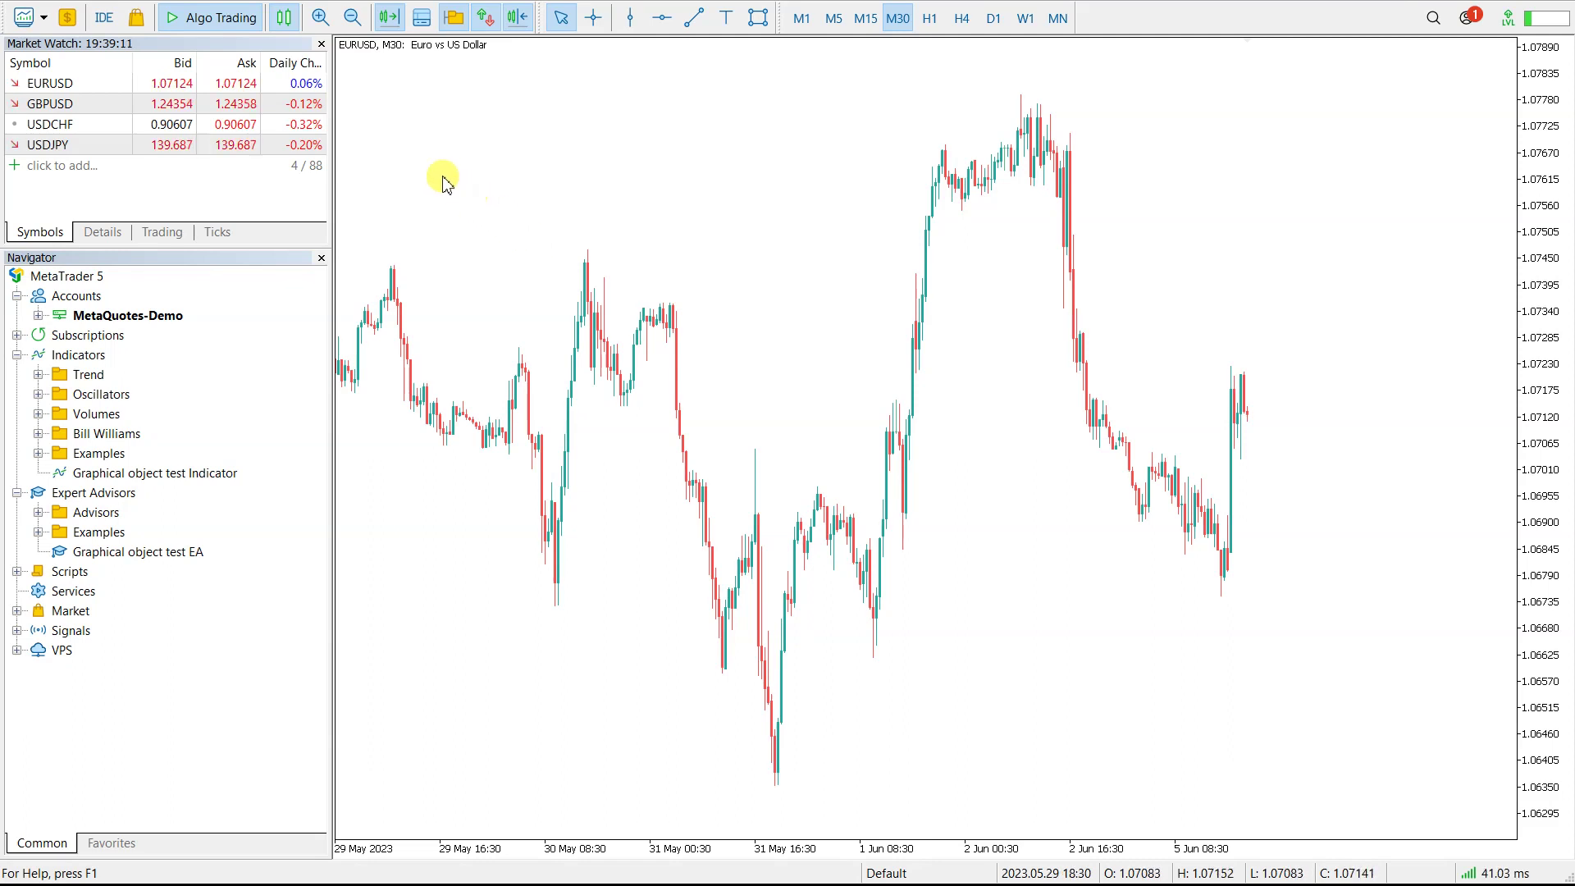
- Point out the installed Indicators and Expert Advisors groups beside the EURUSD chart
click(82, 356)
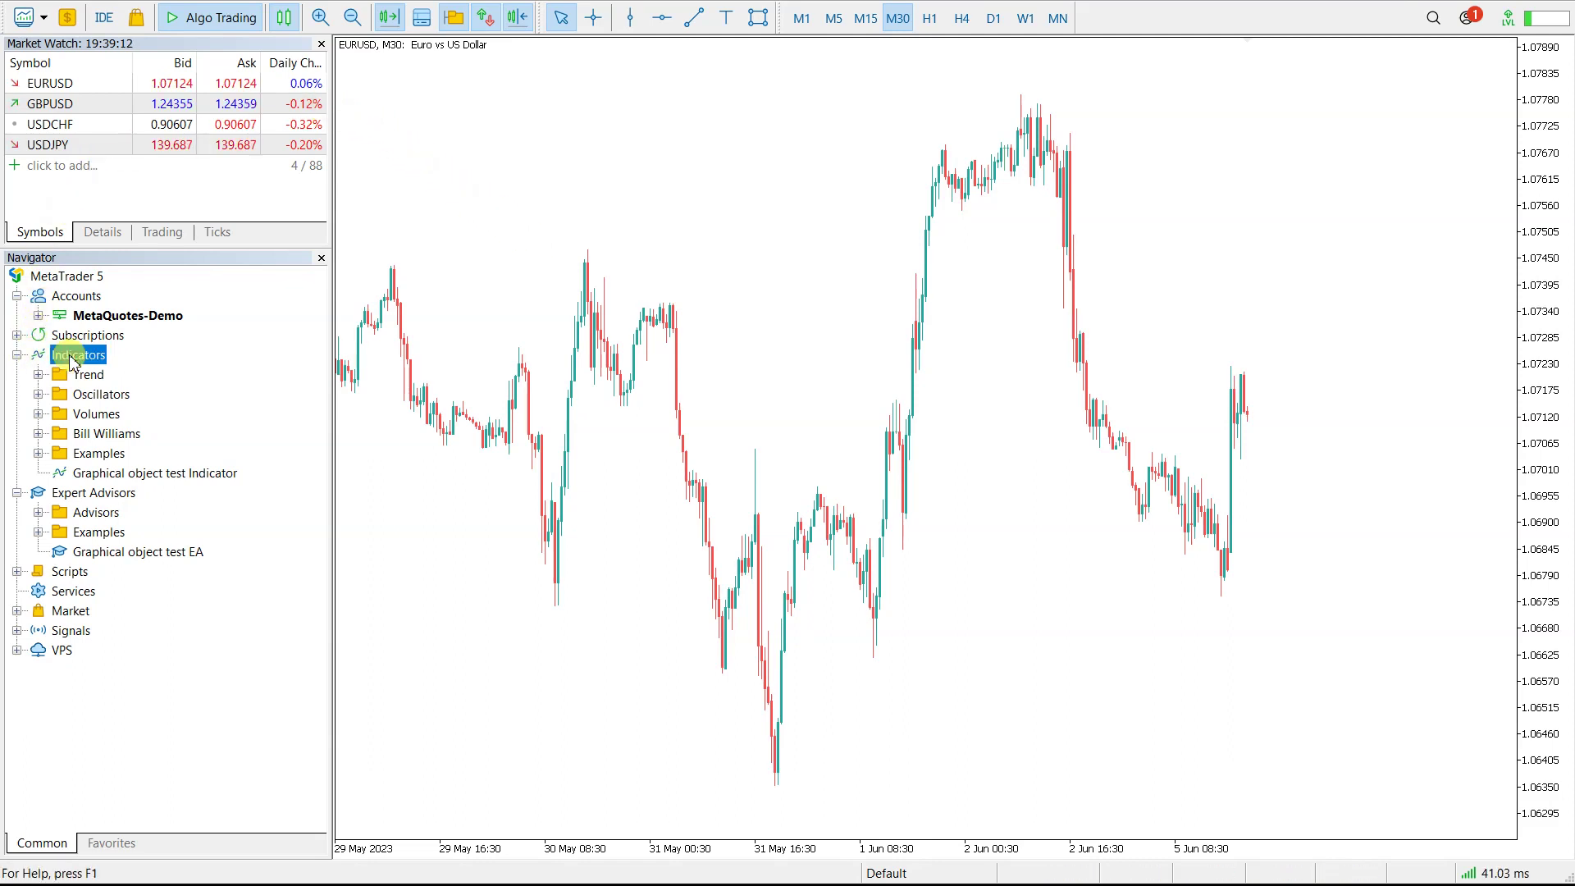
click(82, 494)
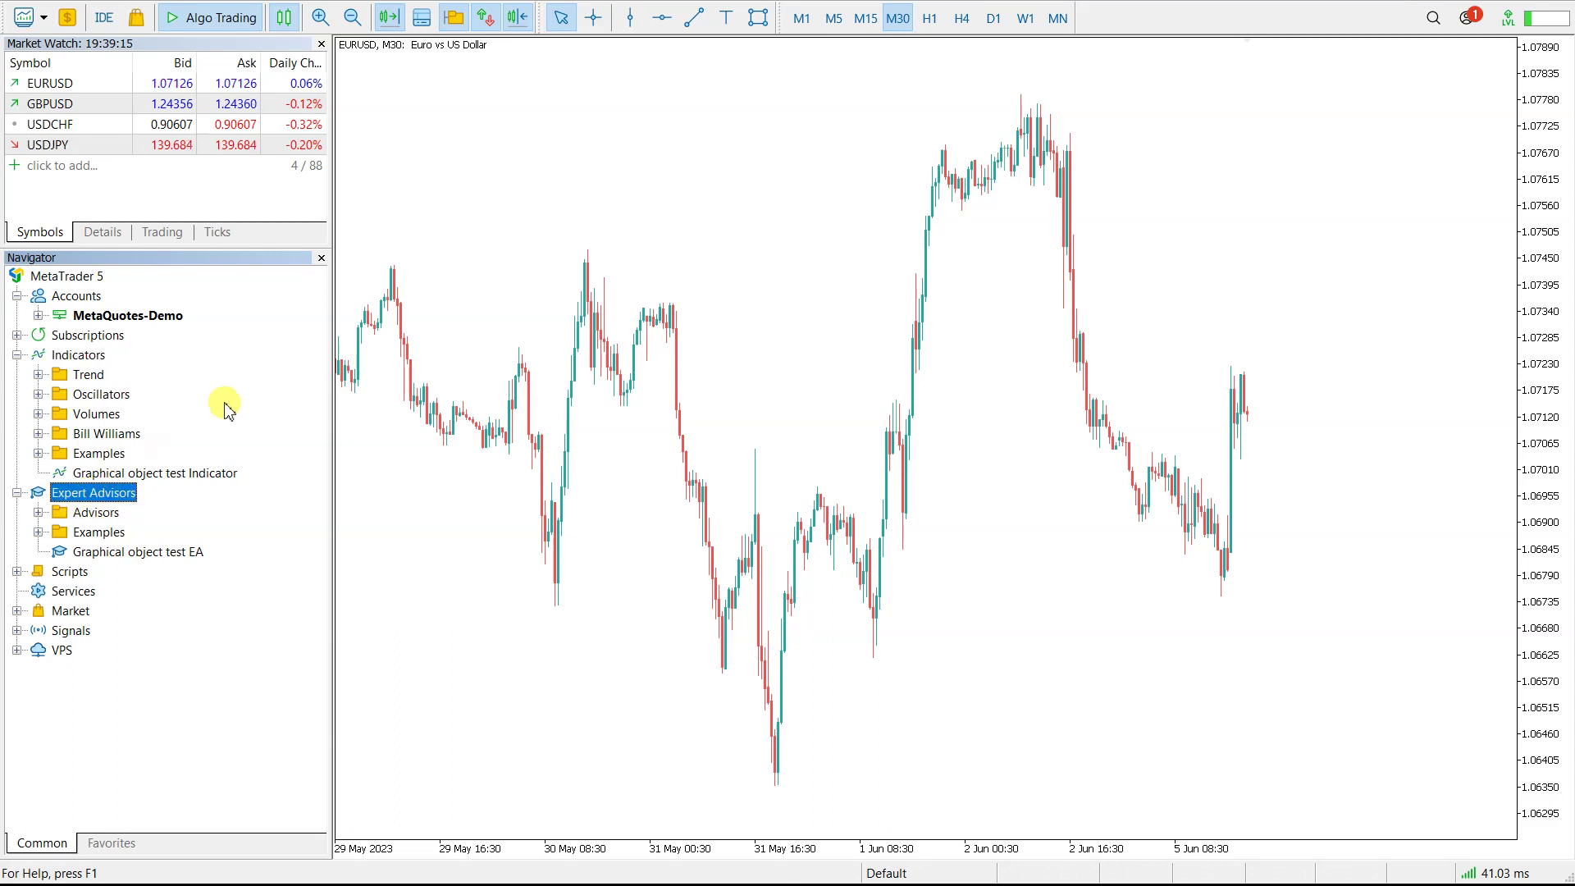
click(402, 277)
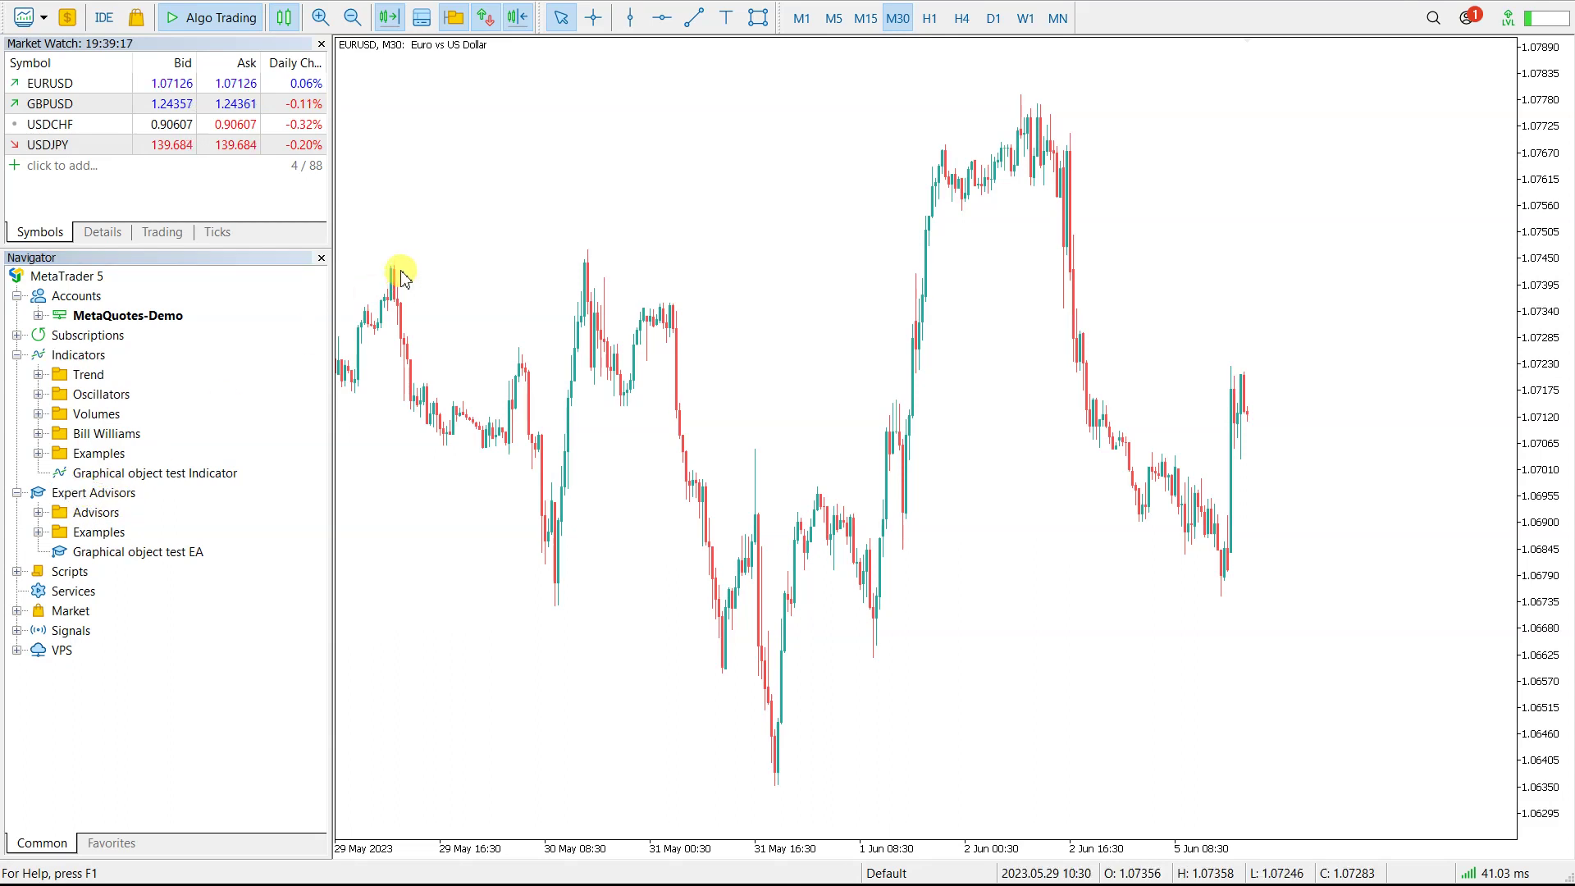
- Open the MQL5 Market and search it for 'trading box' products
click(136, 18)
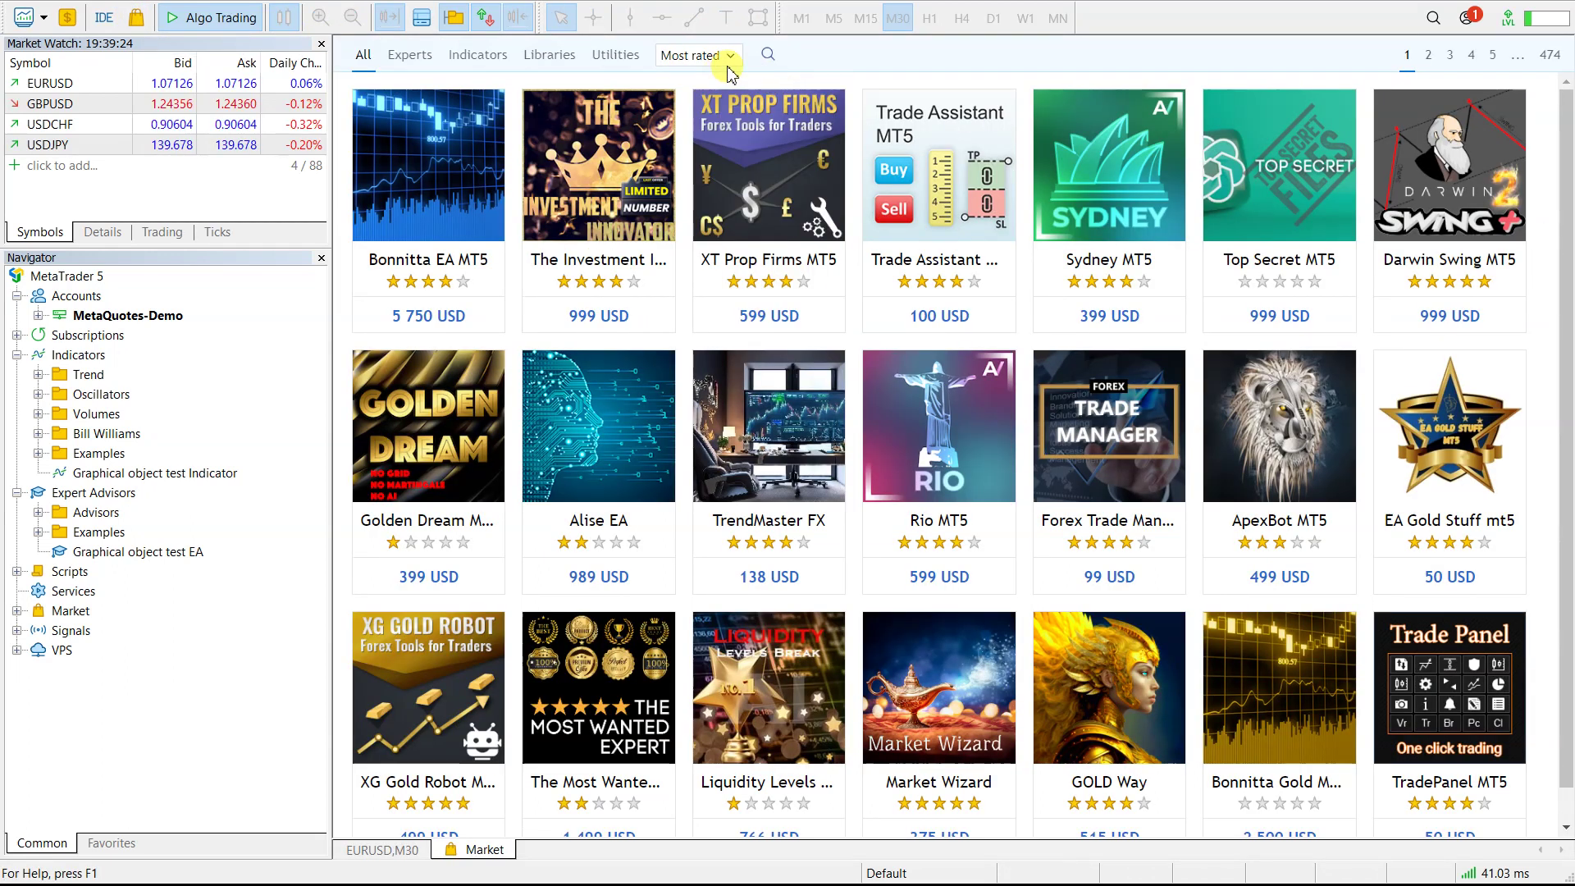
click(767, 54)
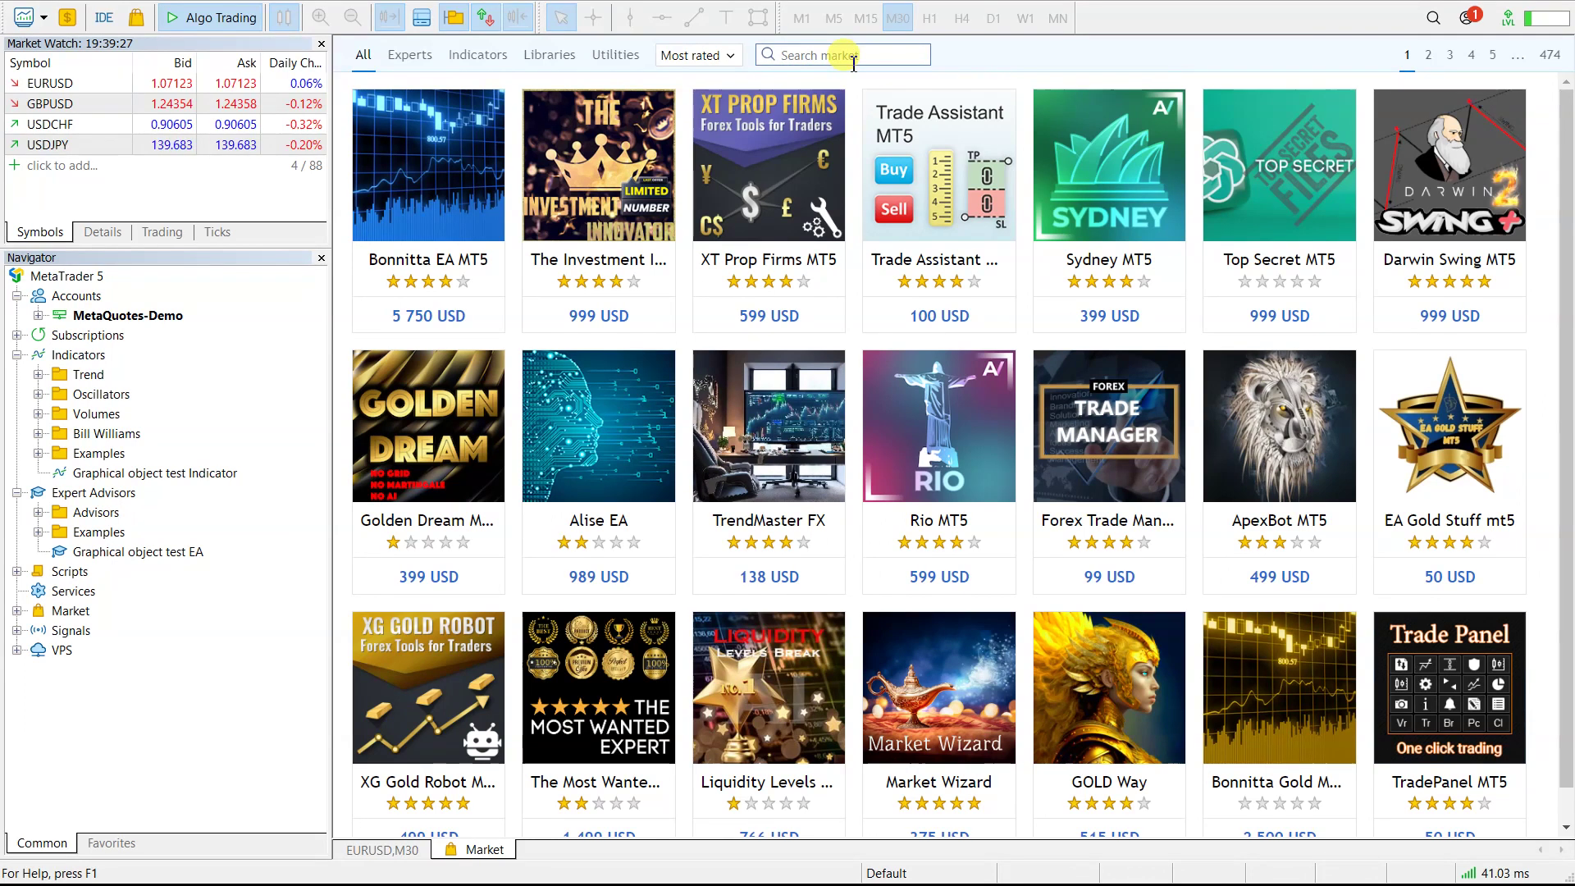
text(tradin)
text(g box)
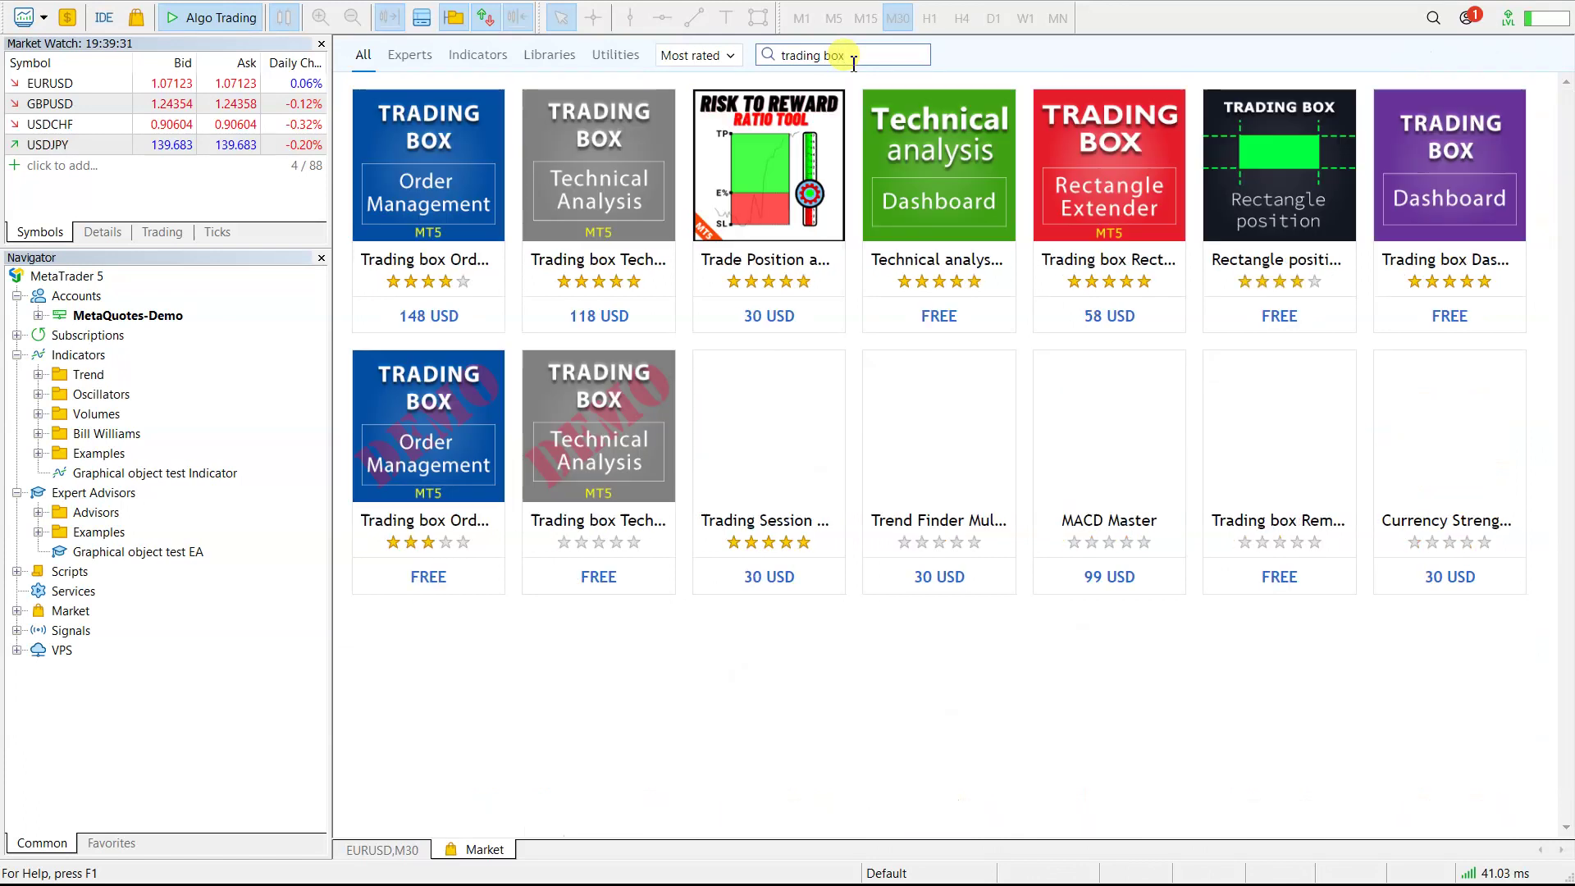
key(Return)
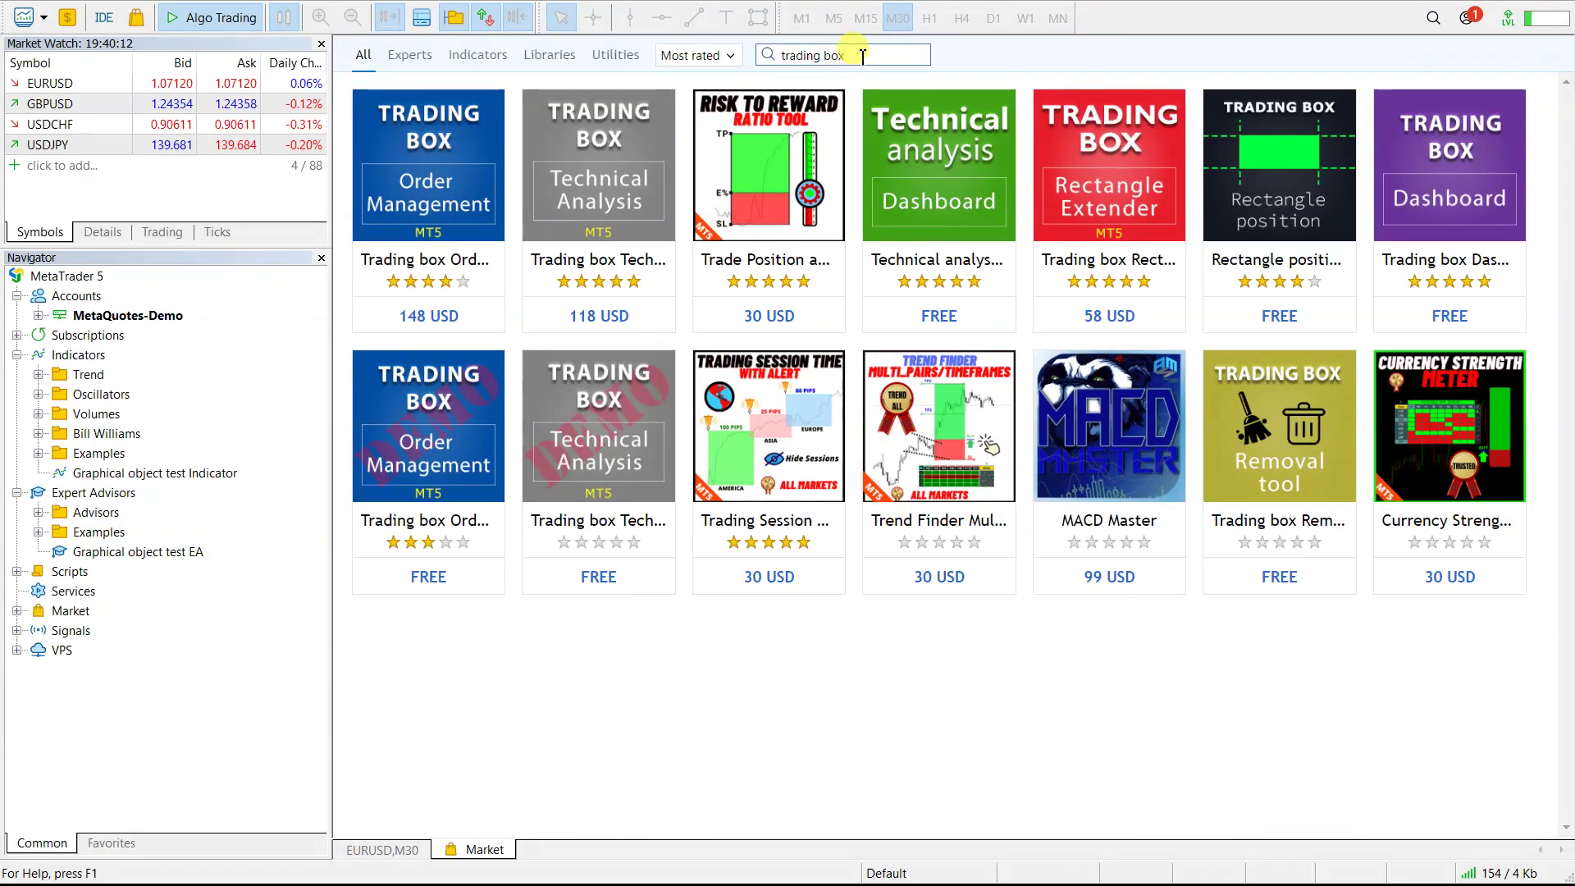
mouse_move(598, 443)
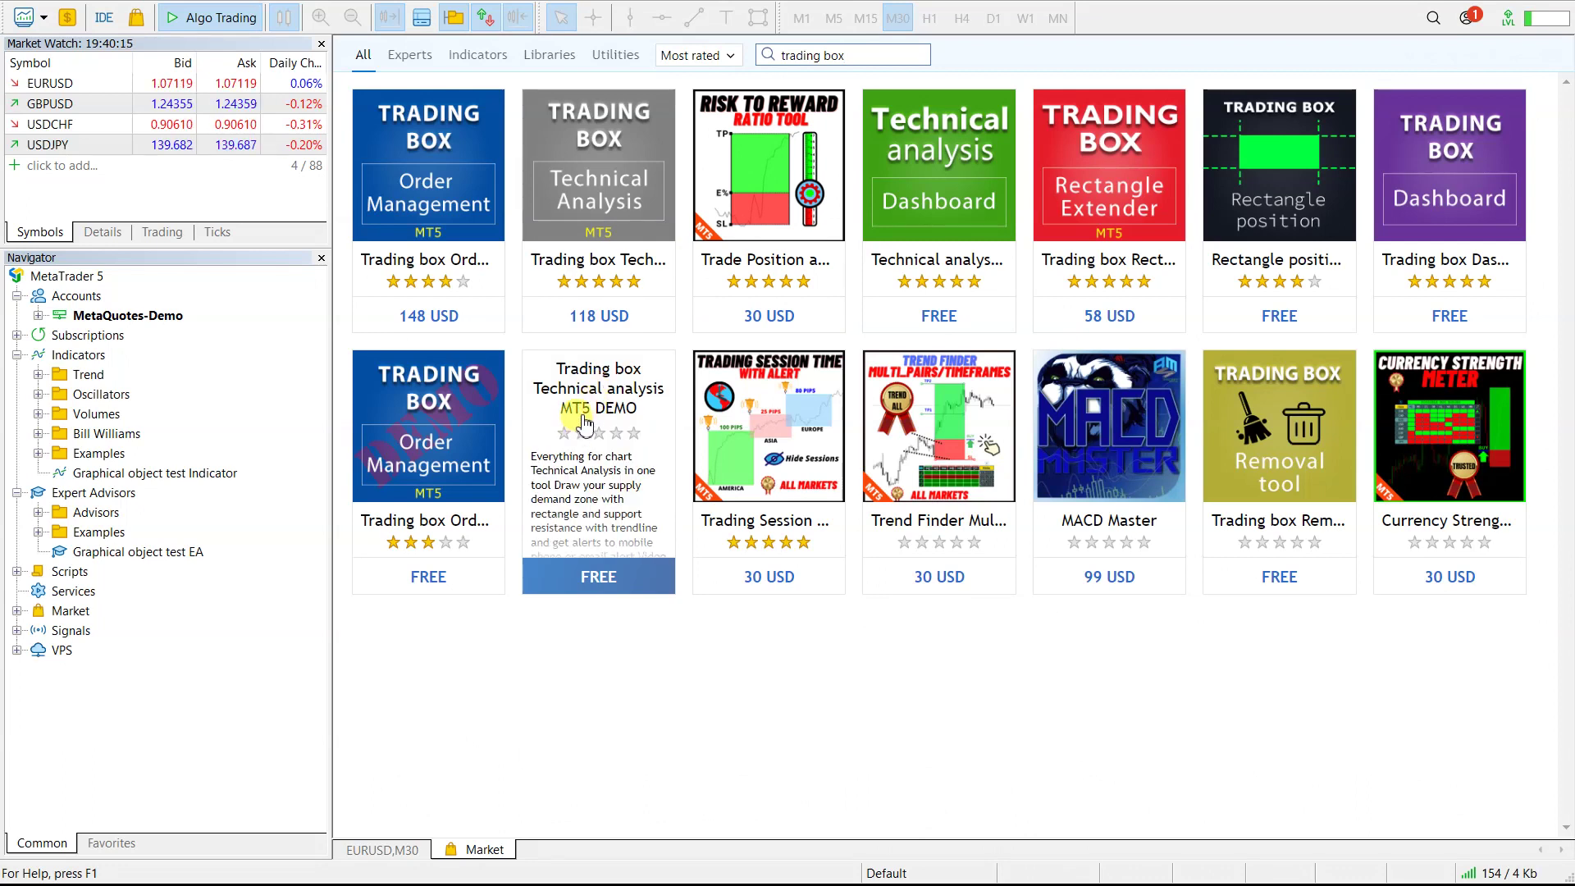
- Open the Trading box Technical analysis MT5 DEMO page and highlight its supported pairs CHFJPY and AUDCAD
click(611, 415)
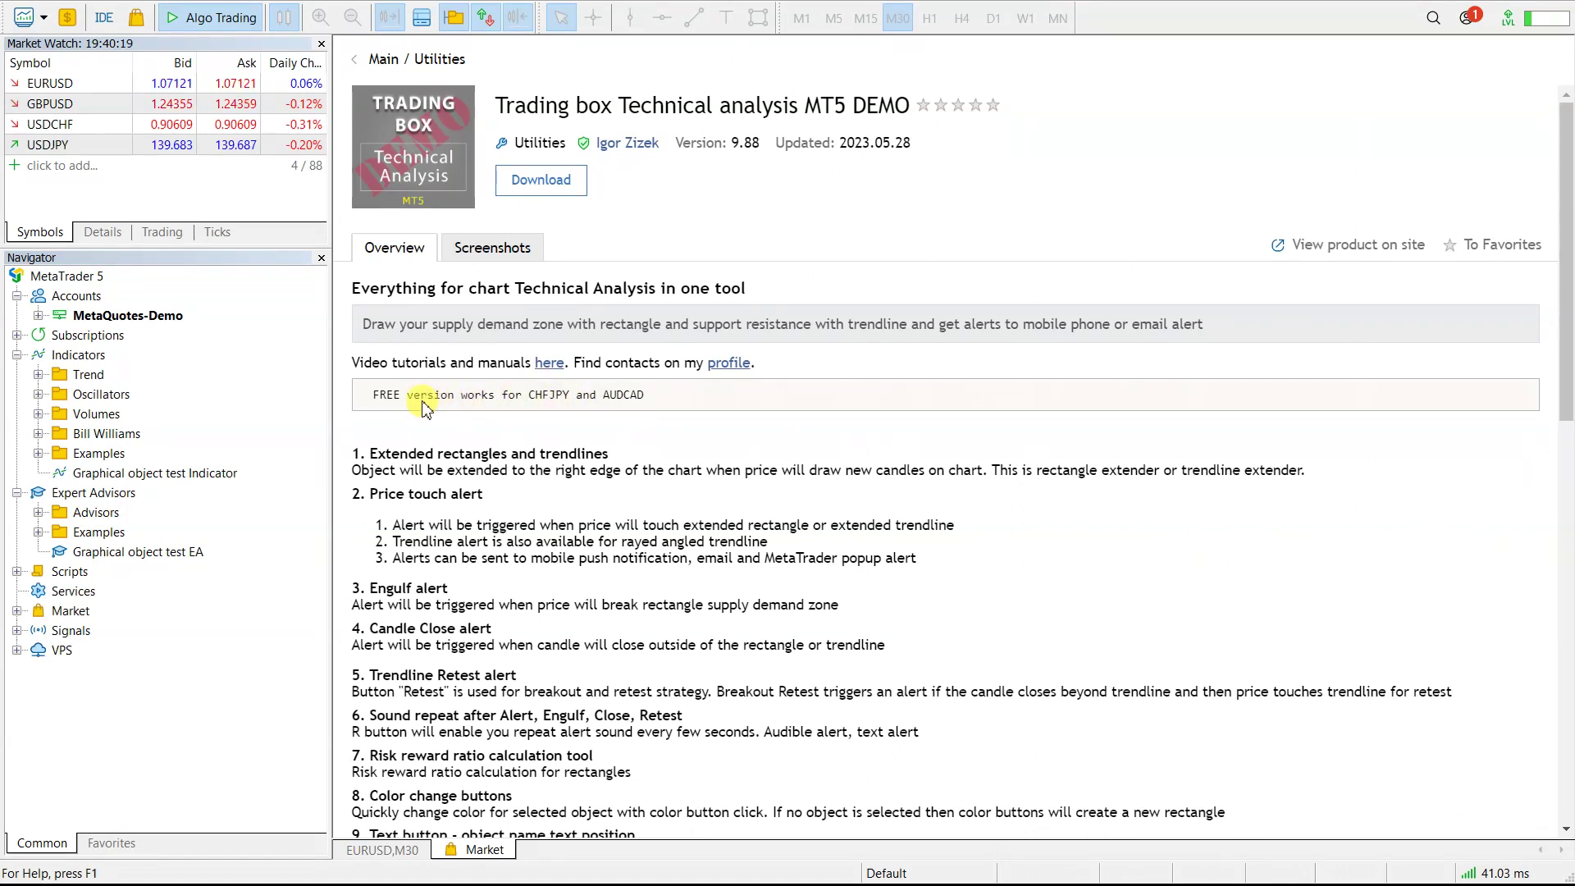
drag(529, 401, 653, 401)
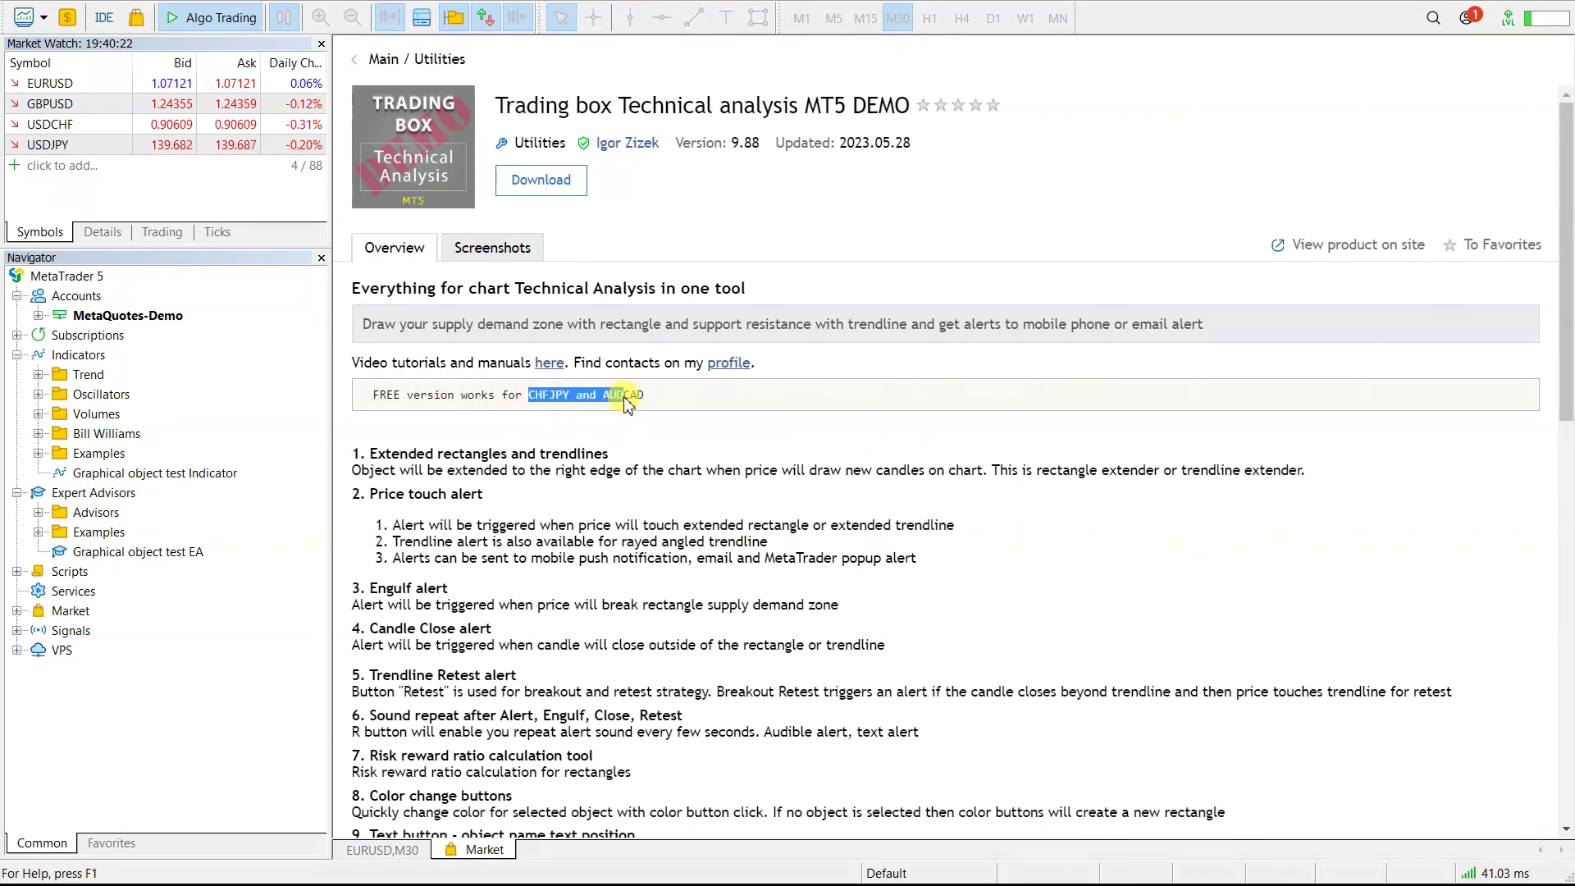
click(581, 406)
drag(529, 402, 666, 402)
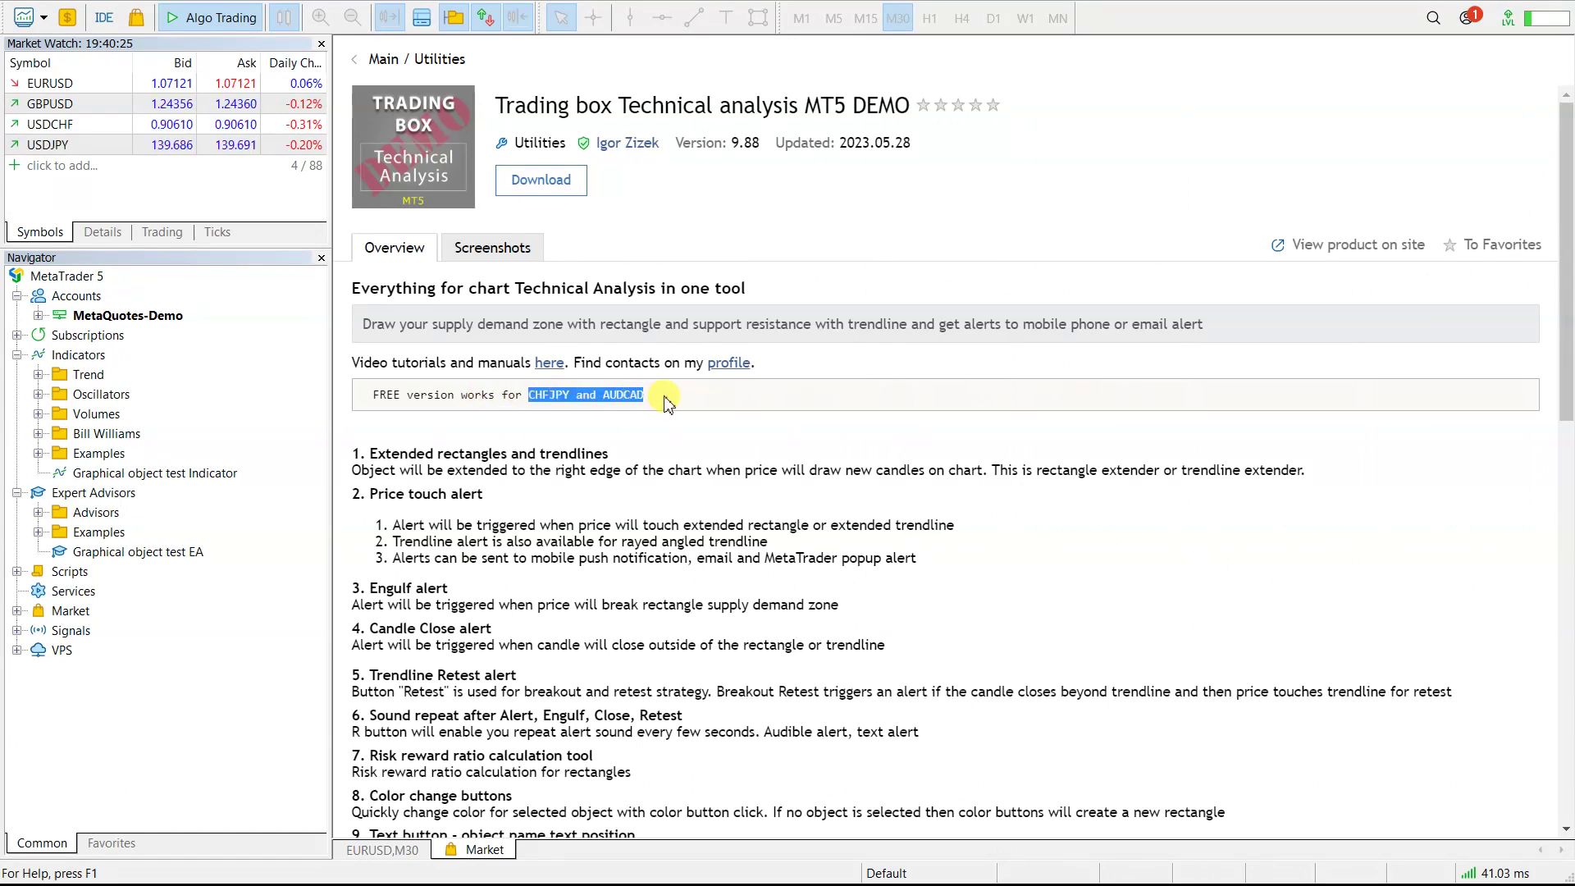
click(544, 402)
drag(529, 400, 689, 402)
click(696, 402)
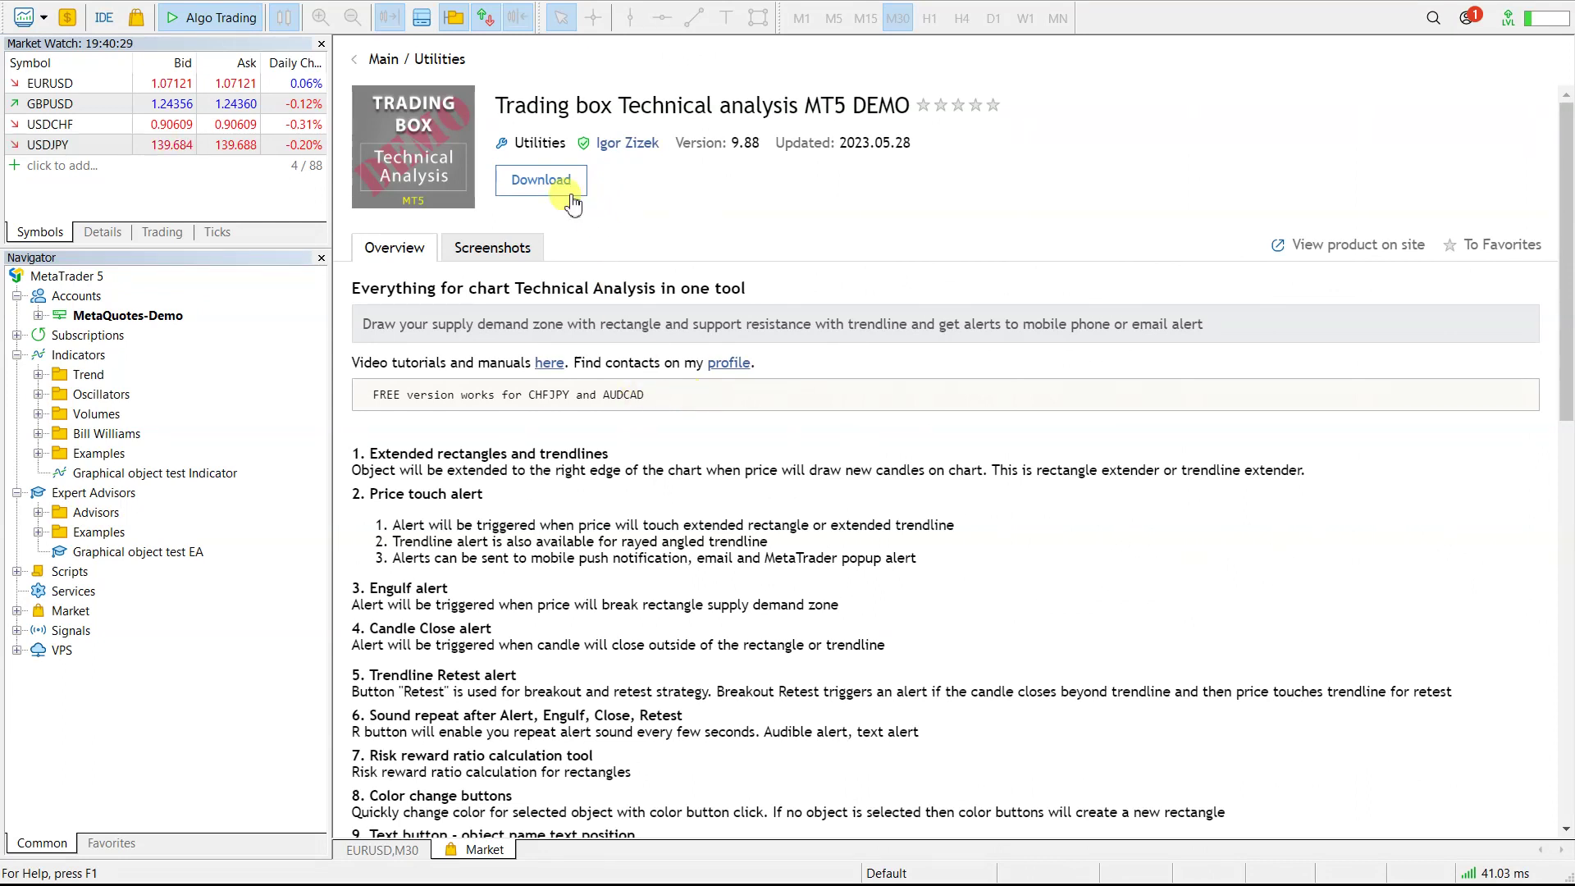
- Sign in to the MQL5 community with login and password, then download the demo indicator
click(538, 189)
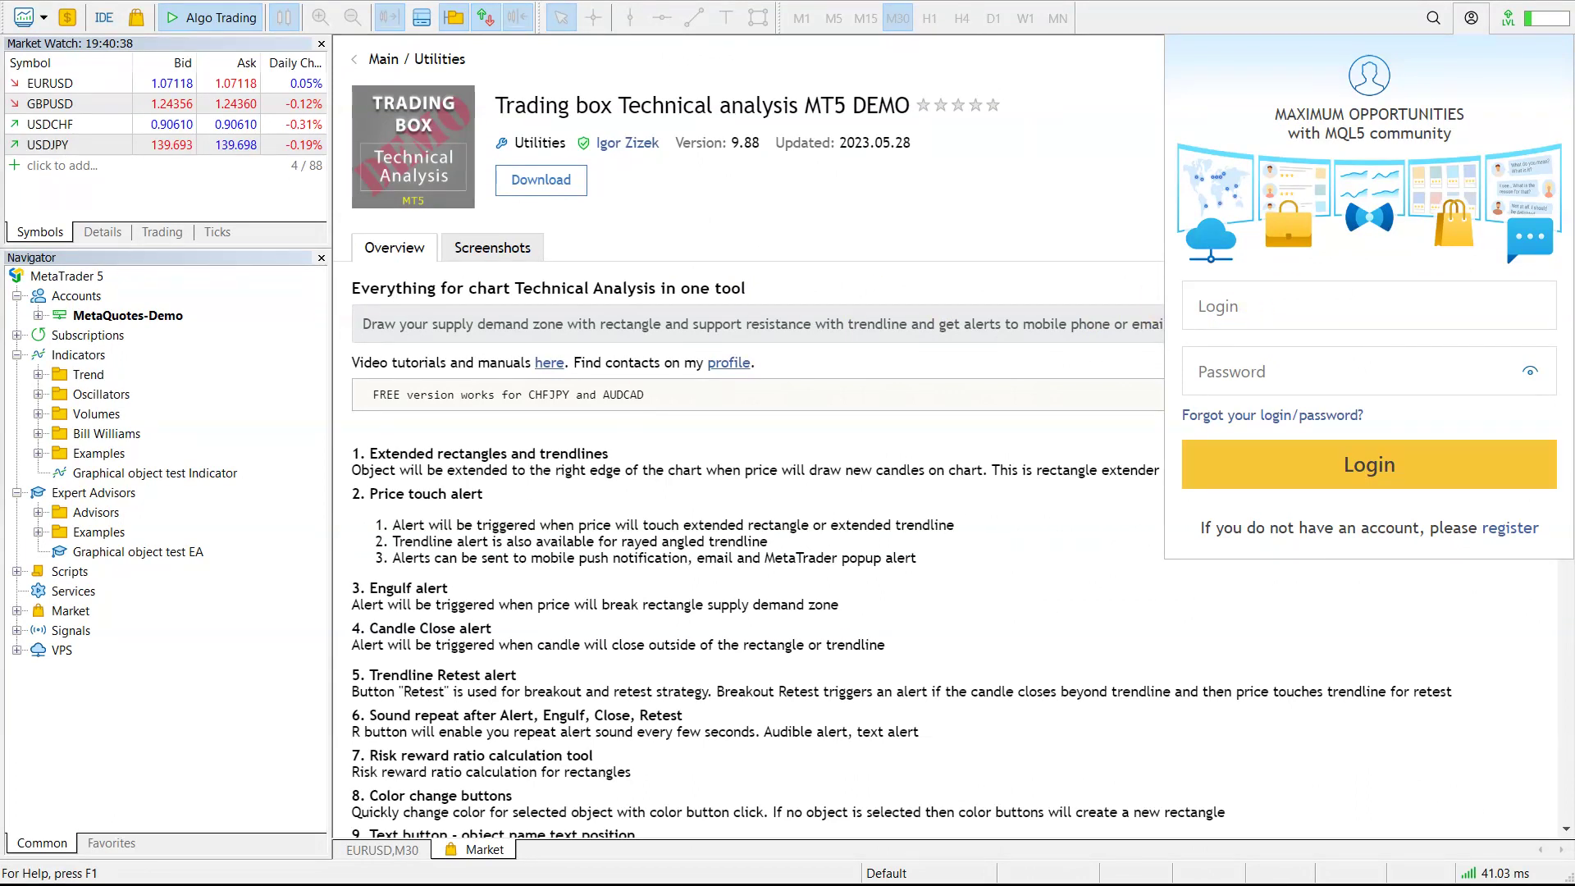
click(1270, 319)
text(TradingBox)
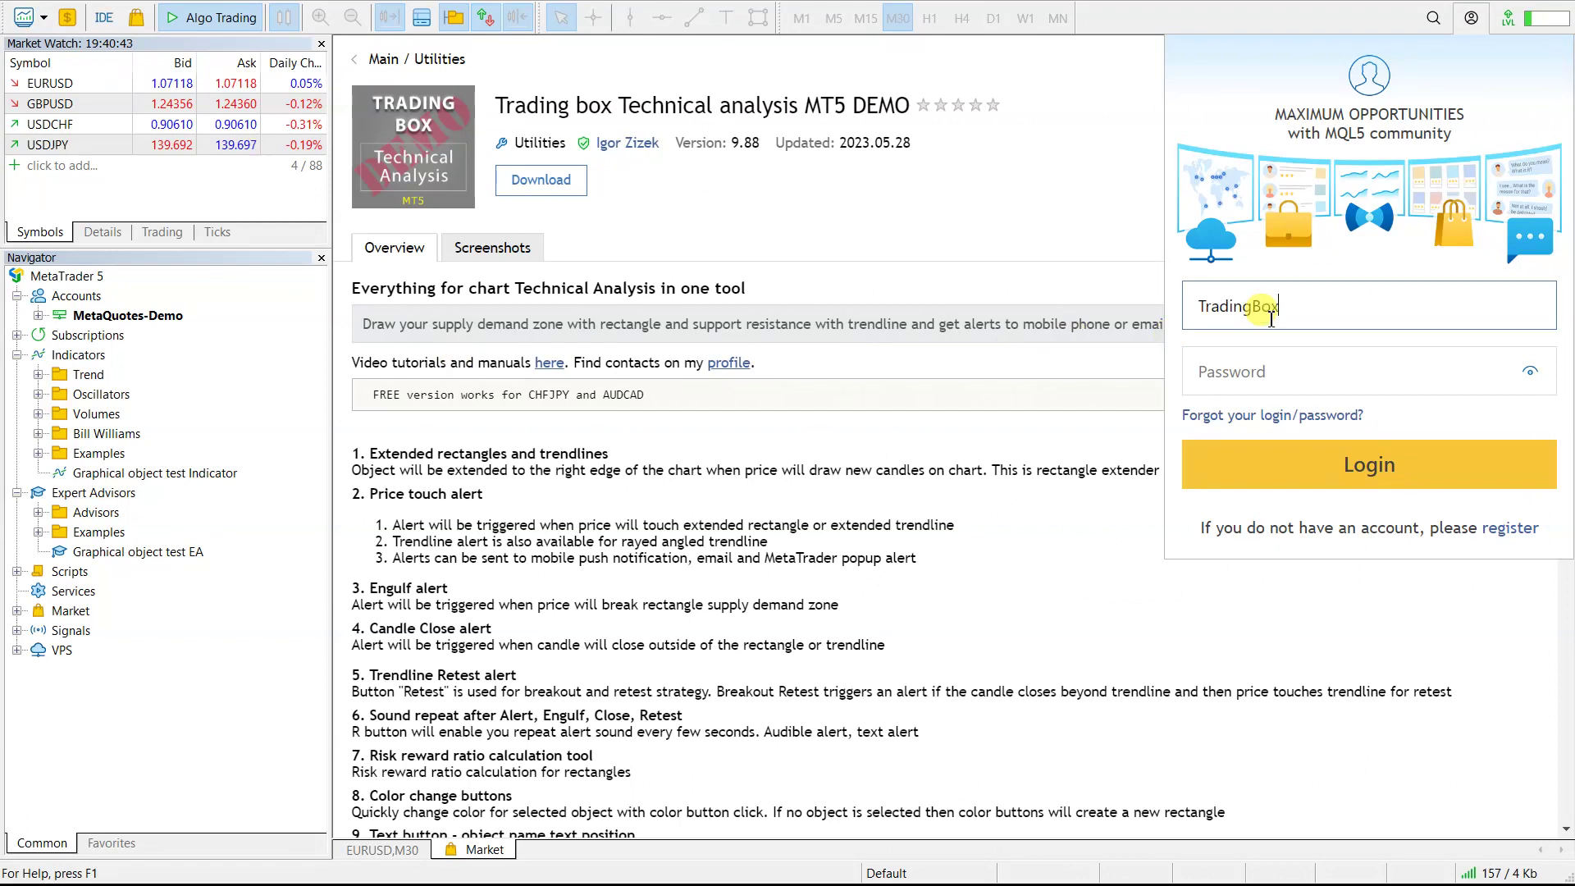
click(578, 322)
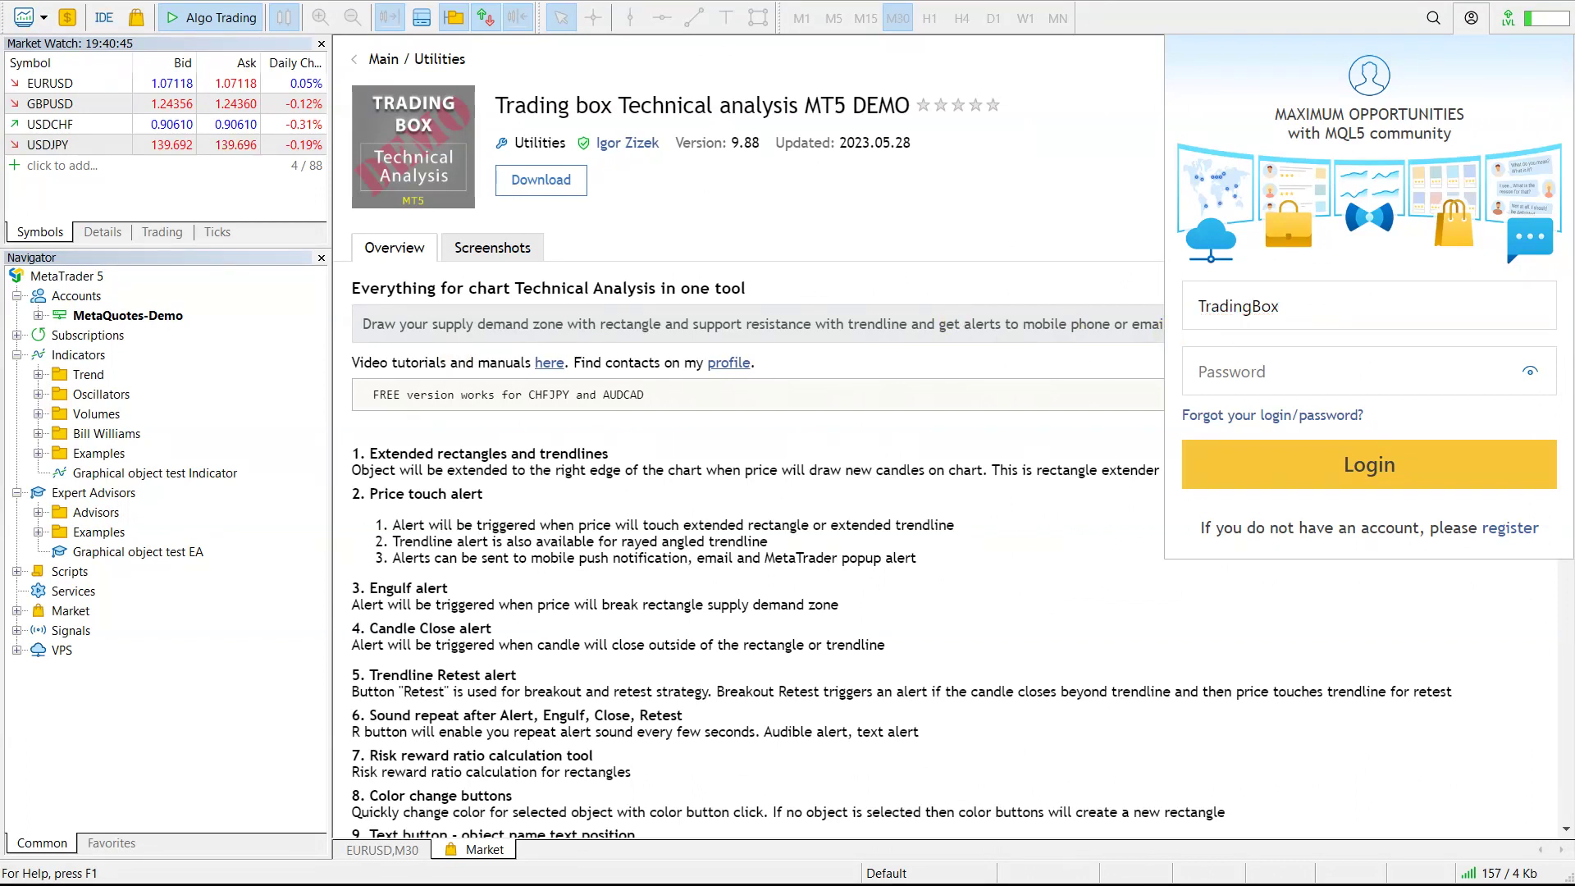
click(1271, 360)
key(ctrl+v)
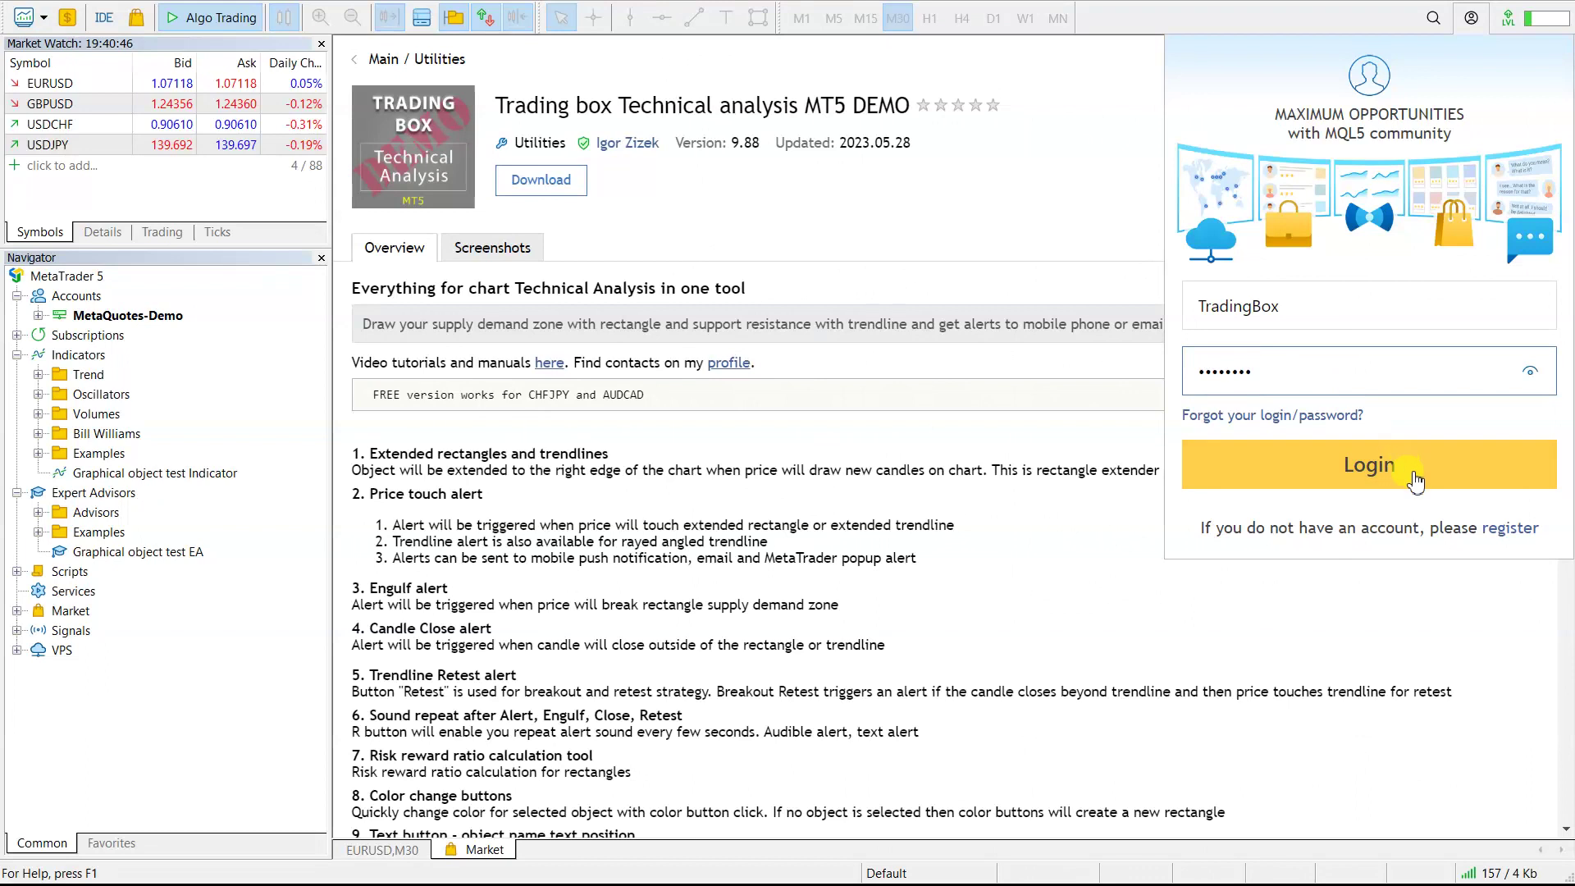
click(1413, 472)
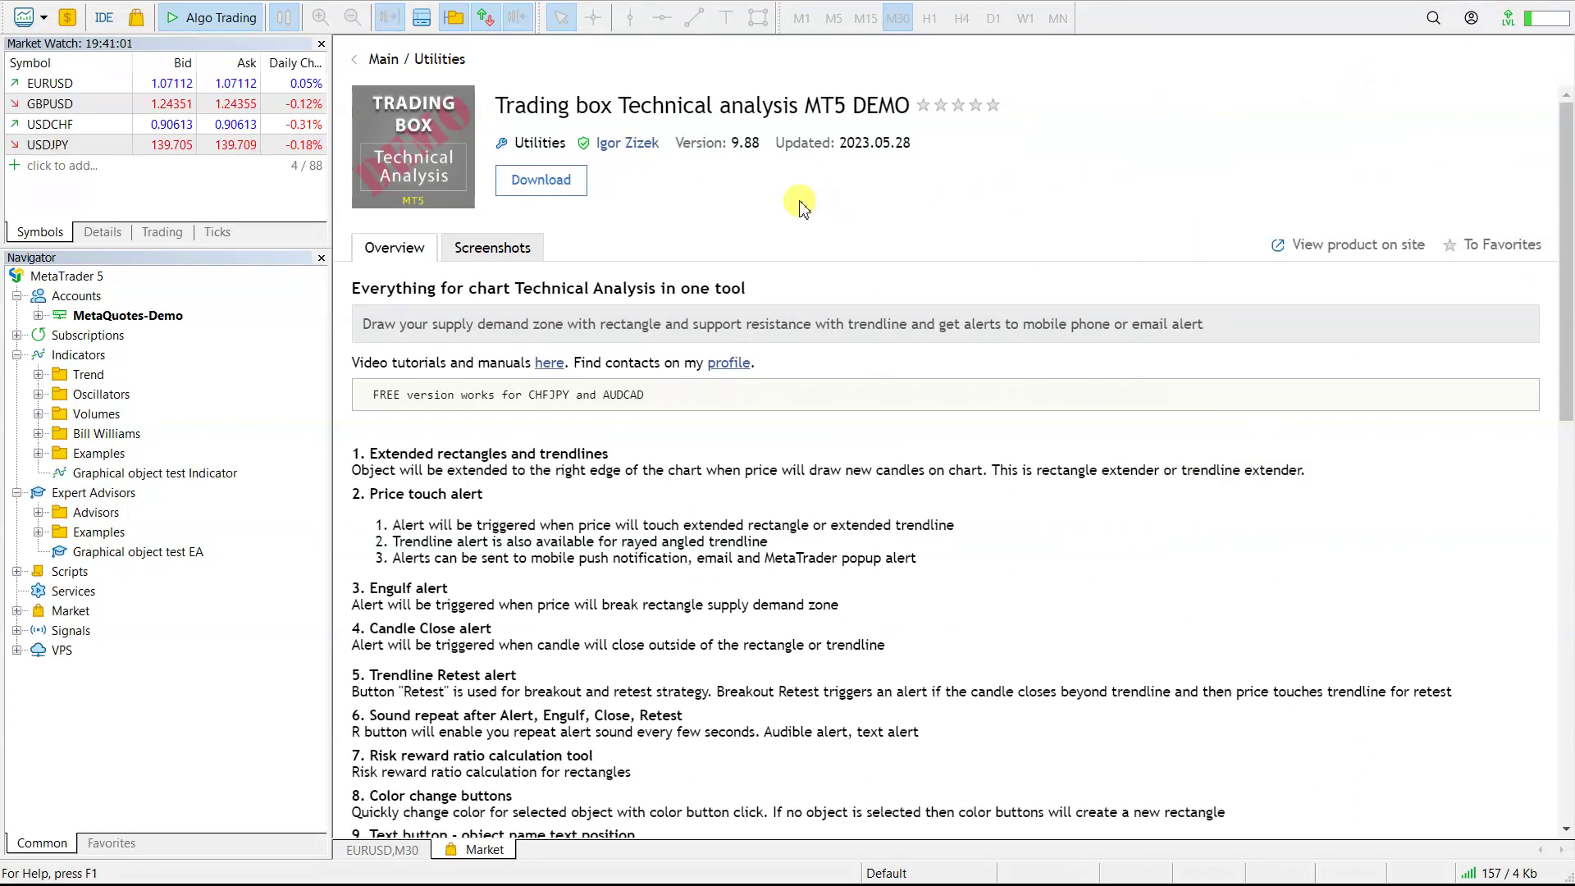
click(541, 188)
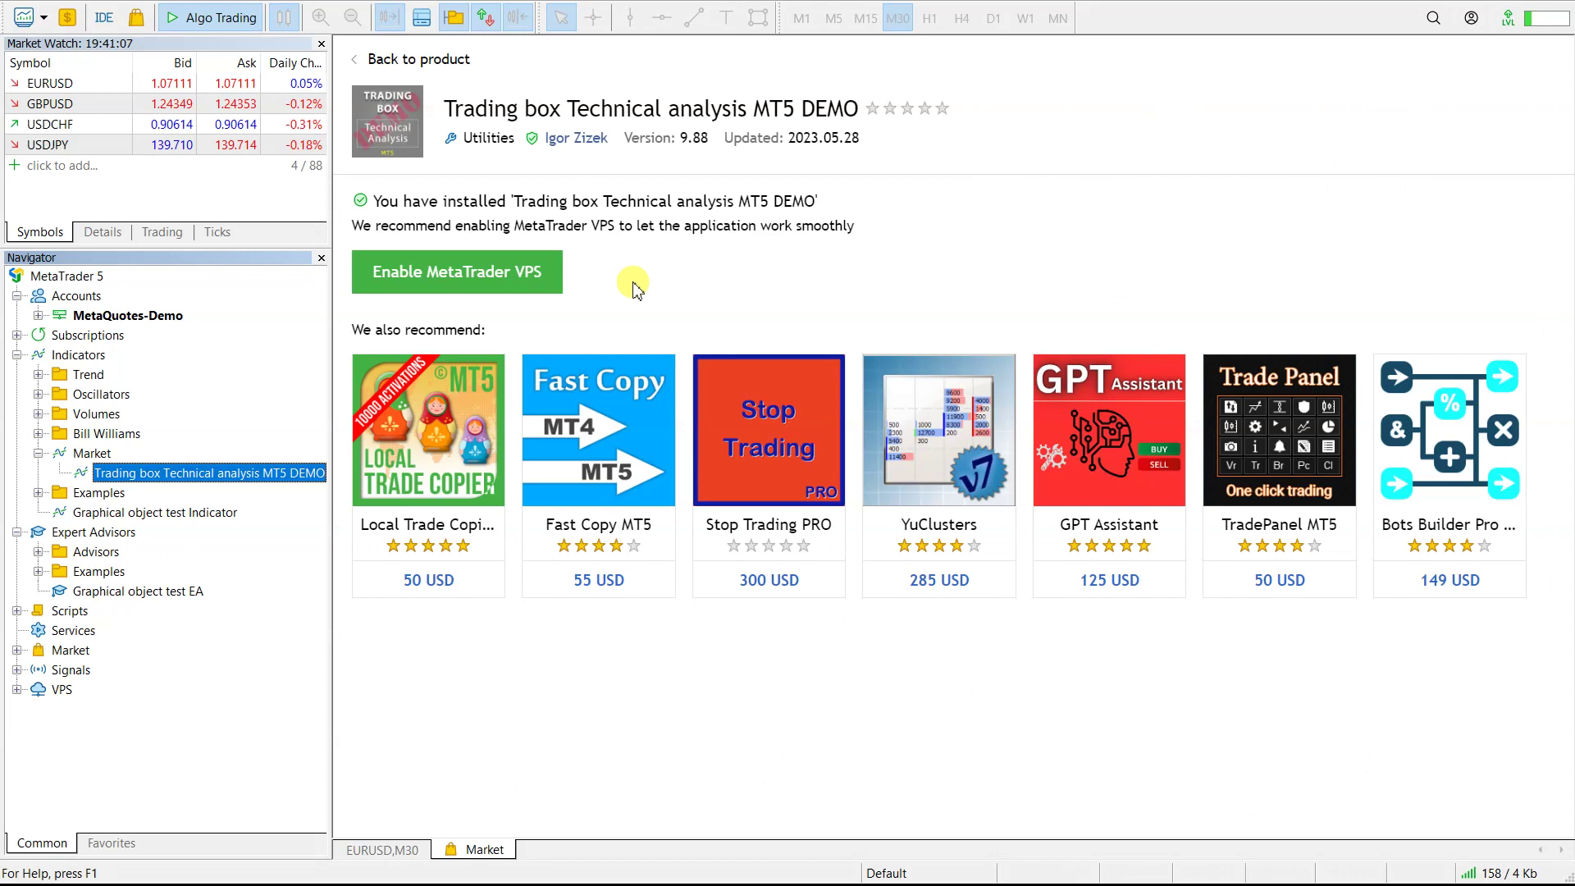
- Check the newly installed Trading box indicator under Market, then return to the search results
click(100, 456)
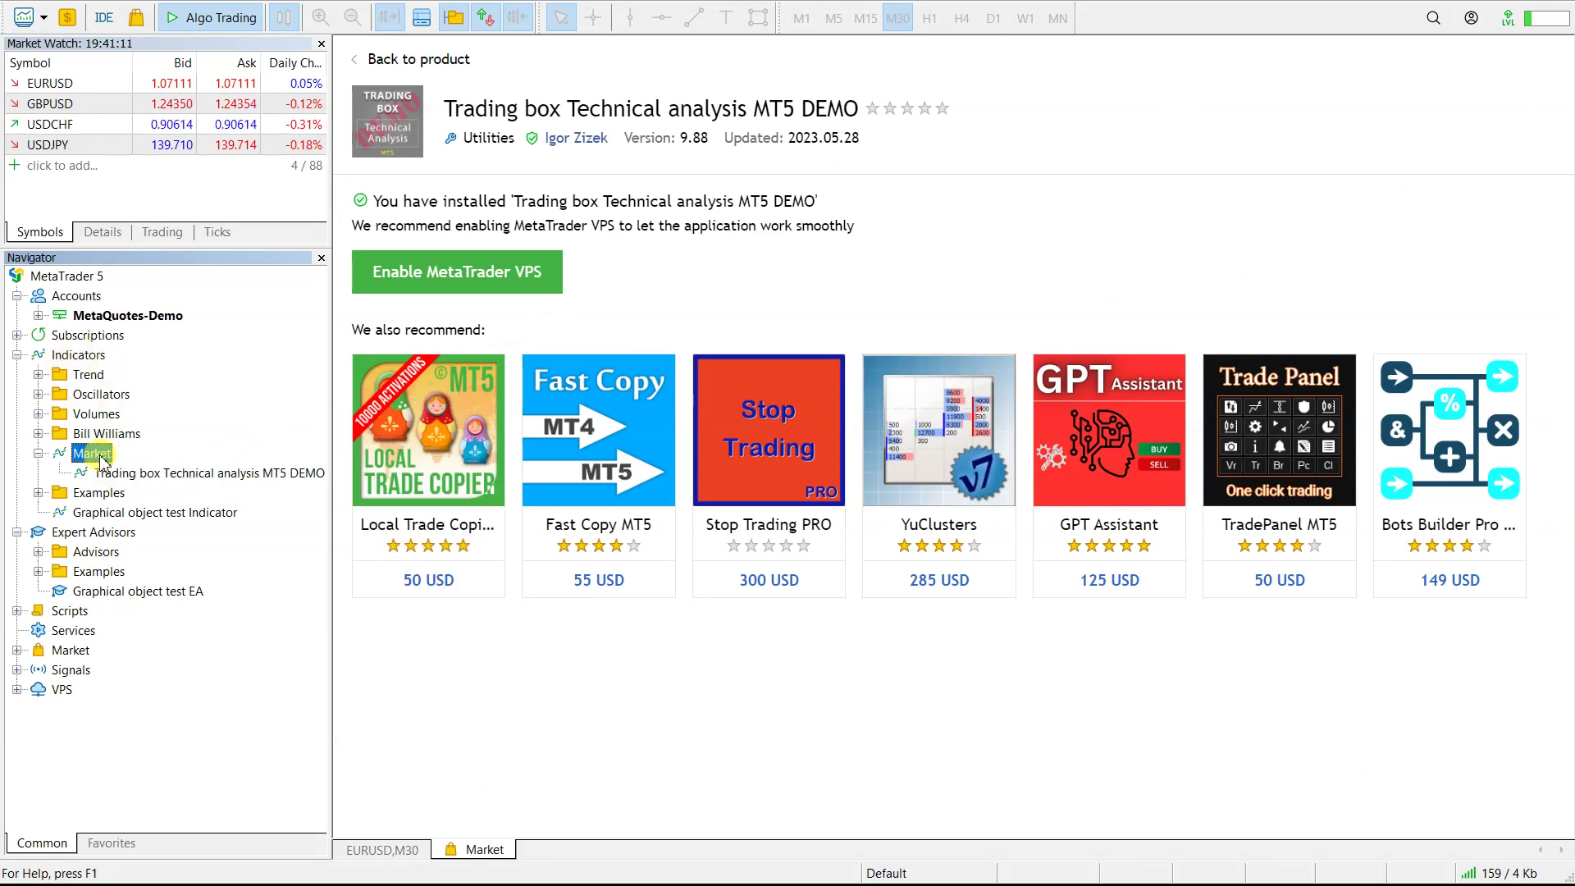
click(125, 474)
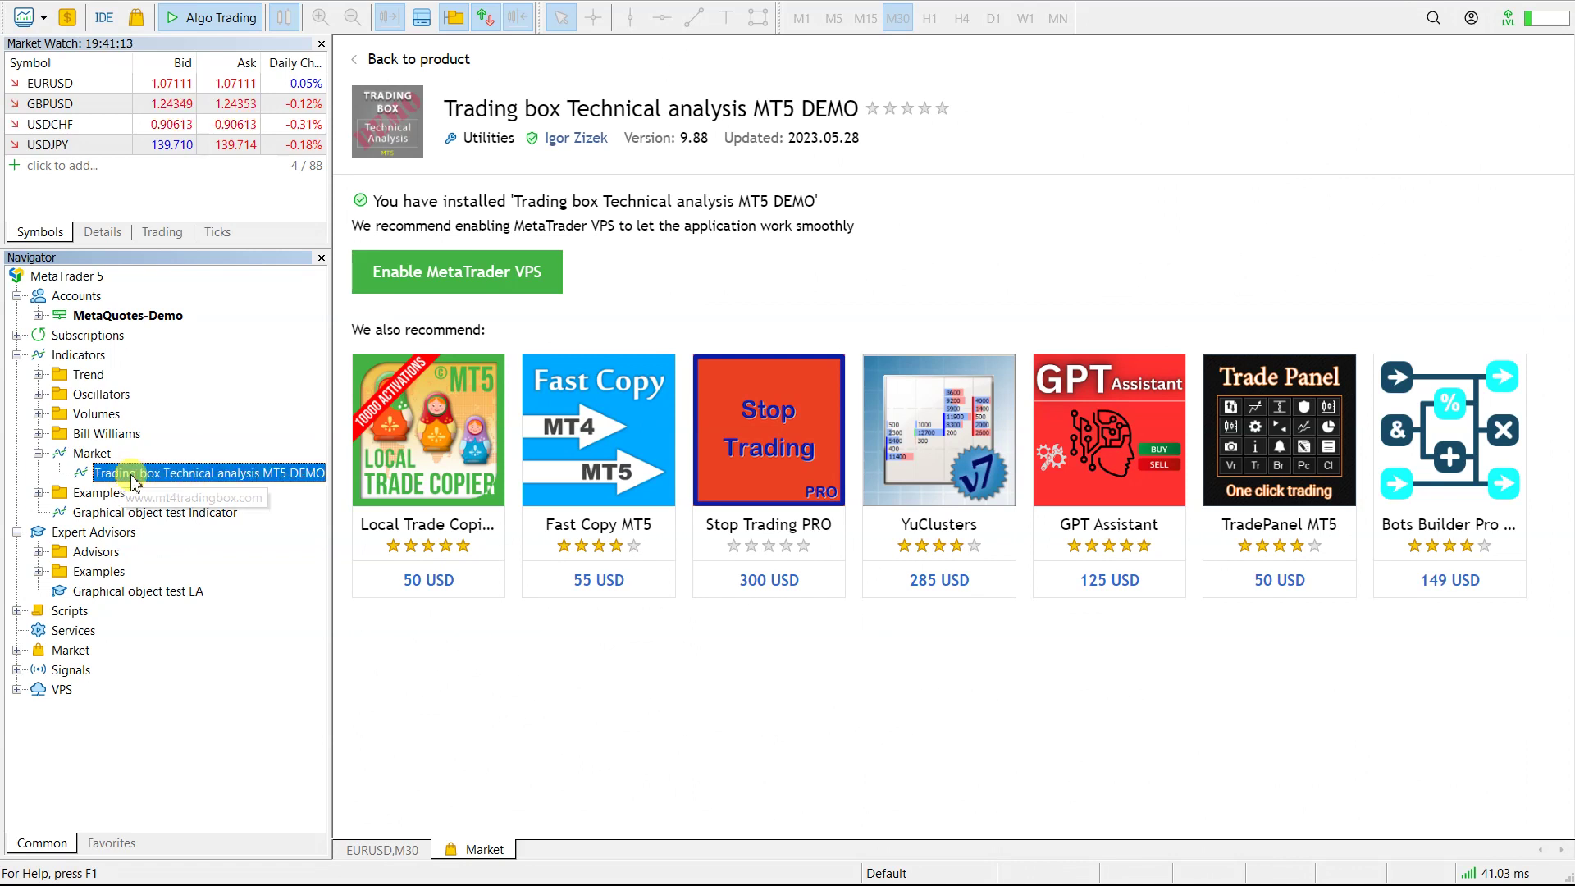
click(377, 59)
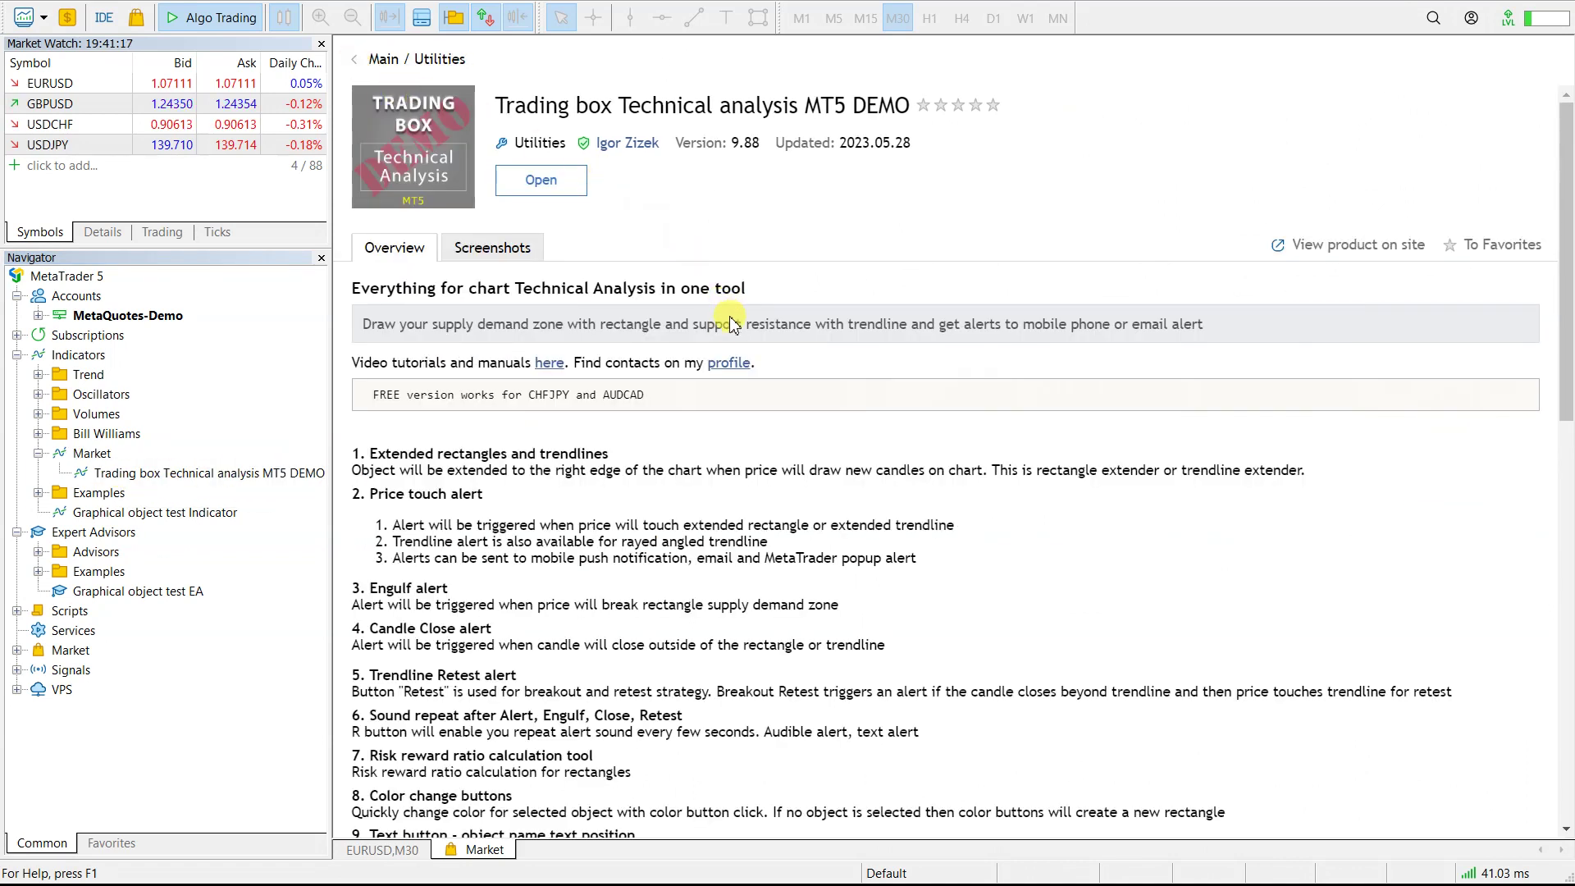
click(355, 61)
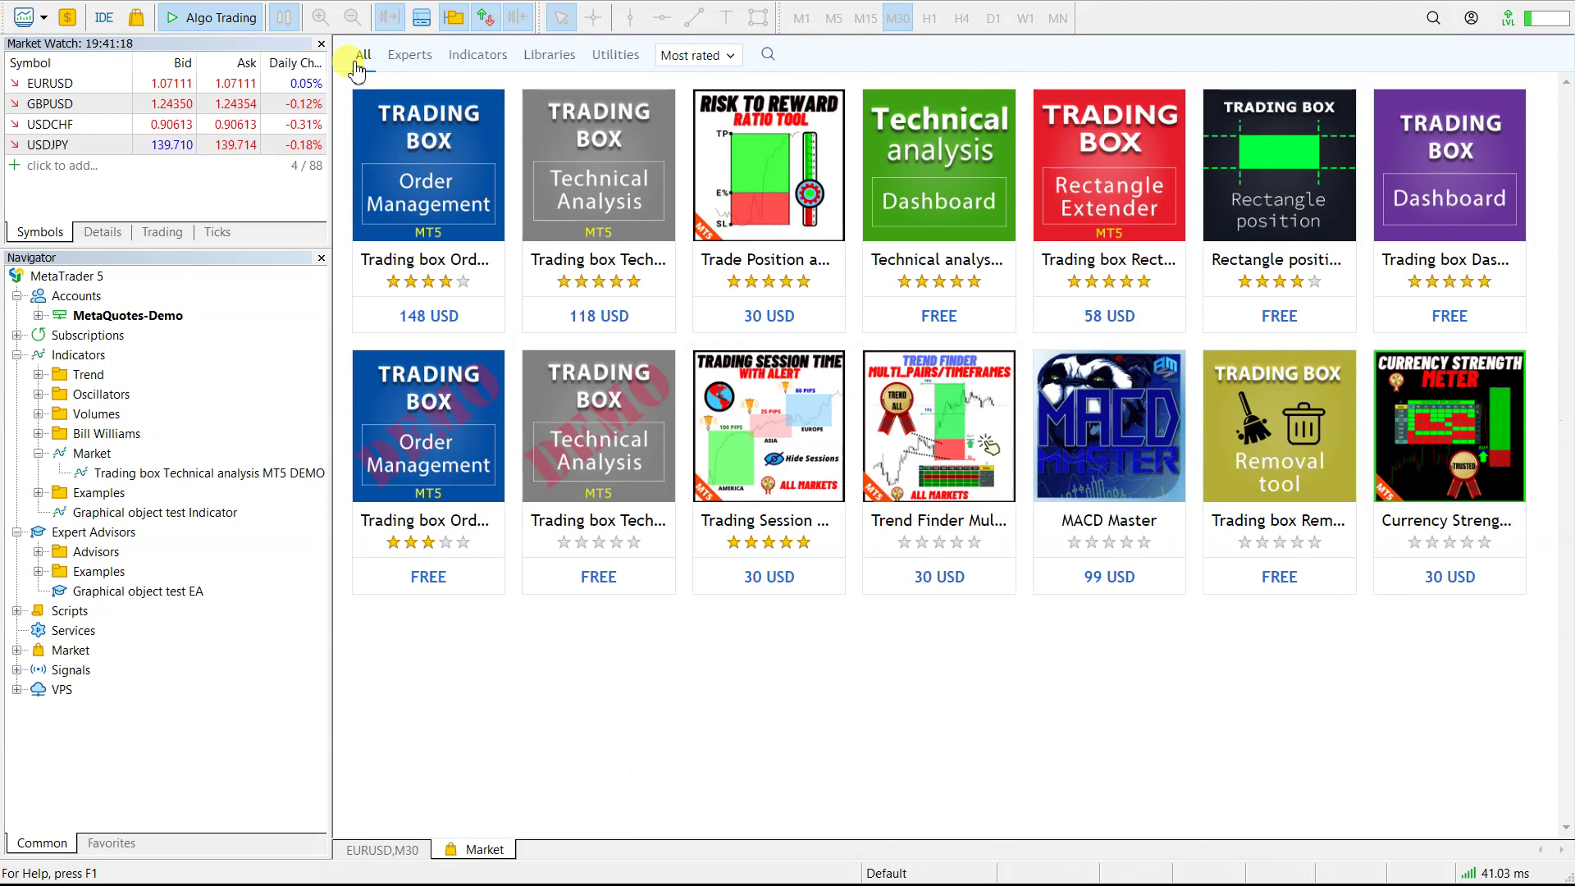
mouse_move(939, 165)
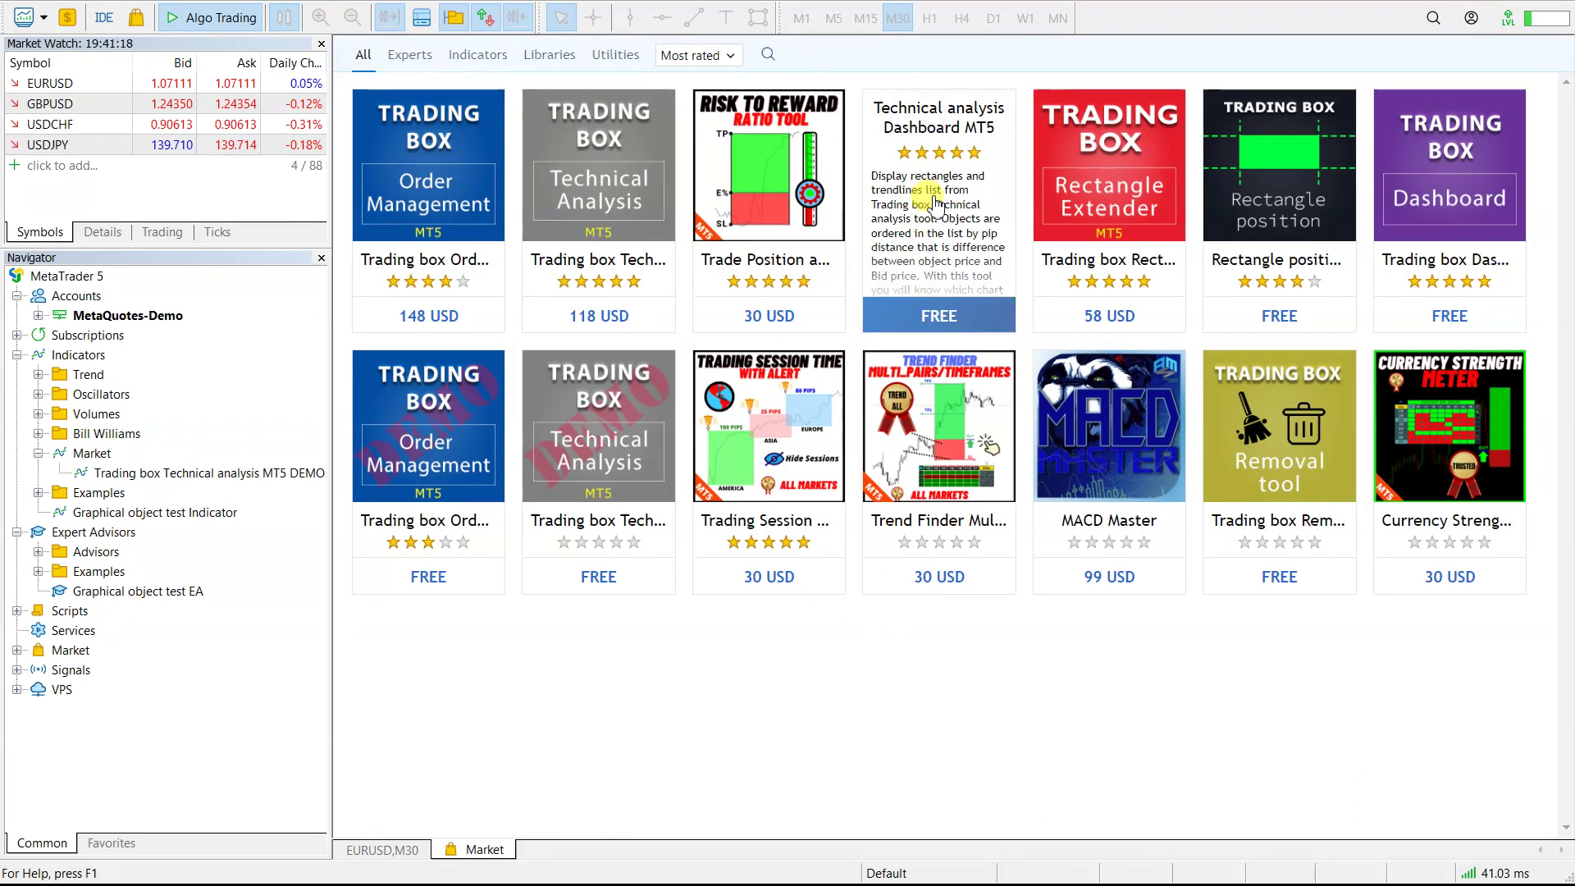
- Install the free Technical analysis Dashboard MT5 and return to the product listing
click(952, 123)
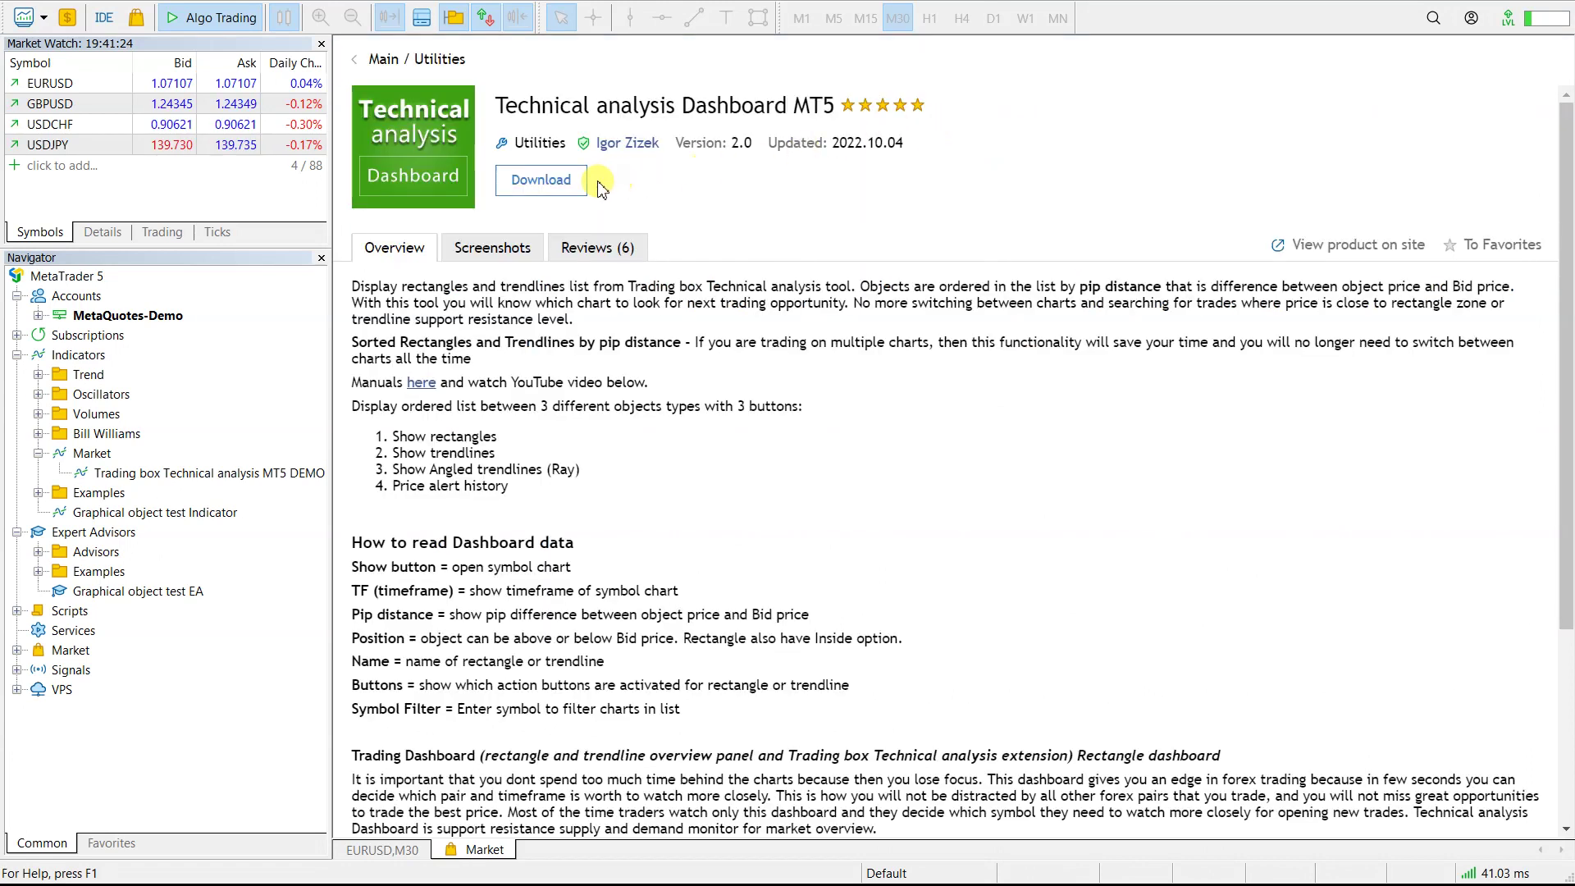
click(557, 187)
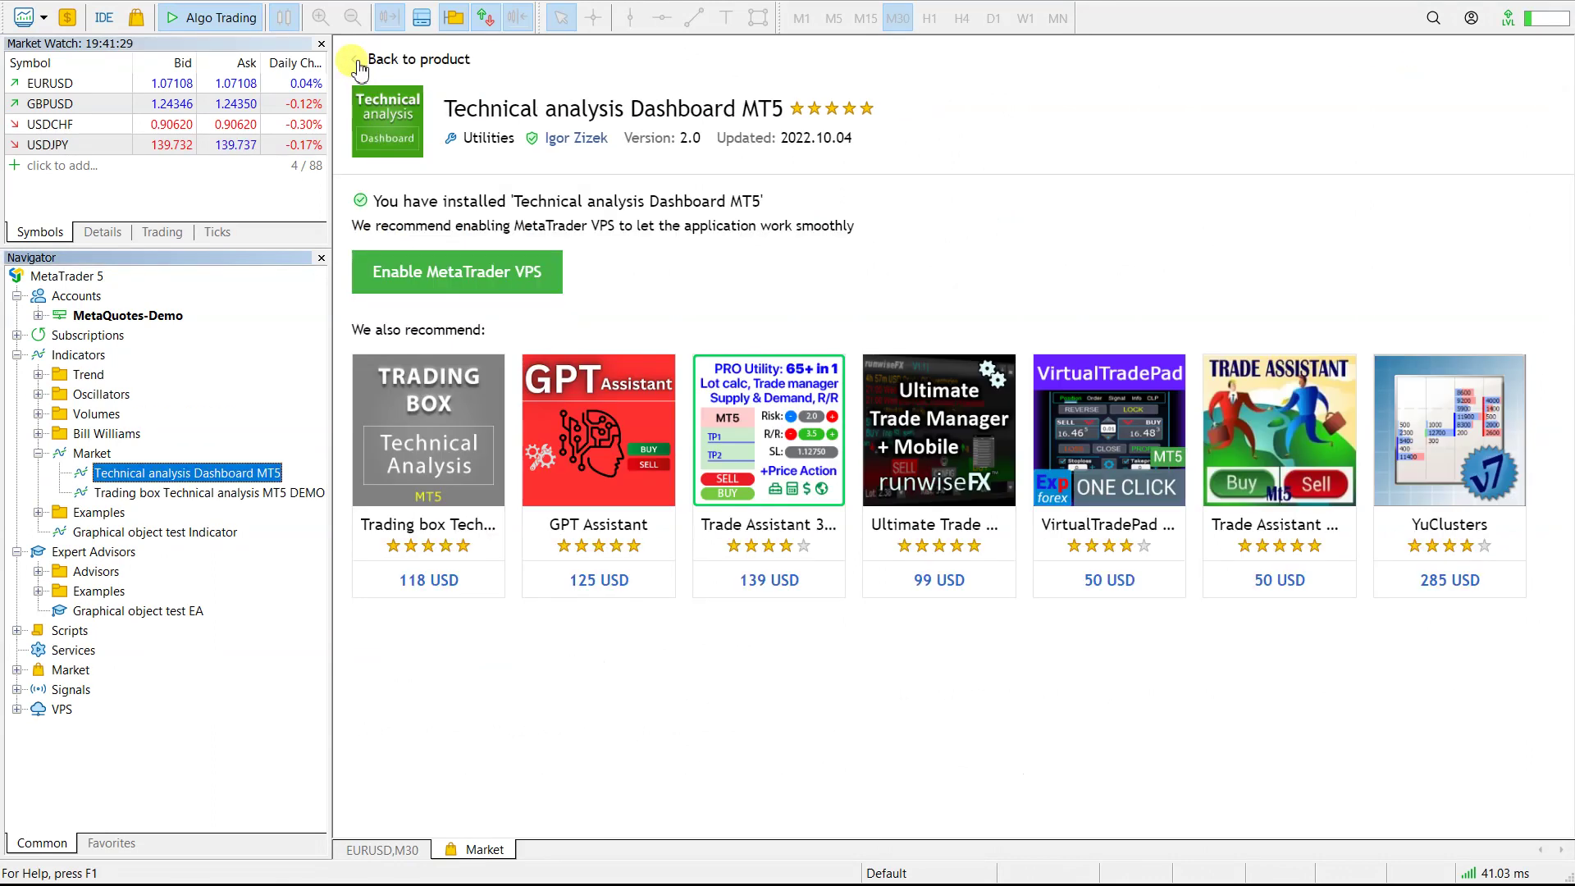
click(358, 64)
click(357, 64)
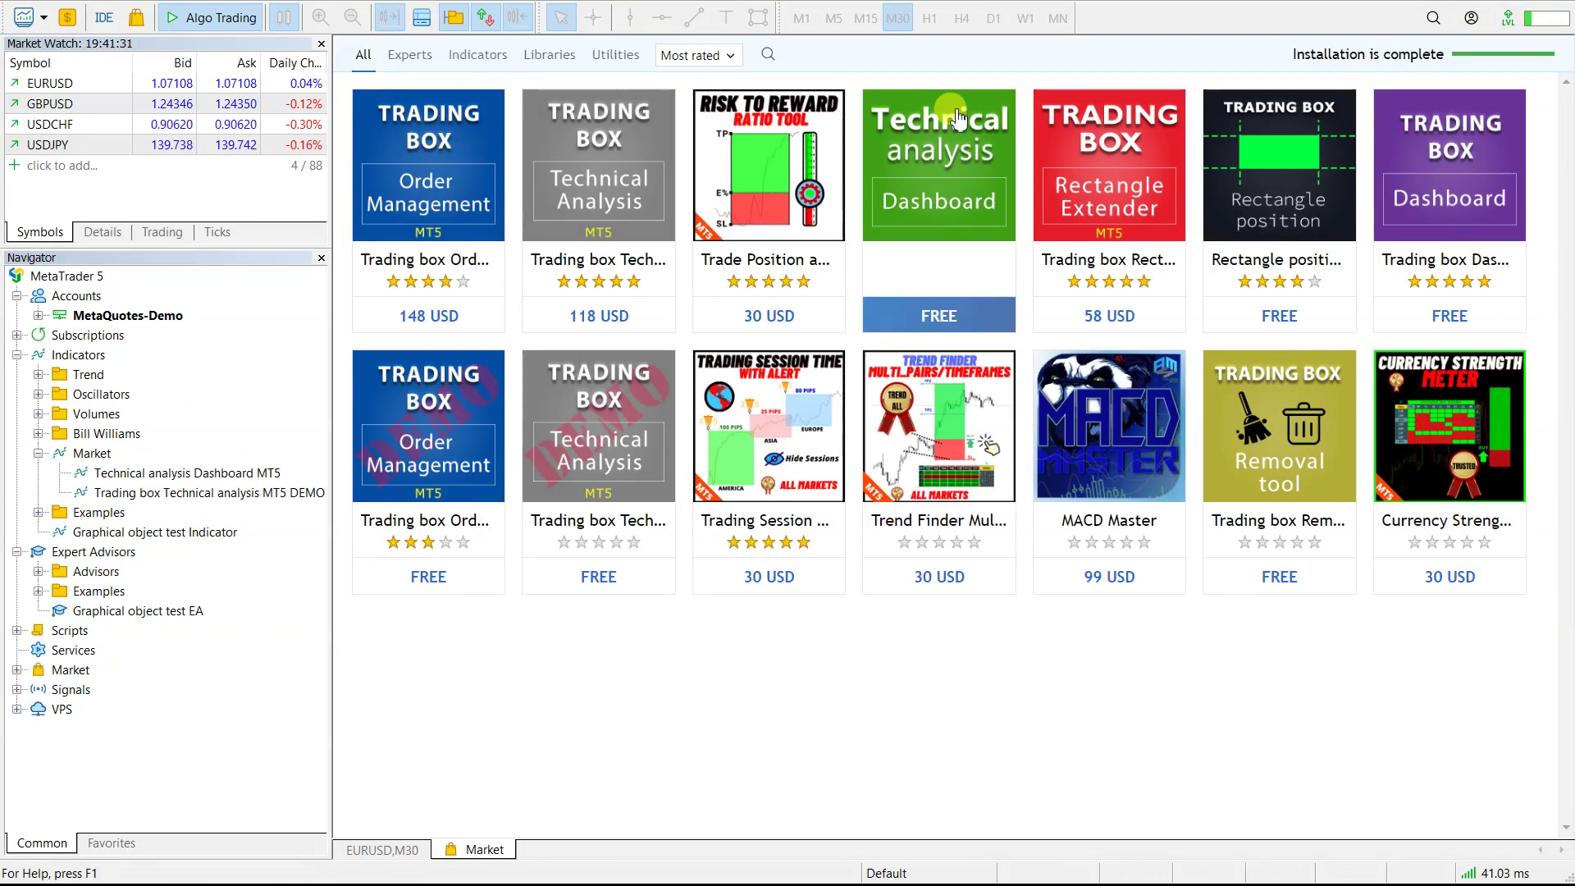
- Install the free Rectangle position changer MT5 and return to the product listing
click(1291, 133)
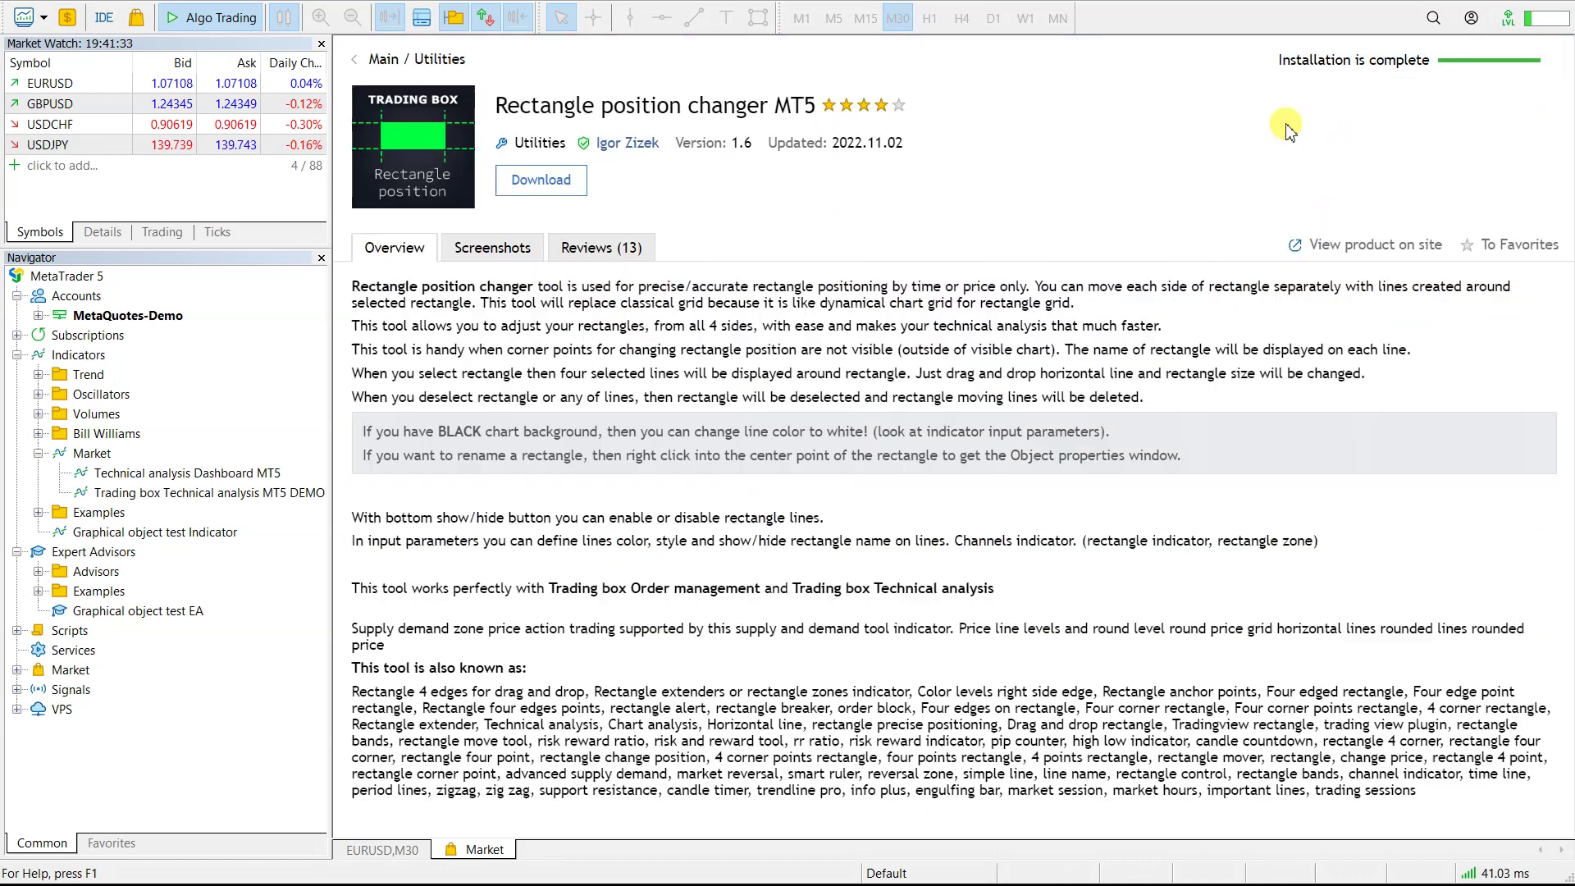
click(552, 188)
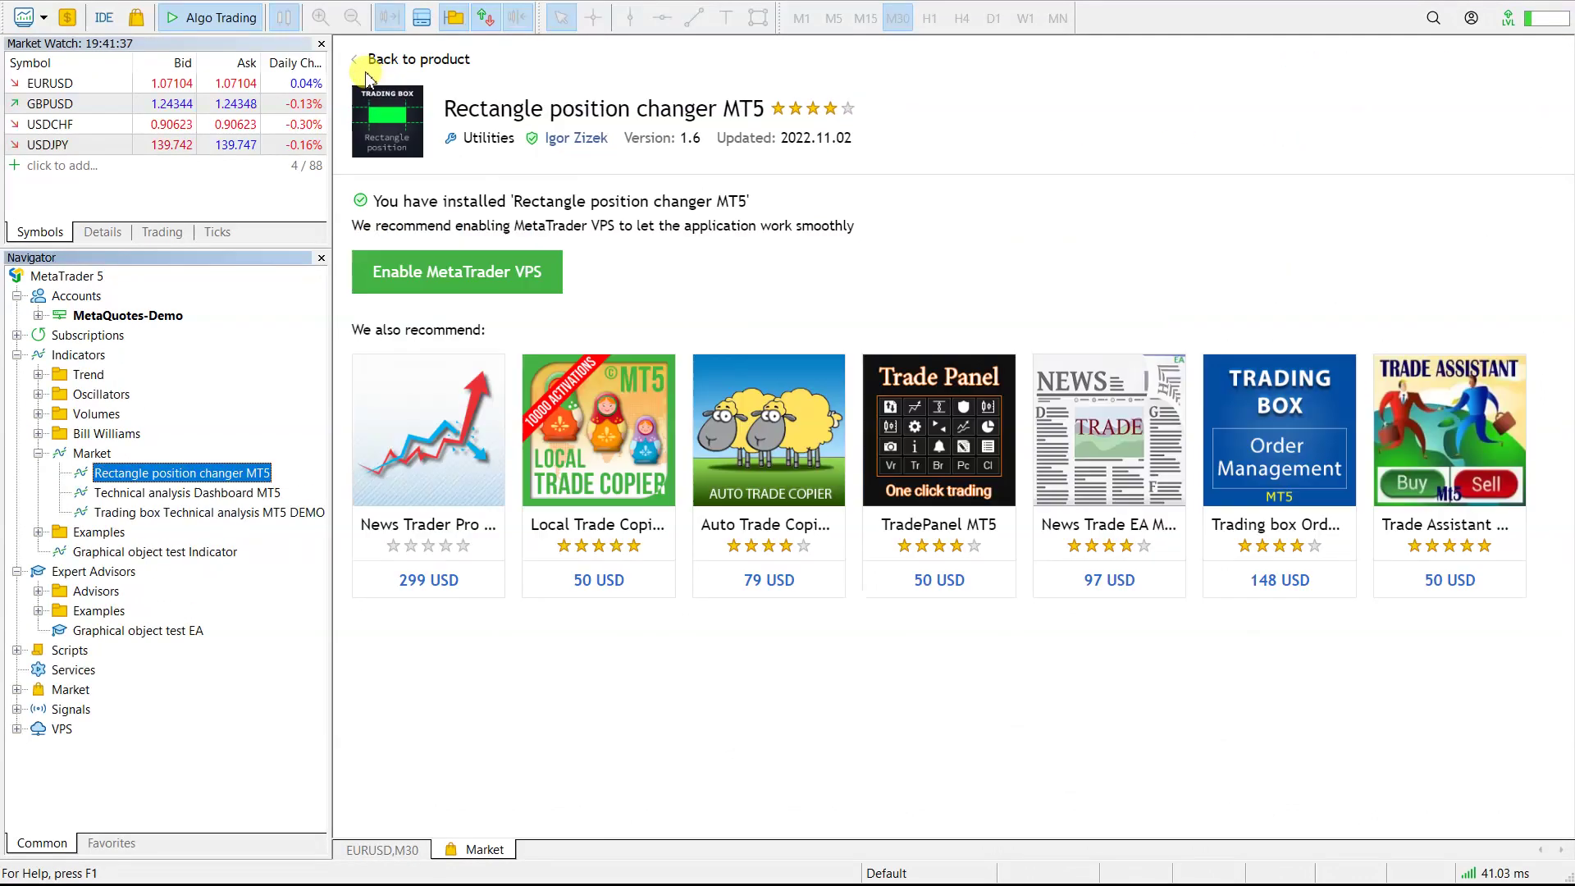
click(394, 62)
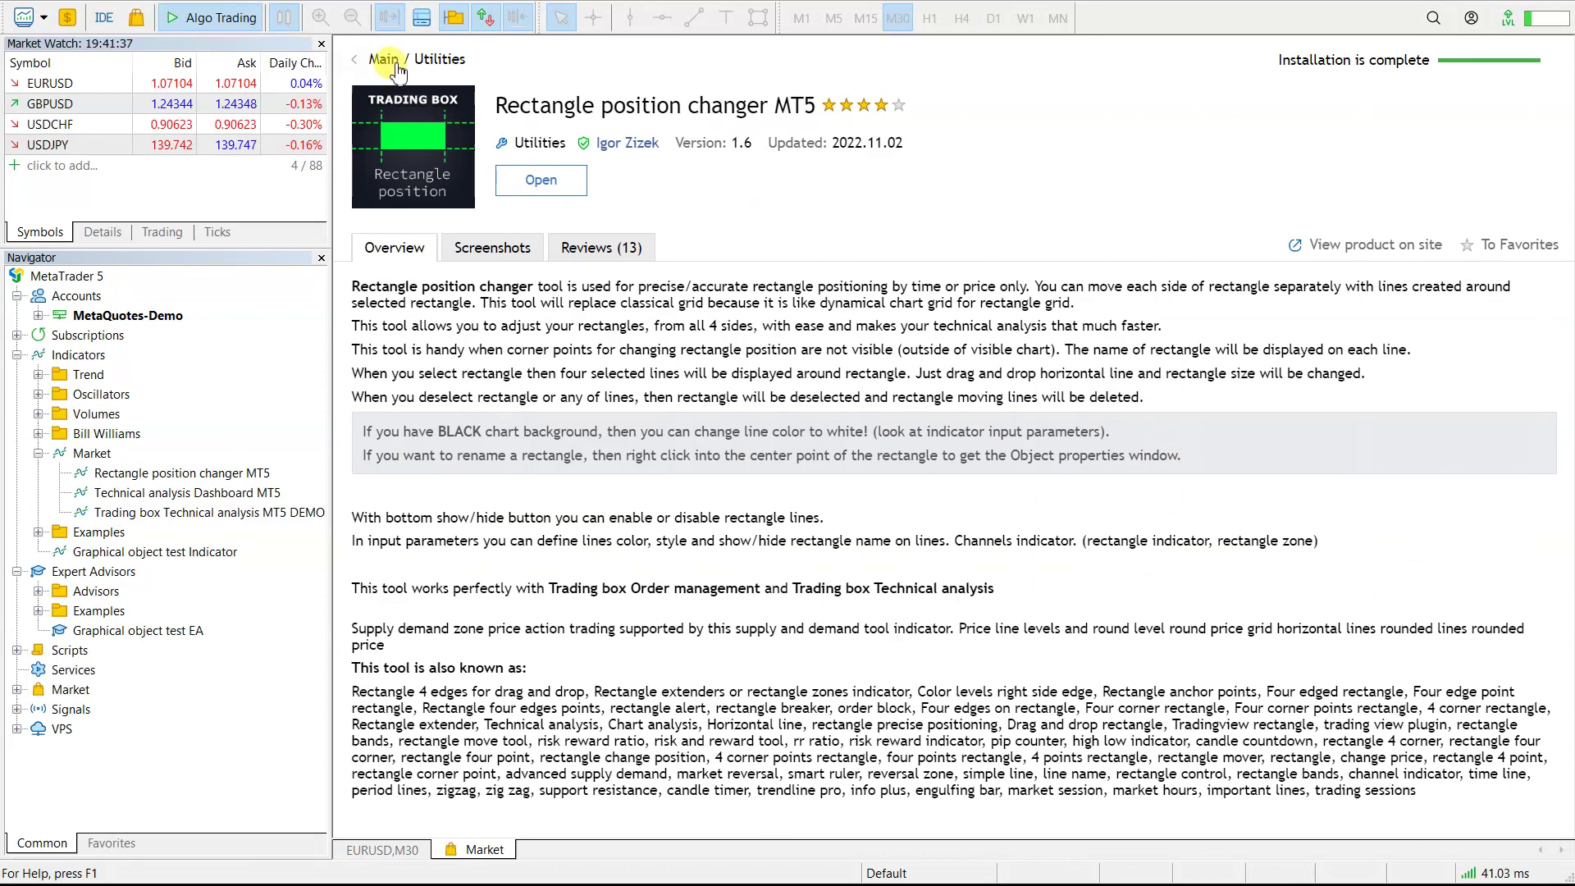
click(354, 59)
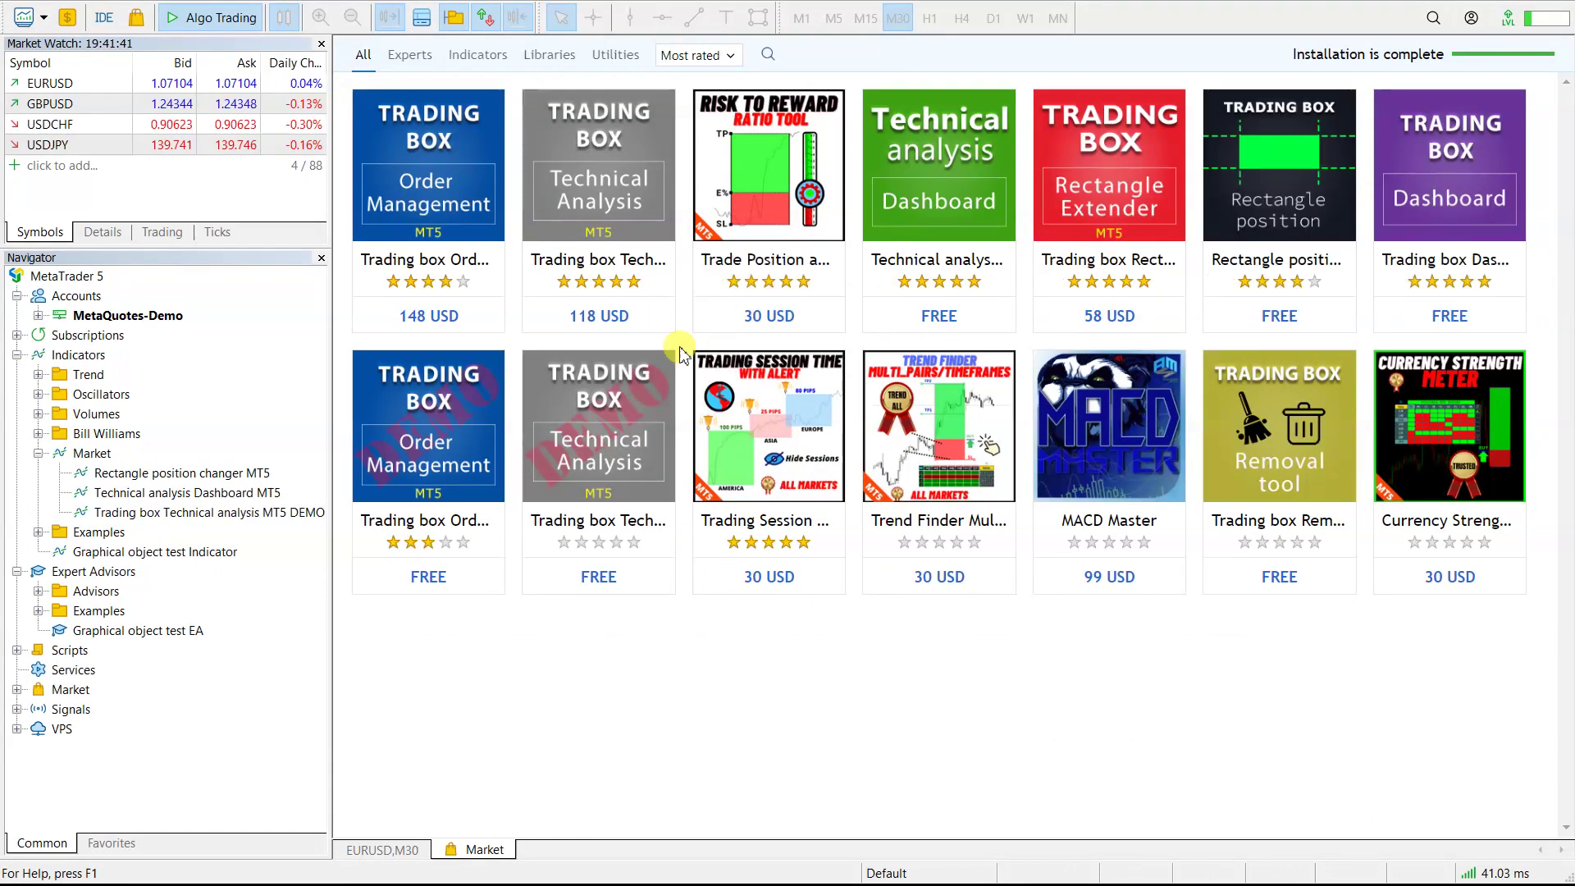
mouse_move(429, 468)
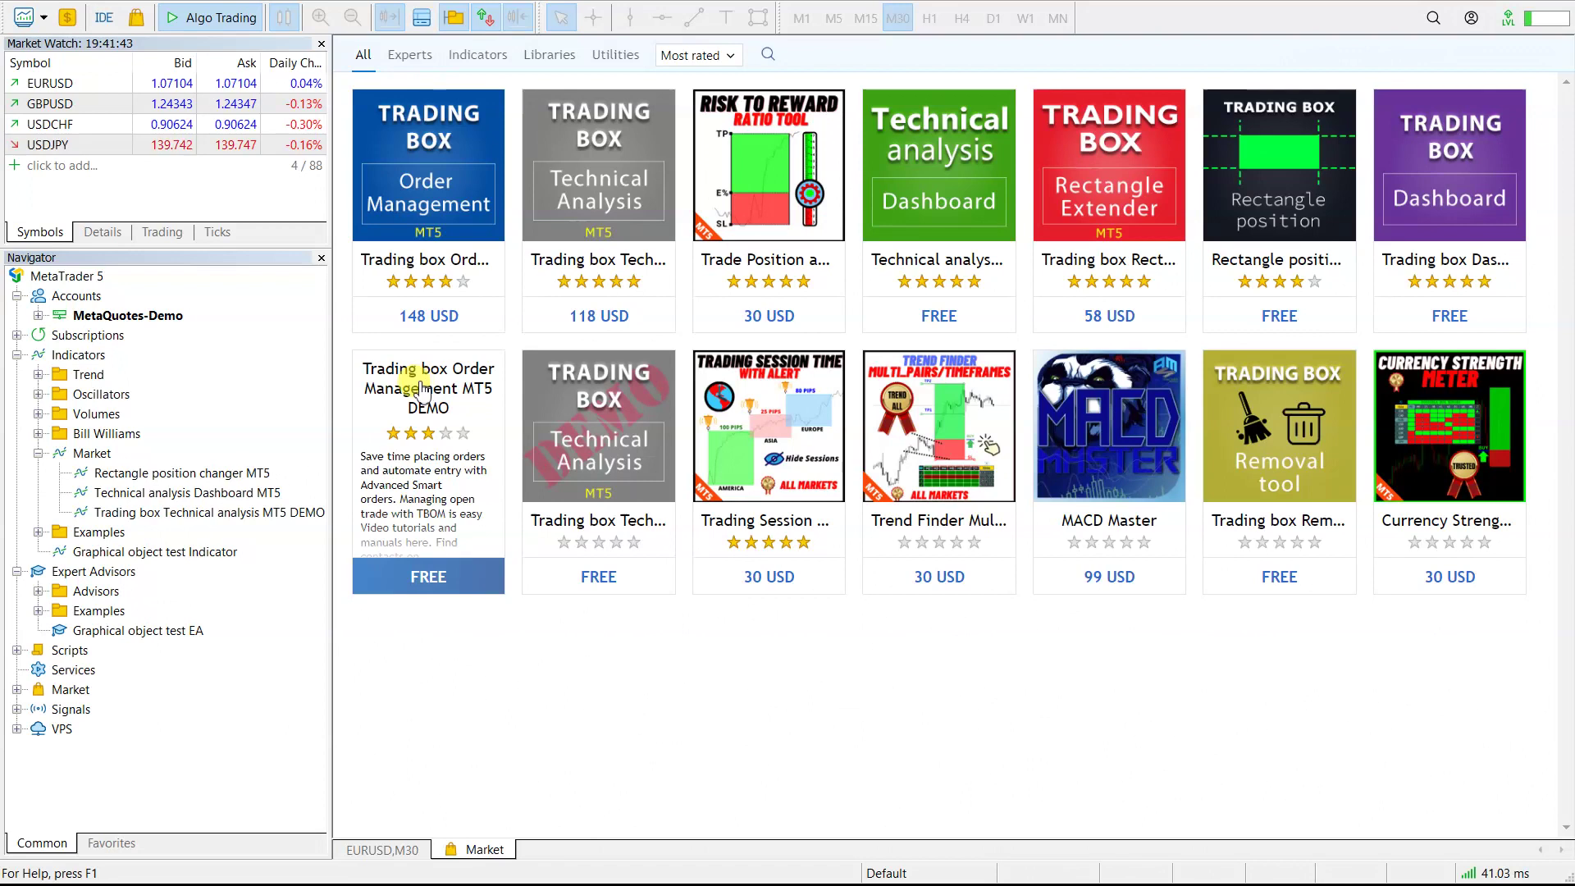
- Install Trading box Order Management MT5 DEMO and review the installed Market indicators and expert
click(422, 390)
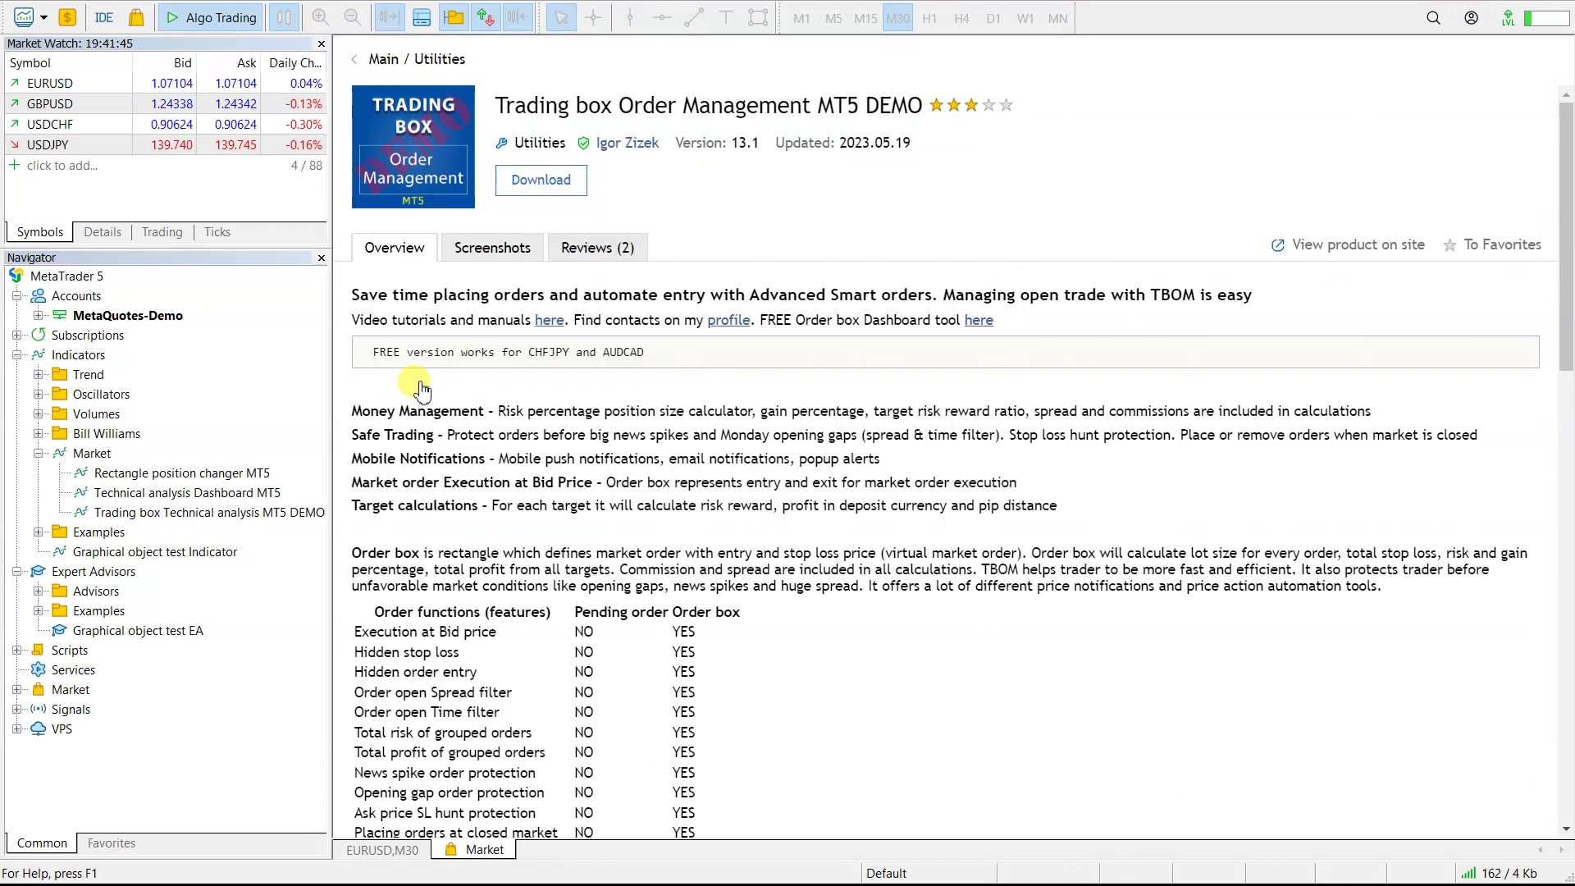
click(542, 182)
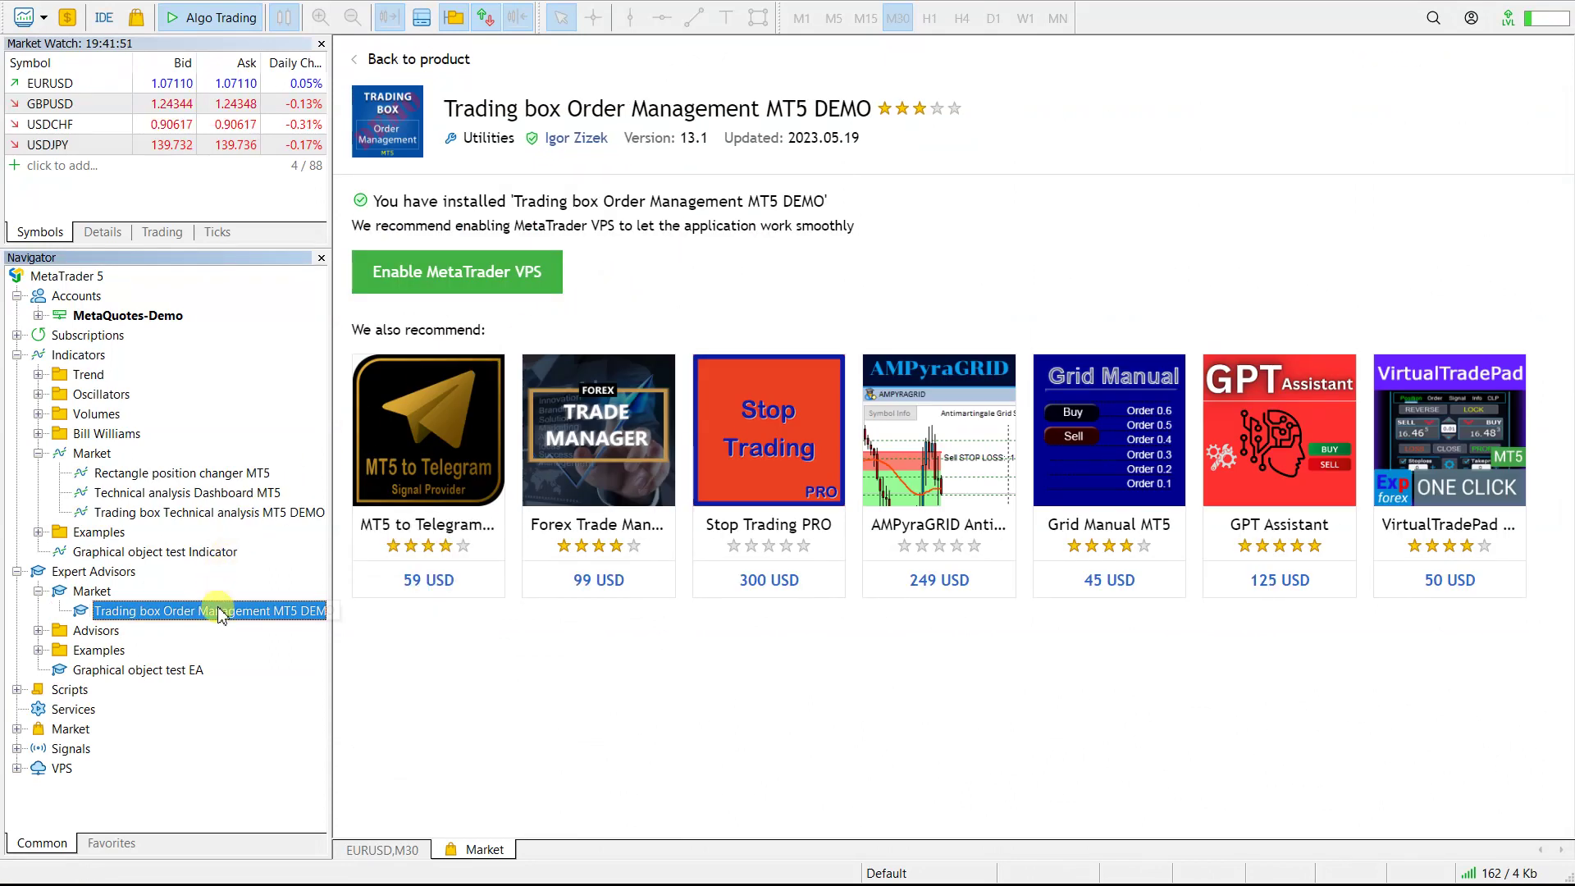
click(127, 614)
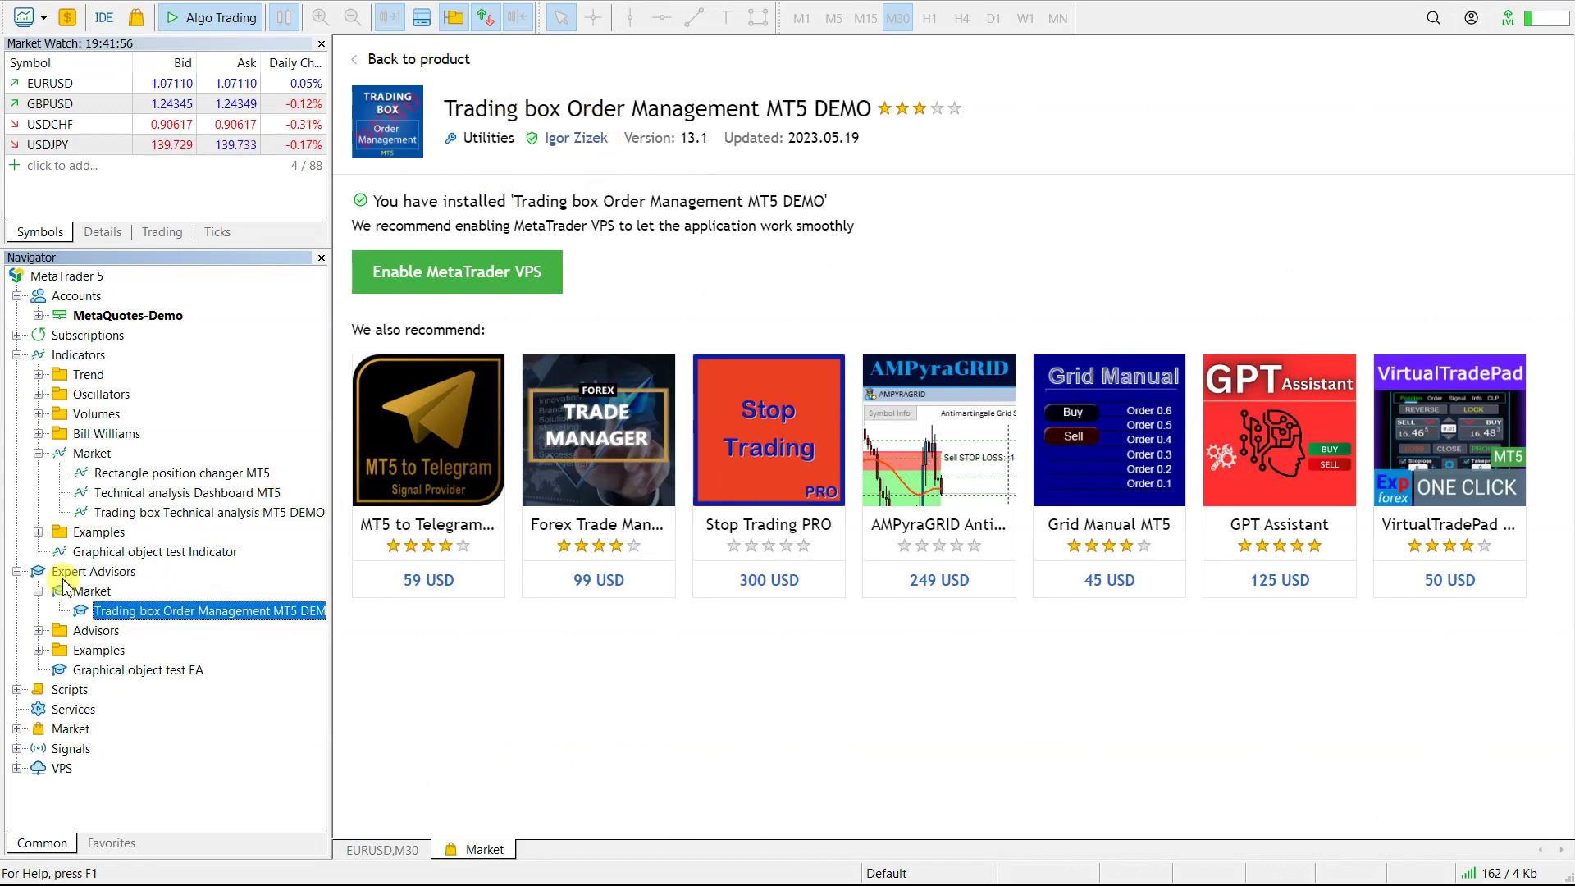
click(151, 474)
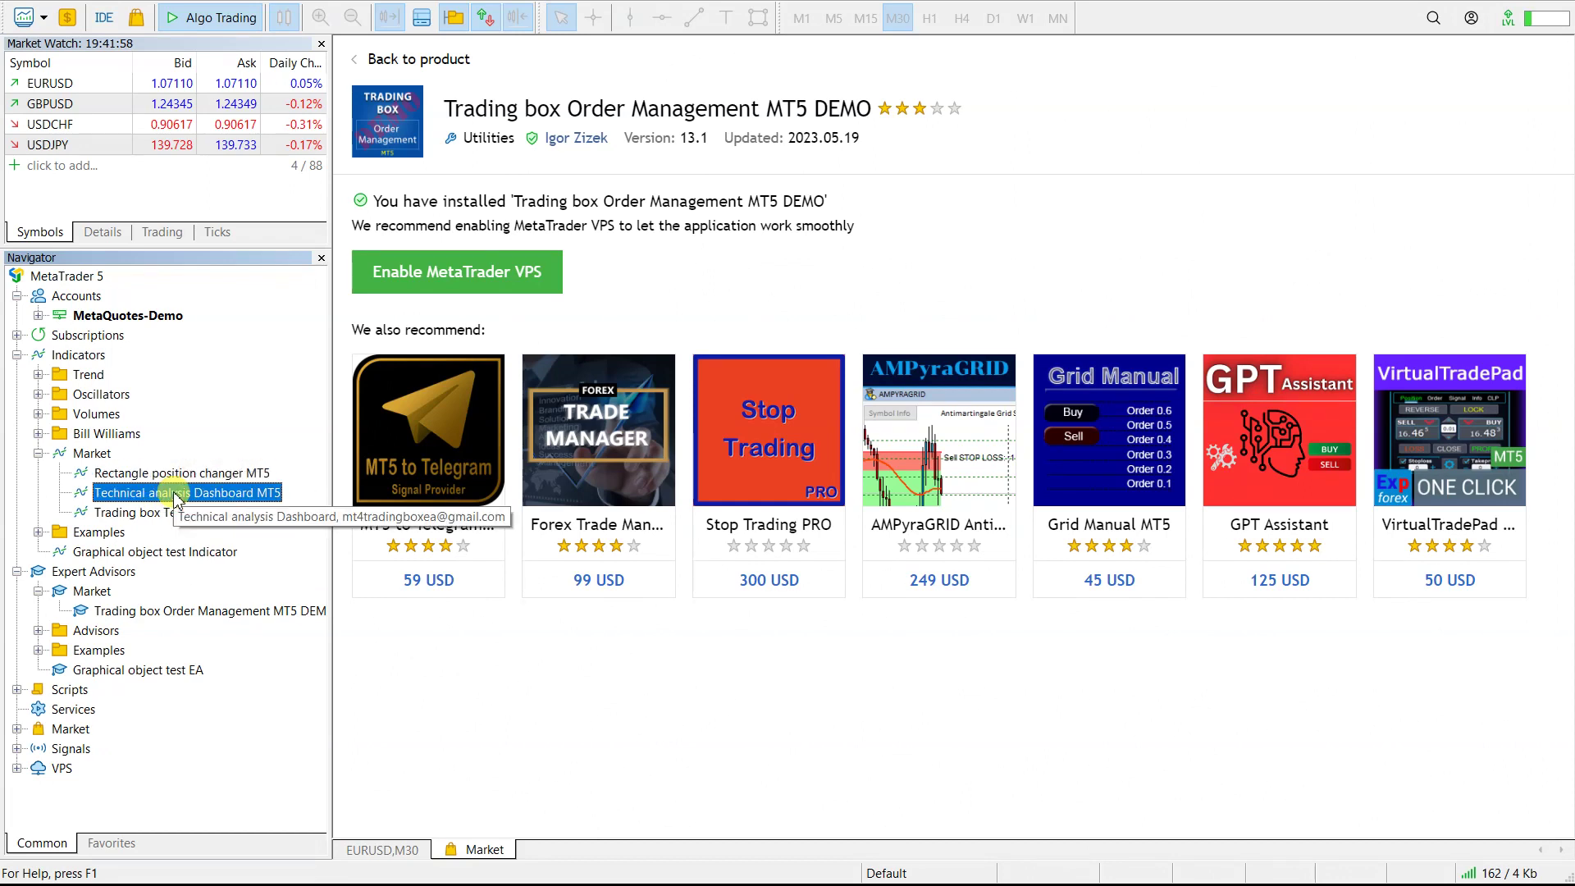
click(188, 510)
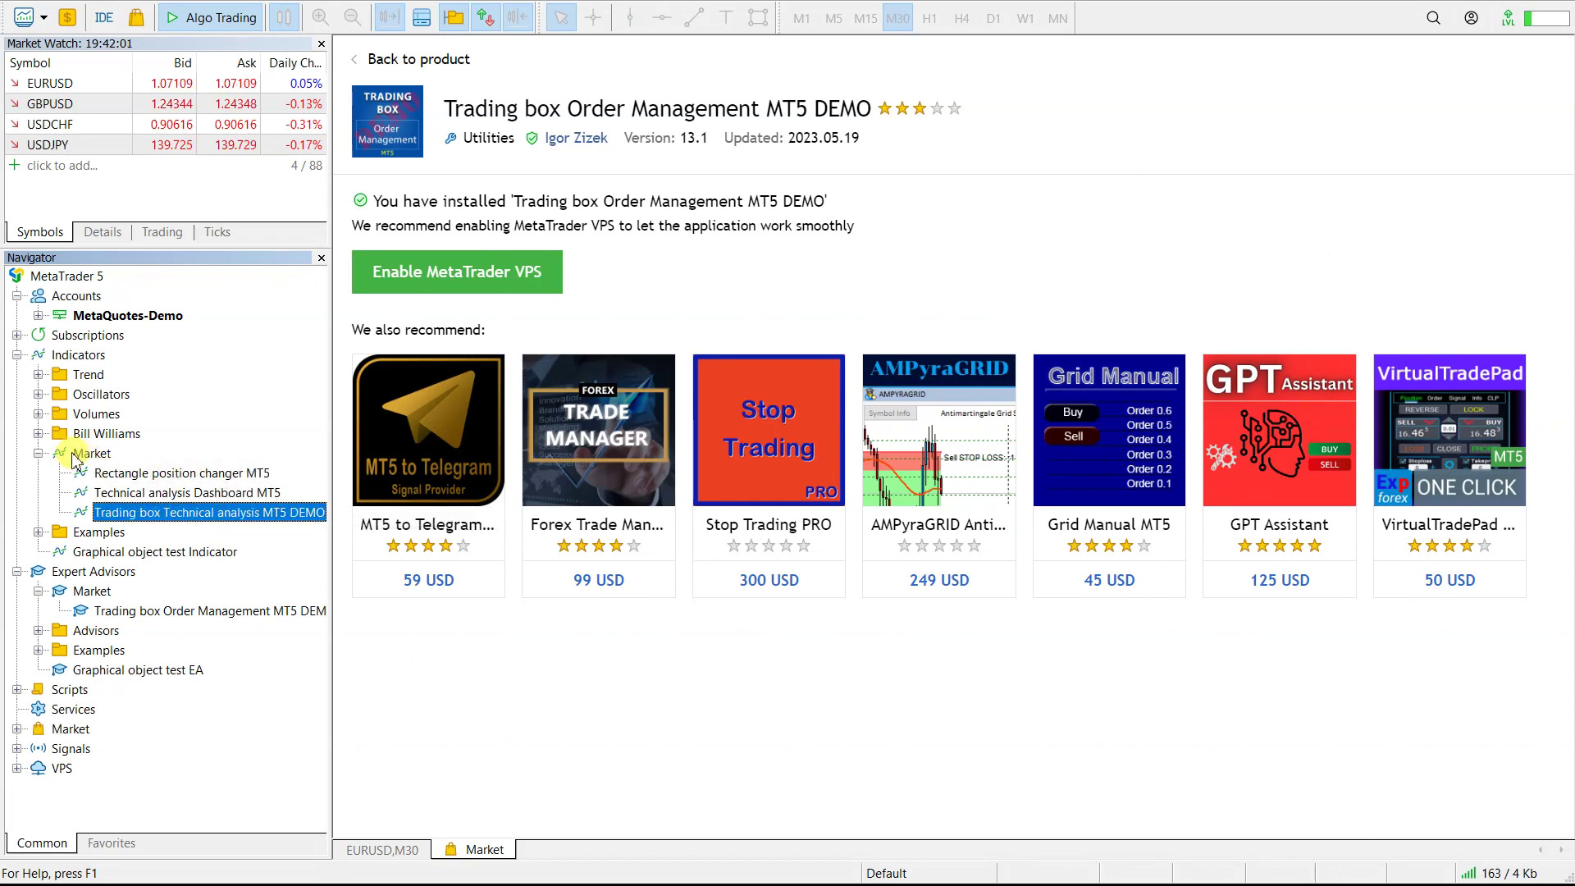
click(131, 473)
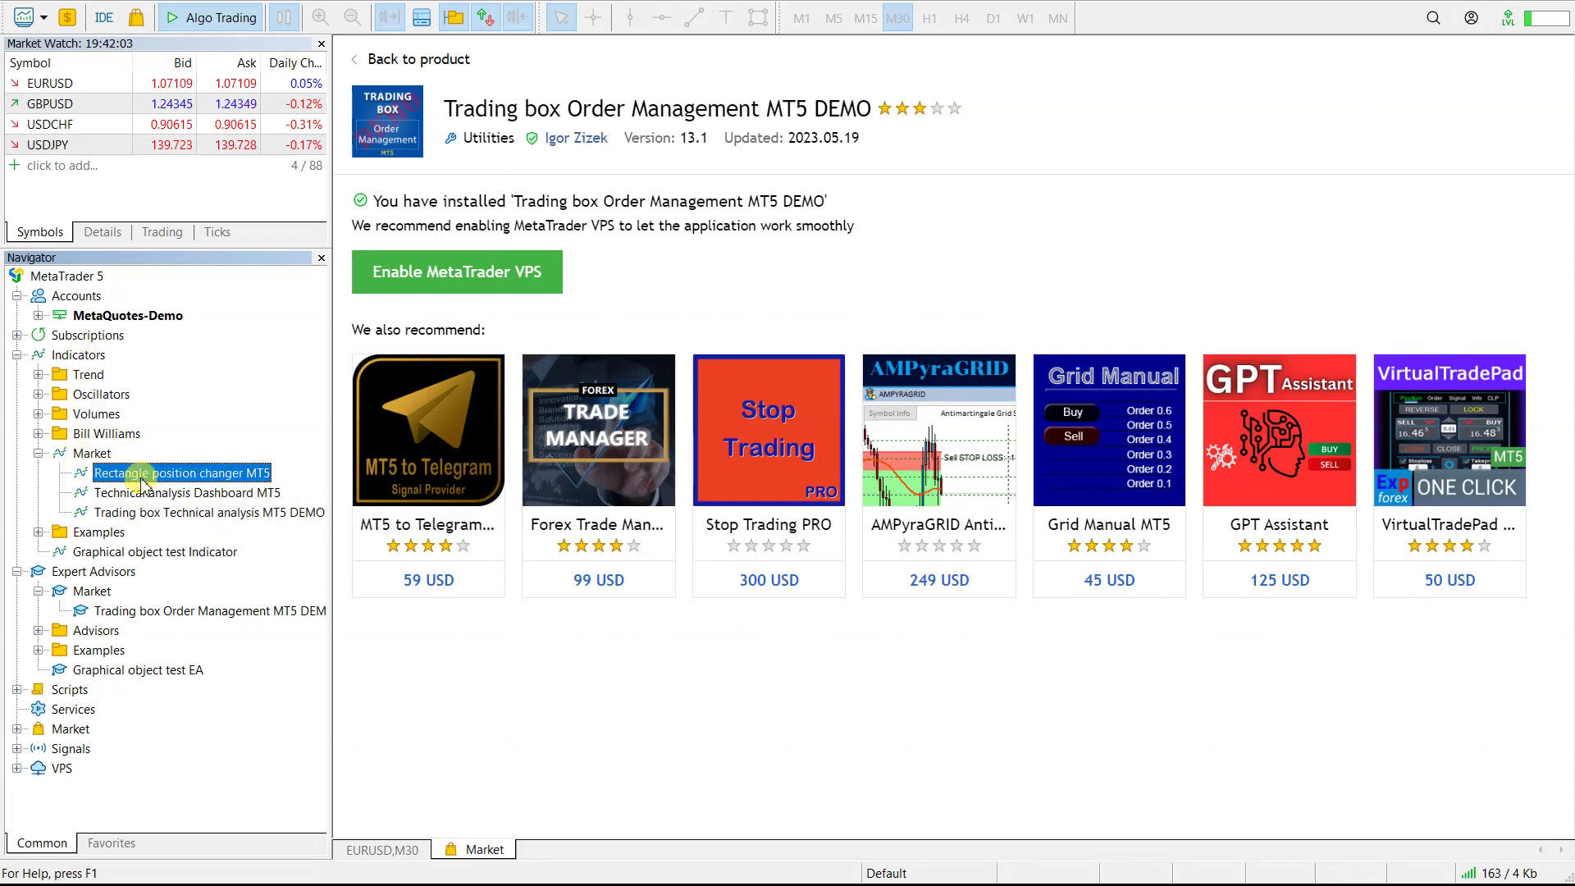
- Download the free Trading box Dashboard MT5, then close the Market page with Ctrl+F4
click(357, 57)
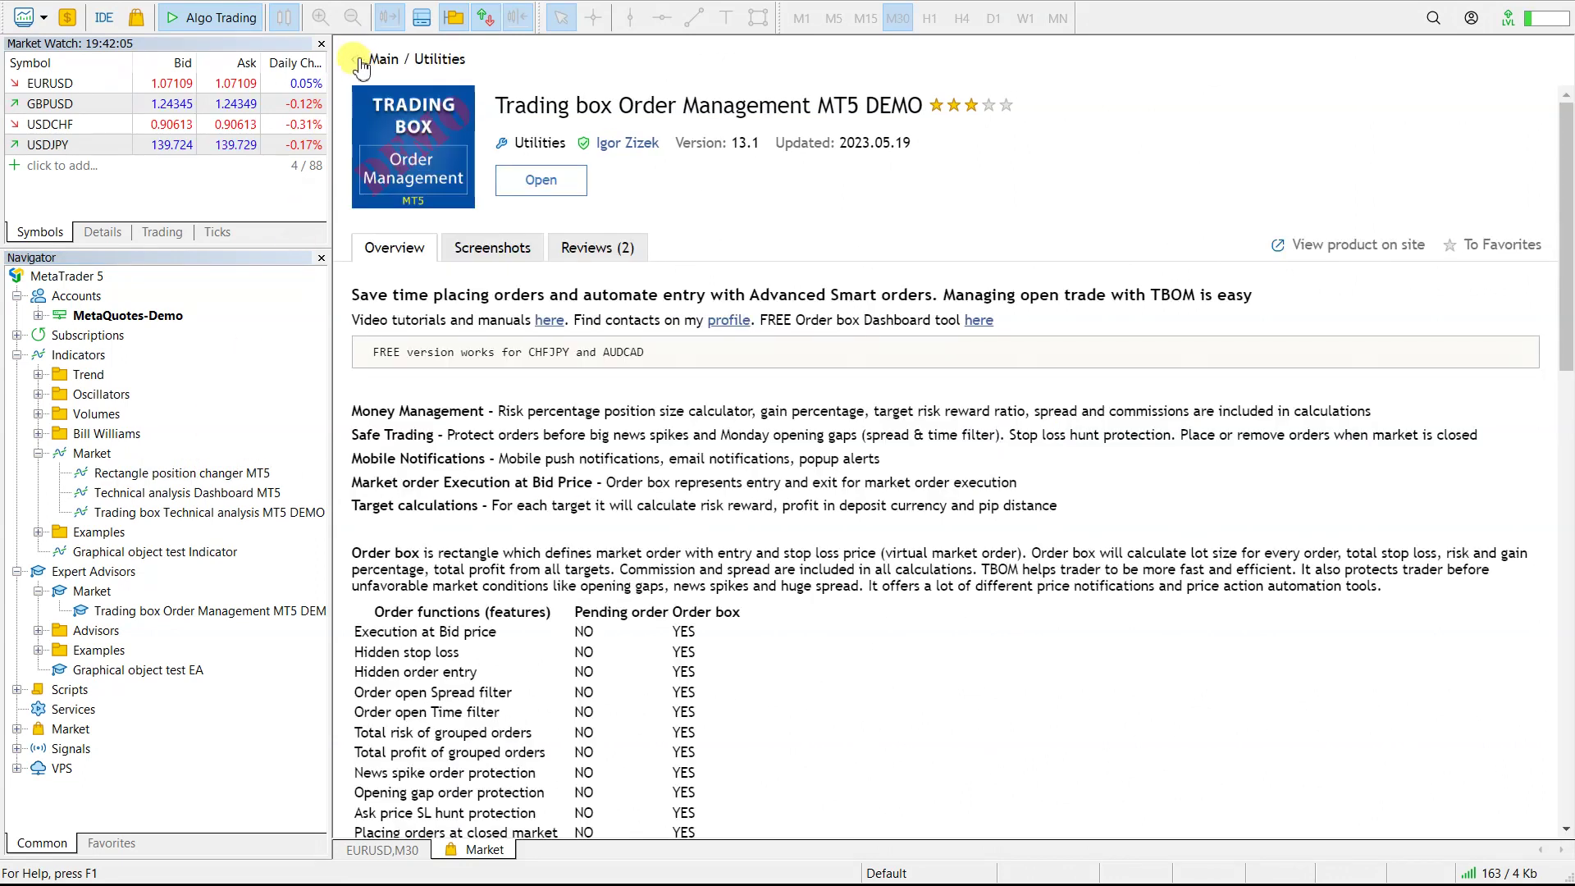
click(359, 63)
mouse_move(1449, 215)
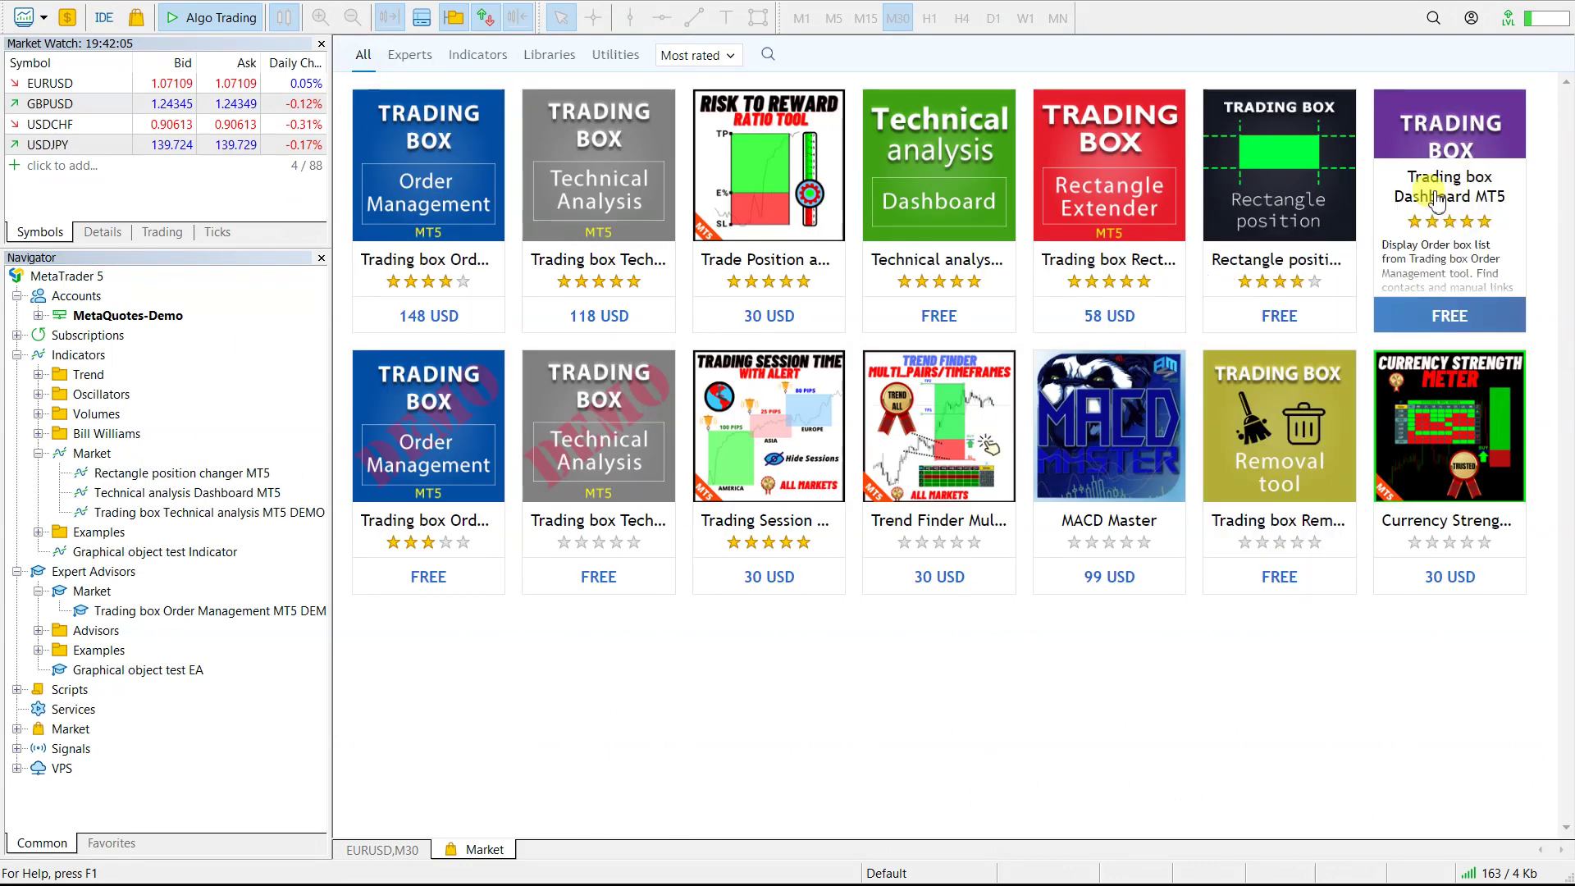
click(1452, 123)
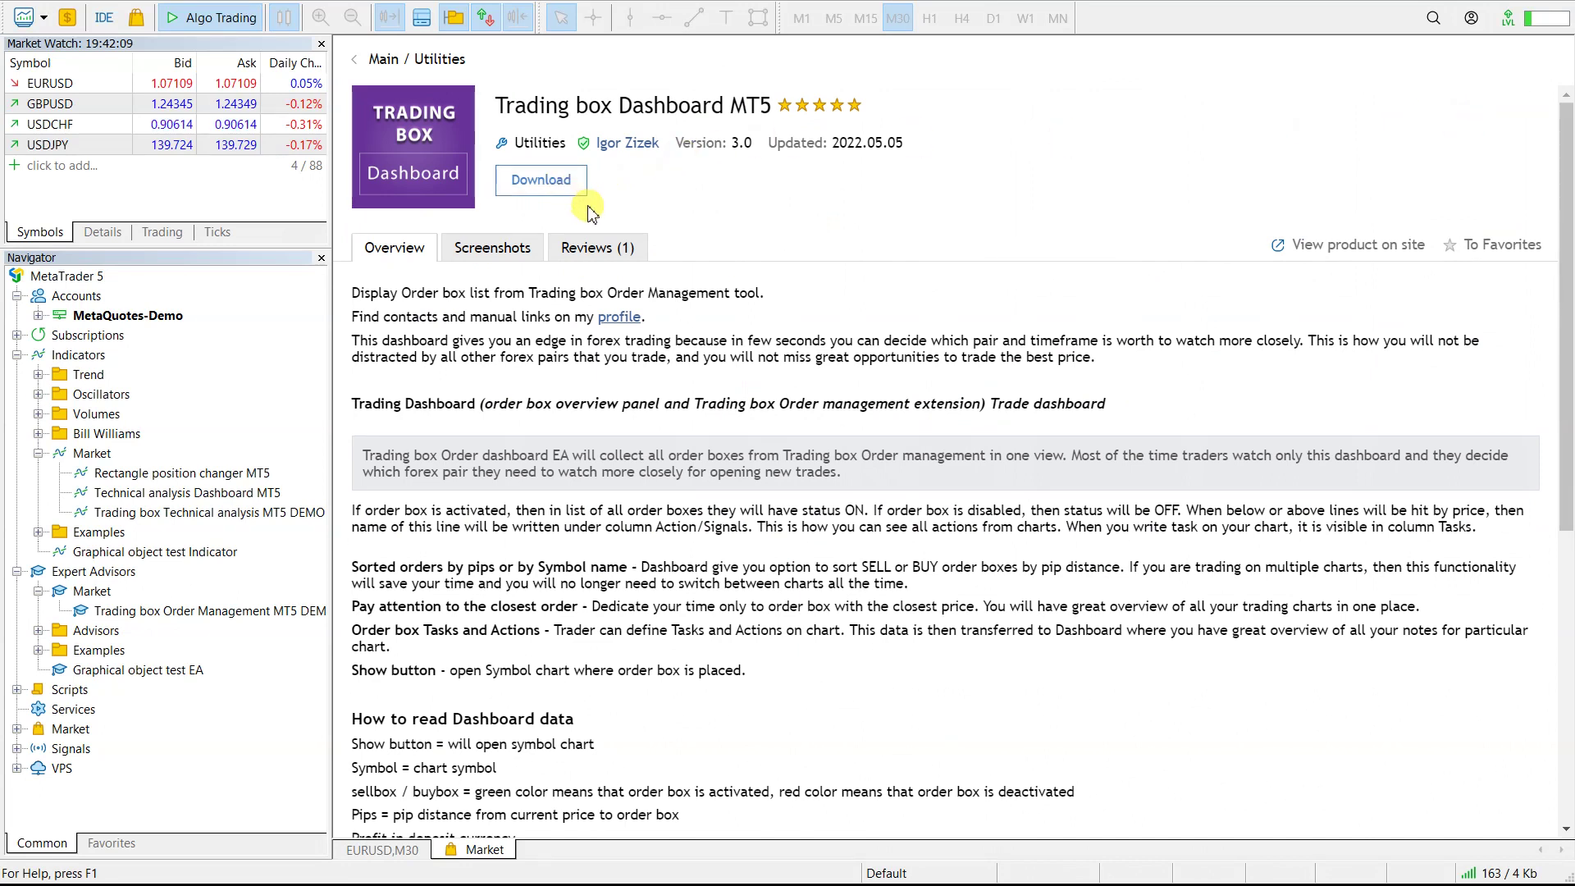
click(550, 184)
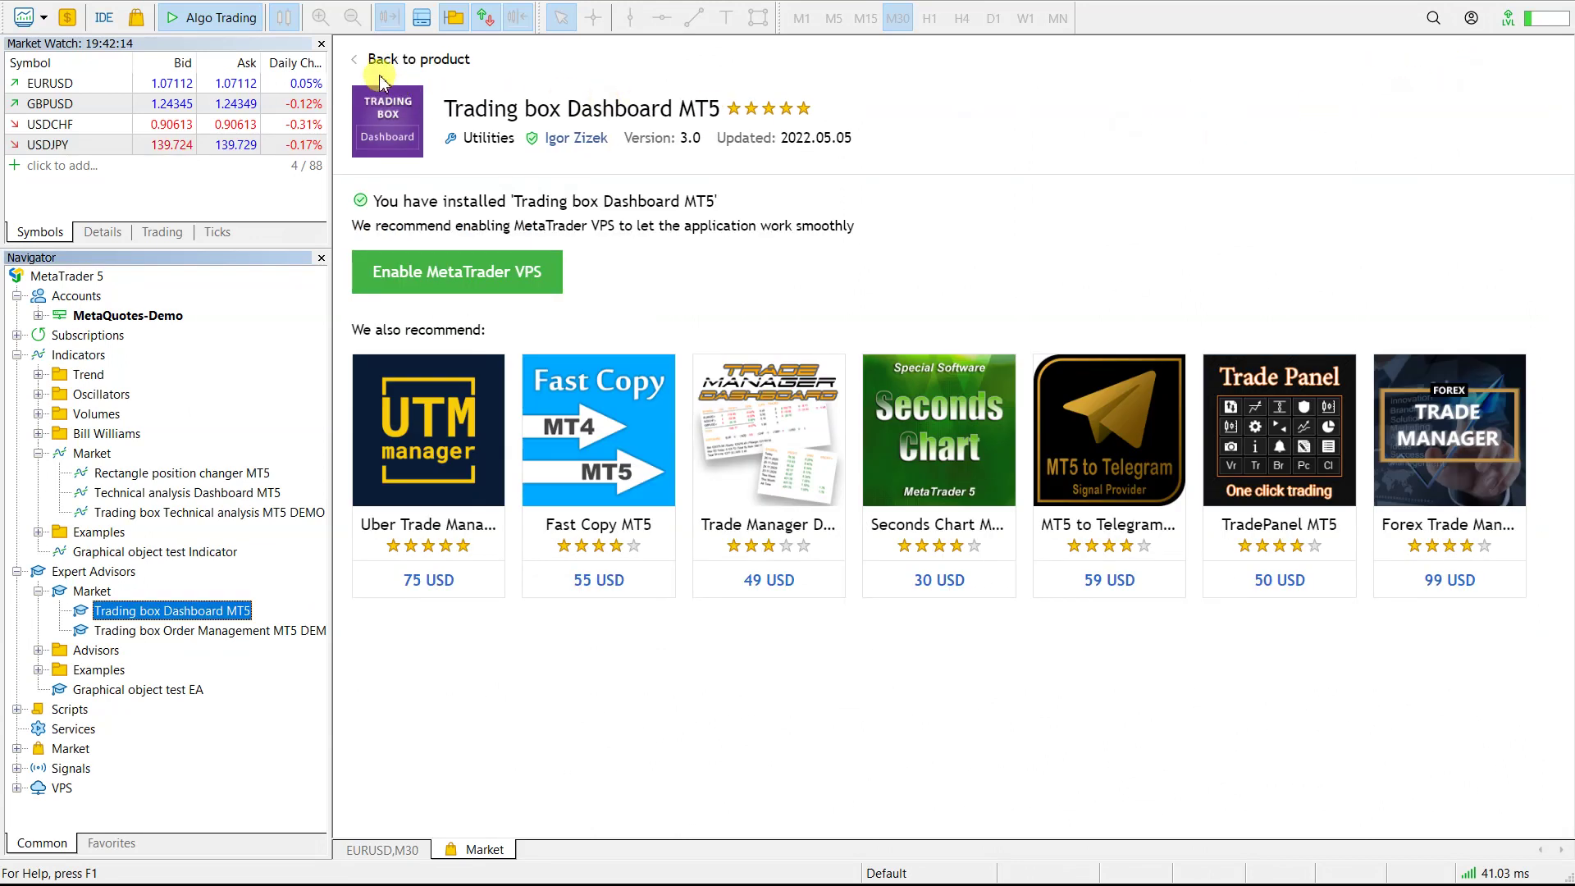
click(361, 59)
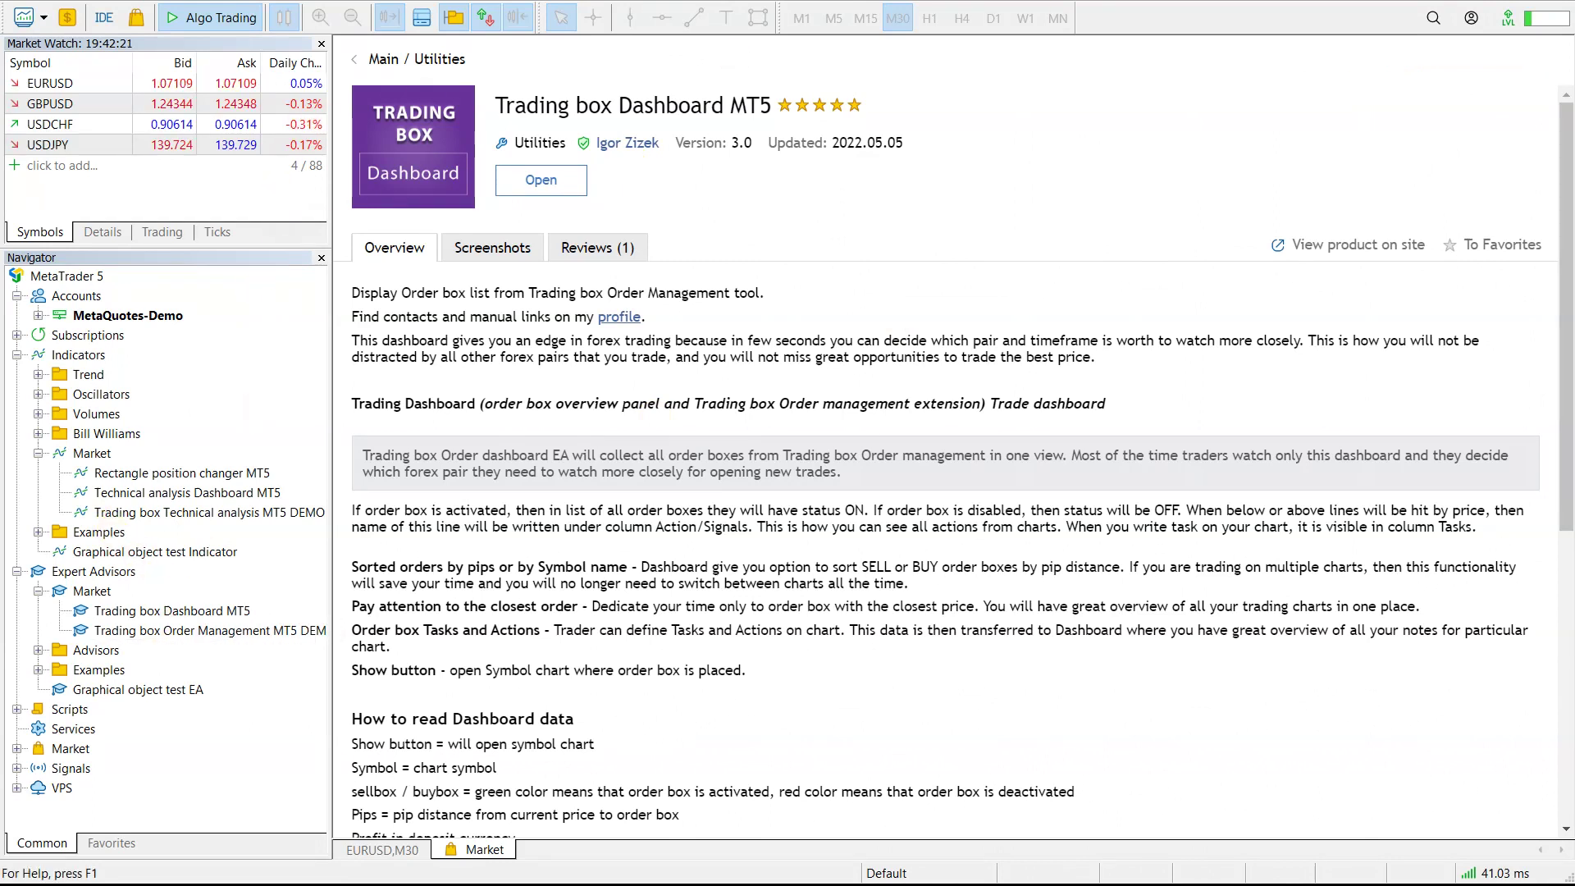
key(ctrl+F4)
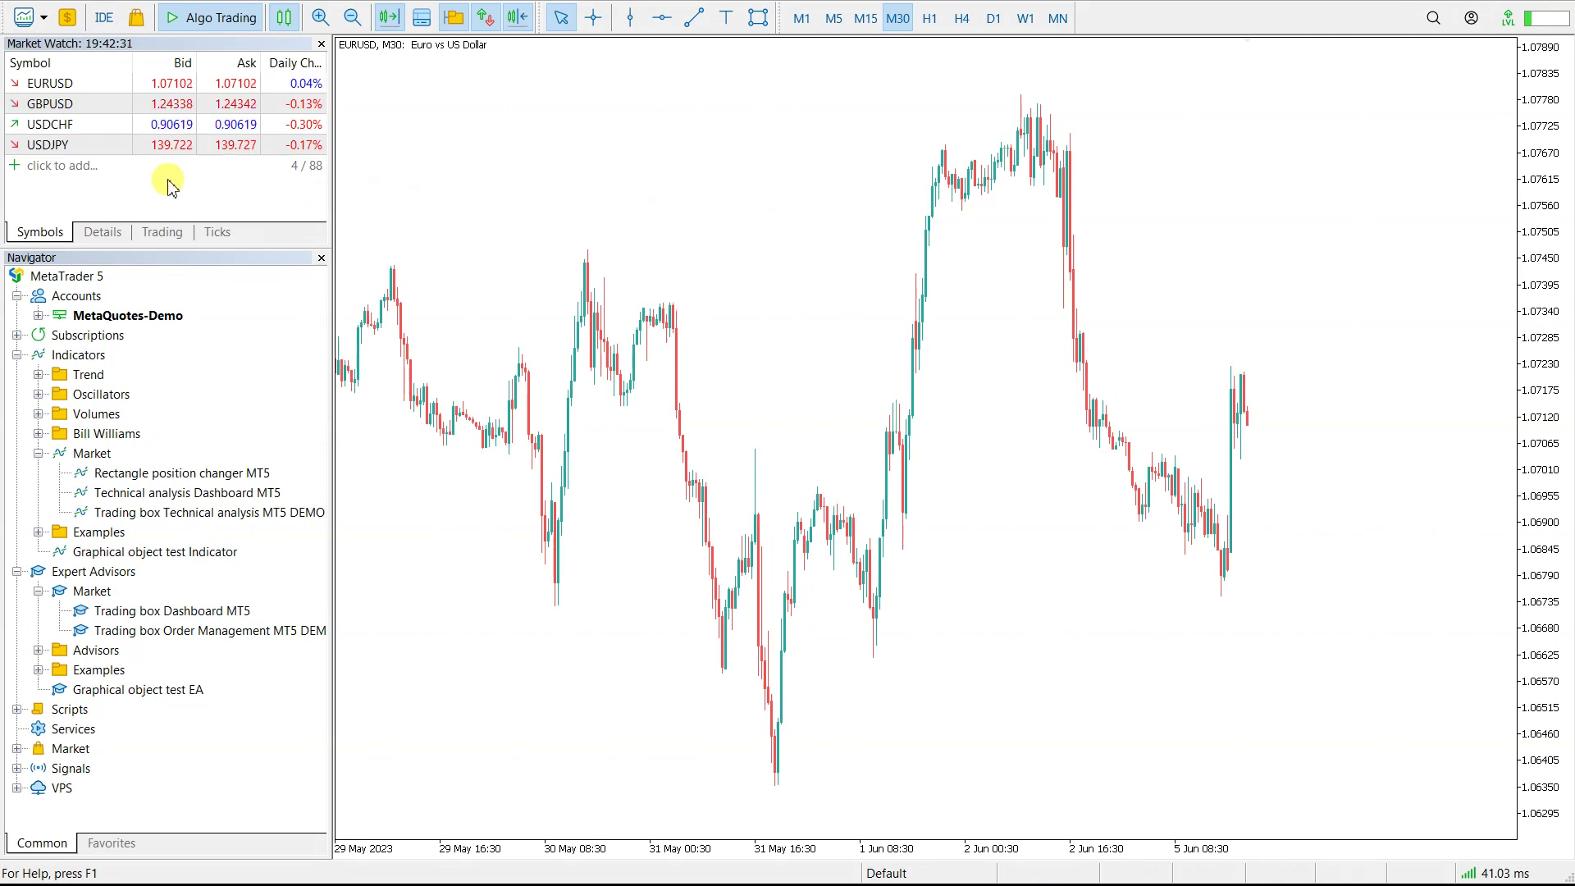
- Type AUDCAD and then CHFJPY into Market Watch's add row, accepting each suggestion
click(69, 168)
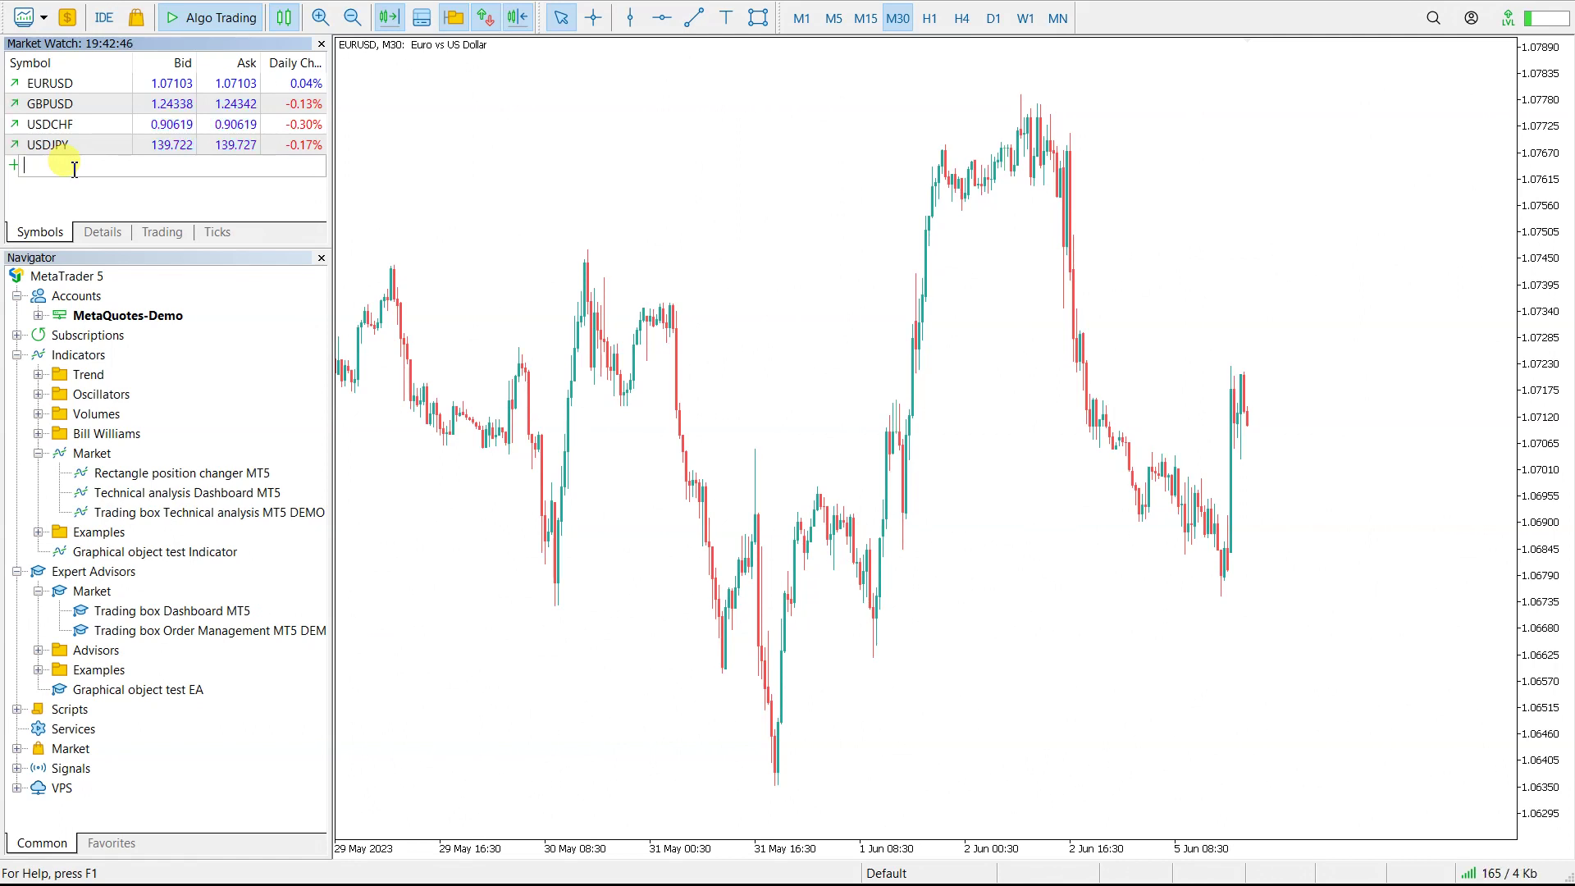
text(AUD)
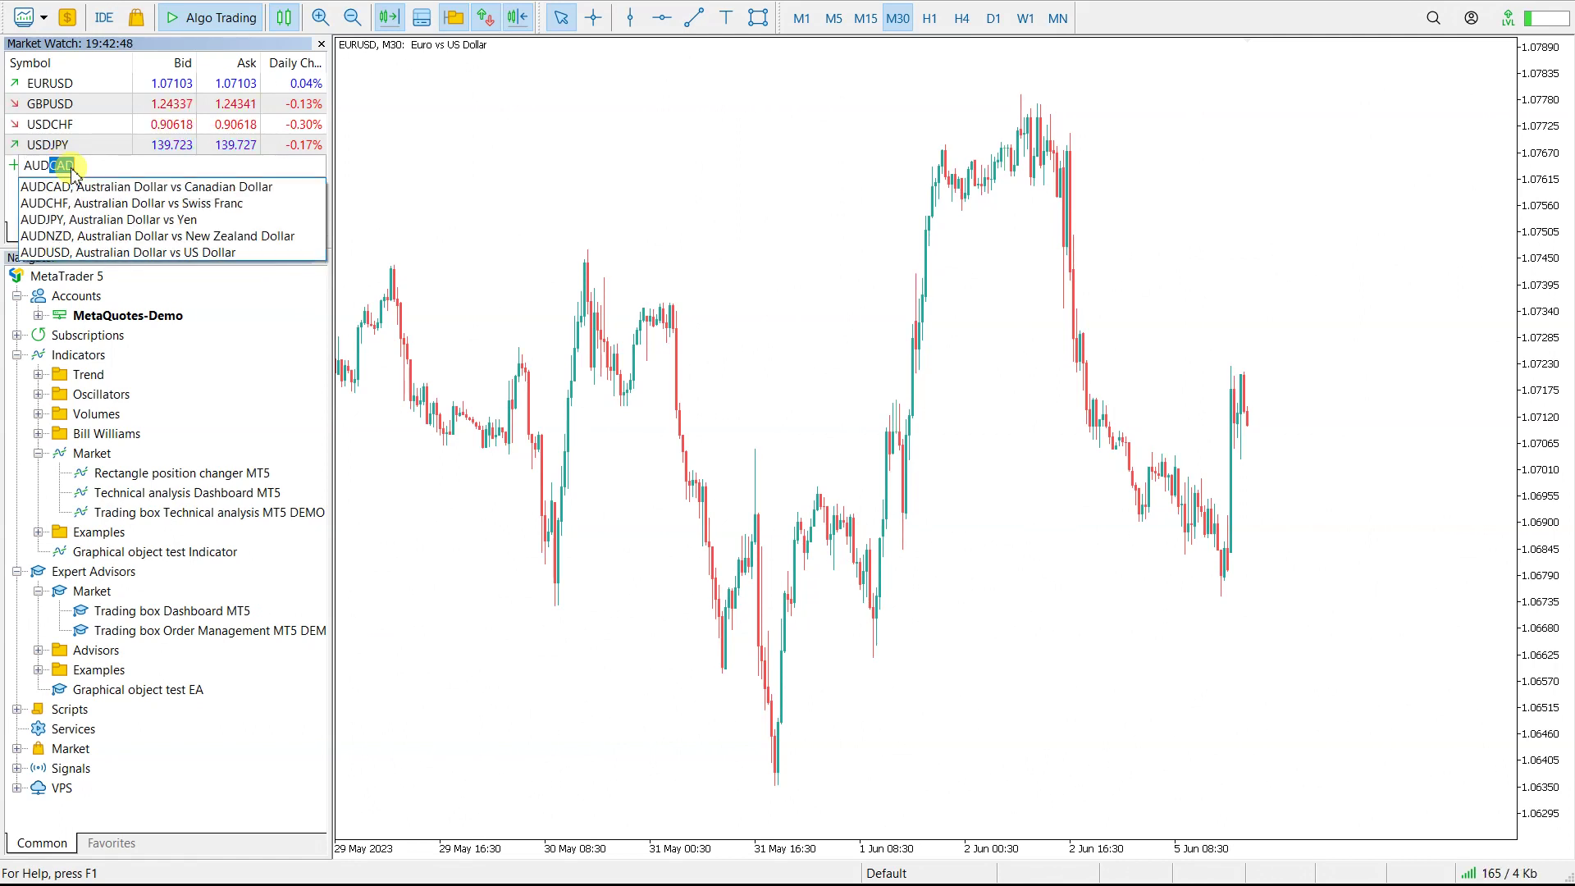
text(CAd)
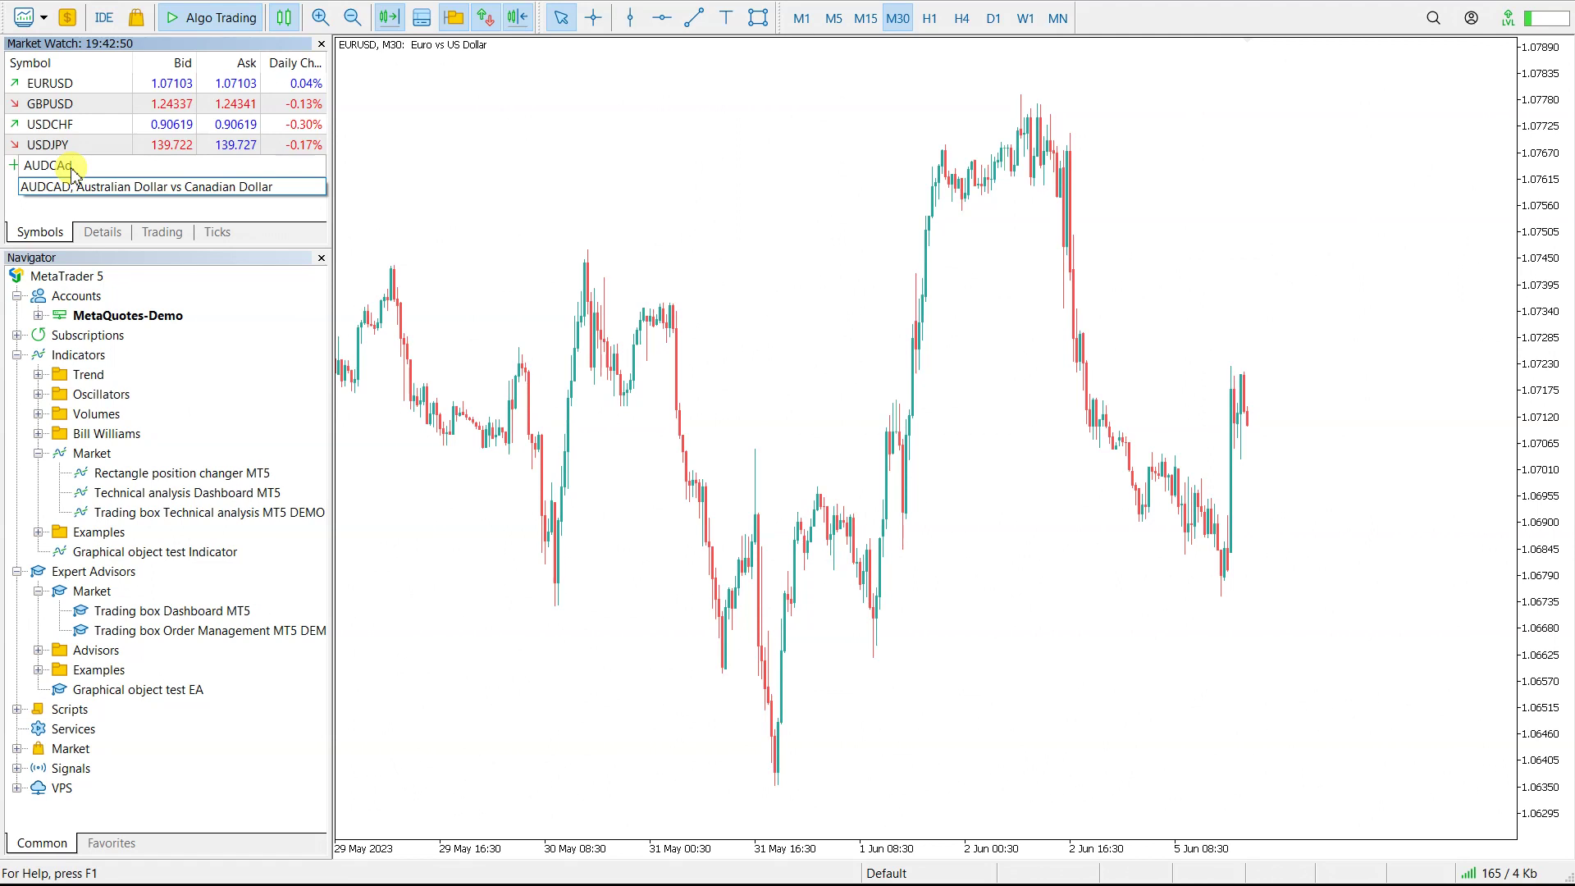
click(72, 186)
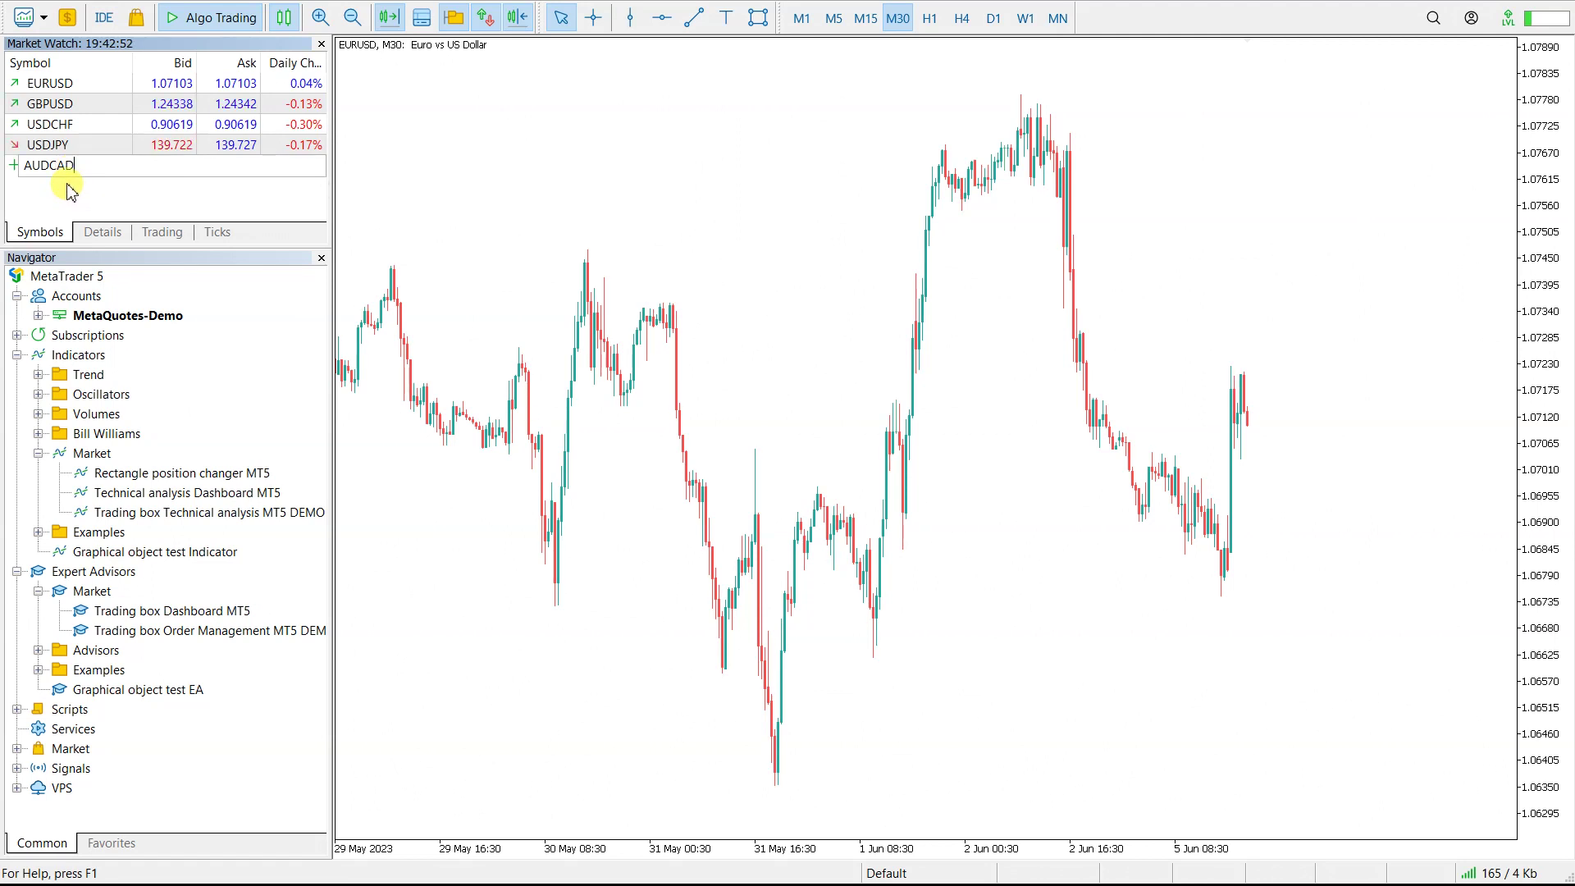
key(Return)
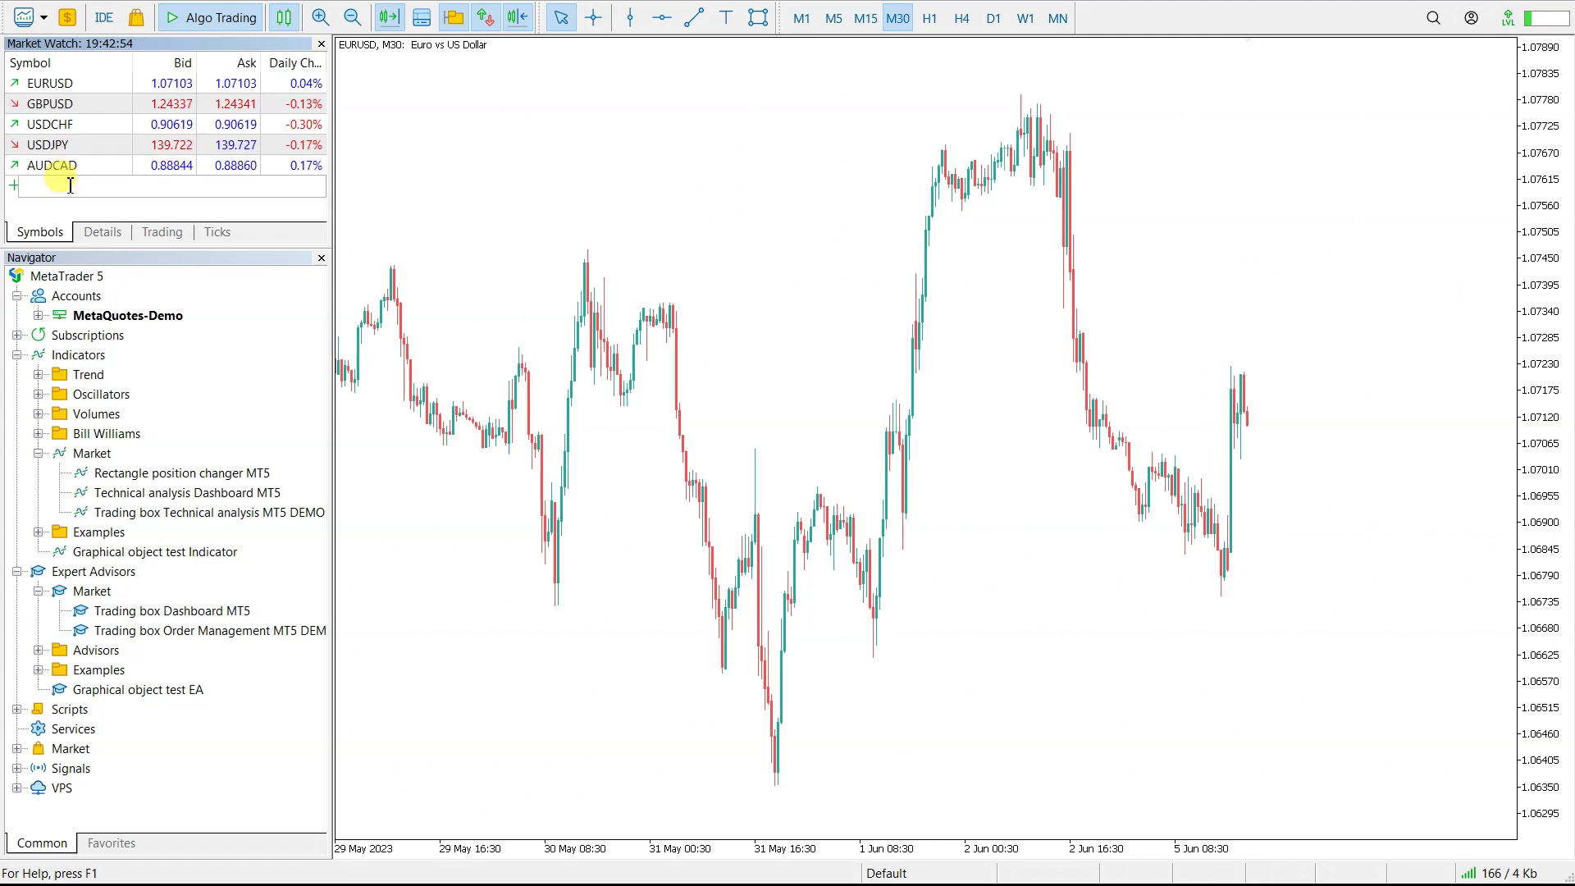
text(CHFJPY)
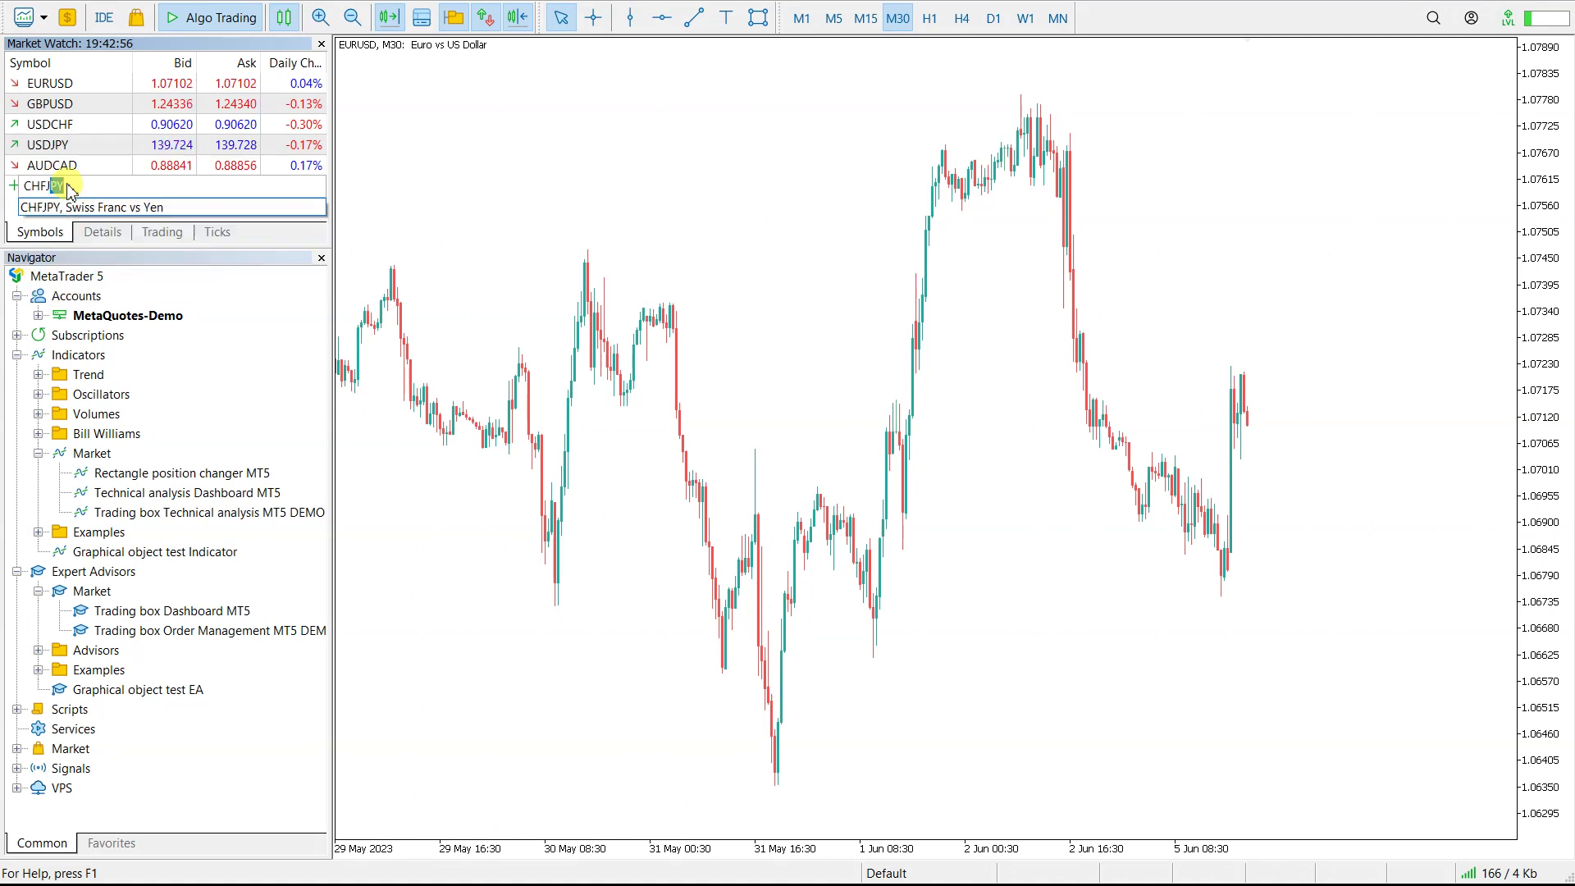
click(100, 213)
key(Return)
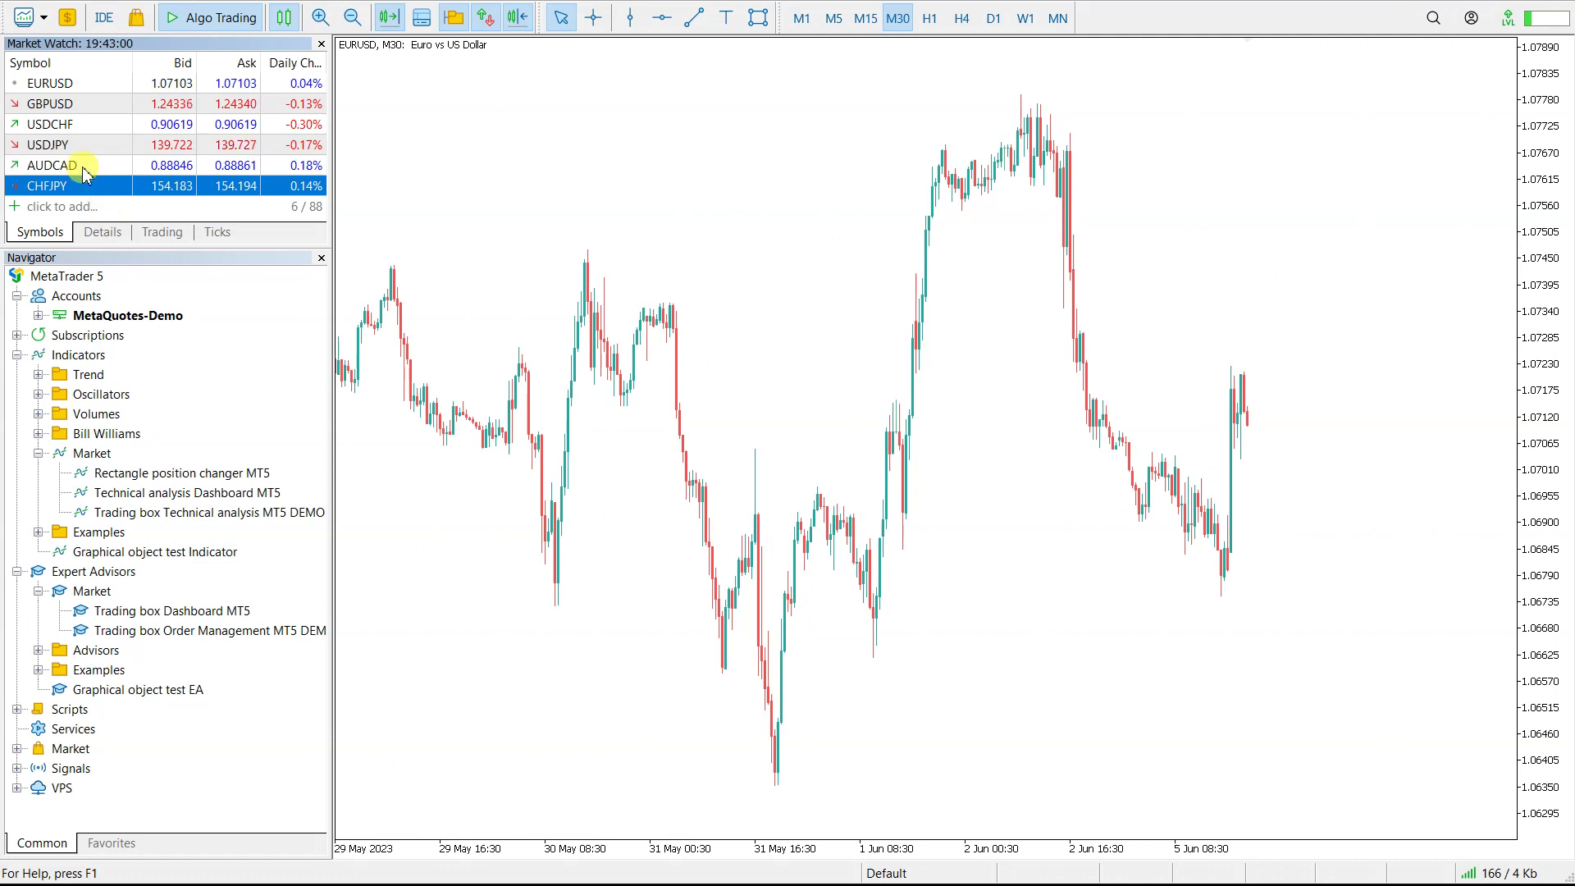
- Drop AUDCAD onto the chart and attach Trading box Technical analysis MT5 DEMO with default settings
drag(85, 170, 563, 151)
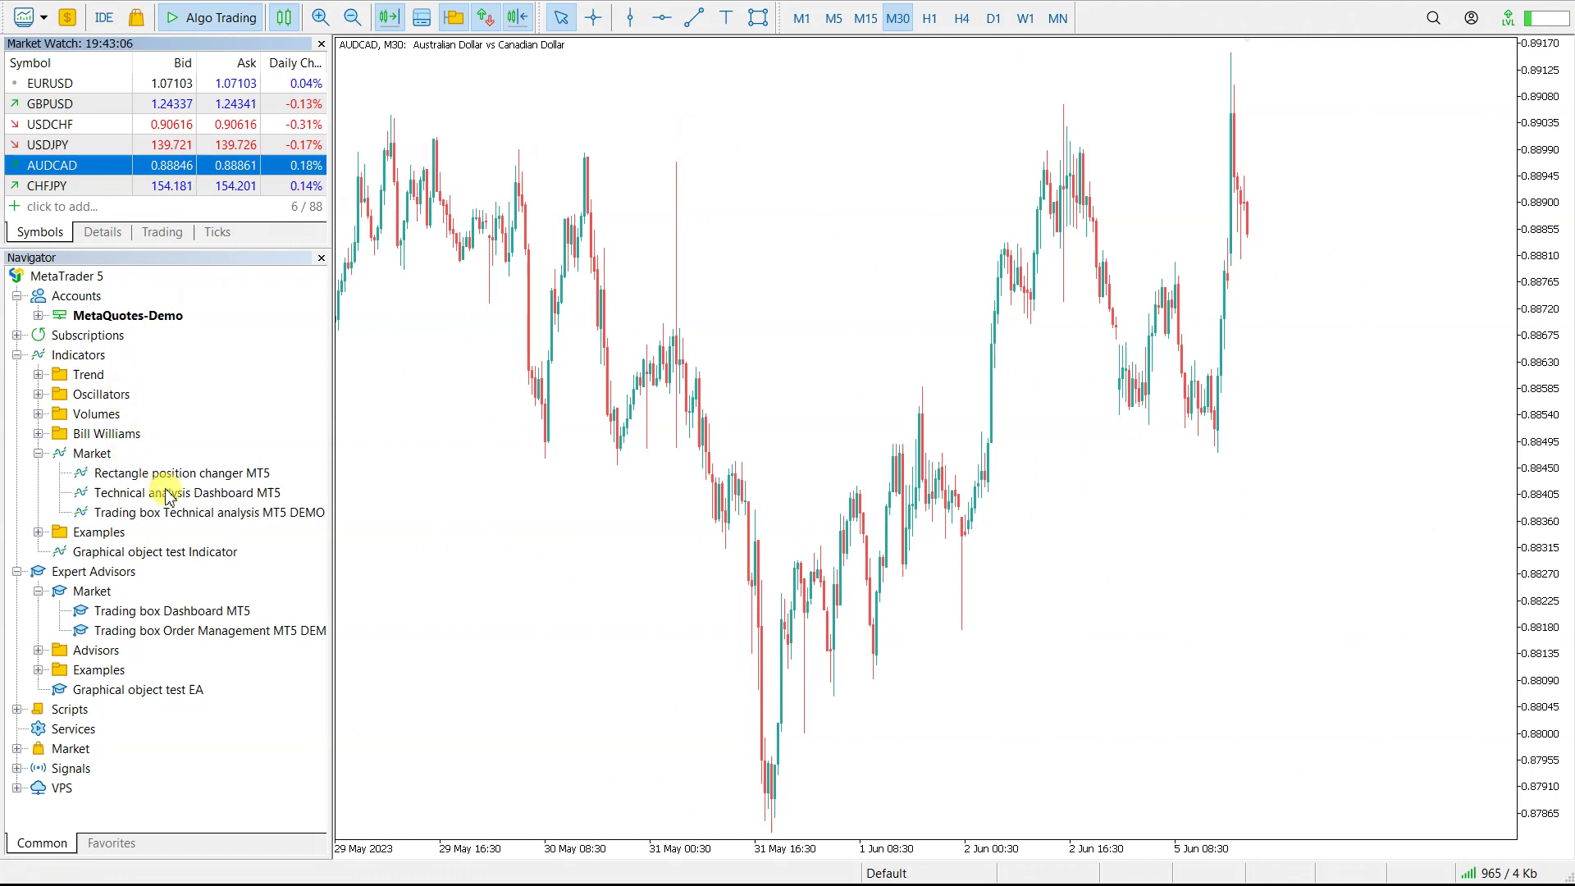
click(187, 515)
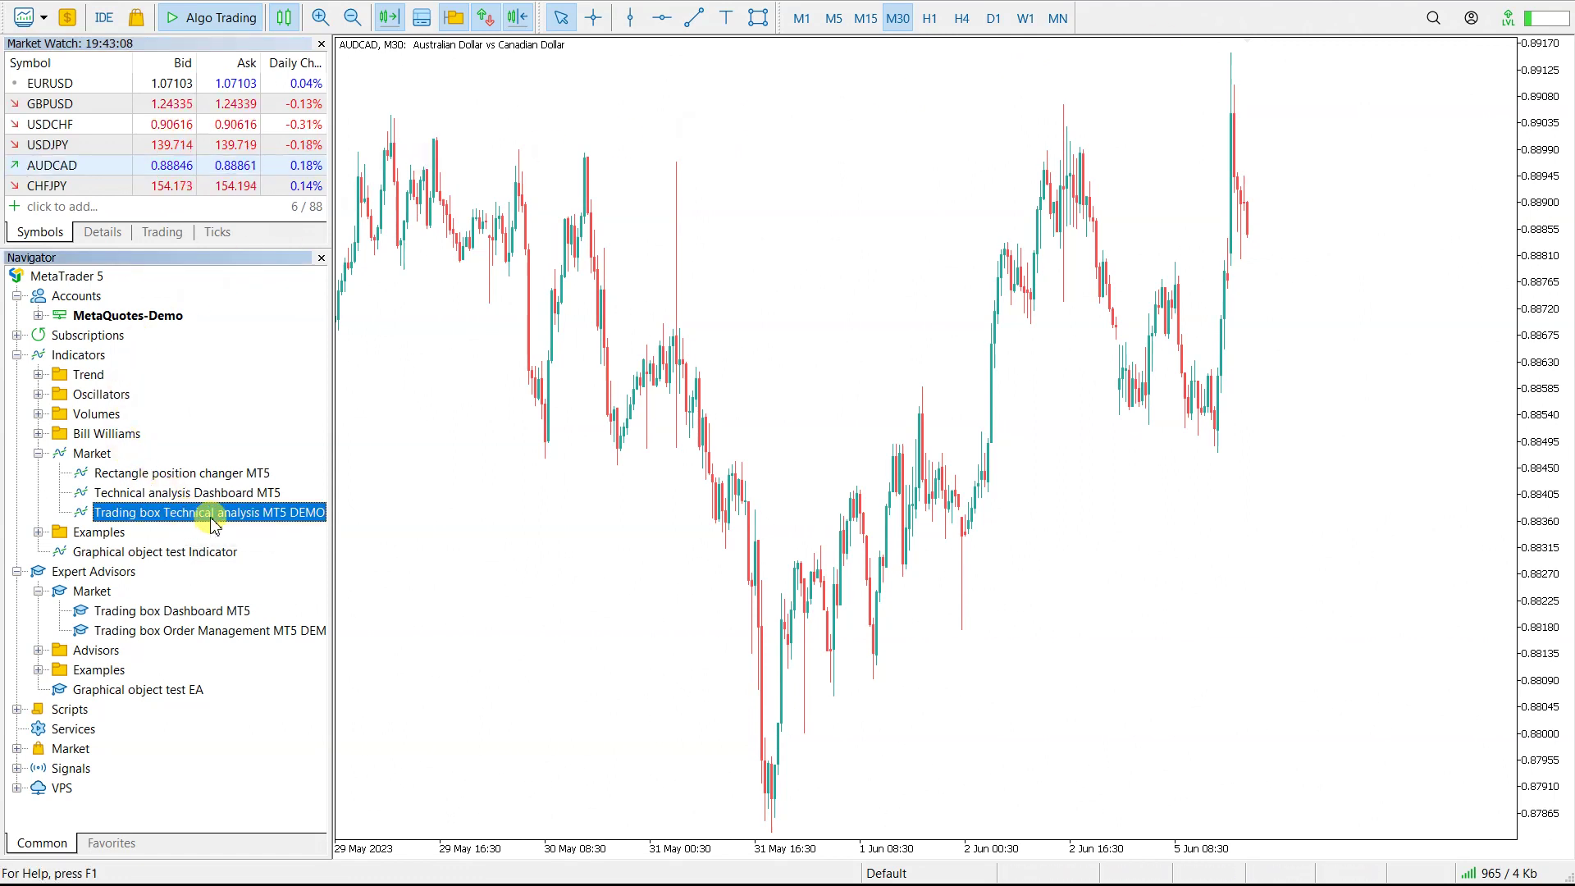
drag(213, 525, 529, 414)
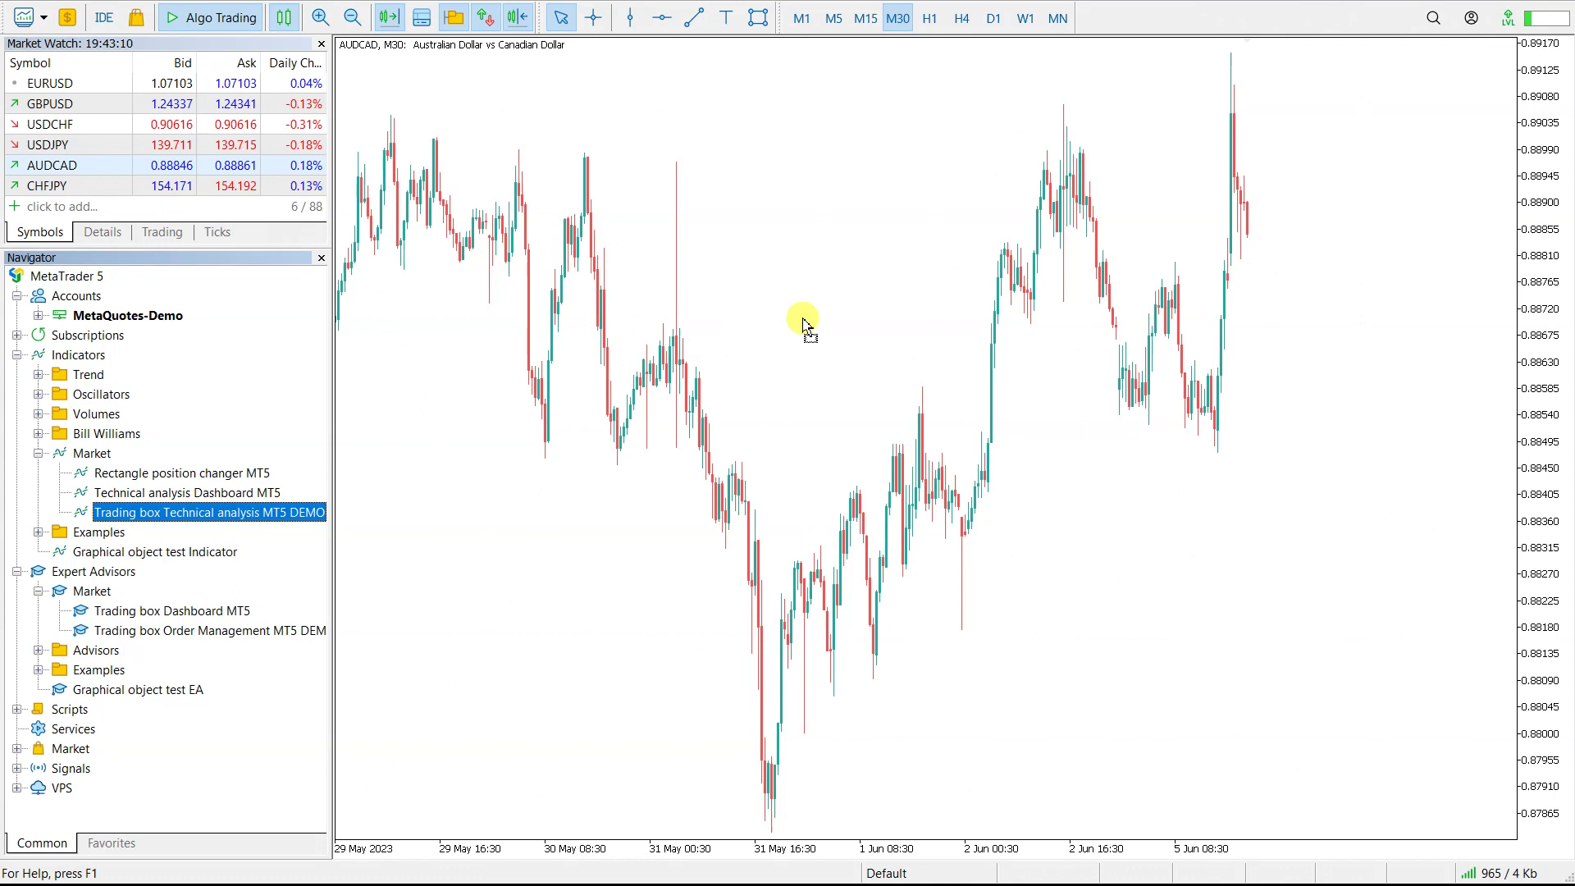
drag(804, 324, 803, 320)
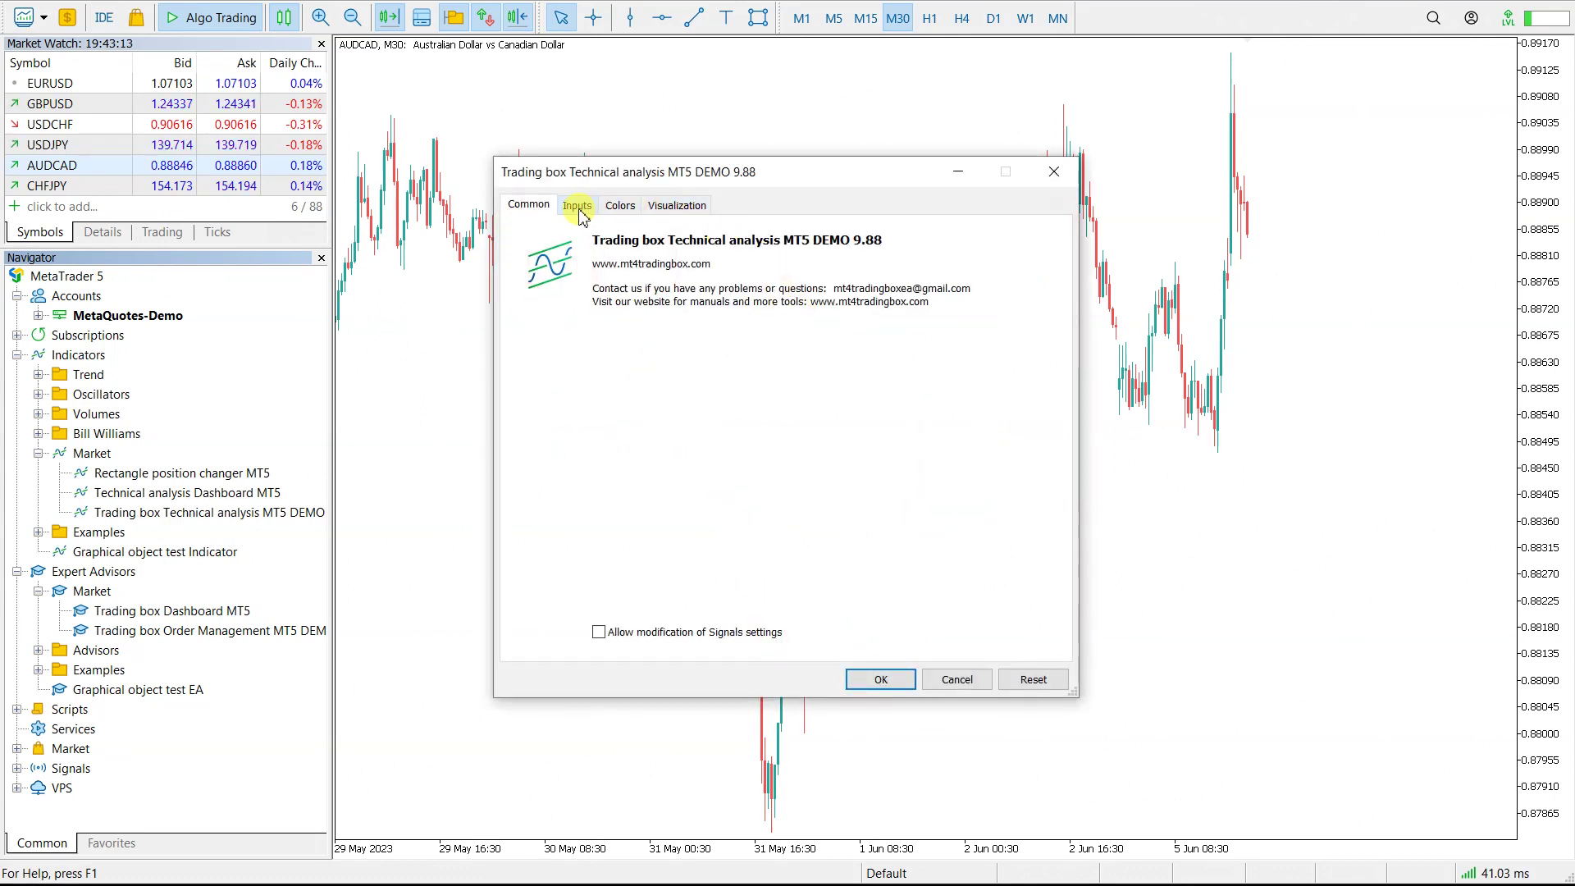
click(882, 680)
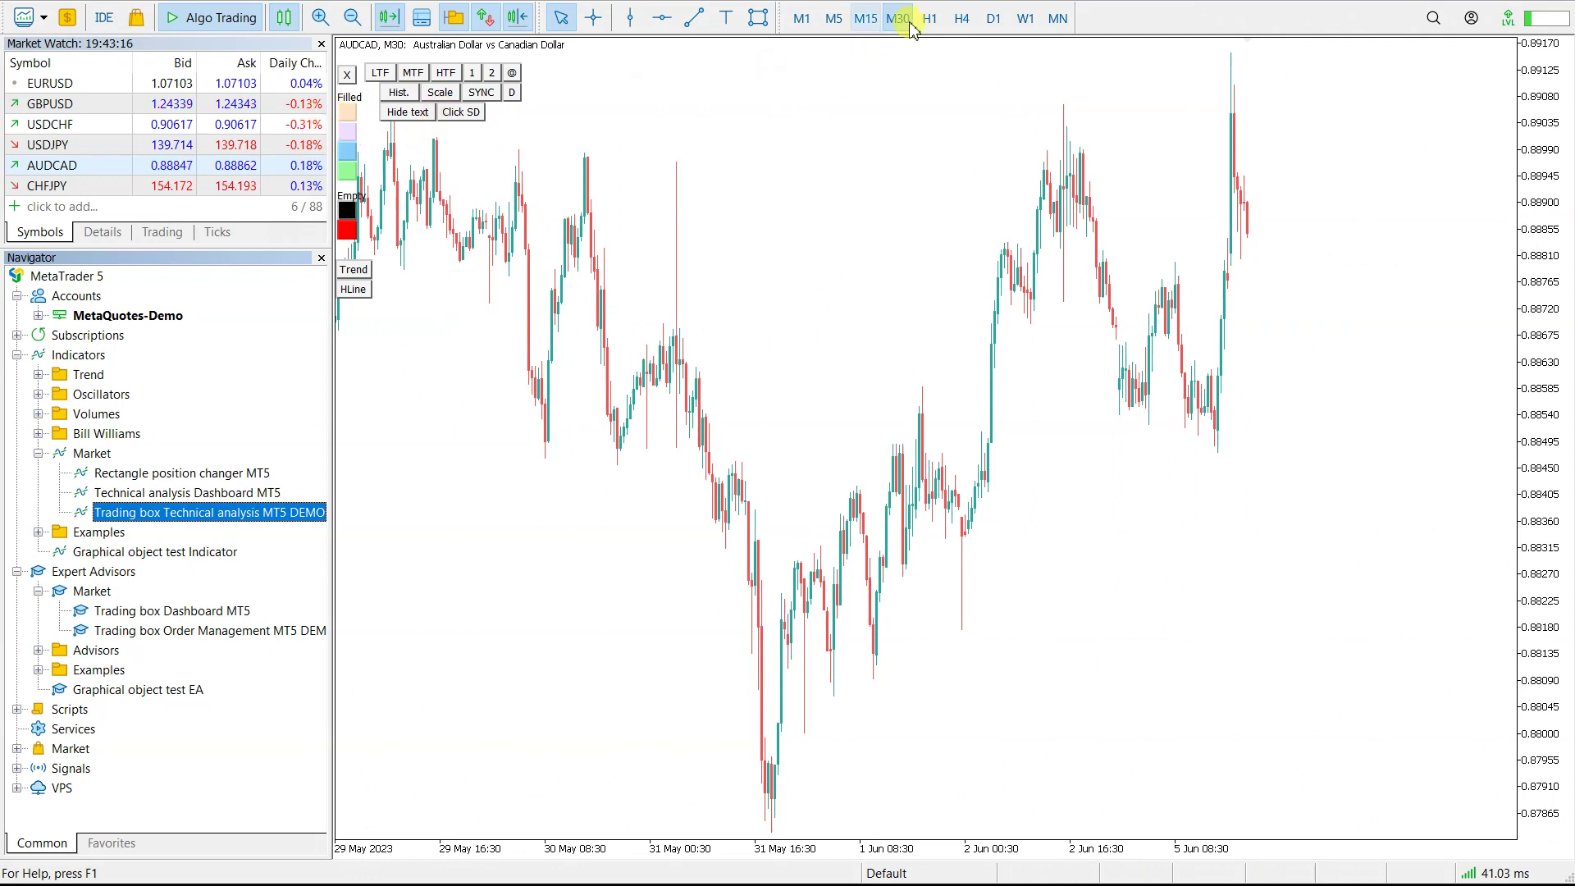
- Switch AUDCAD to M15 and draw a light-blue zone over the early-June lows
click(865, 18)
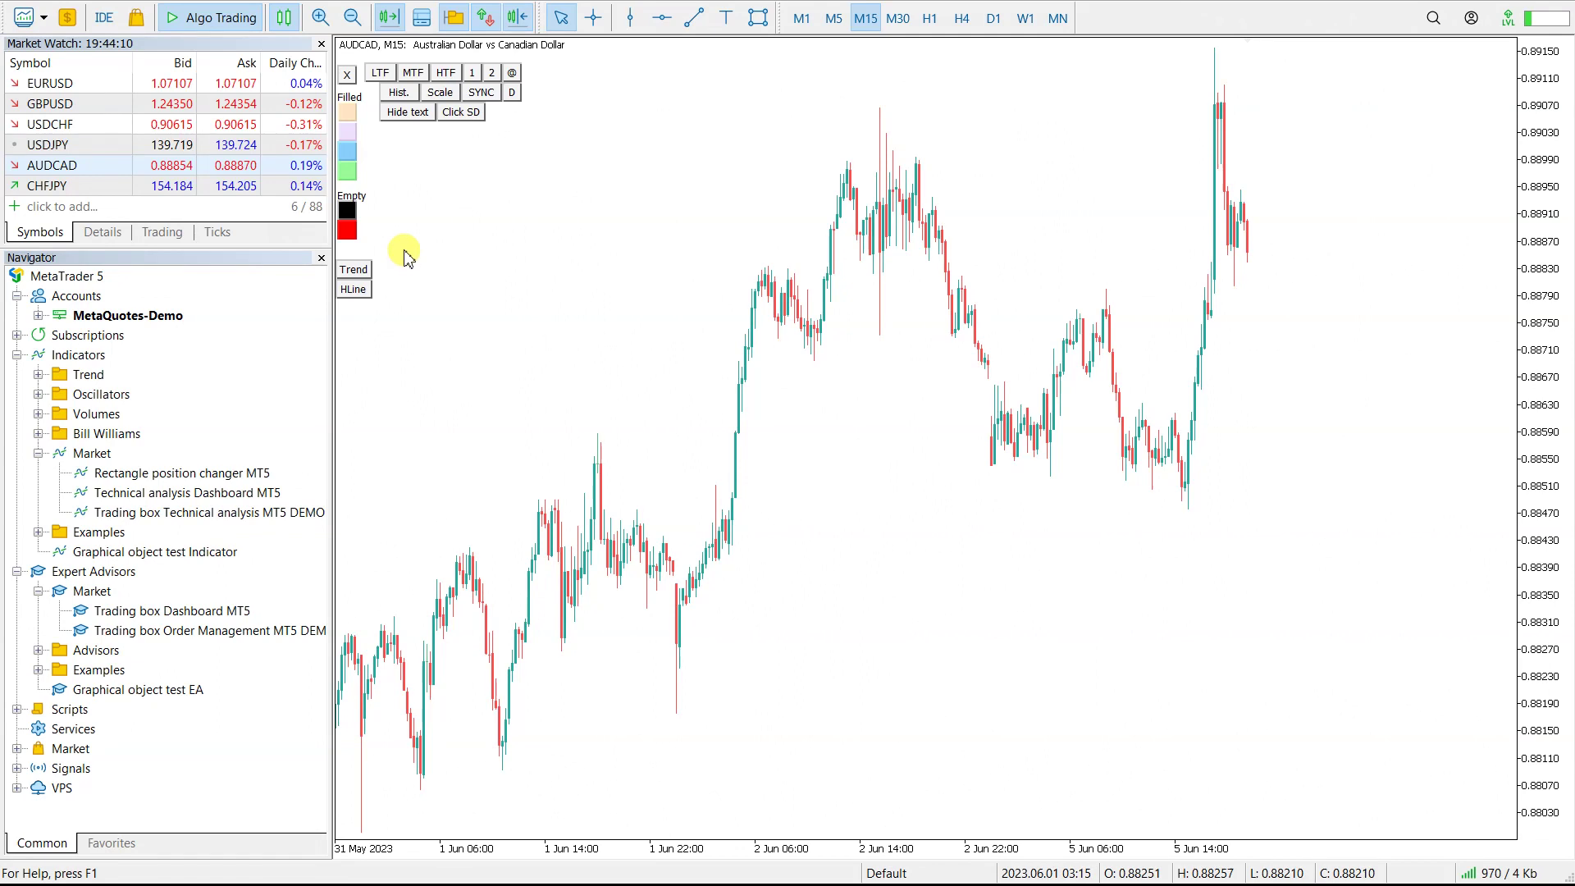
click(344, 156)
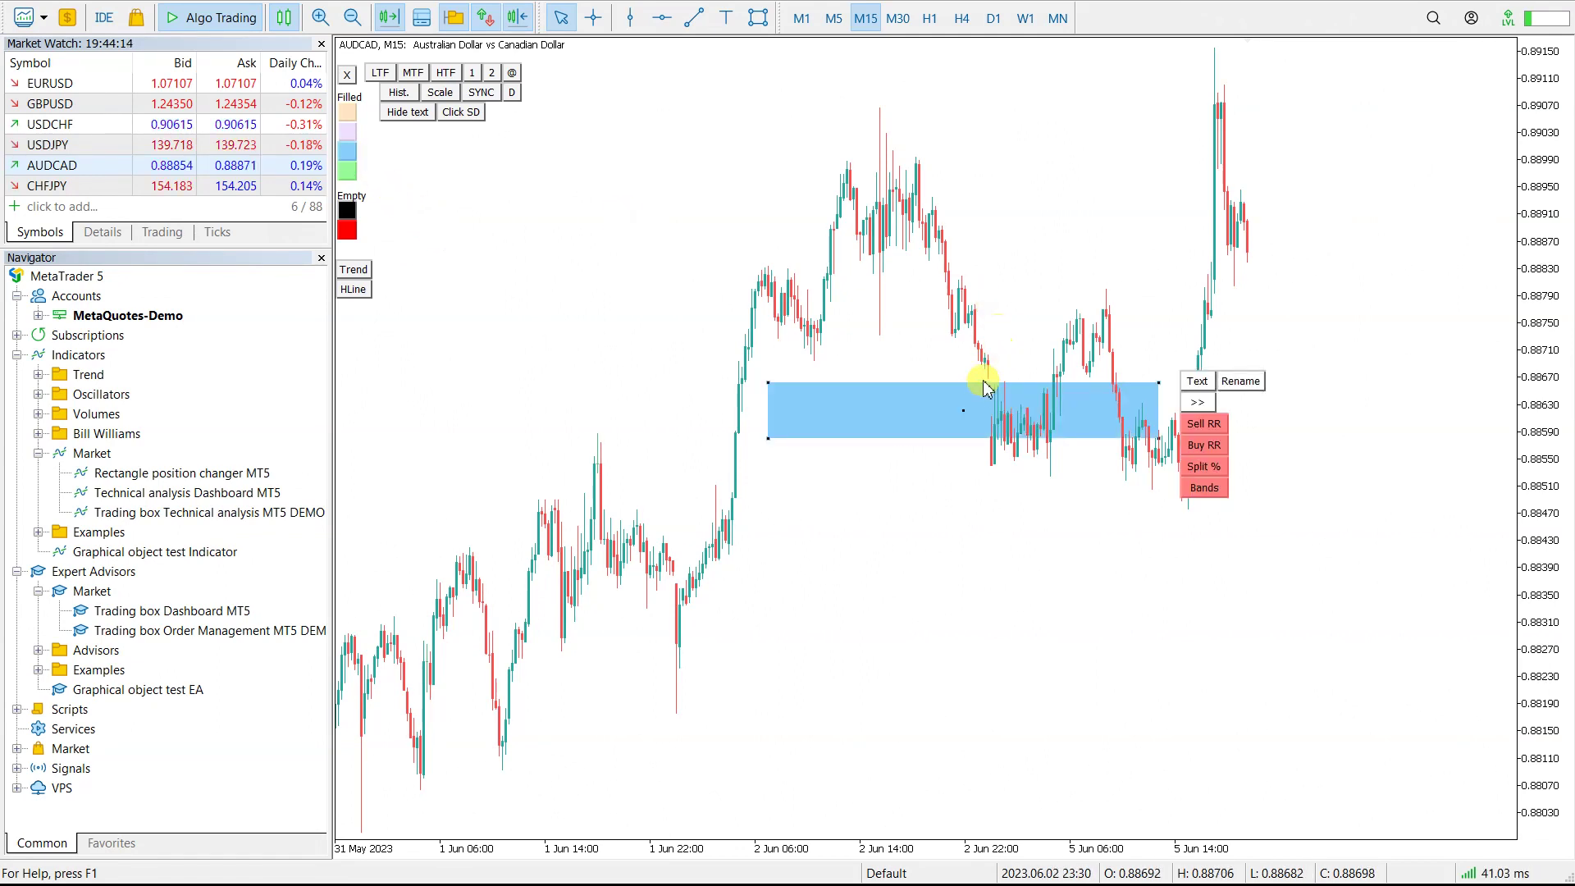
mouse_move(968, 410)
mouse_down()
mouse_move(683, 745)
mouse_move(668, 743)
mouse_up()
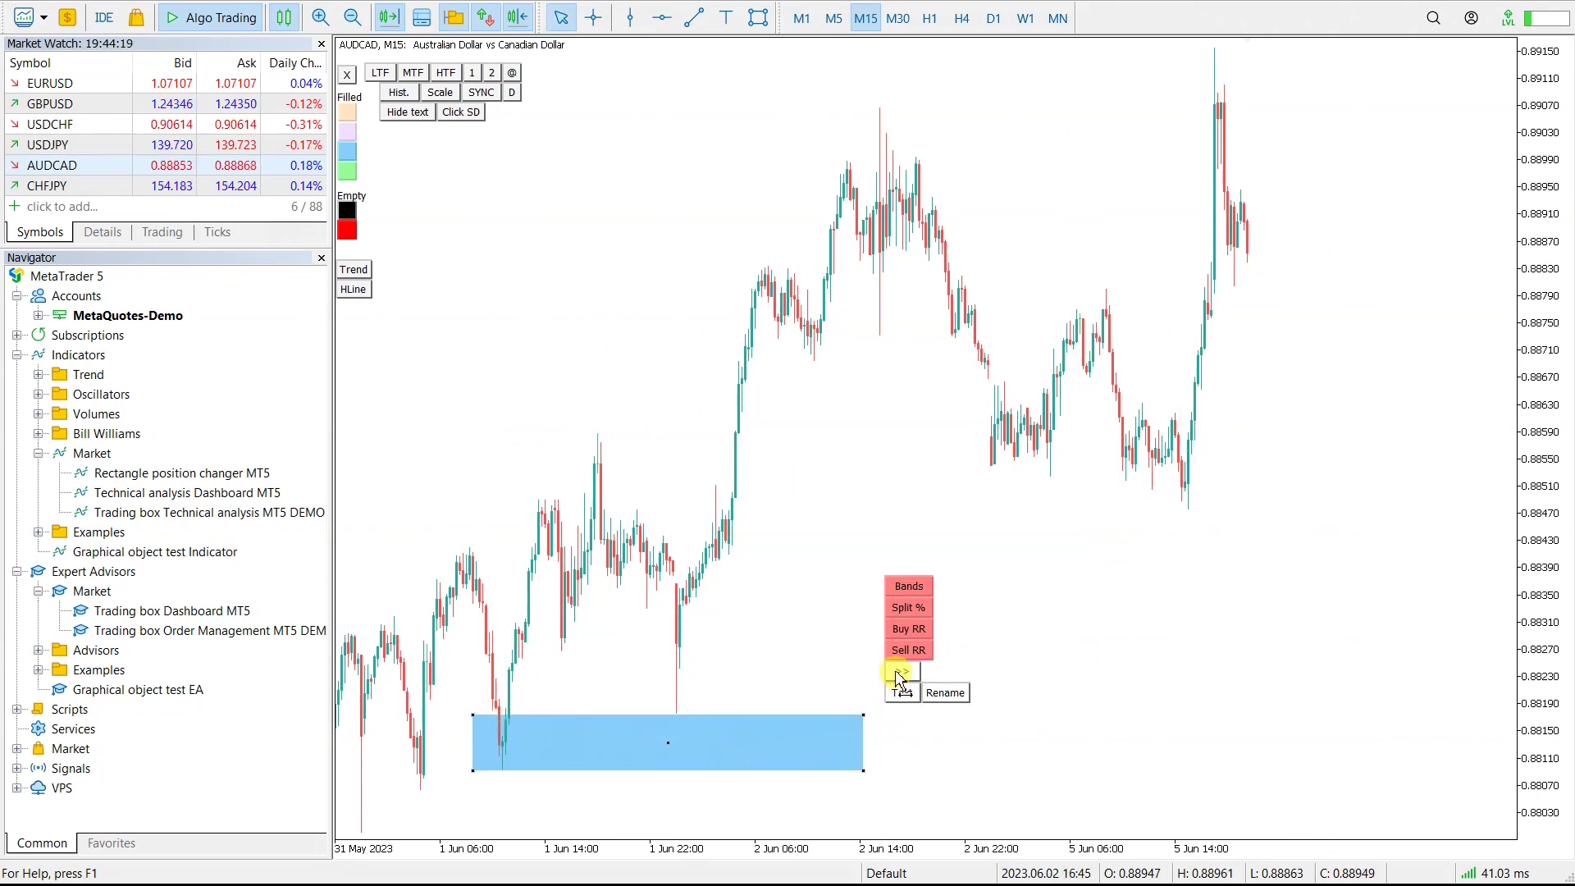
click(900, 673)
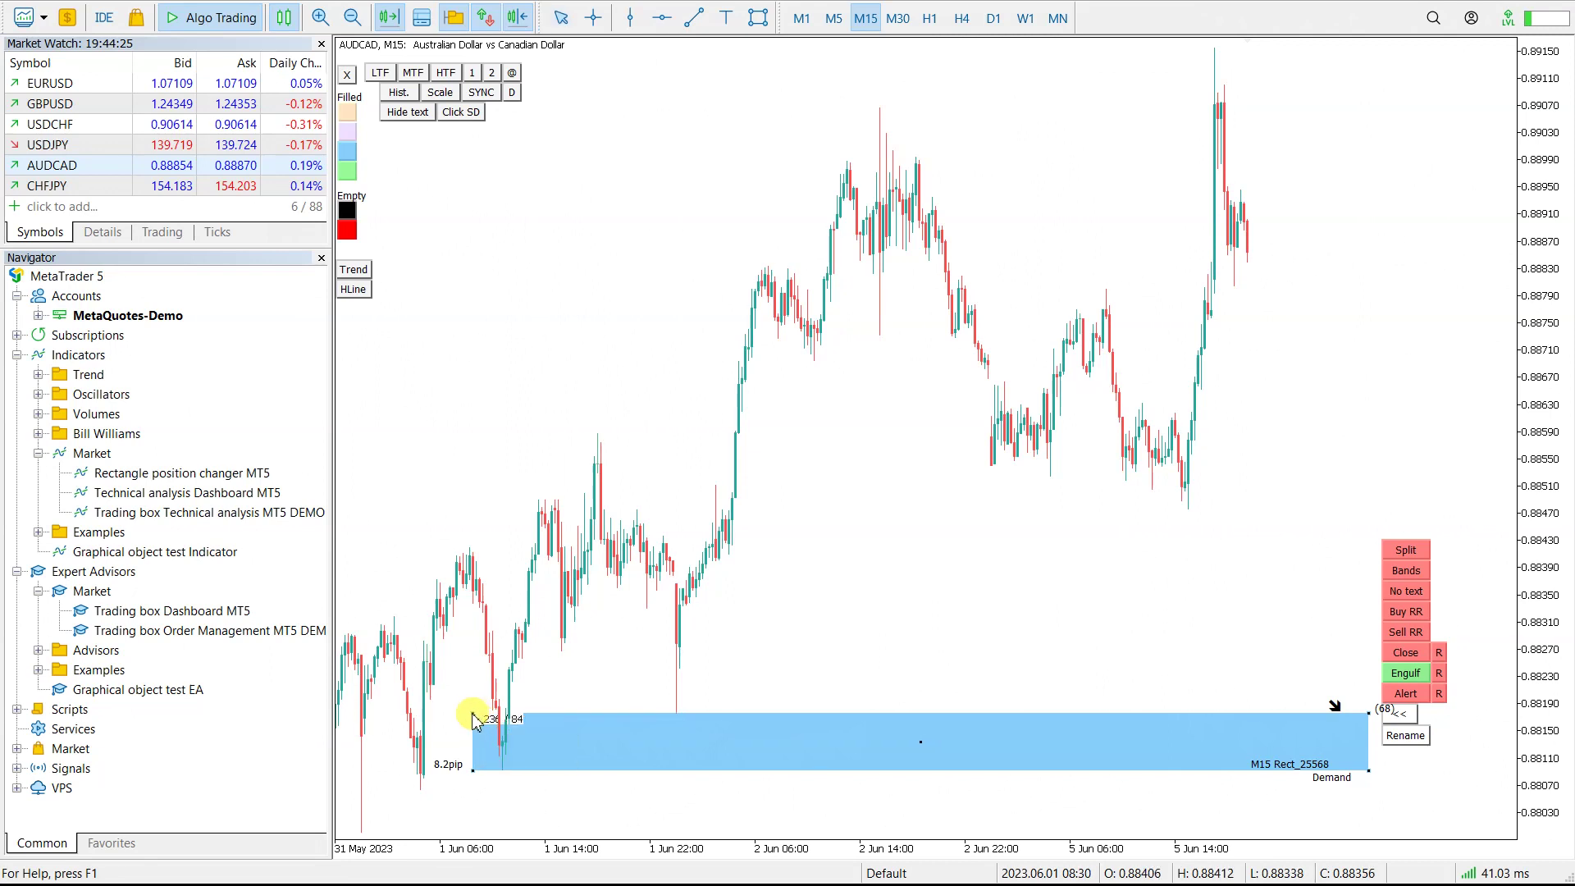
drag(478, 720, 478, 717)
click(677, 714)
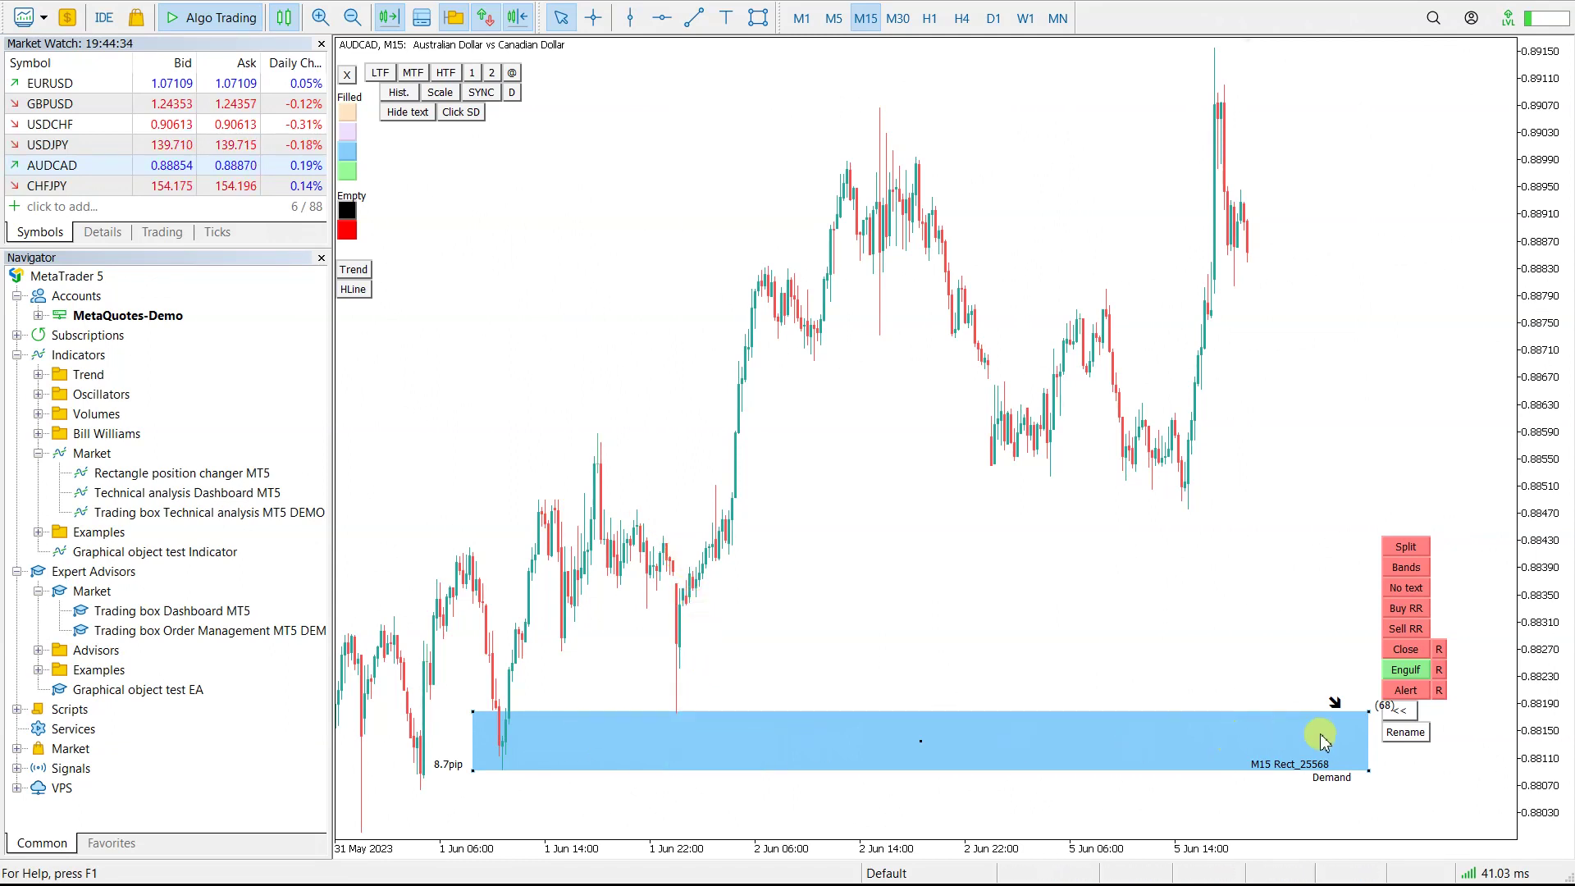
- Label the zone 'Consumed zone' and deselect it
click(1406, 733)
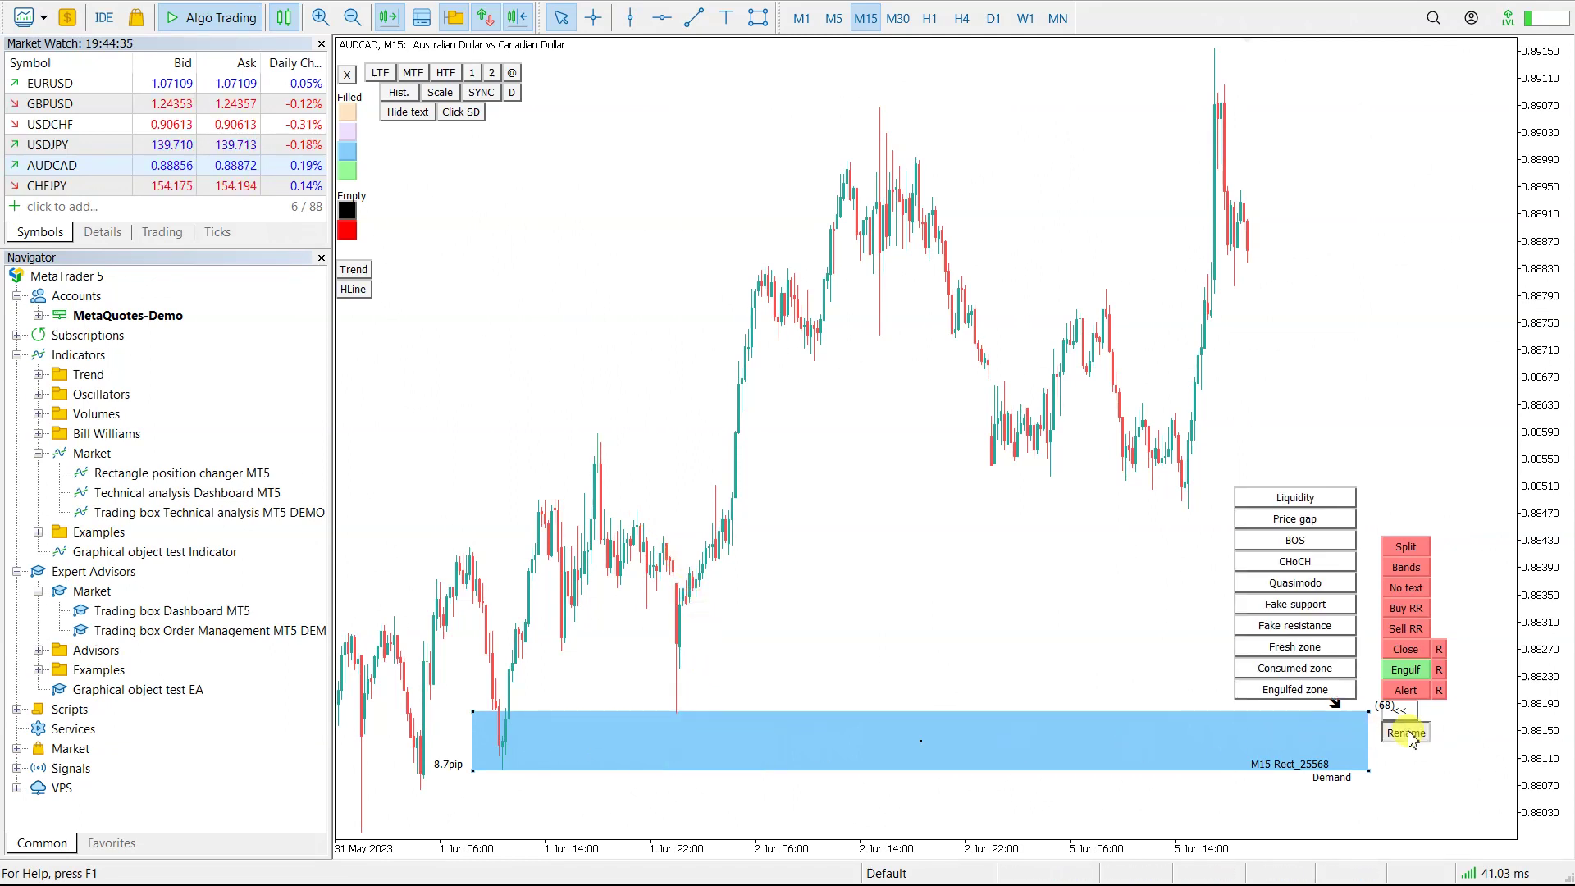
click(1293, 671)
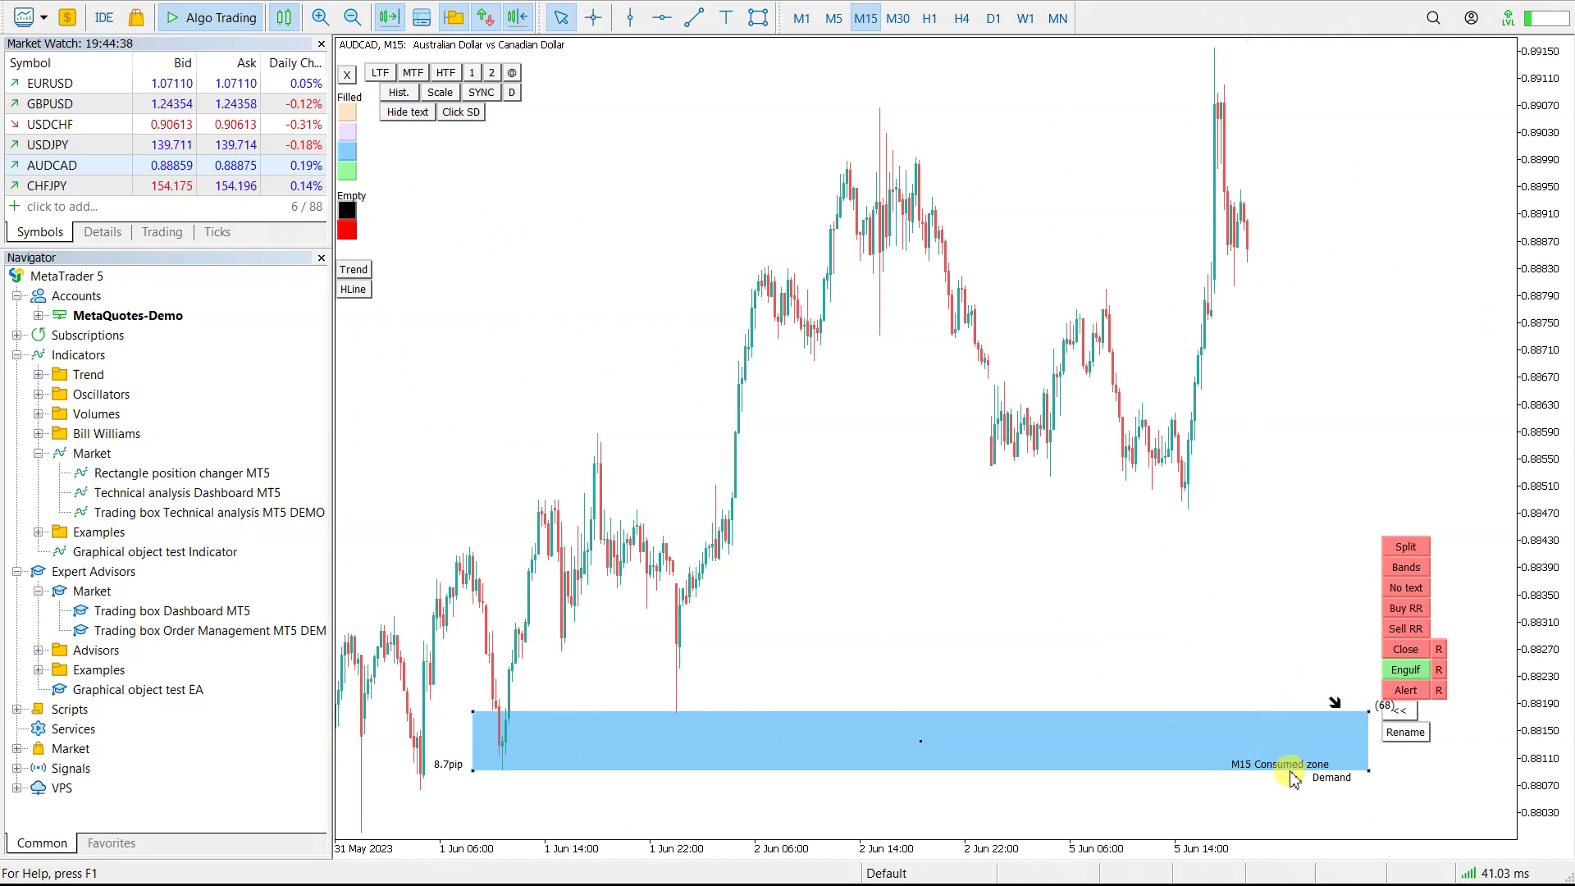
click(1380, 775)
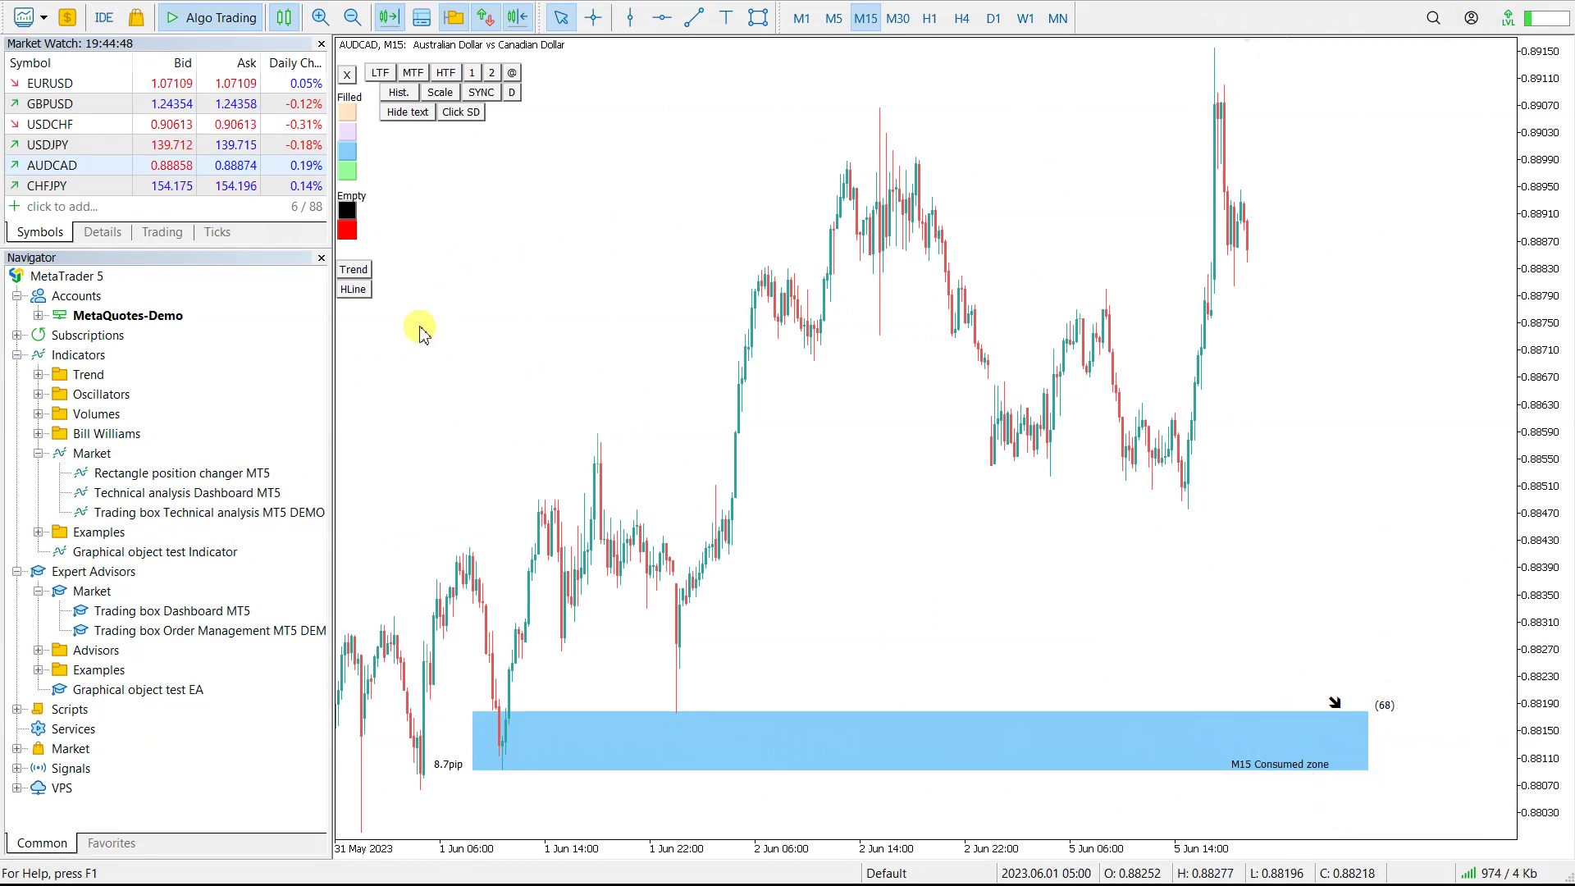
- Attach Trading box Order Management MT5 DEMO to the AUDCAD M15 chart and dismiss its push alert
click(174, 638)
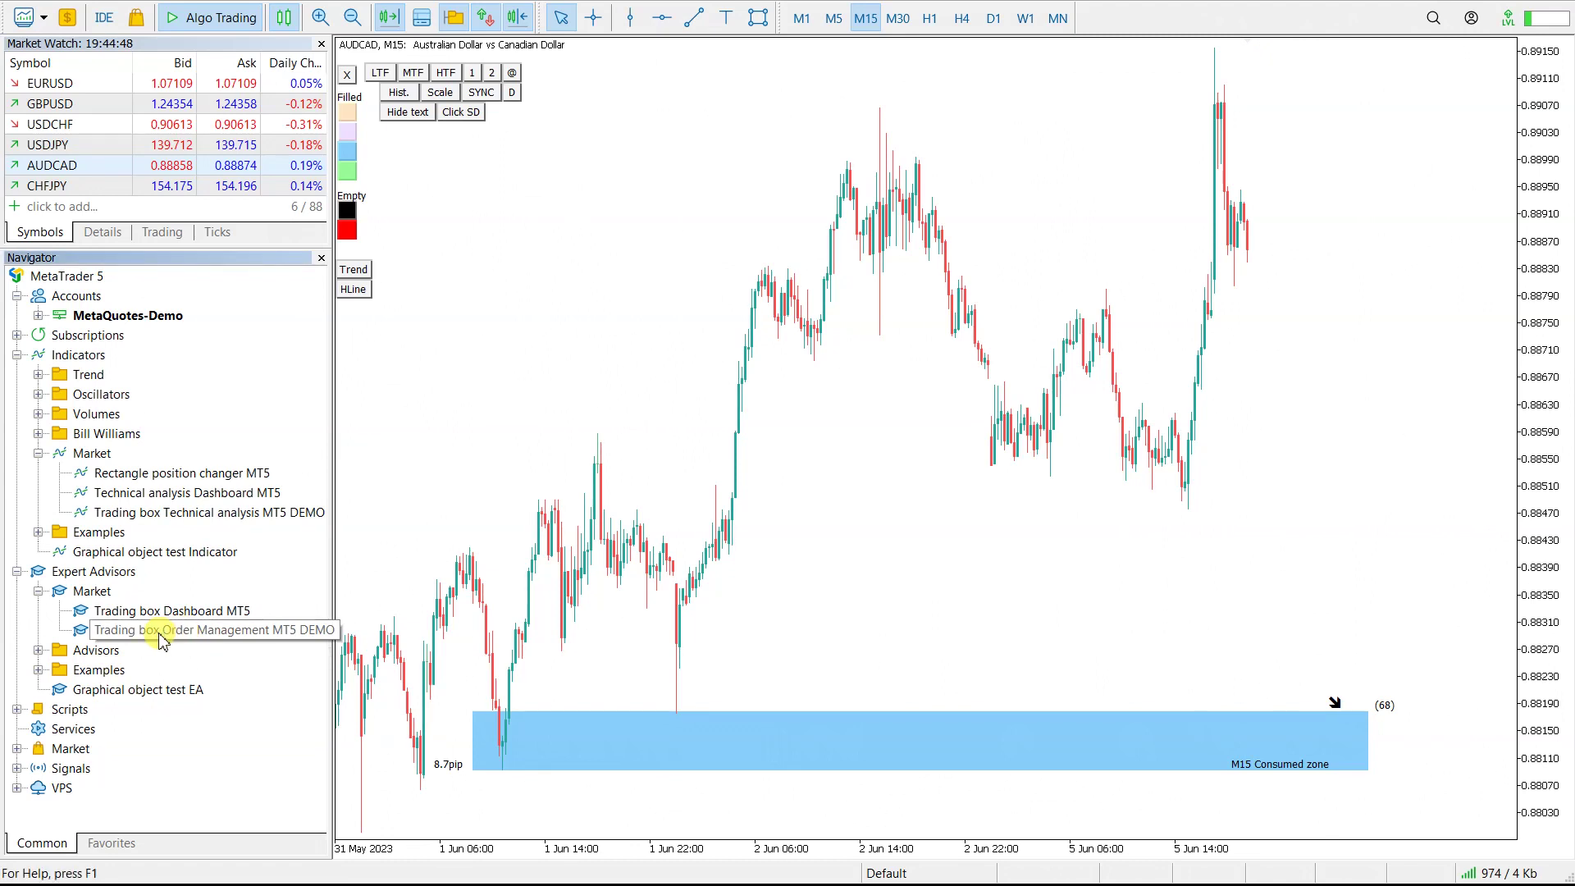
drag(161, 637, 956, 425)
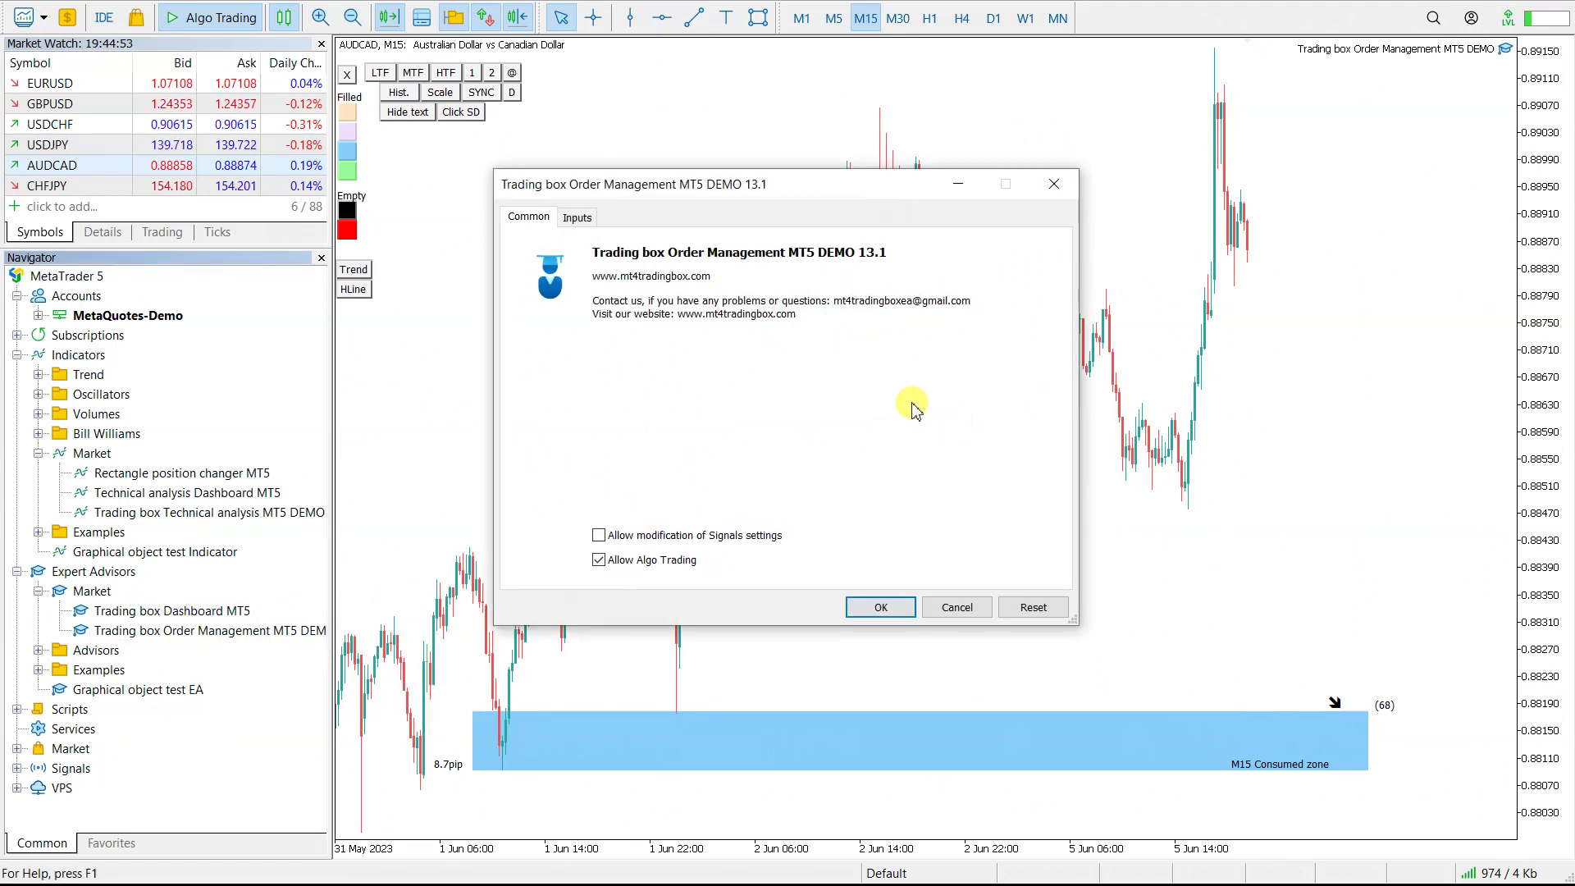
click(898, 608)
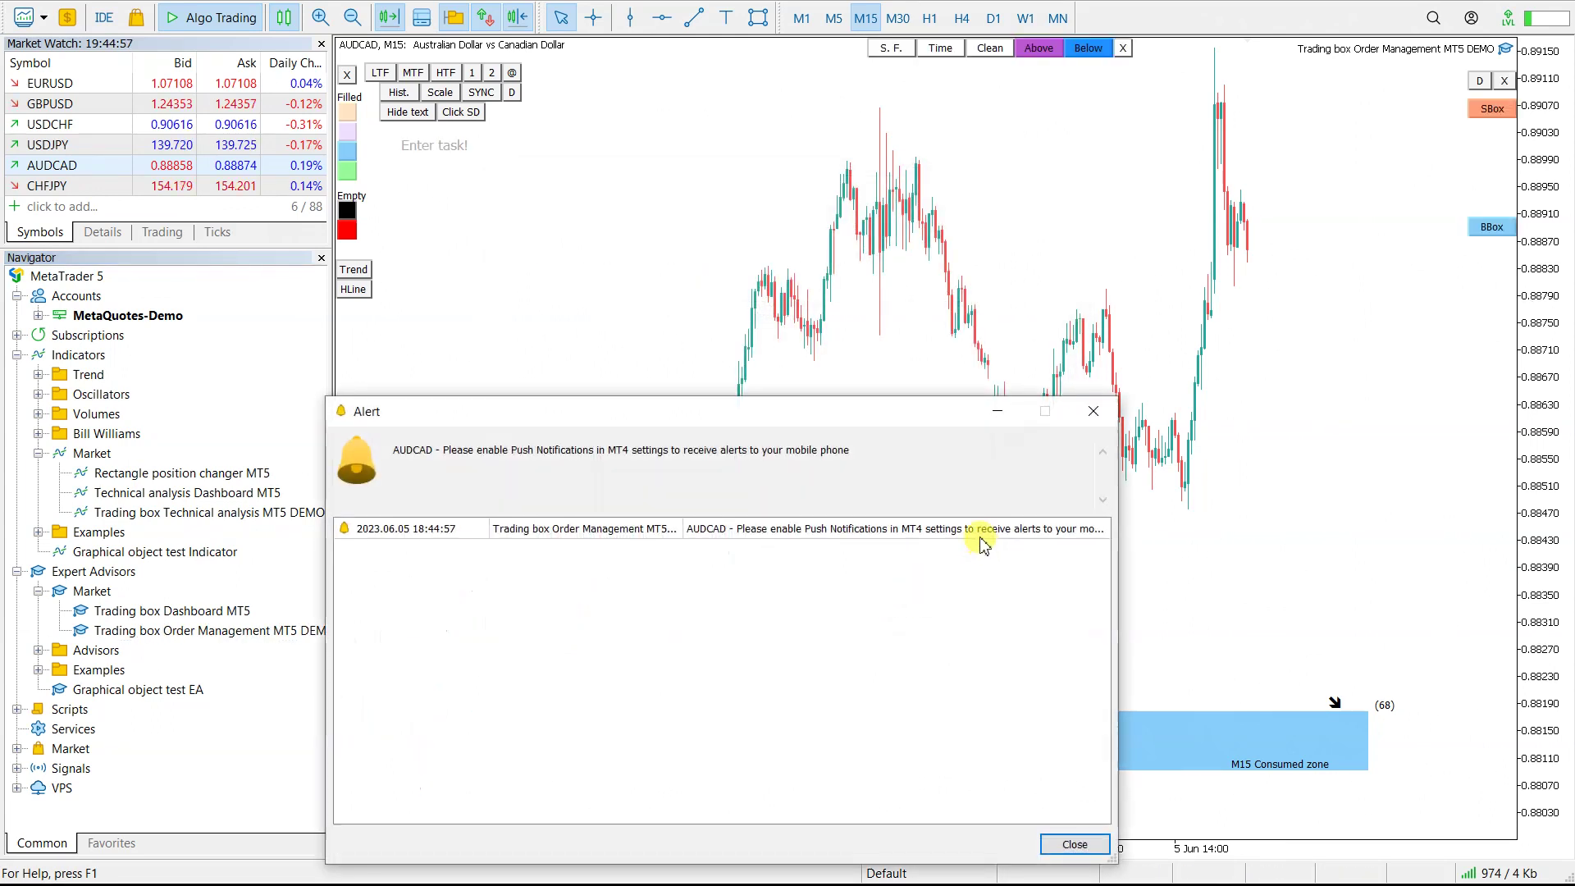
drag(733, 413, 801, 288)
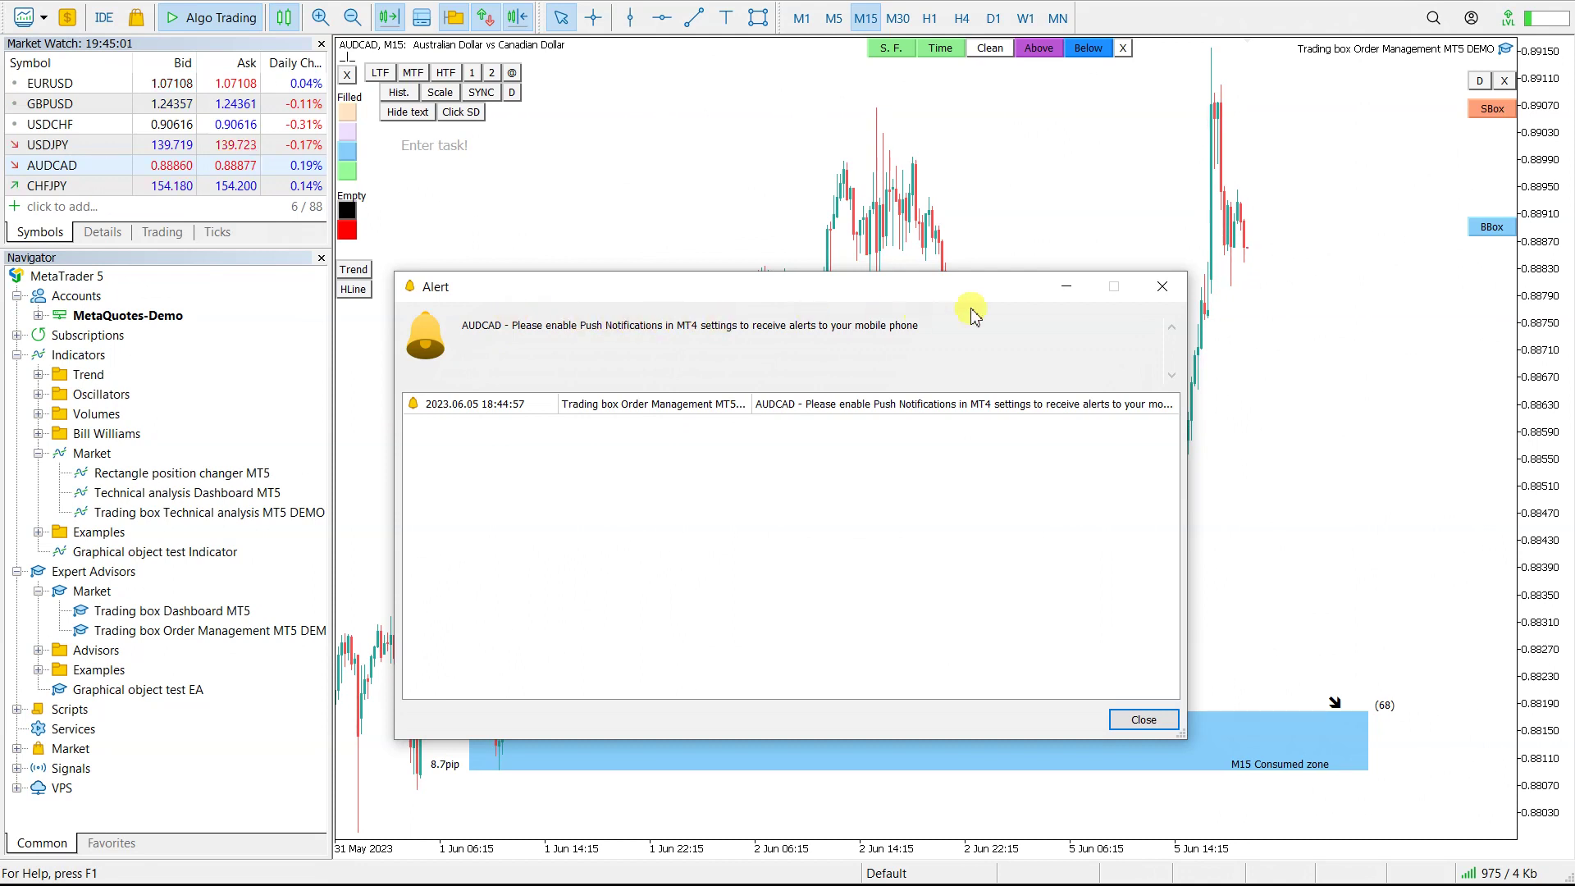
click(1158, 287)
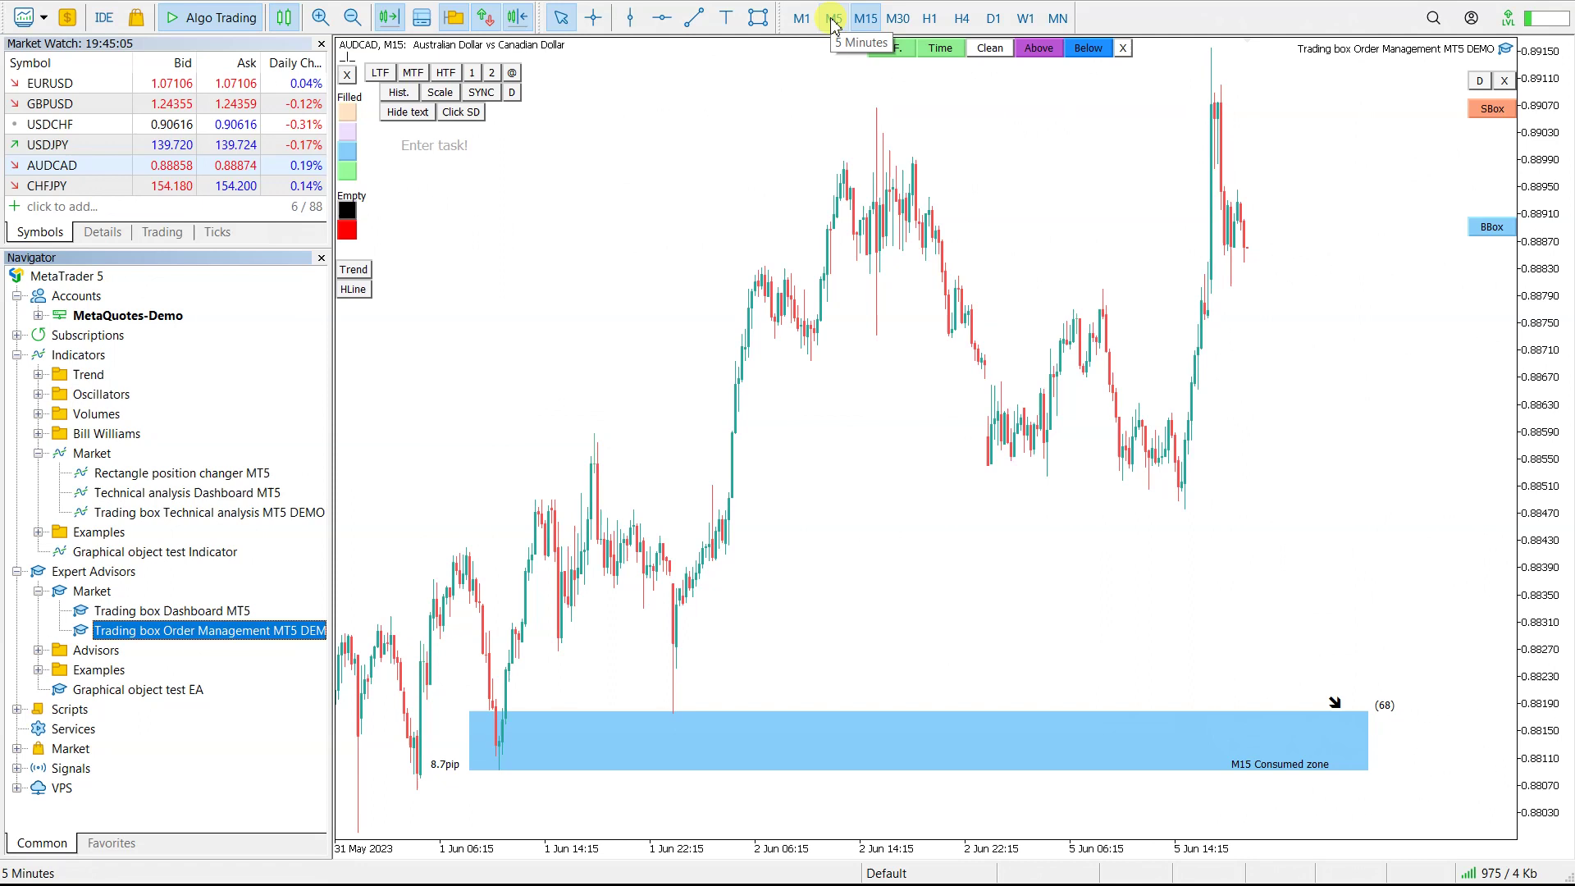
- Place a buy box at the recent lows (0.88555–0.88467) and add RR 2 and 4 targets
click(1492, 227)
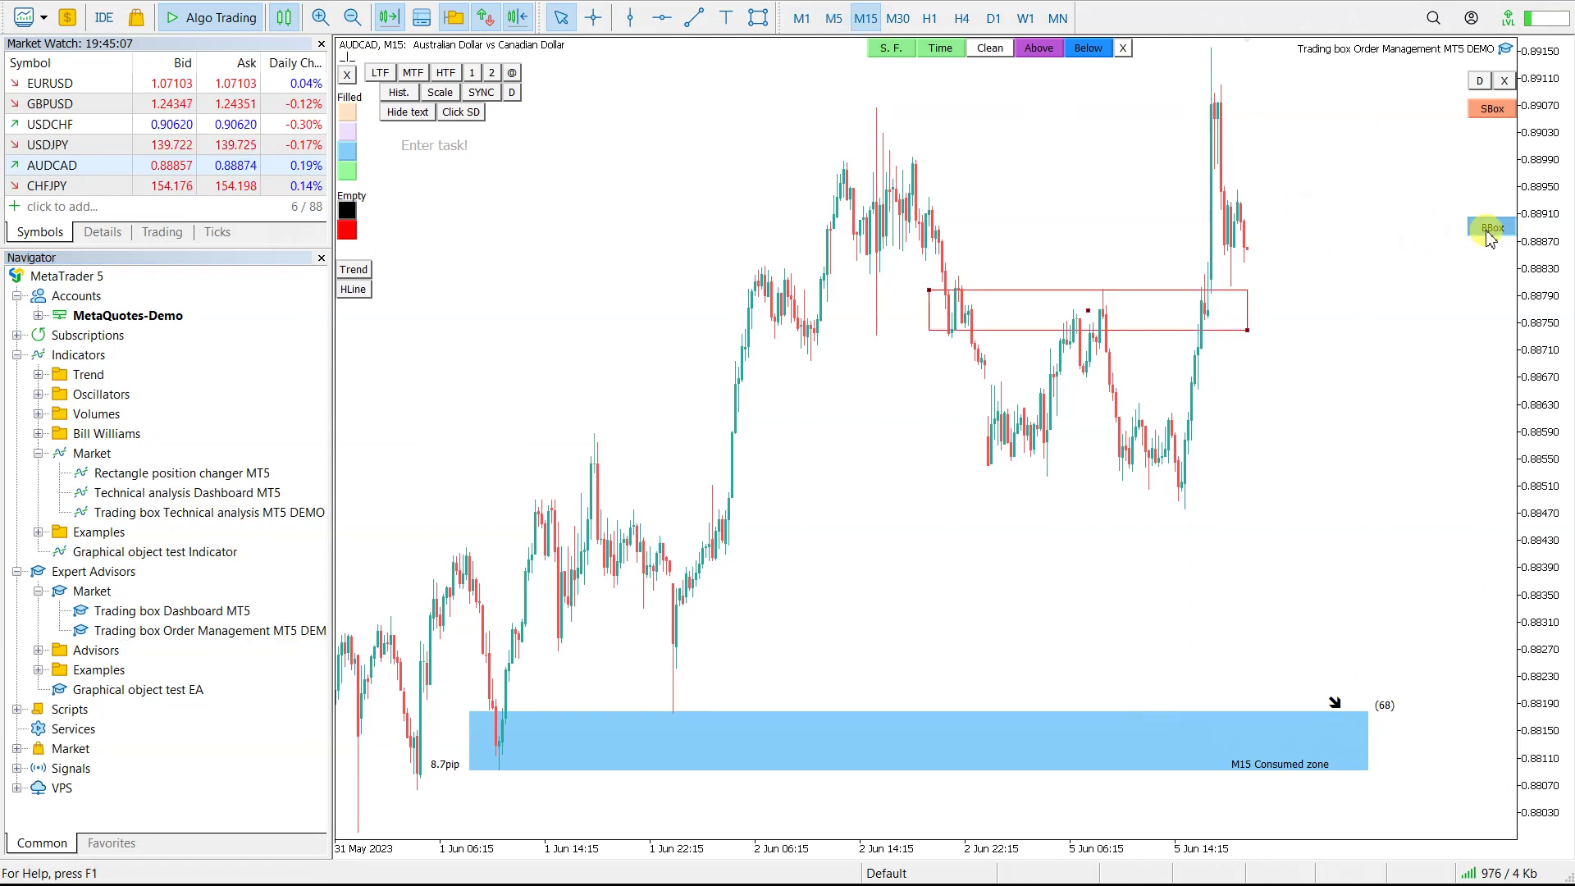
drag(1159, 316, 1100, 515)
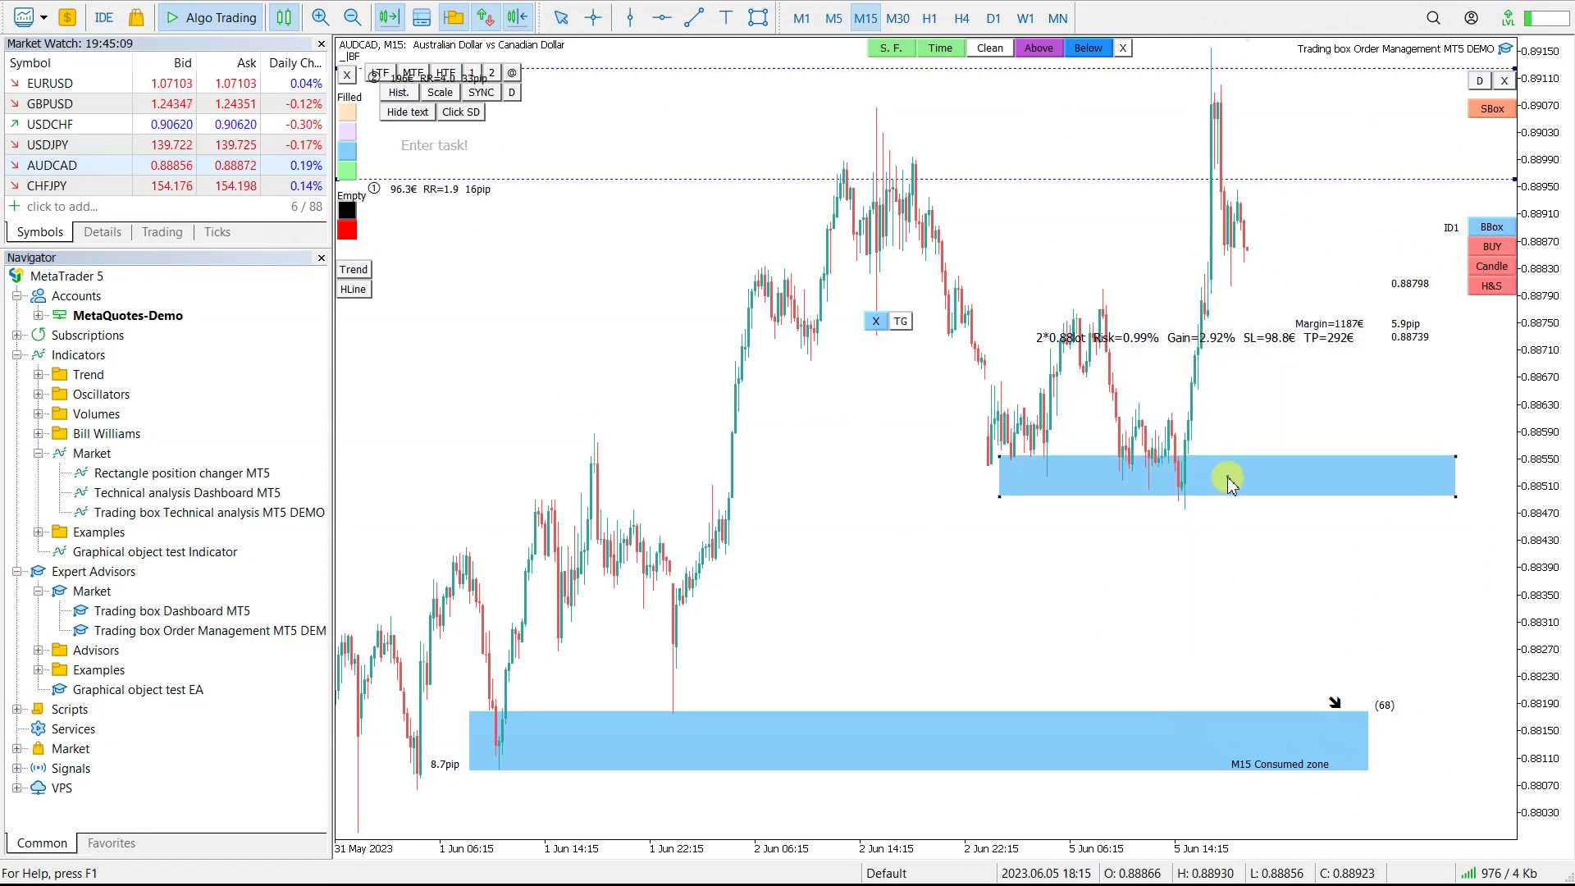
mouse_move(1001, 504)
mouse_down()
mouse_move(990, 515)
mouse_move(984, 459)
mouse_up()
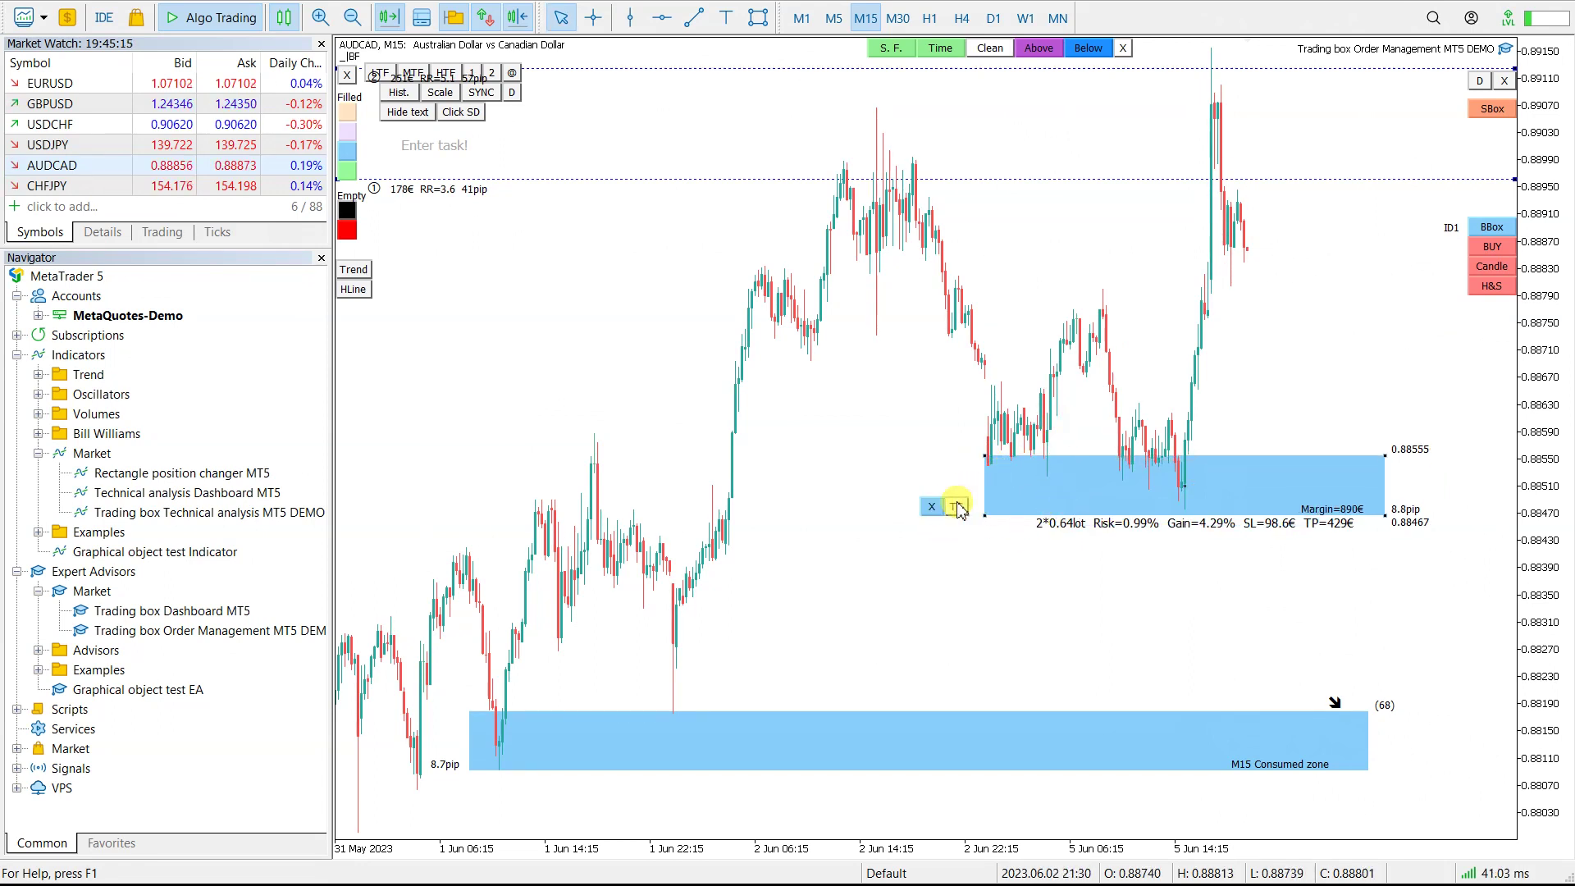
click(956, 506)
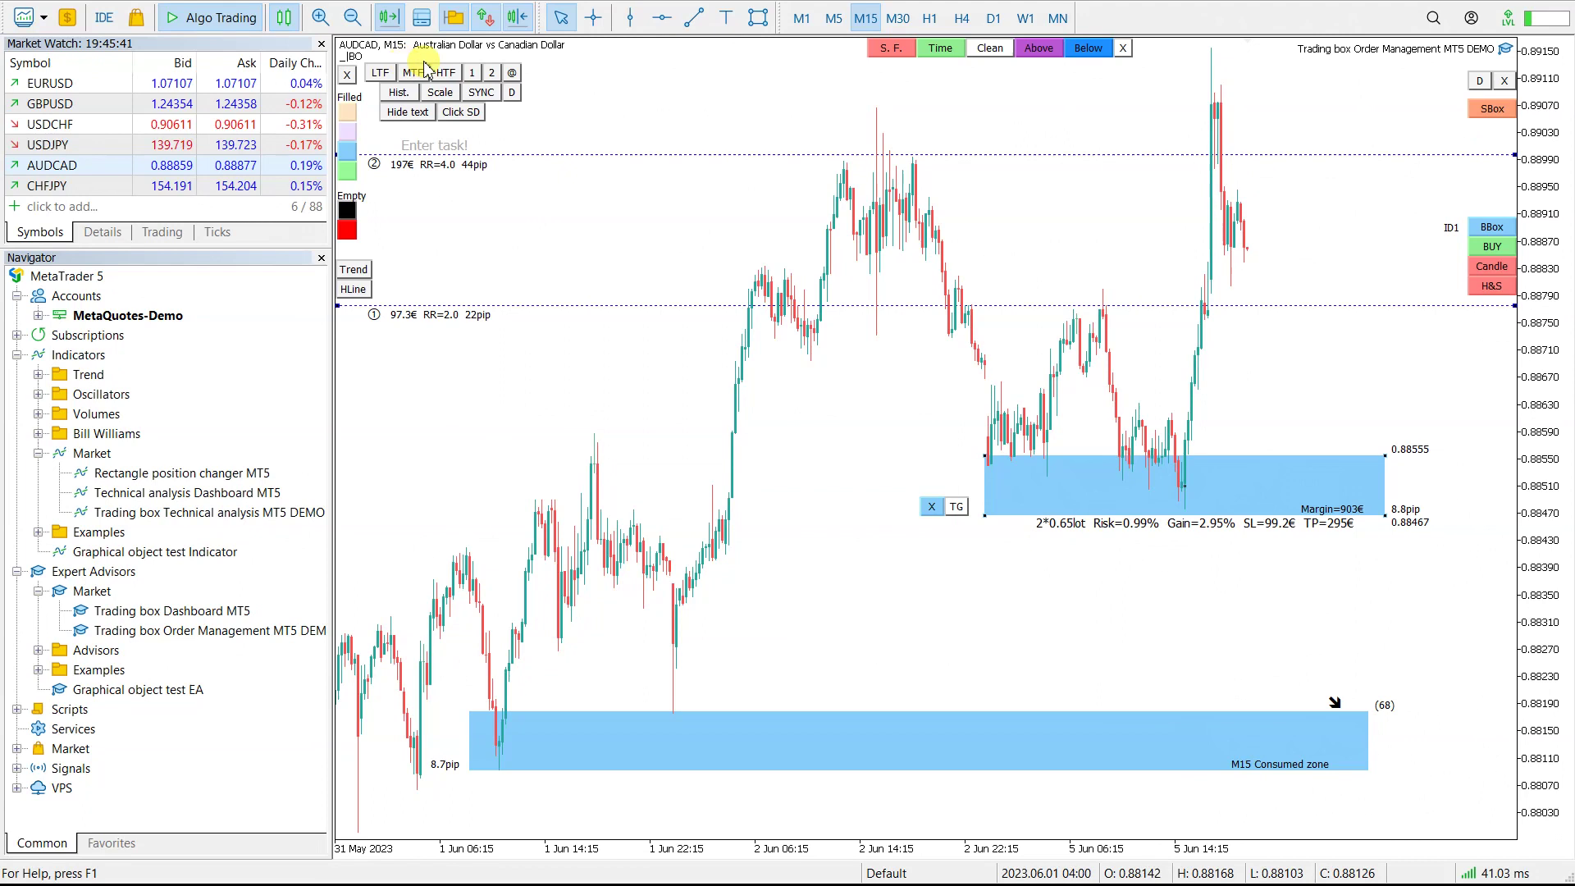
- Attach Rectangle position changer MT5 to the AUDCAD chart with default settings
click(186, 475)
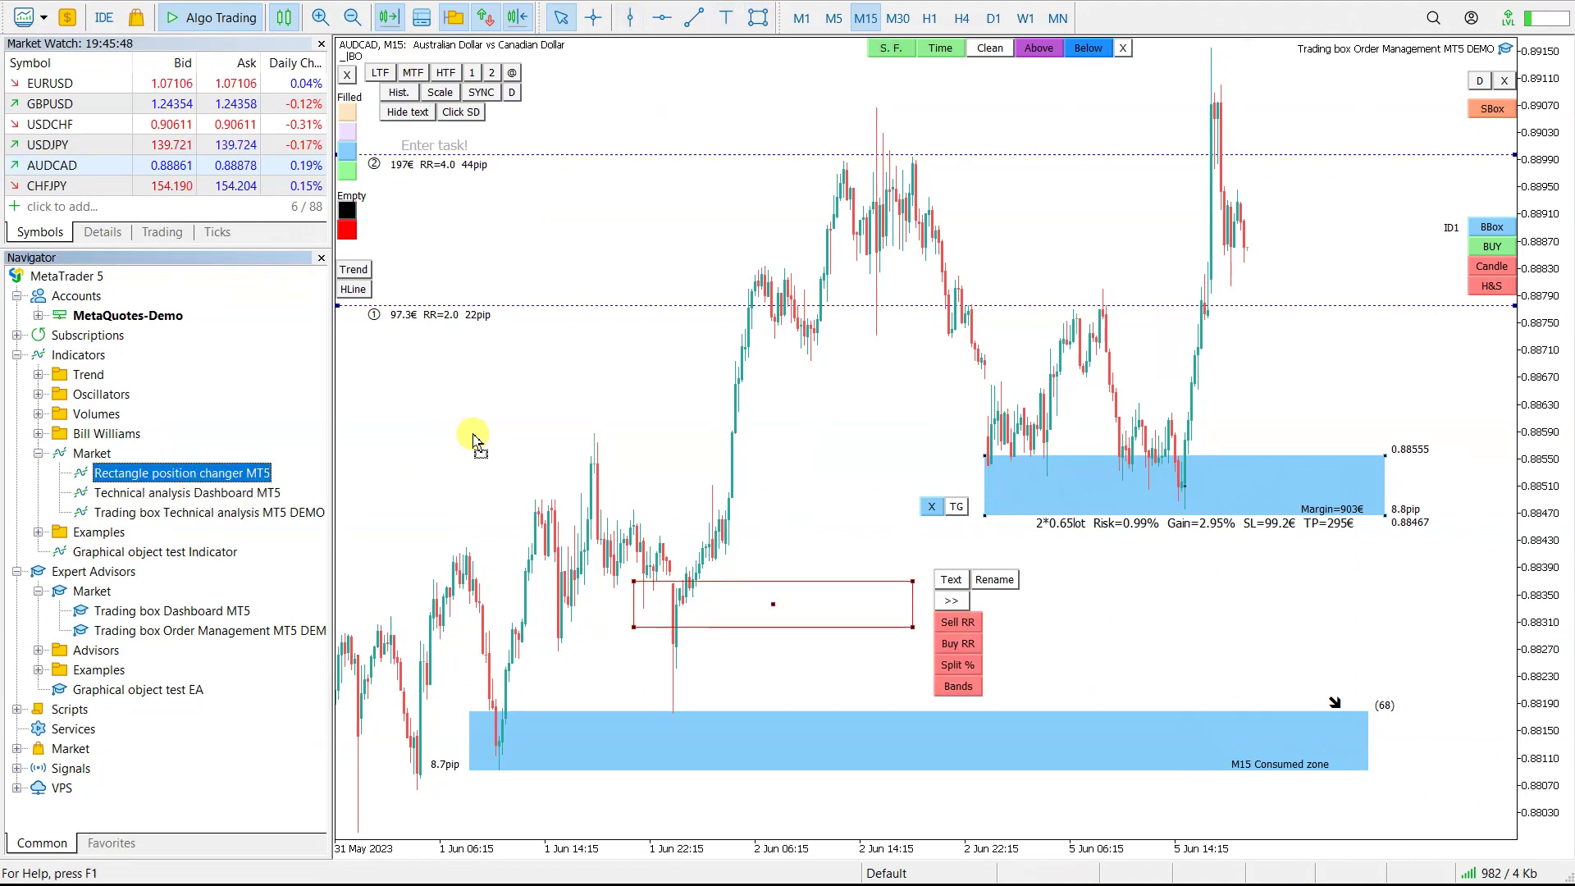
drag(197, 479, 611, 385)
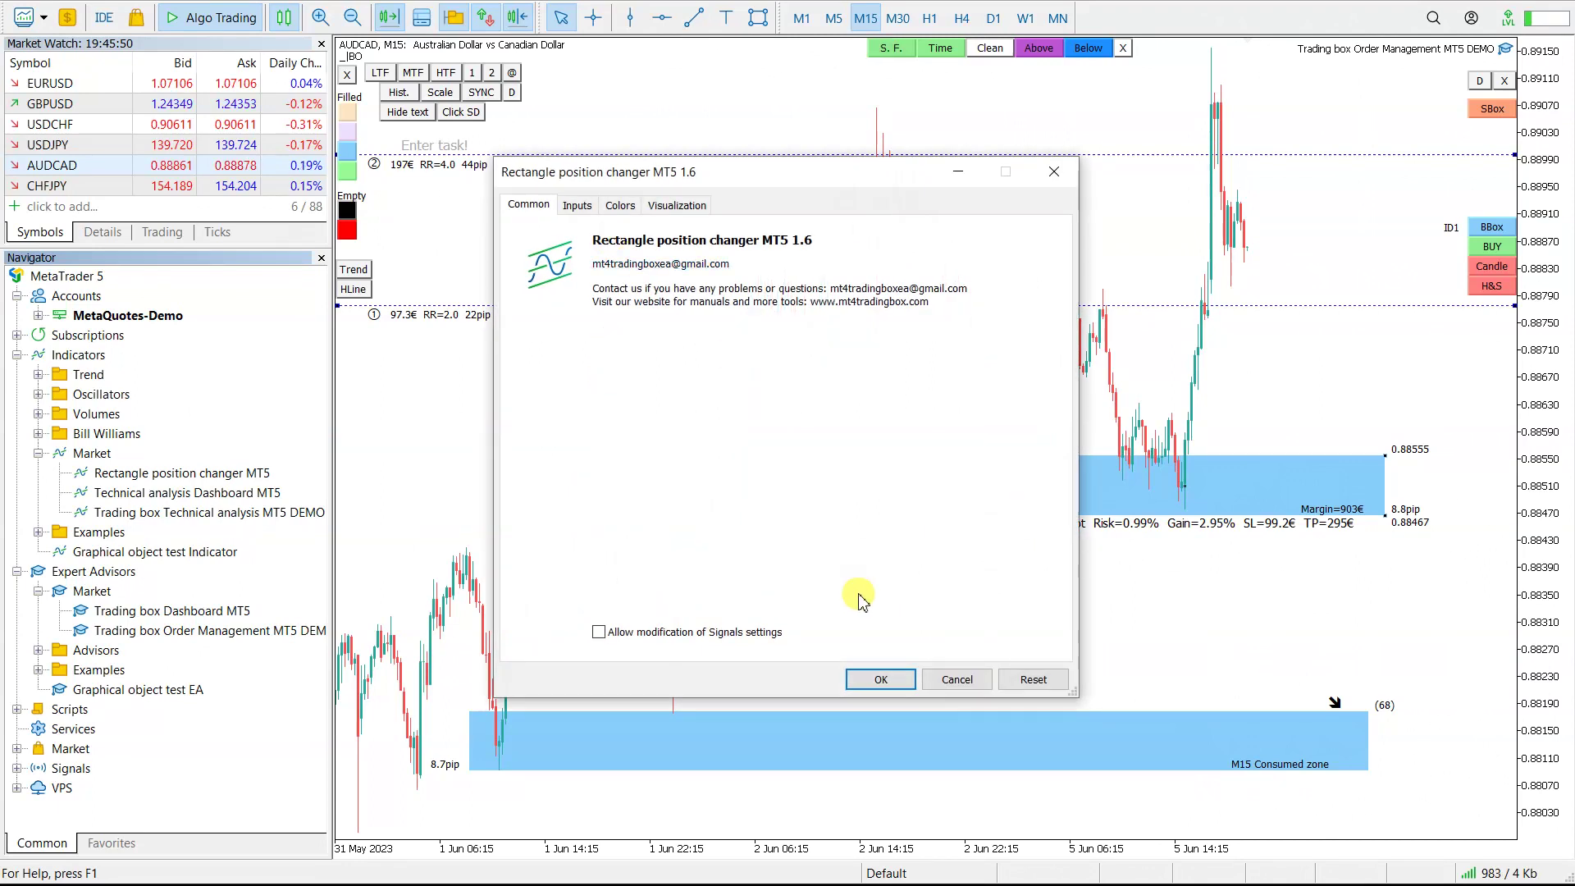
click(881, 680)
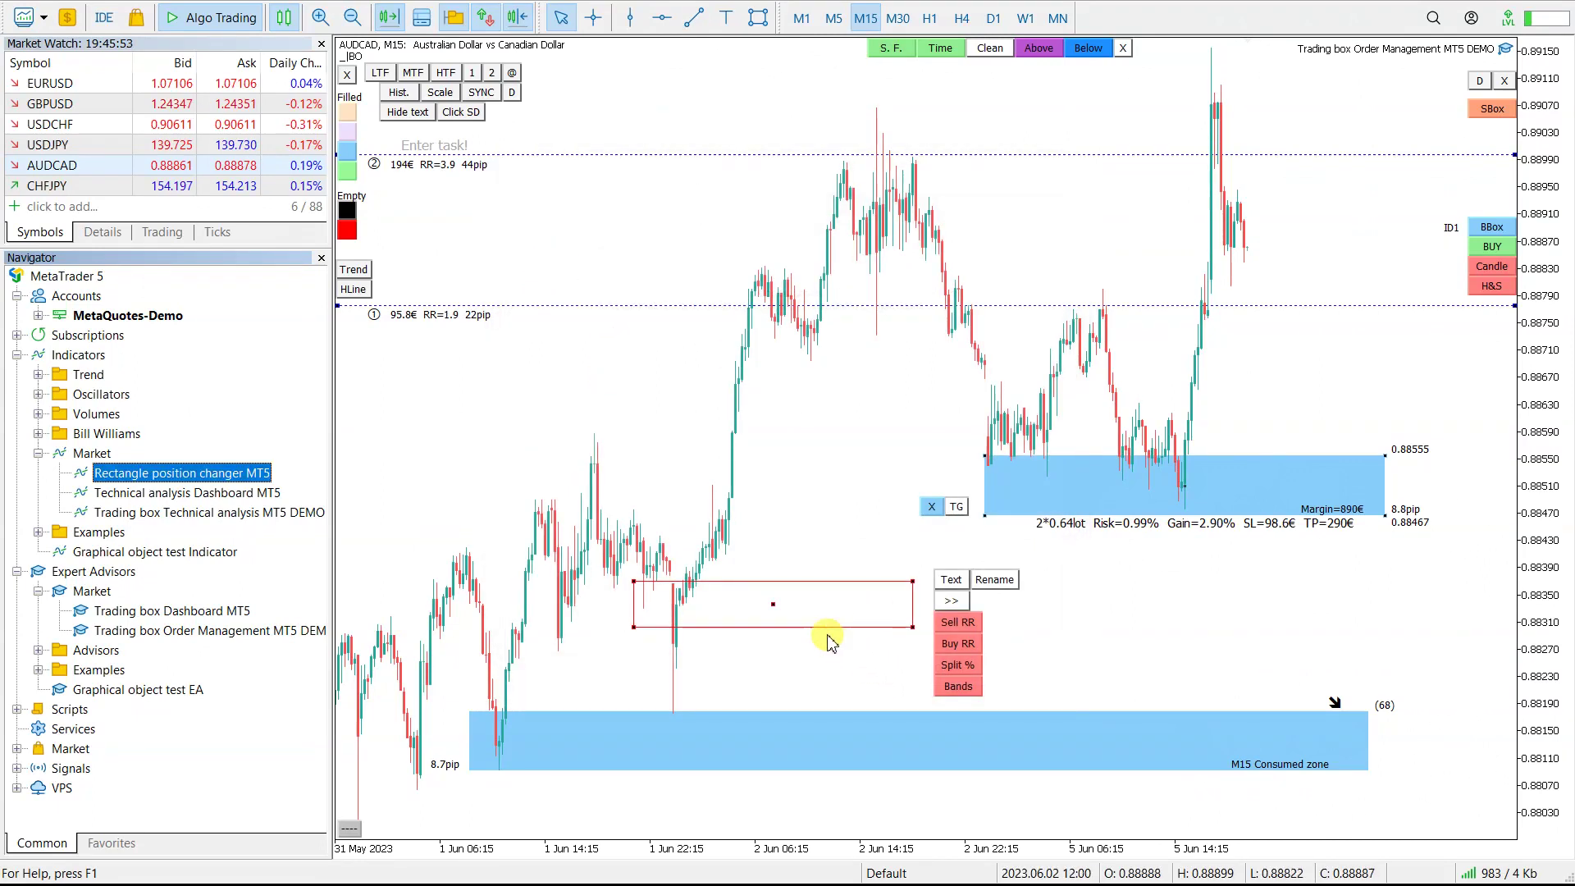
- Stretch the rectangle's left edge to 1 Jun 13:15 and set its bottom at 0.88333
click(772, 605)
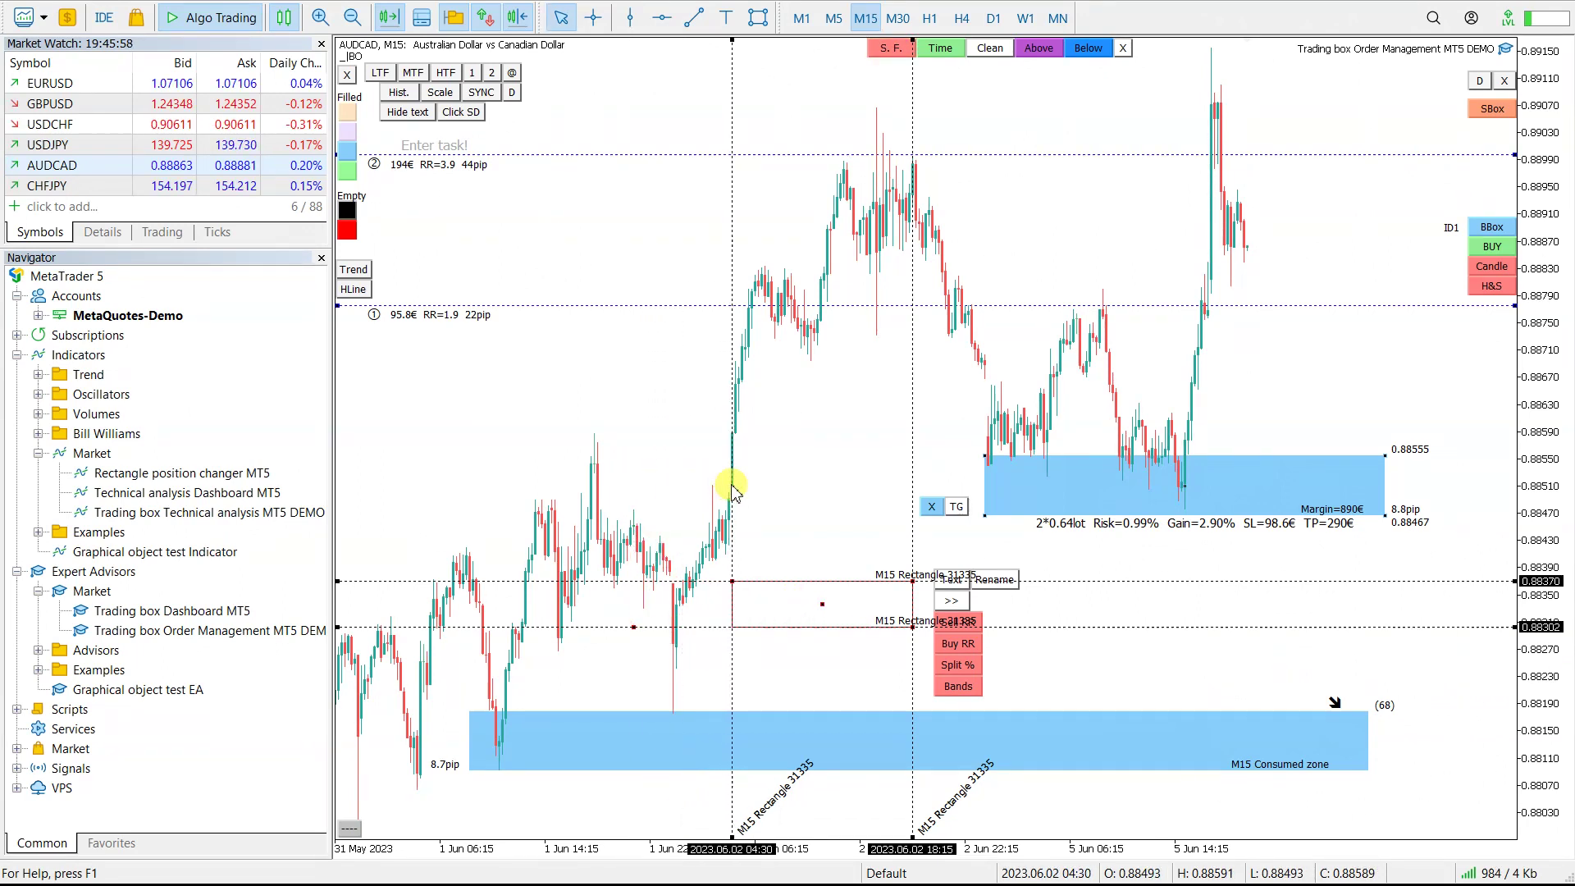
drag(727, 490, 532, 499)
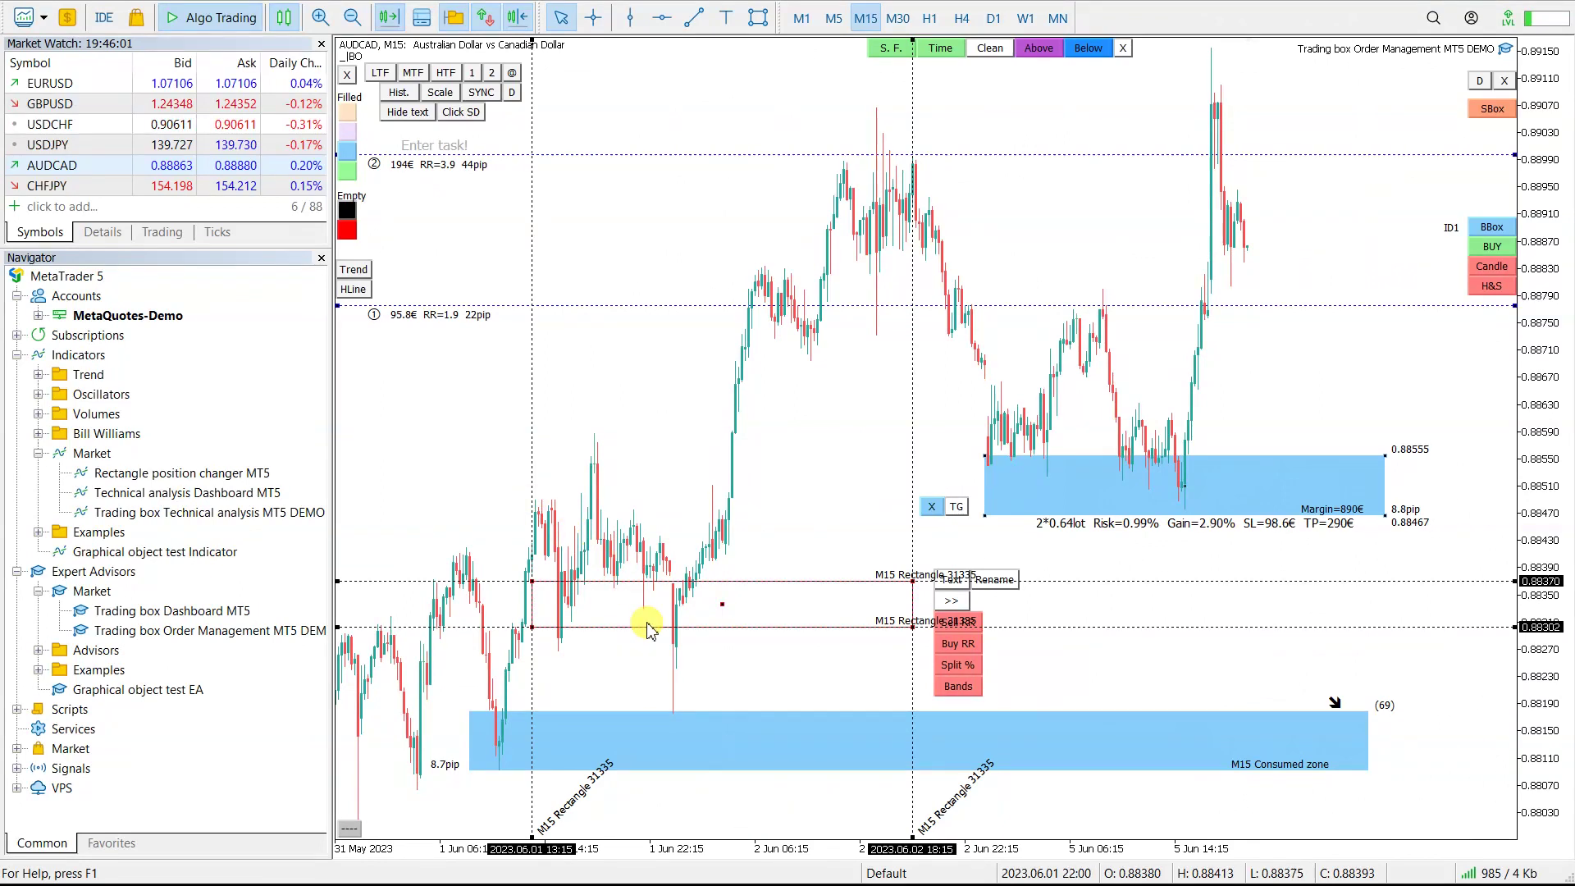
drag(650, 627, 496, 682)
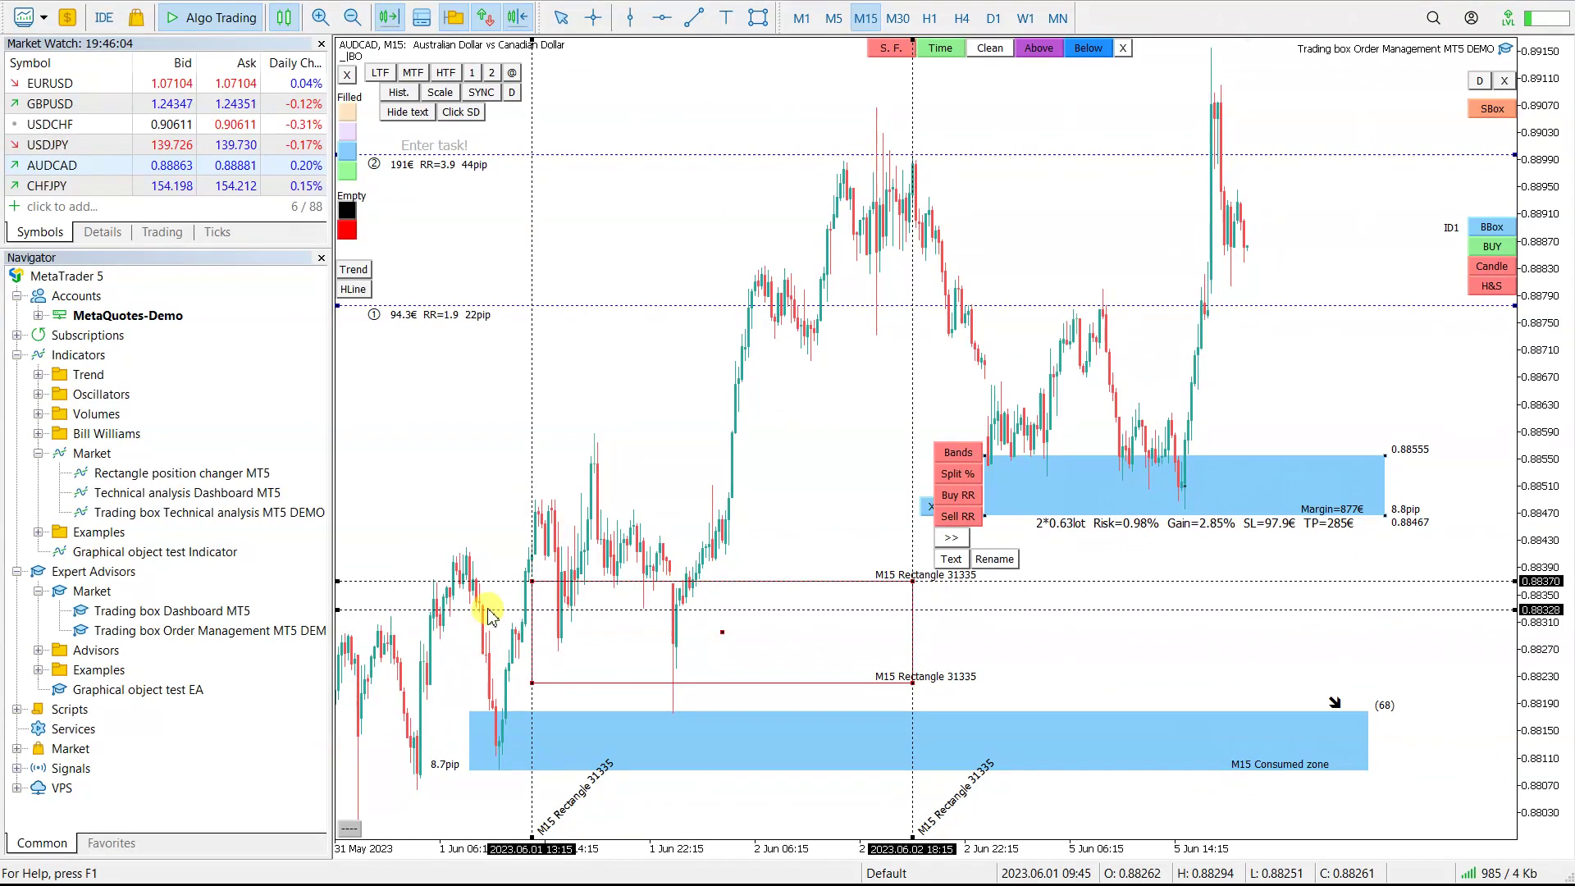
drag(490, 615, 486, 607)
mouse_move(915, 605)
mouse_down()
mouse_move(1116, 533)
mouse_move(1217, 638)
mouse_move(923, 666)
mouse_up()
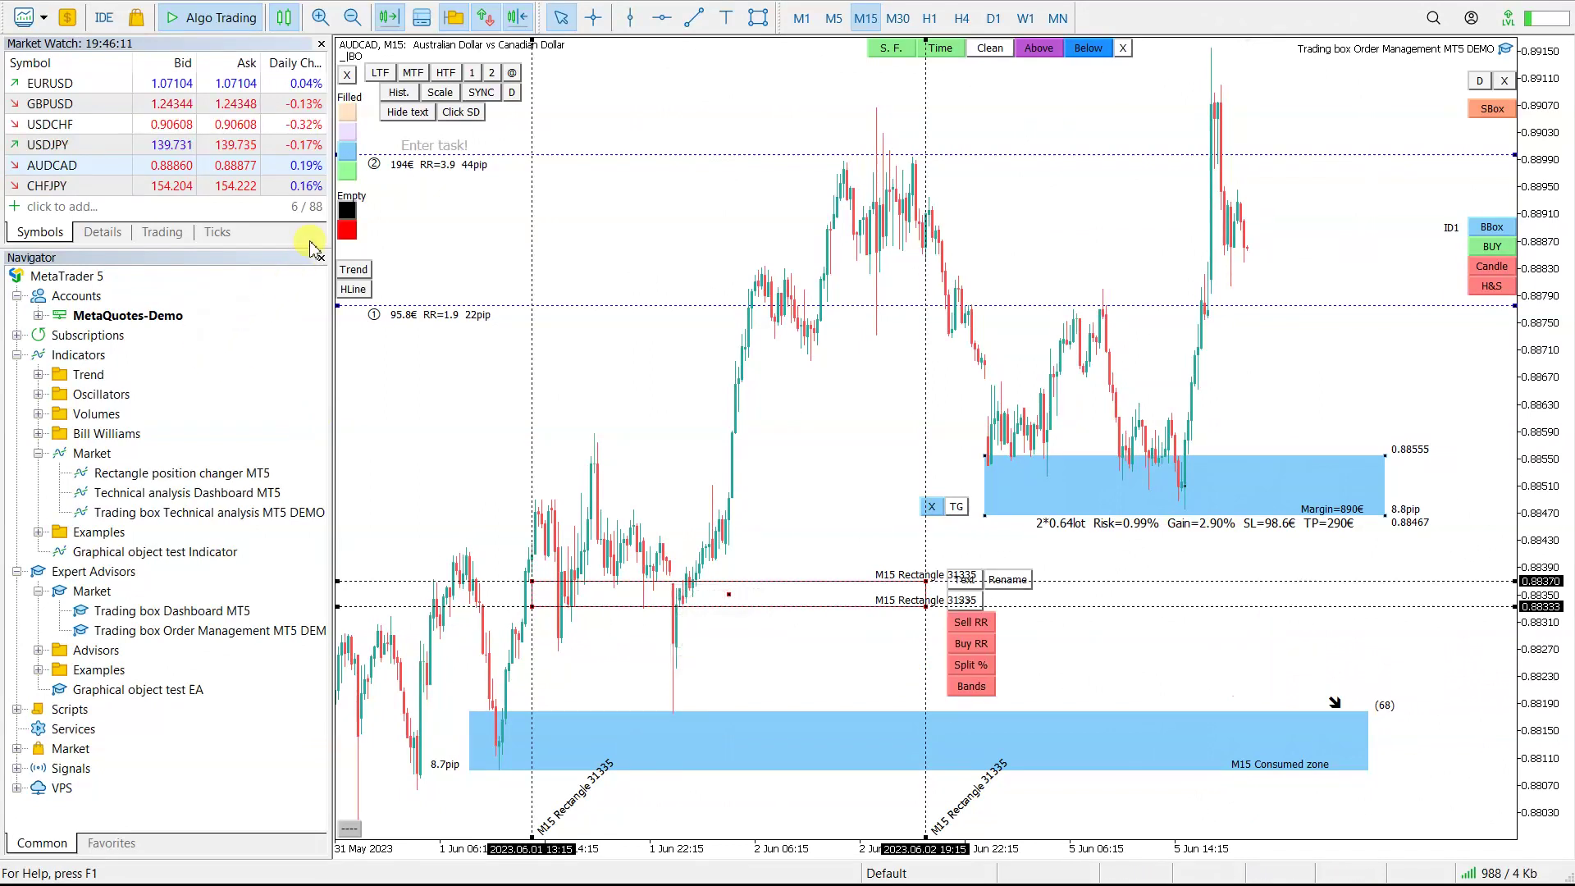
- Fill the rectangle green and trim its top edge and right side
click(344, 172)
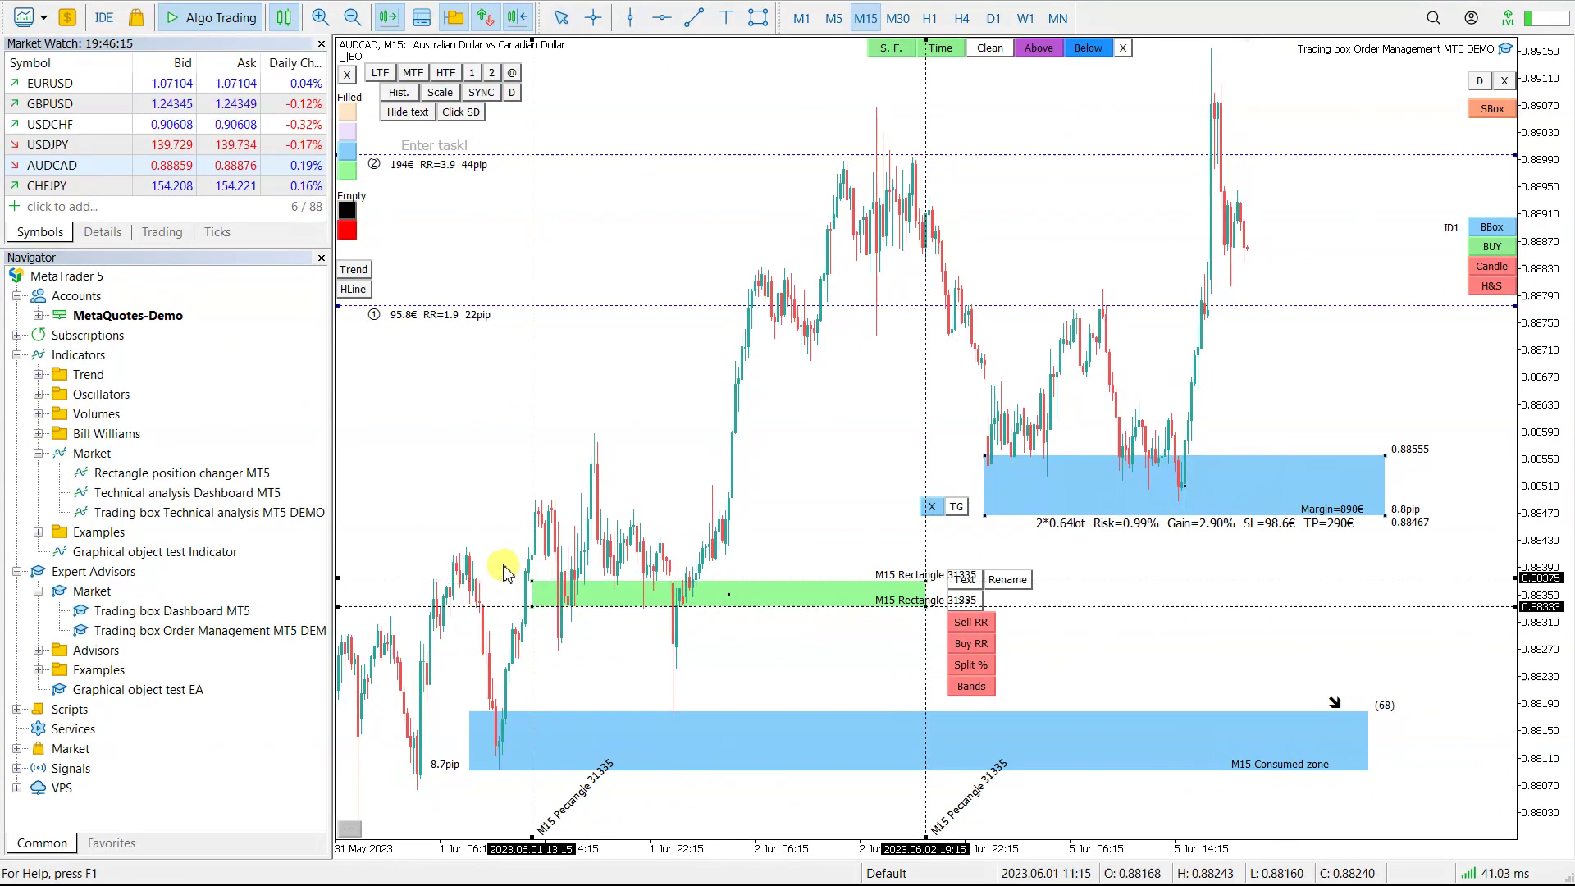
click(489, 421)
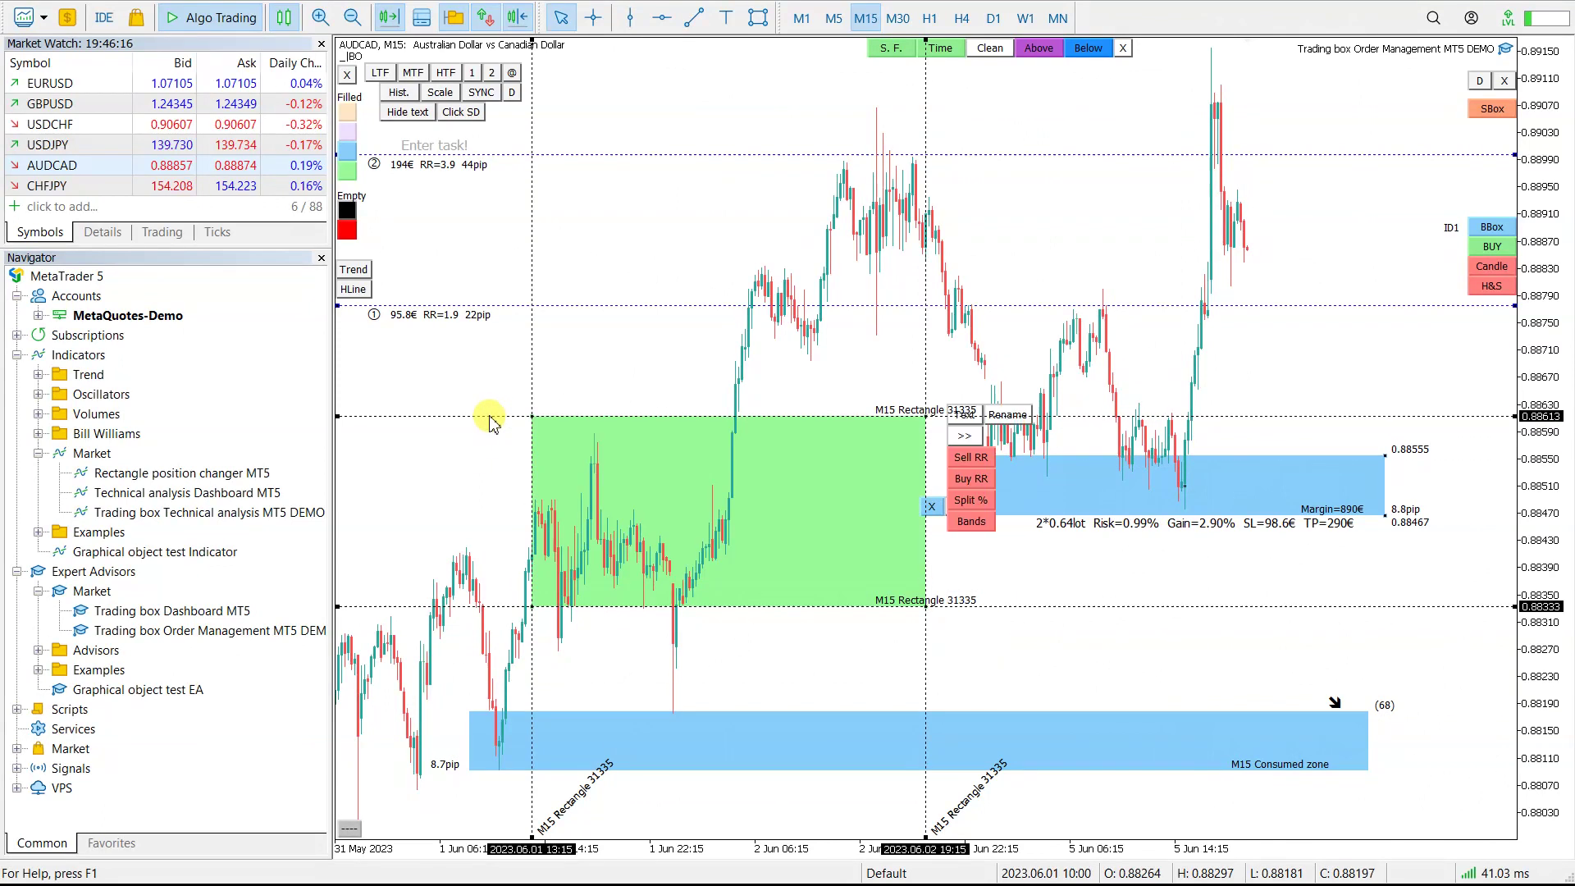
click(533, 424)
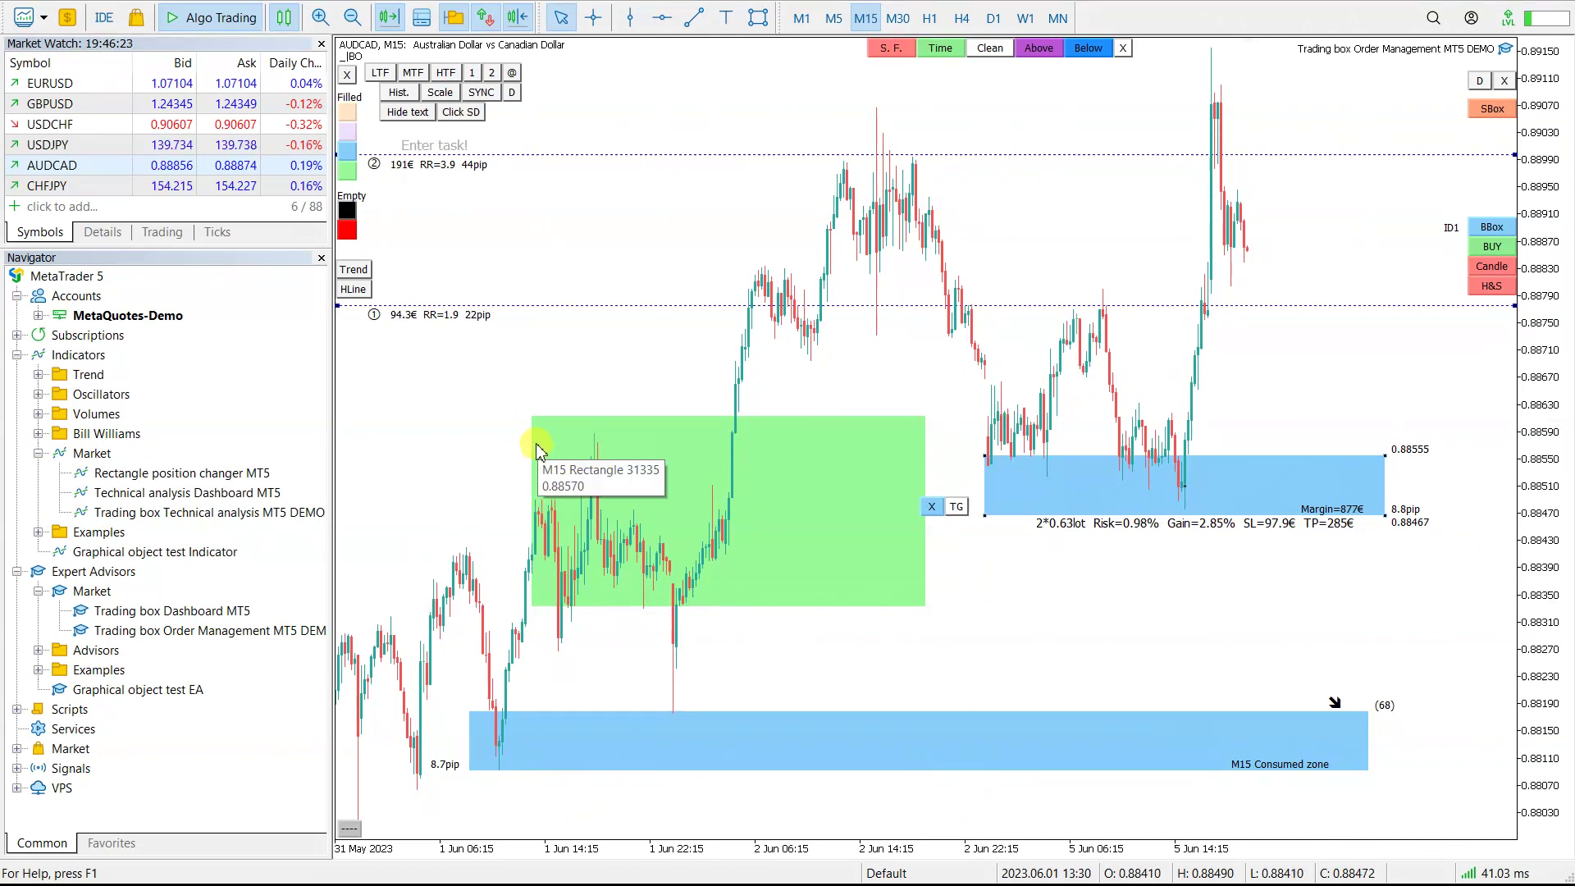
click(535, 423)
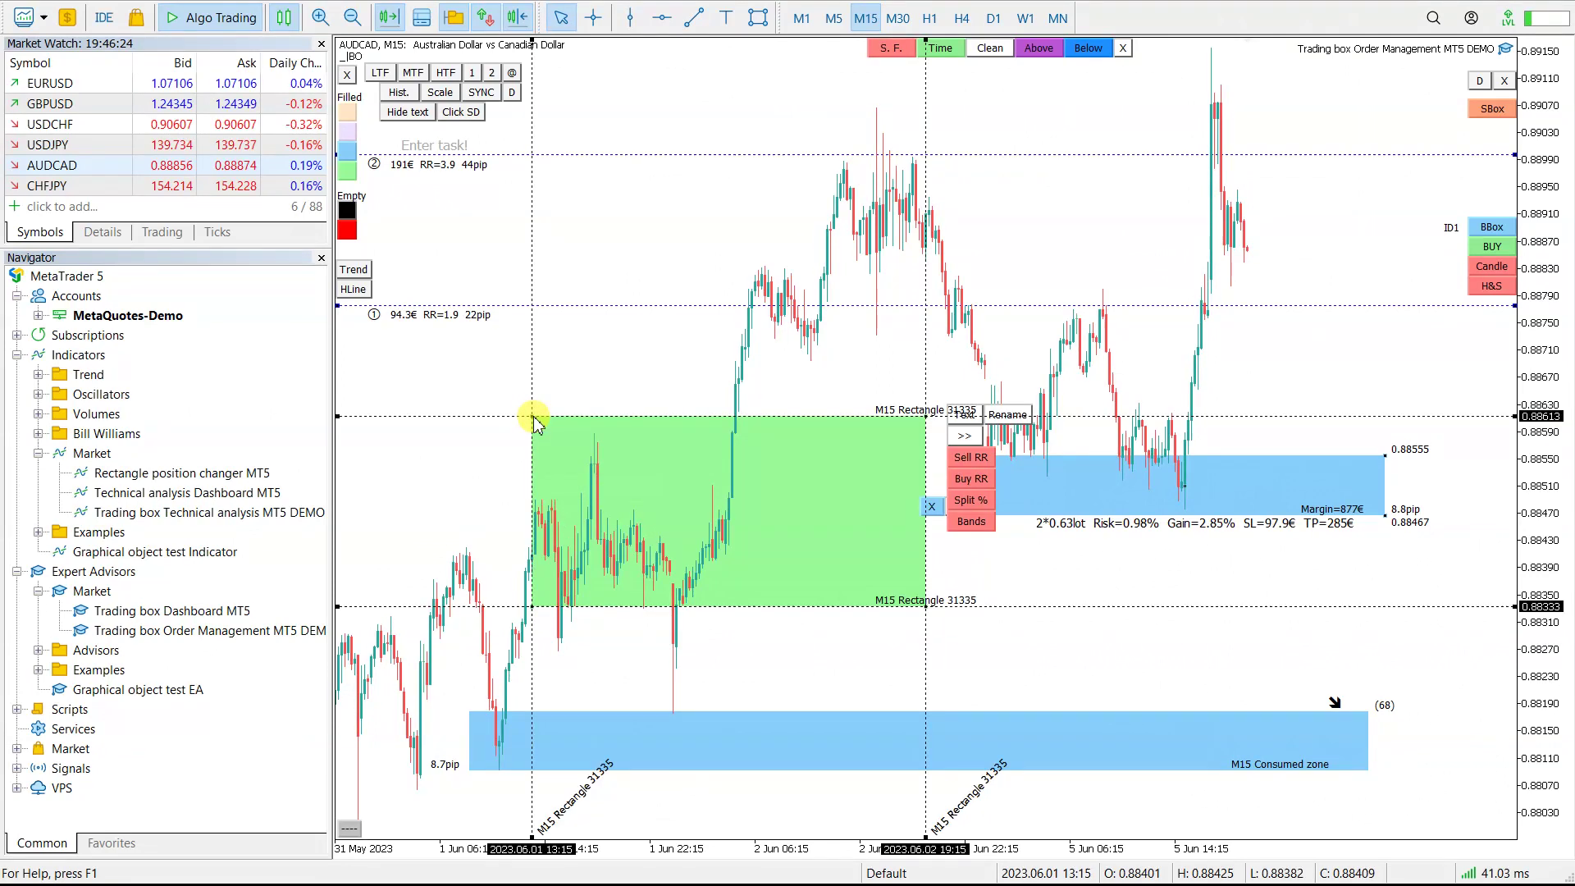
click(600, 541)
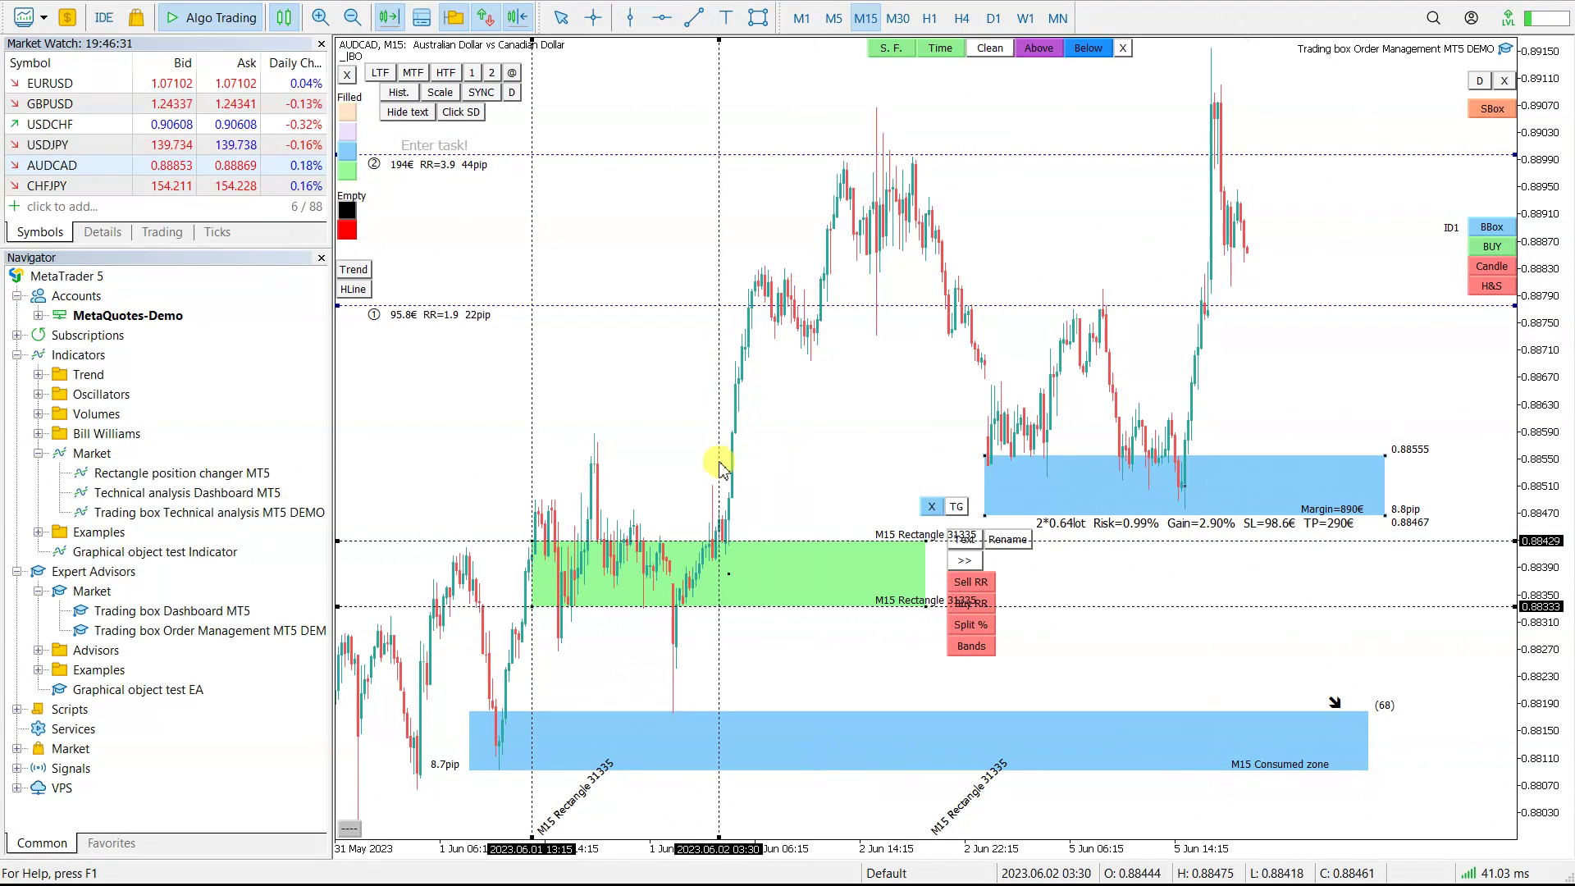
click(743, 471)
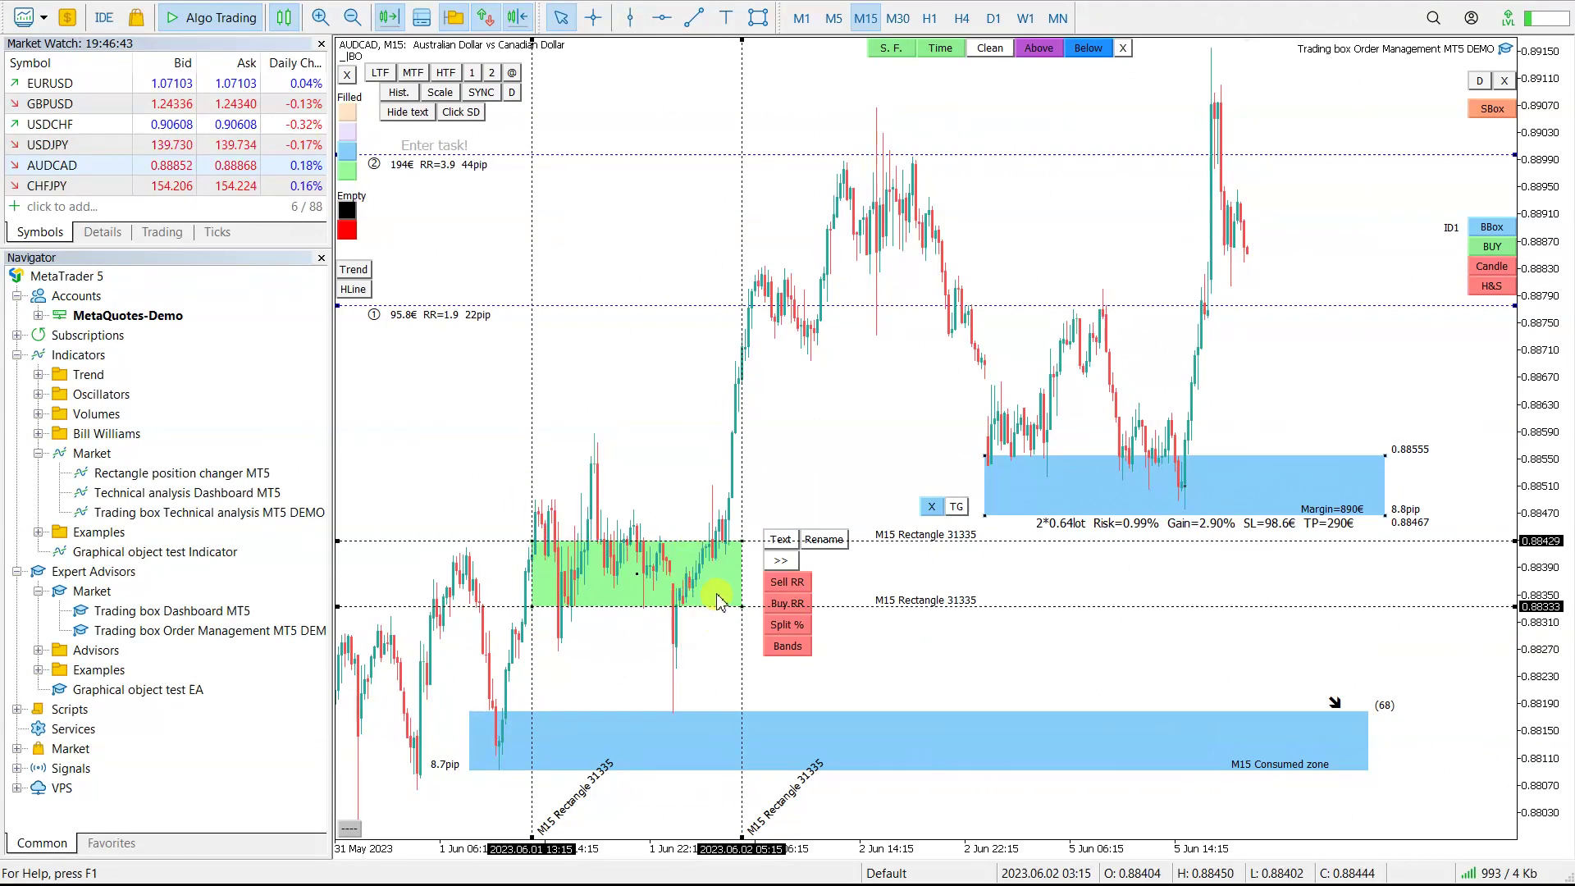
click(633, 570)
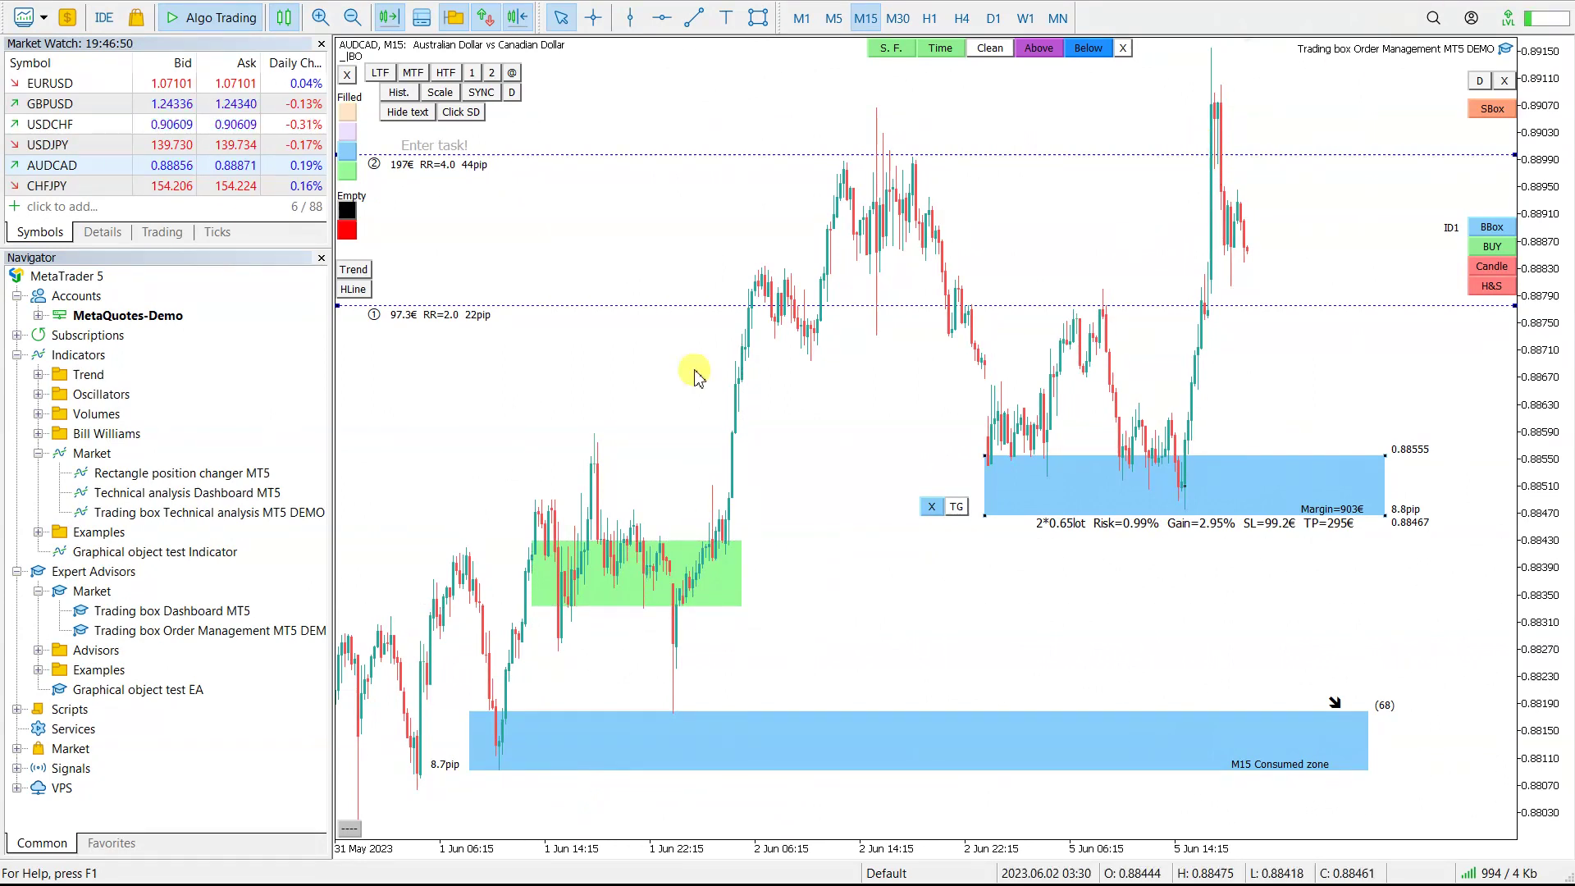
- Open a EURUSD chart running the Technical analysis Dashboard MT5 indicator
click(190, 493)
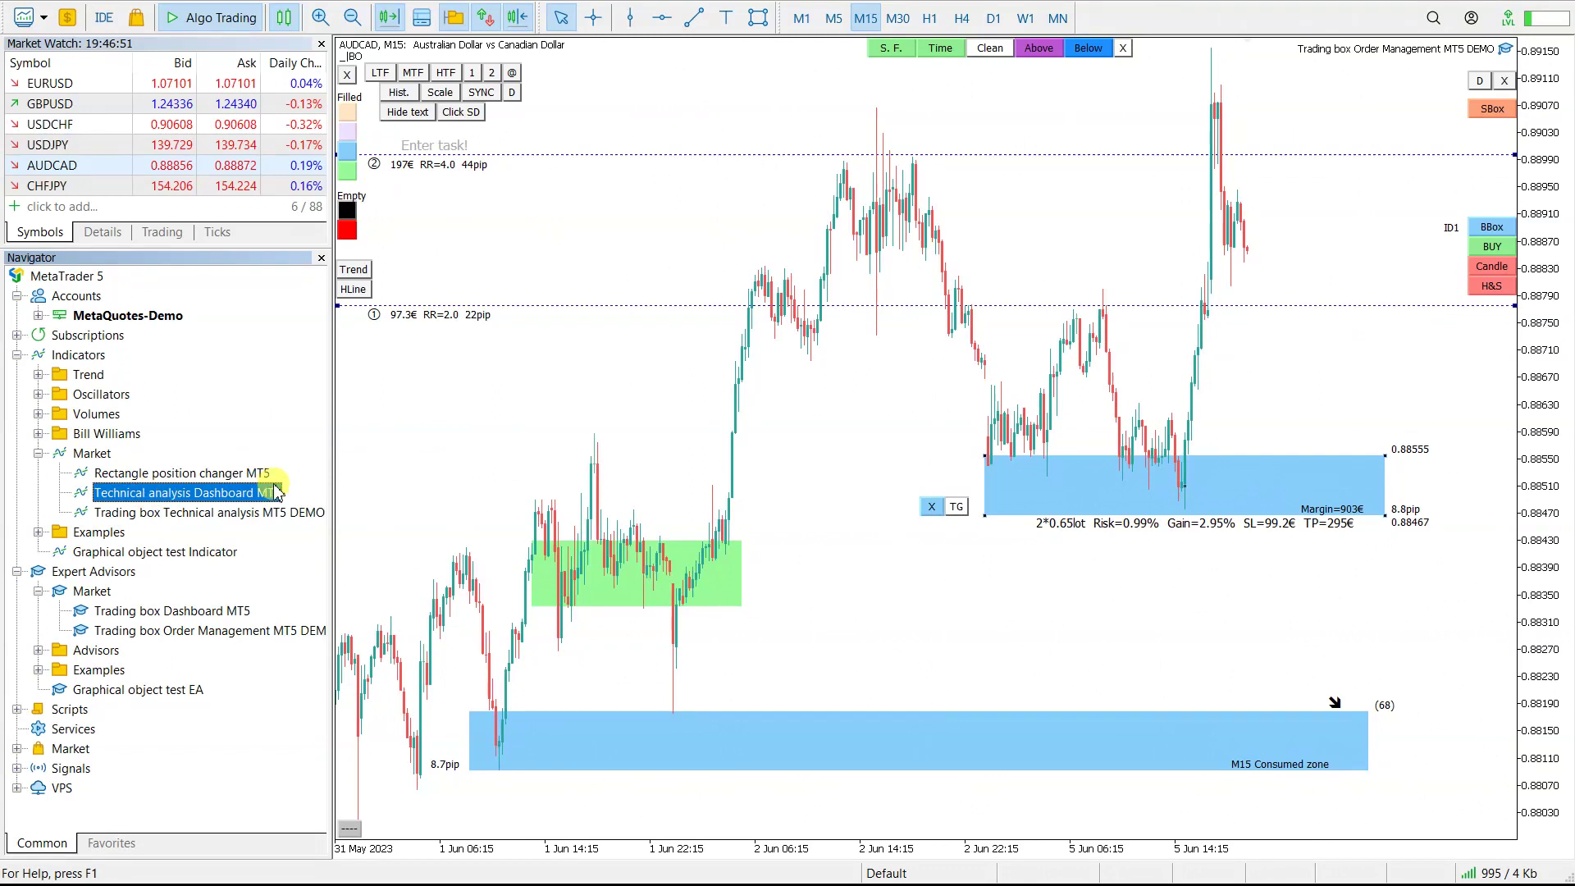
click(162, 612)
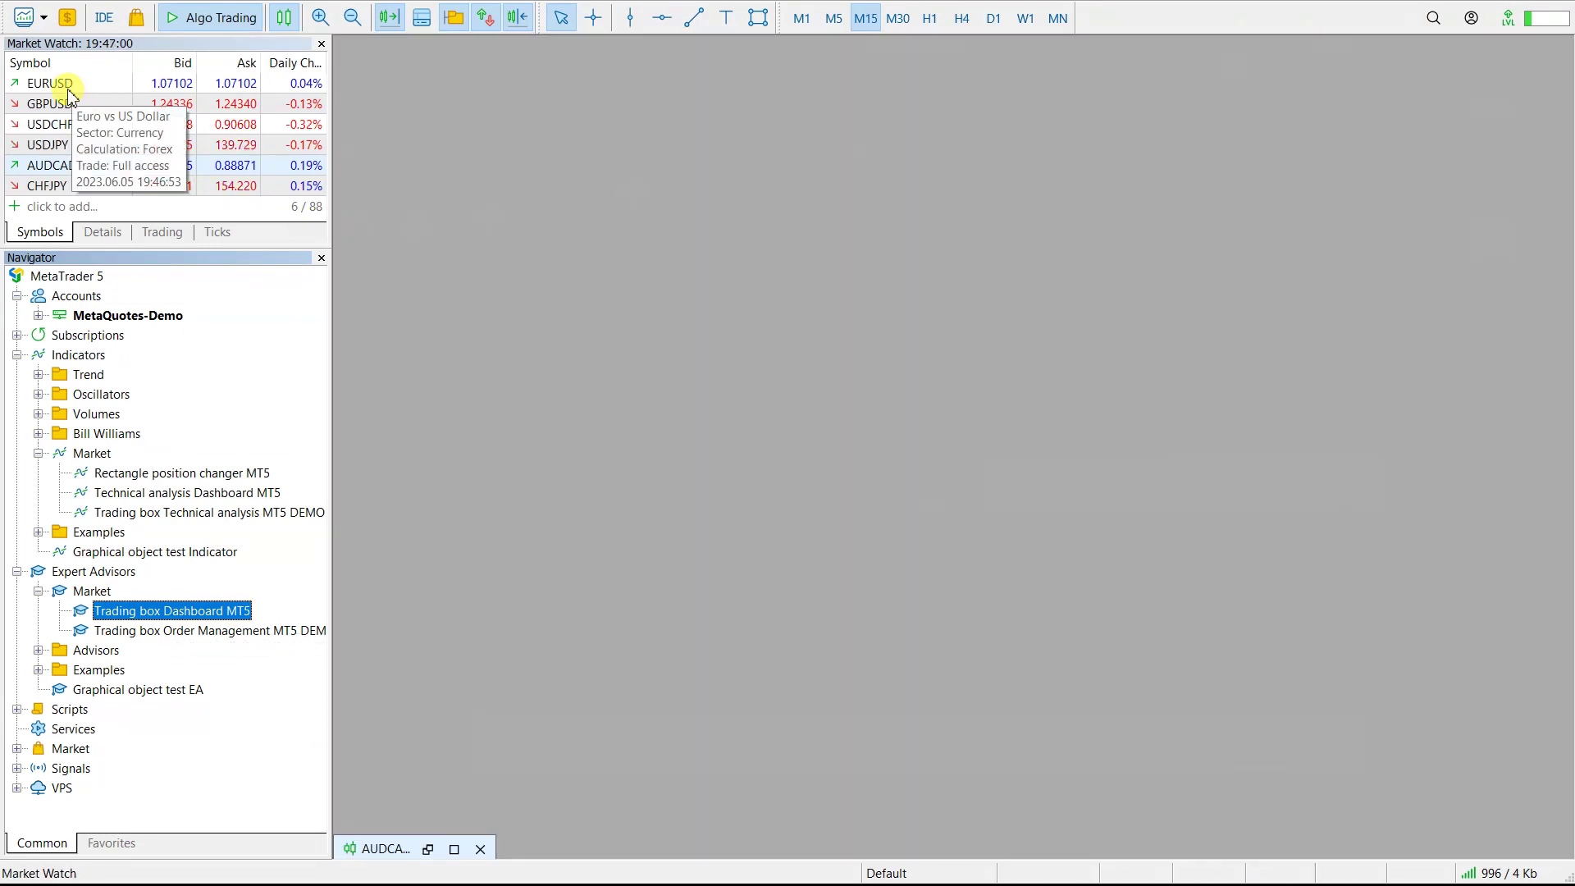
drag(72, 90, 471, 160)
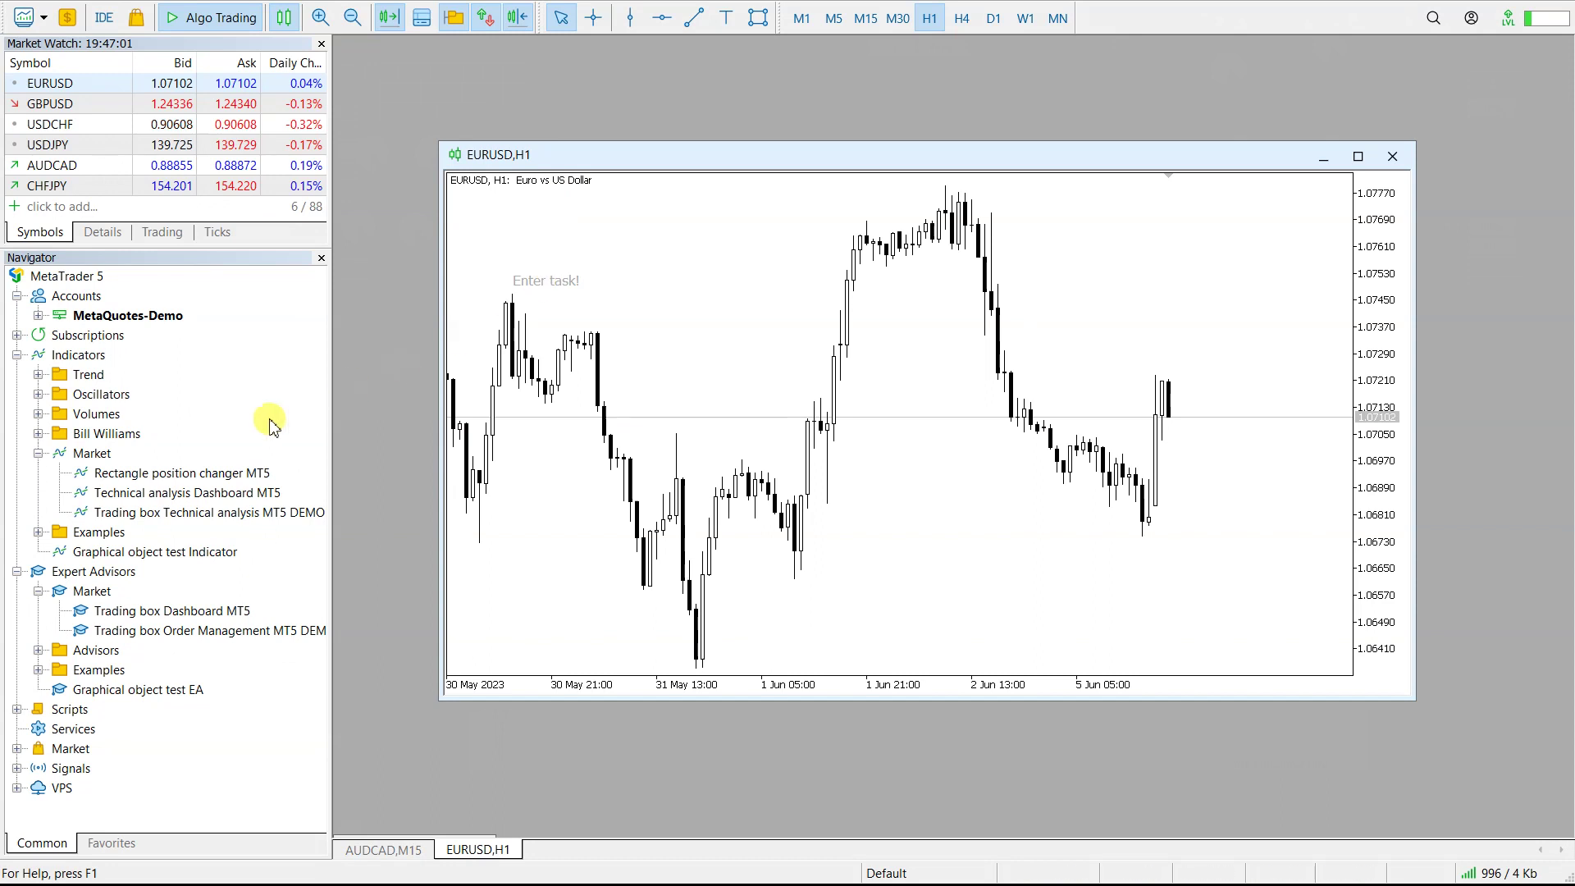
click(194, 512)
click(177, 495)
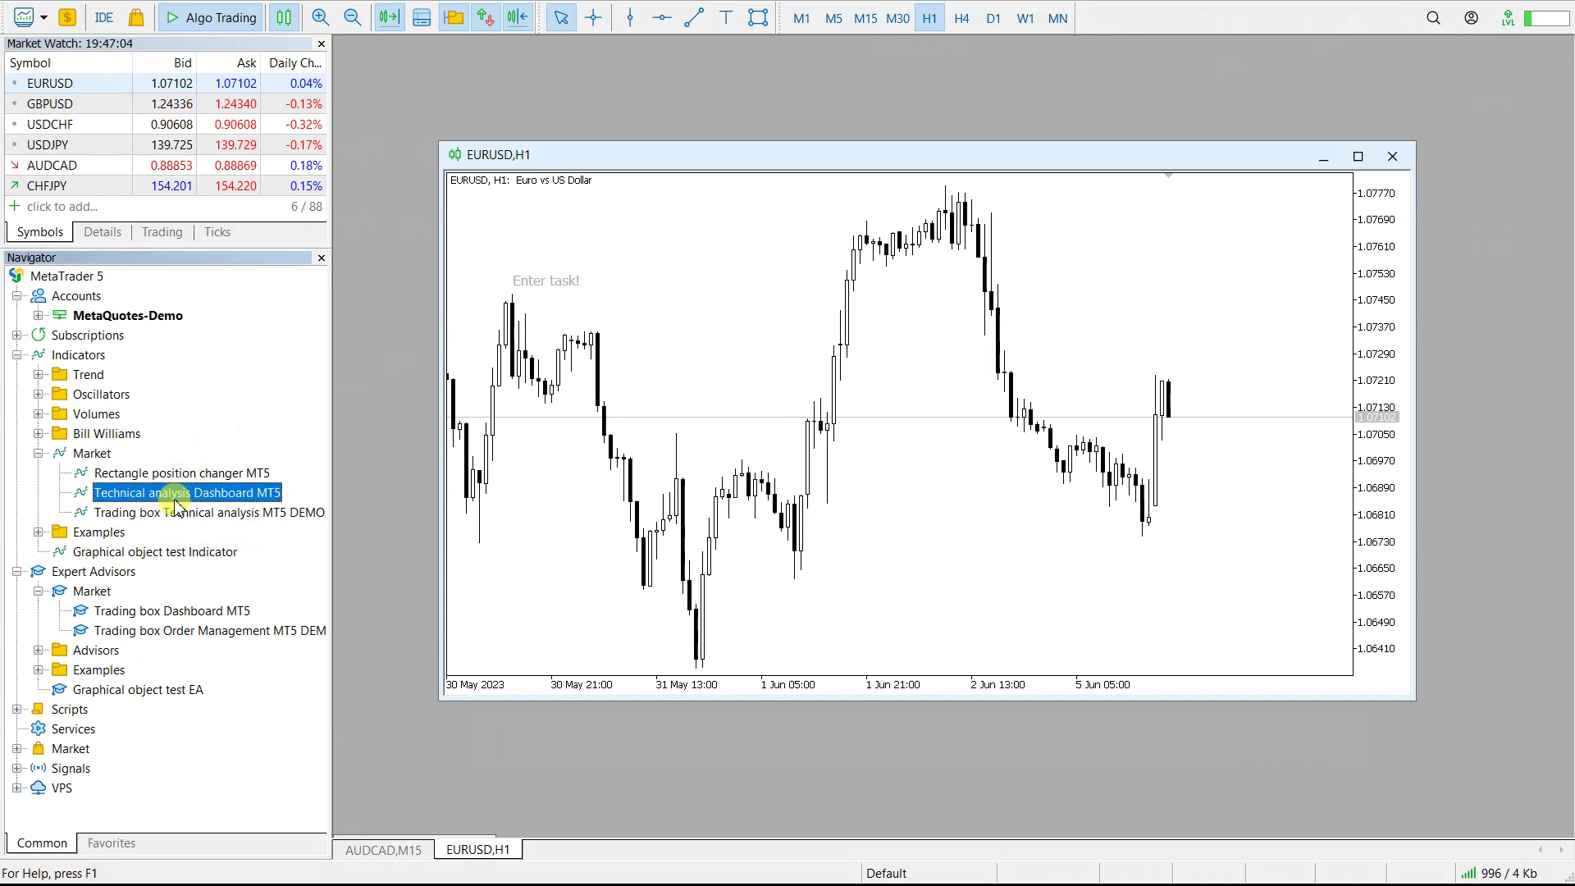
drag(150, 503, 789, 347)
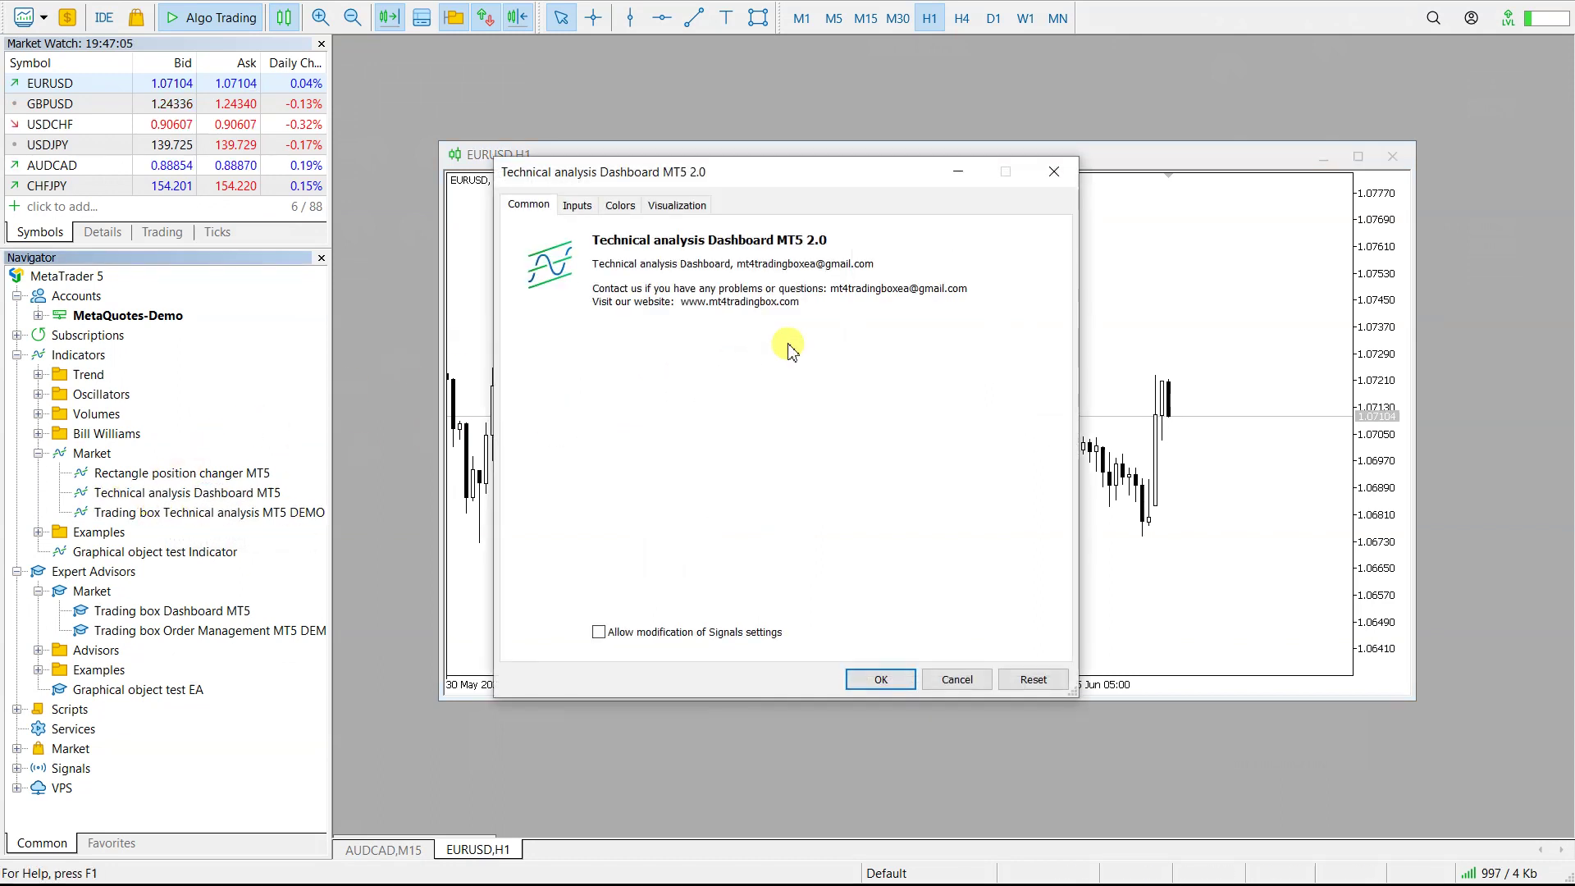
click(881, 680)
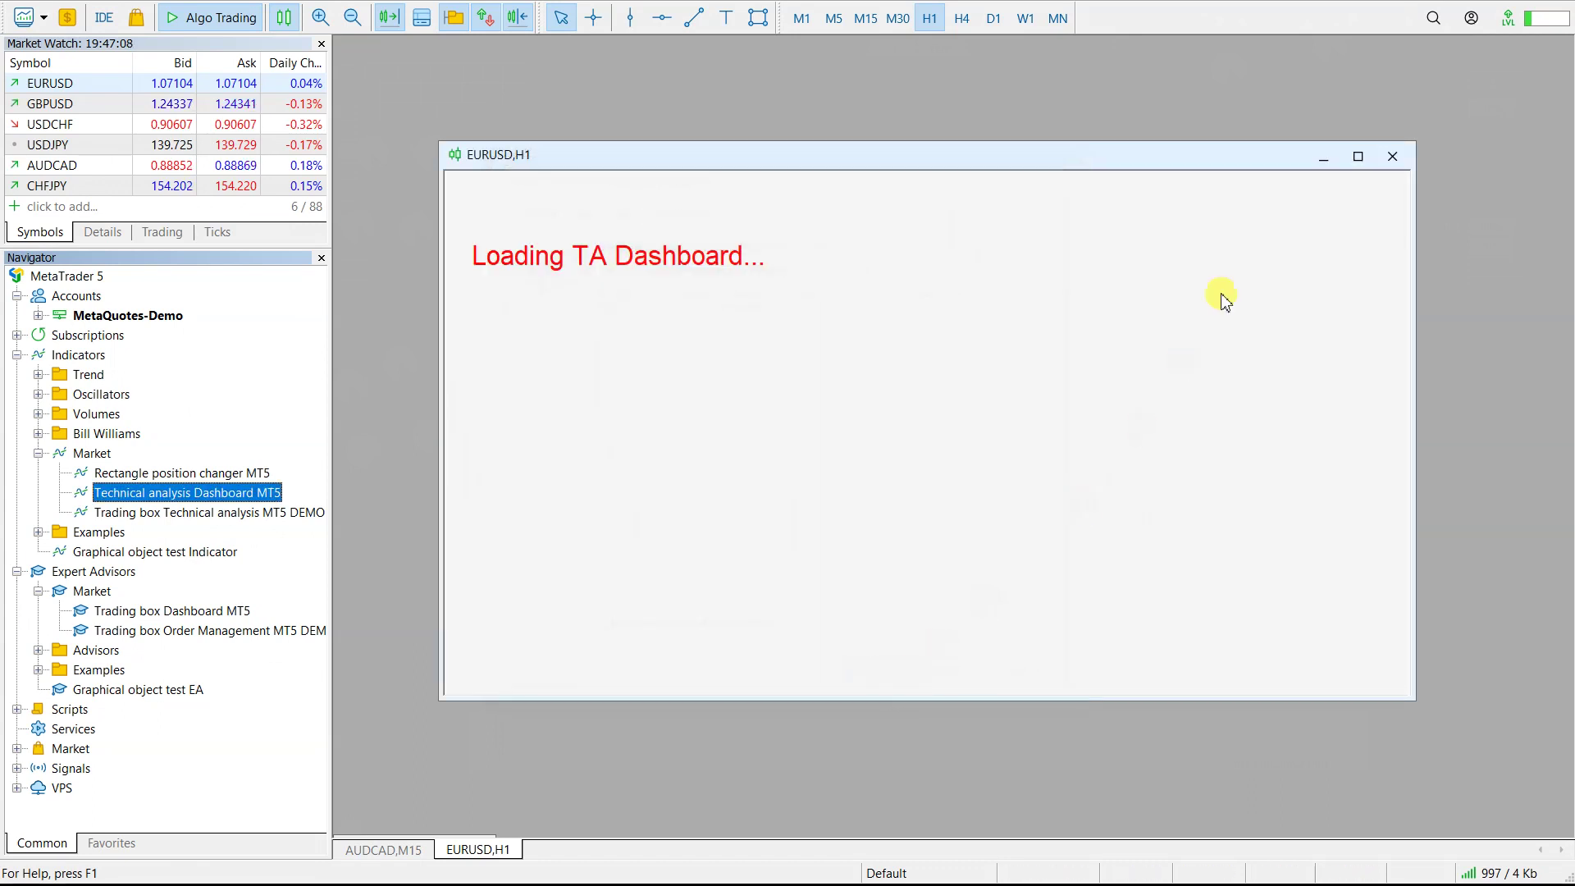
- Maximize the dashboard chart and jump to AUDCAD from its M15 Consumed zone row
click(1357, 157)
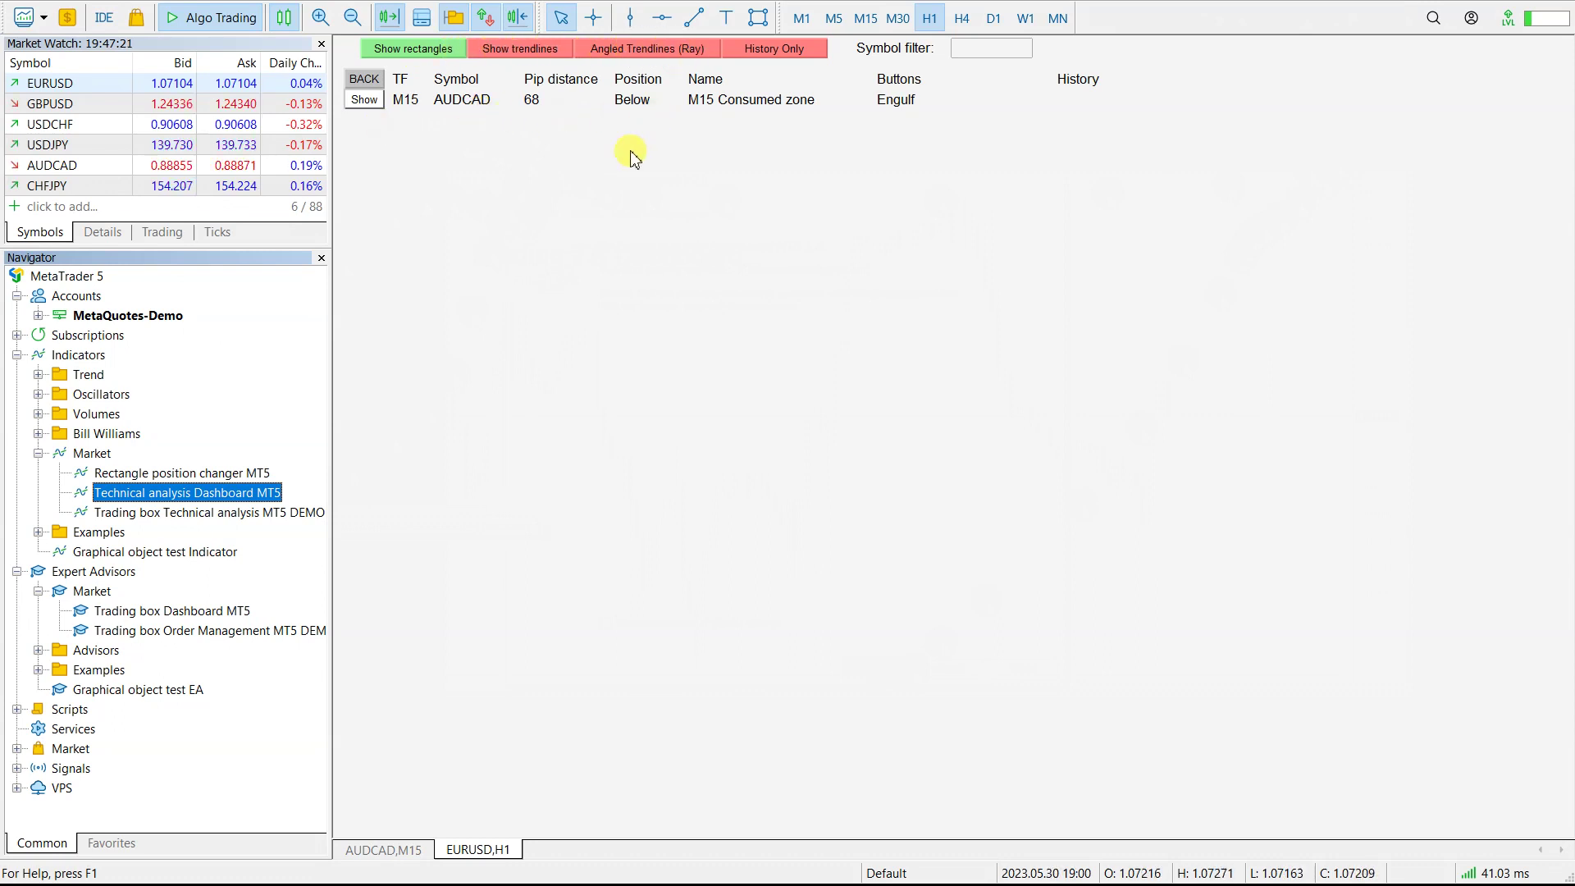
click(447, 112)
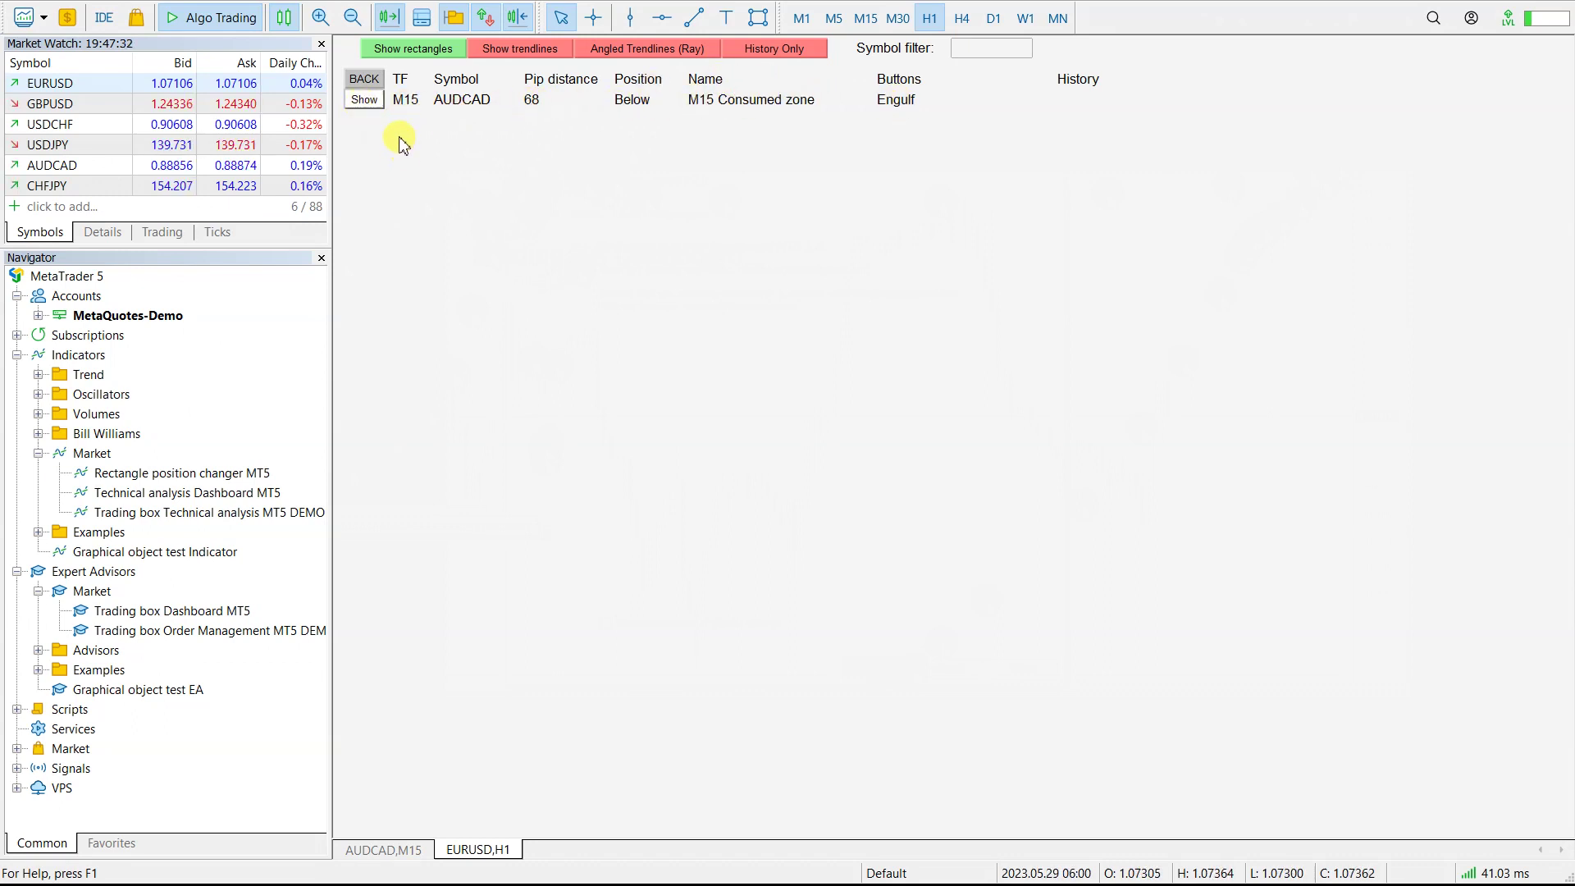
click(366, 102)
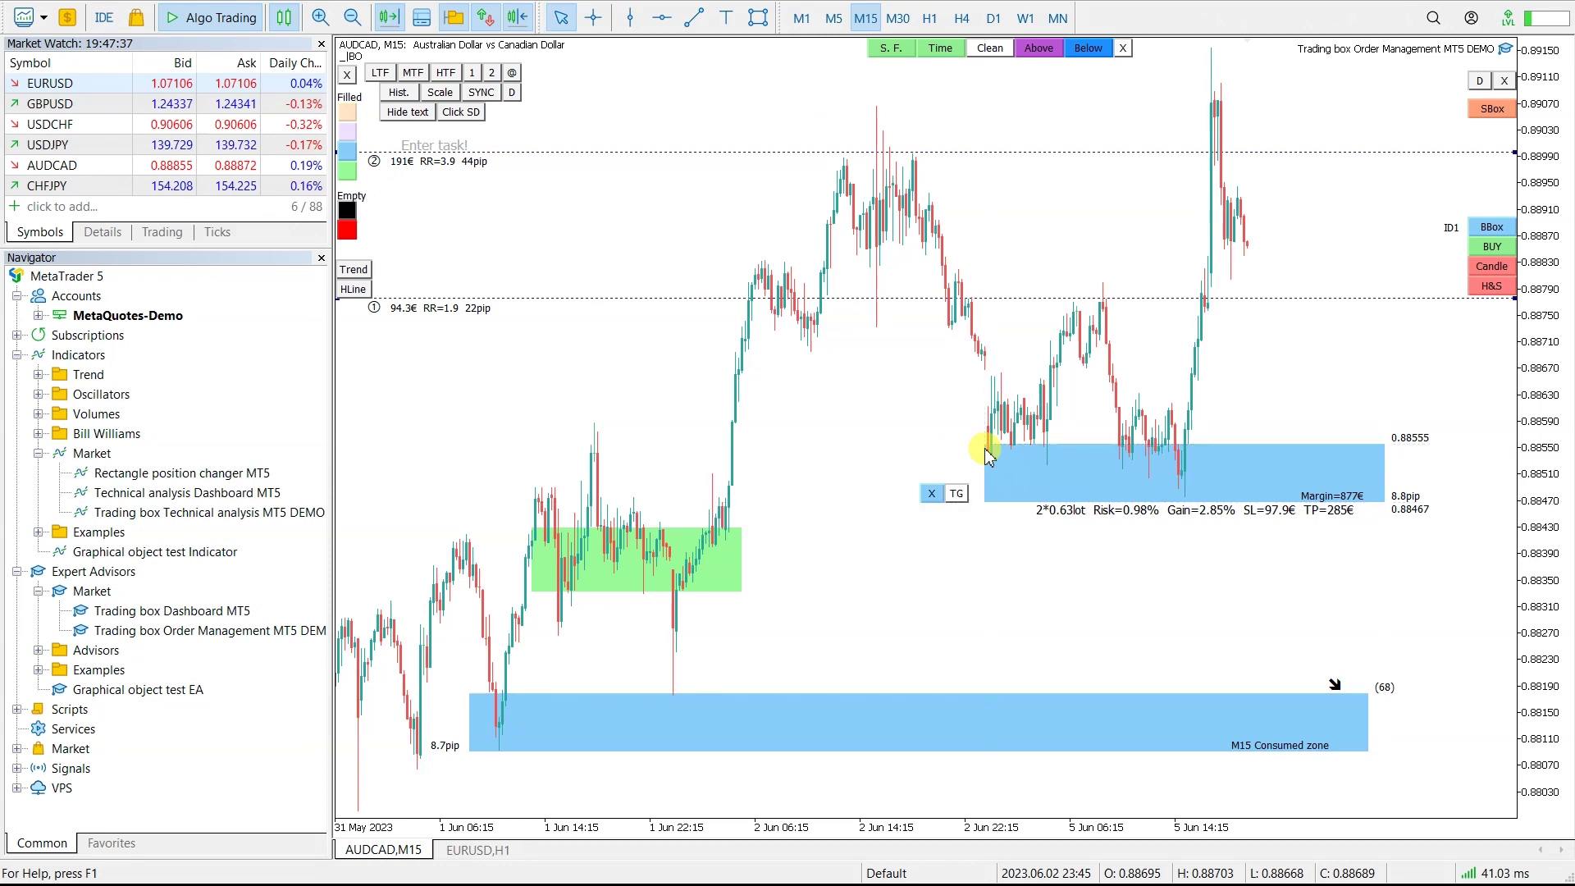
- Draw a demand zone below the green box, a supply zone at the peak, and another demand zone
click(757, 17)
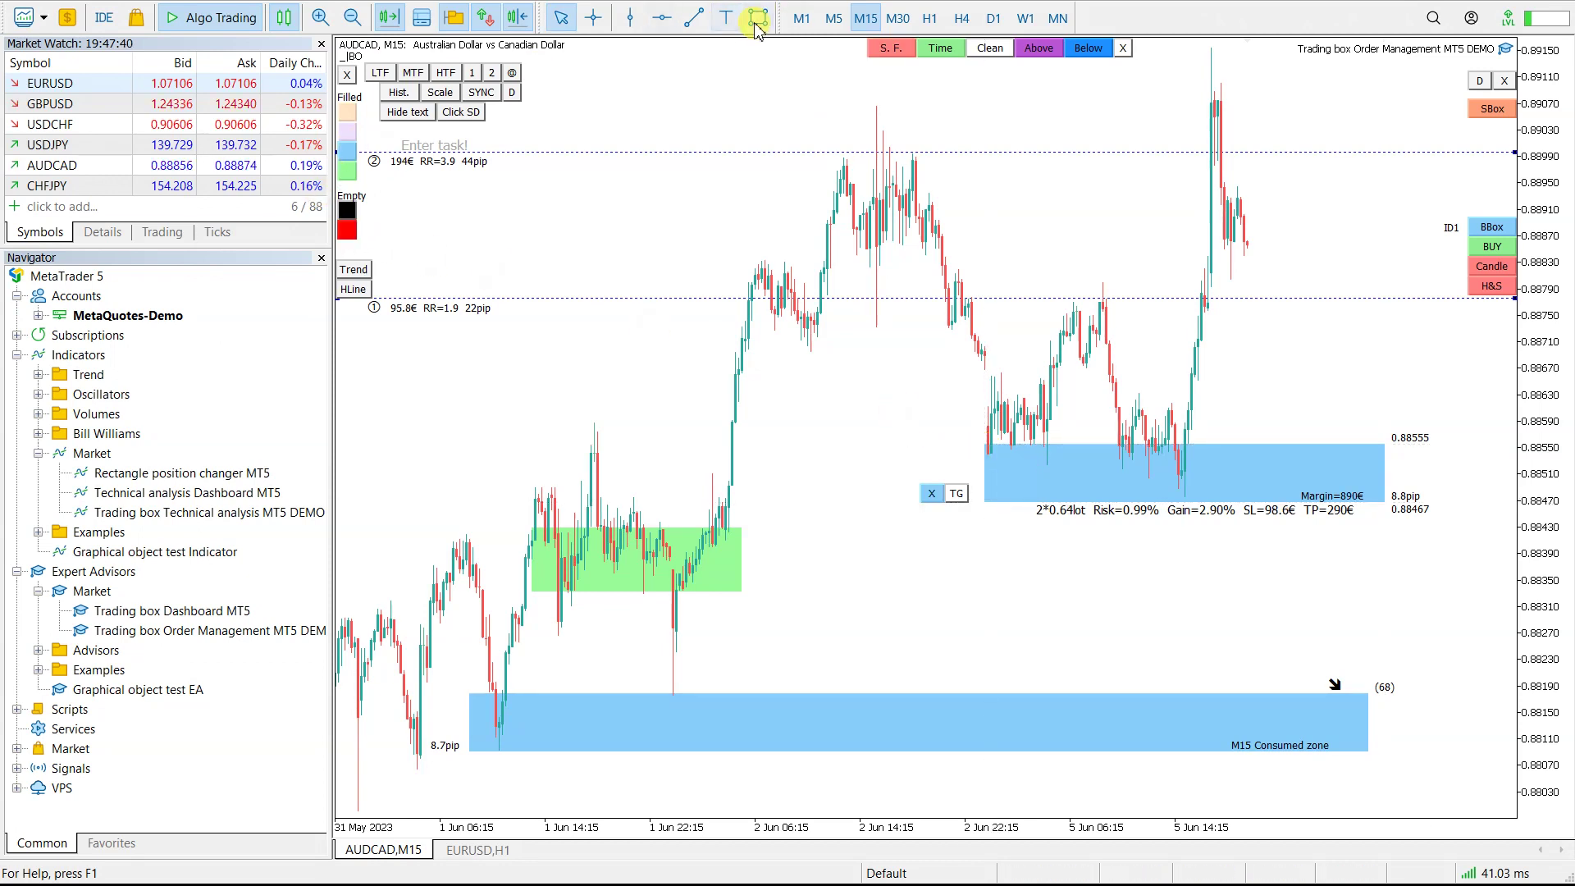
drag(555, 632, 768, 646)
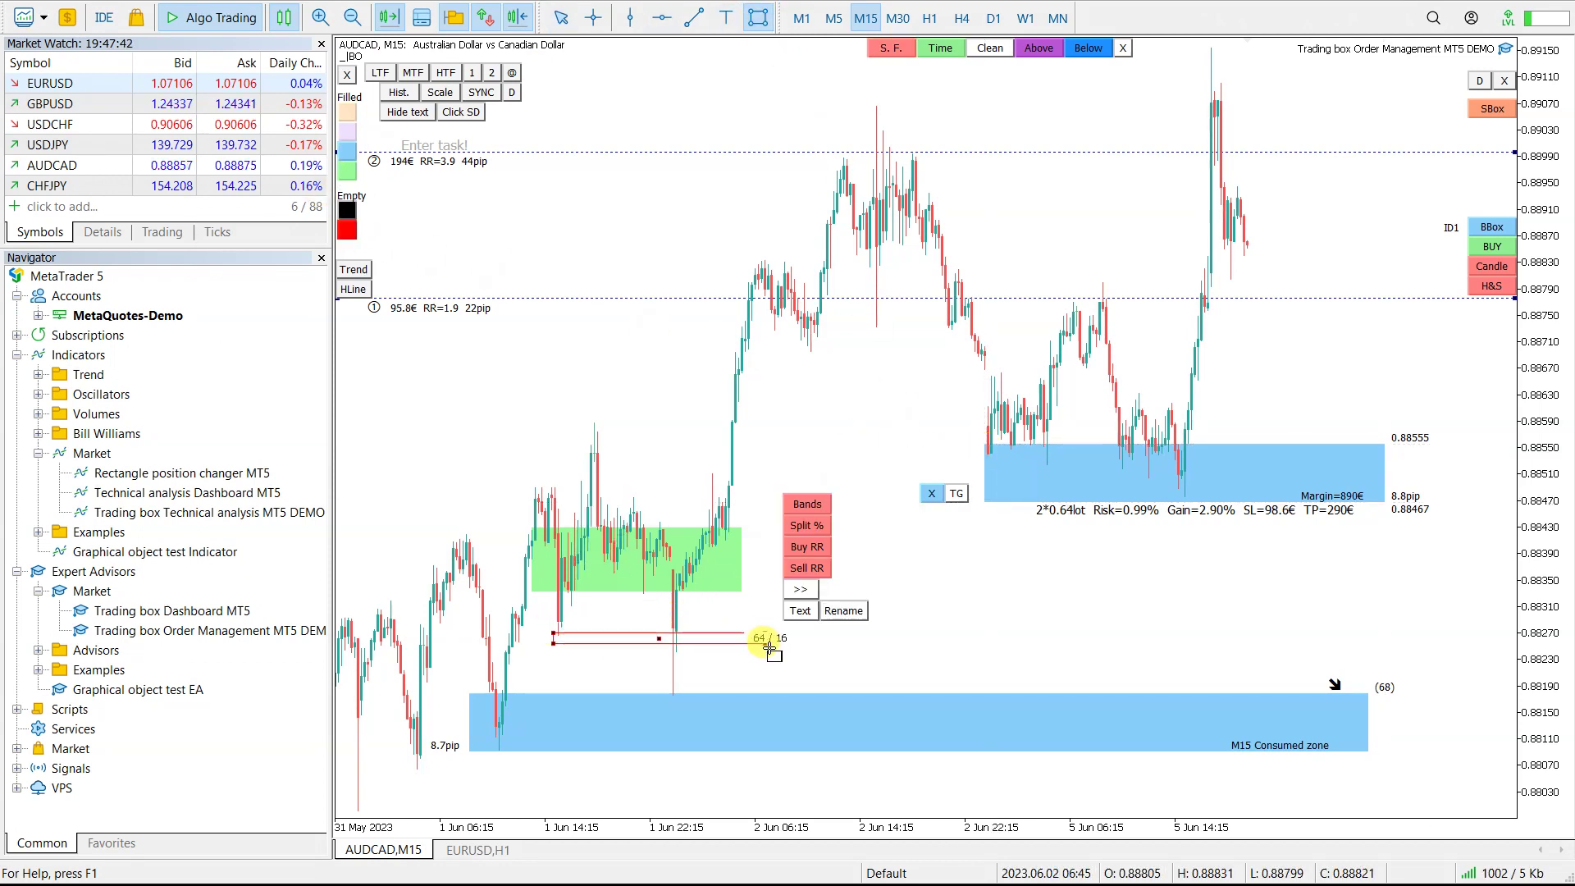
click(802, 591)
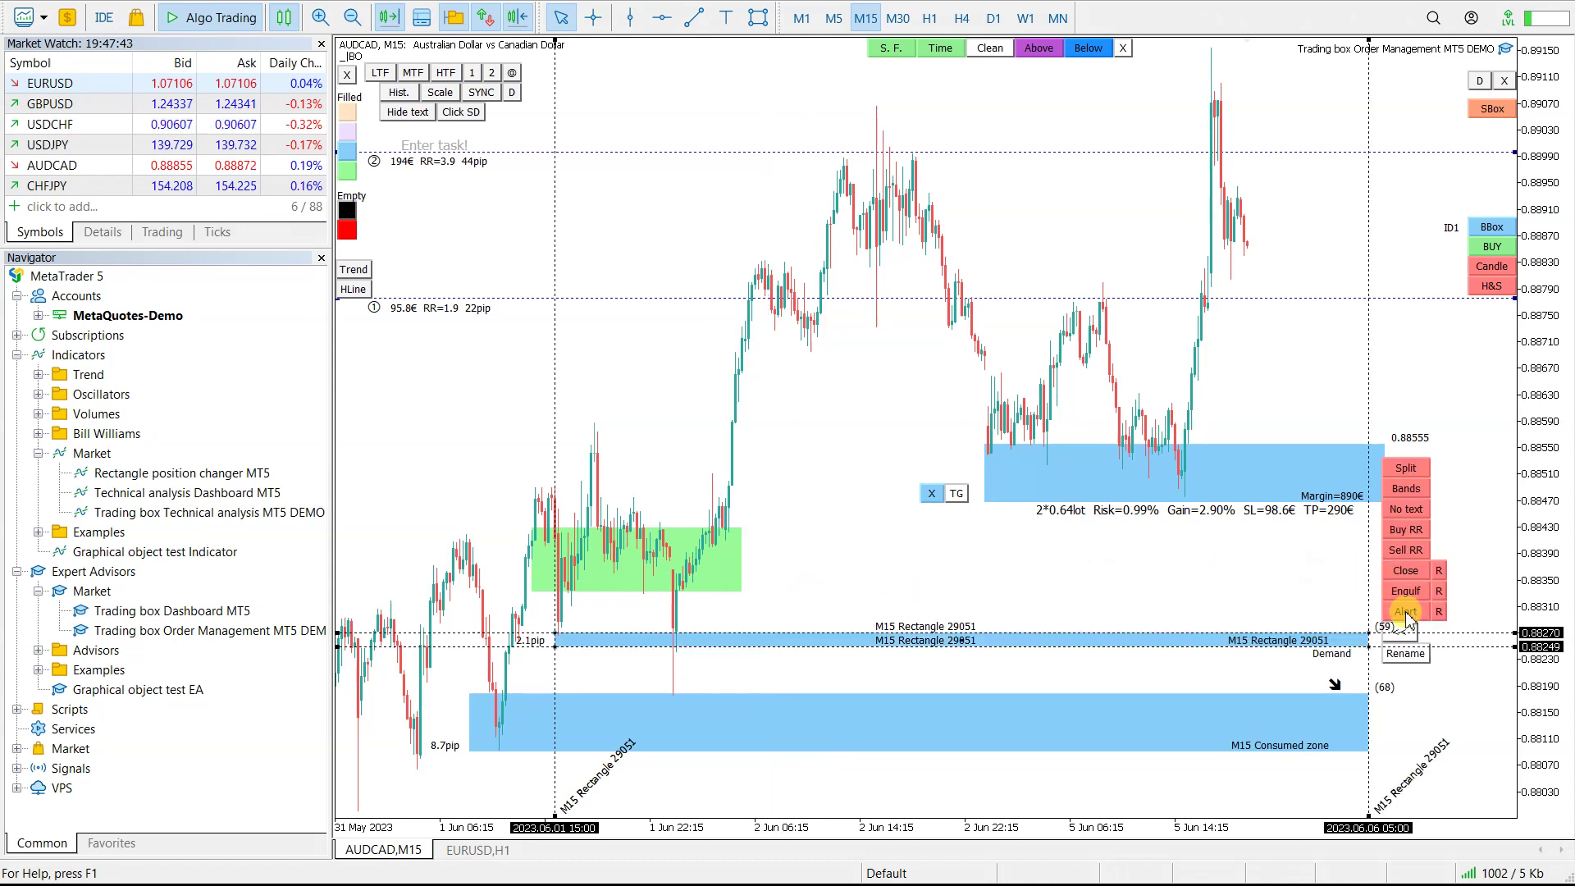
click(757, 17)
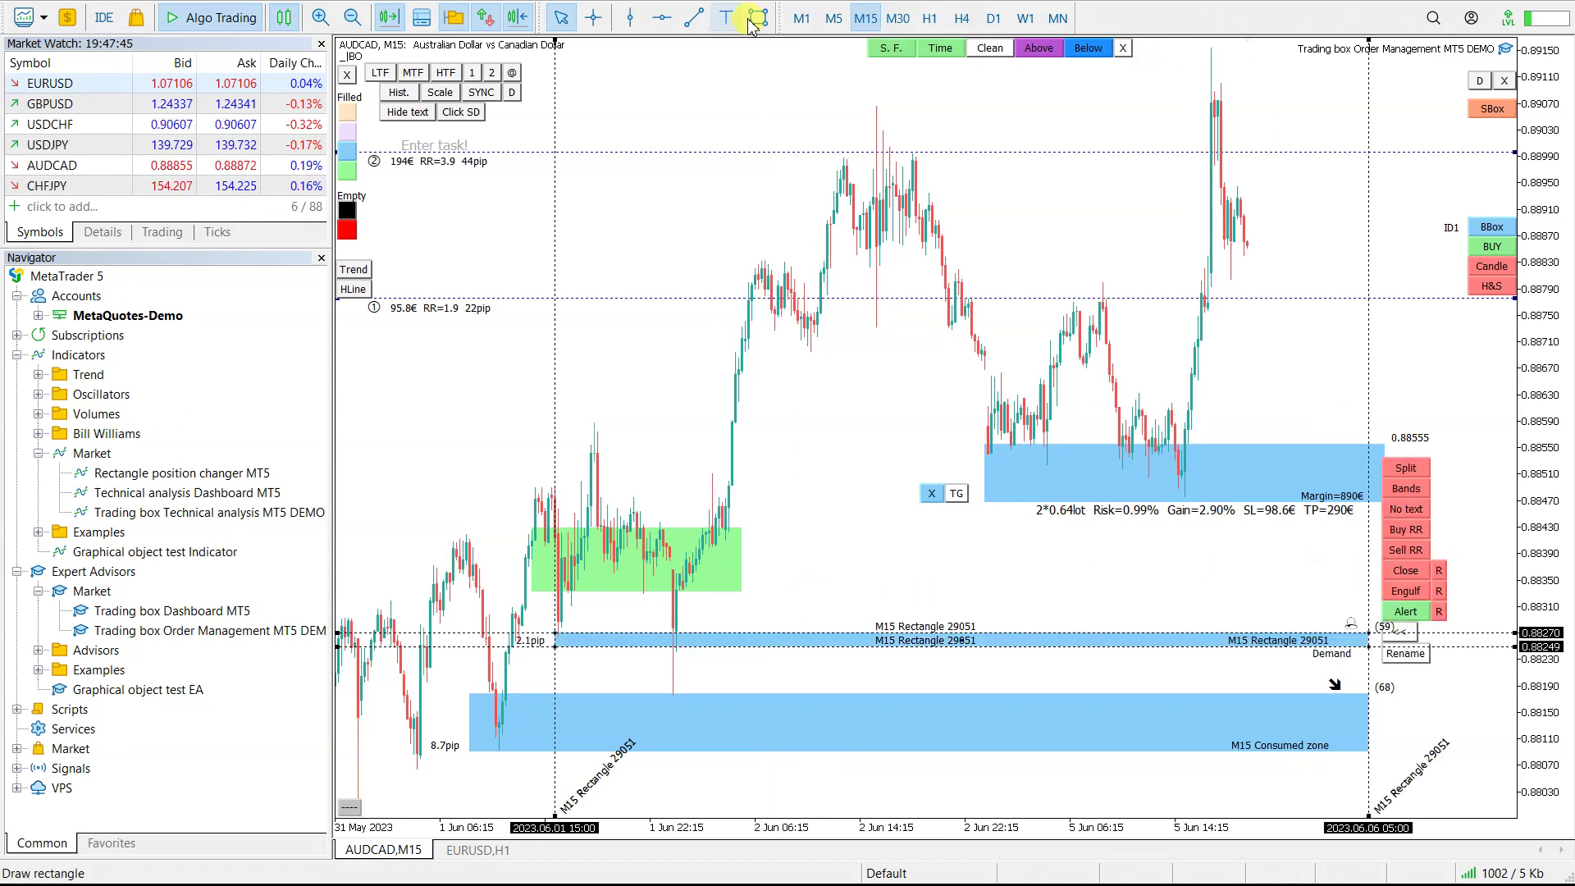
drag(1191, 81, 1296, 120)
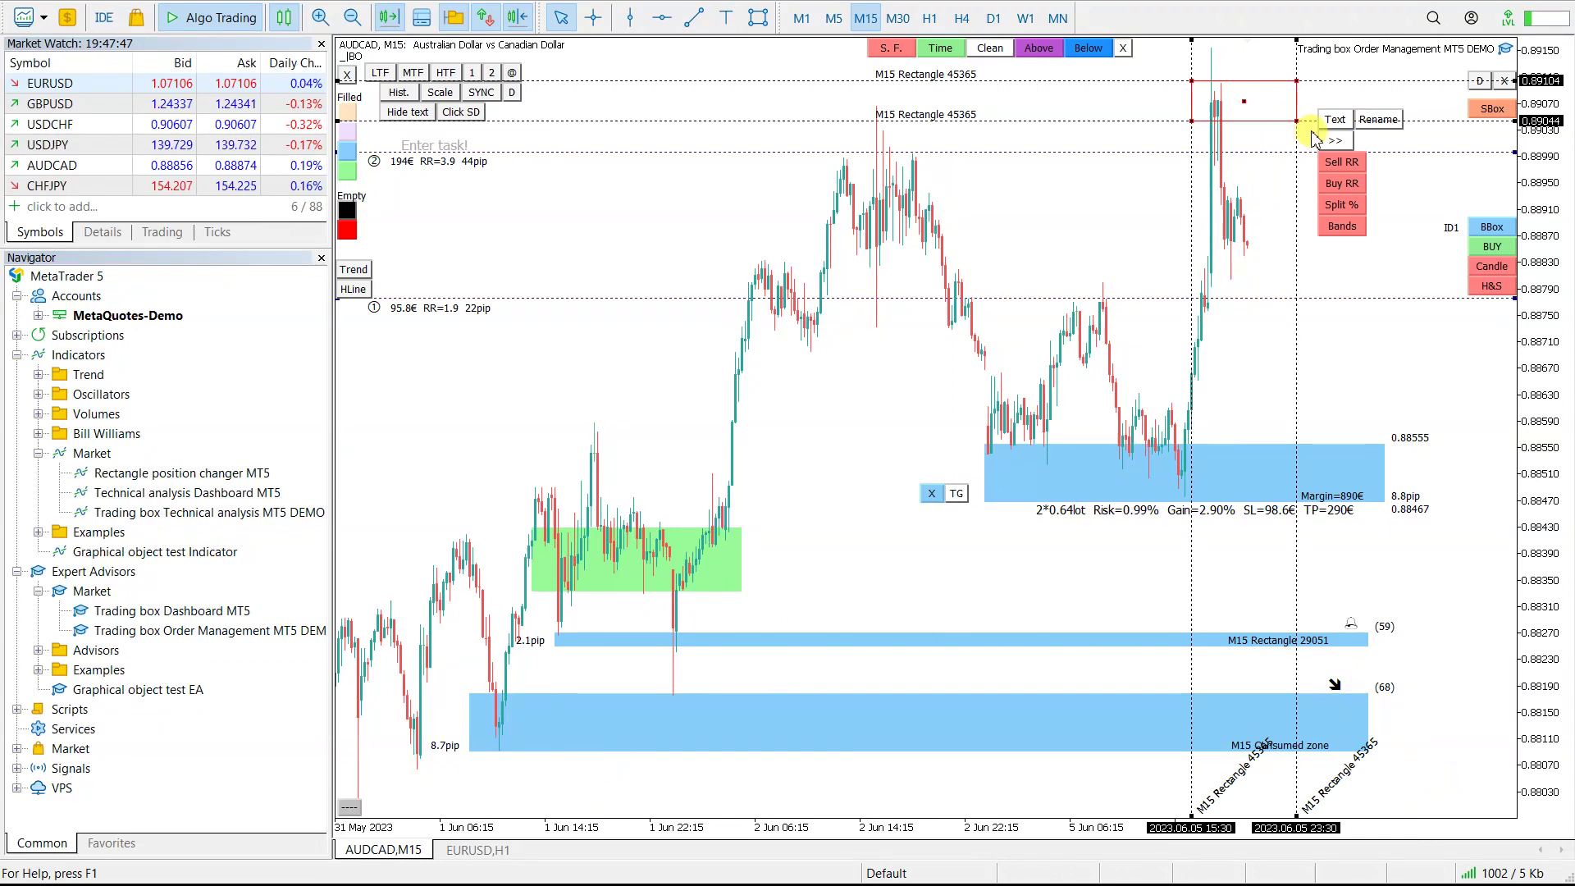
click(1342, 141)
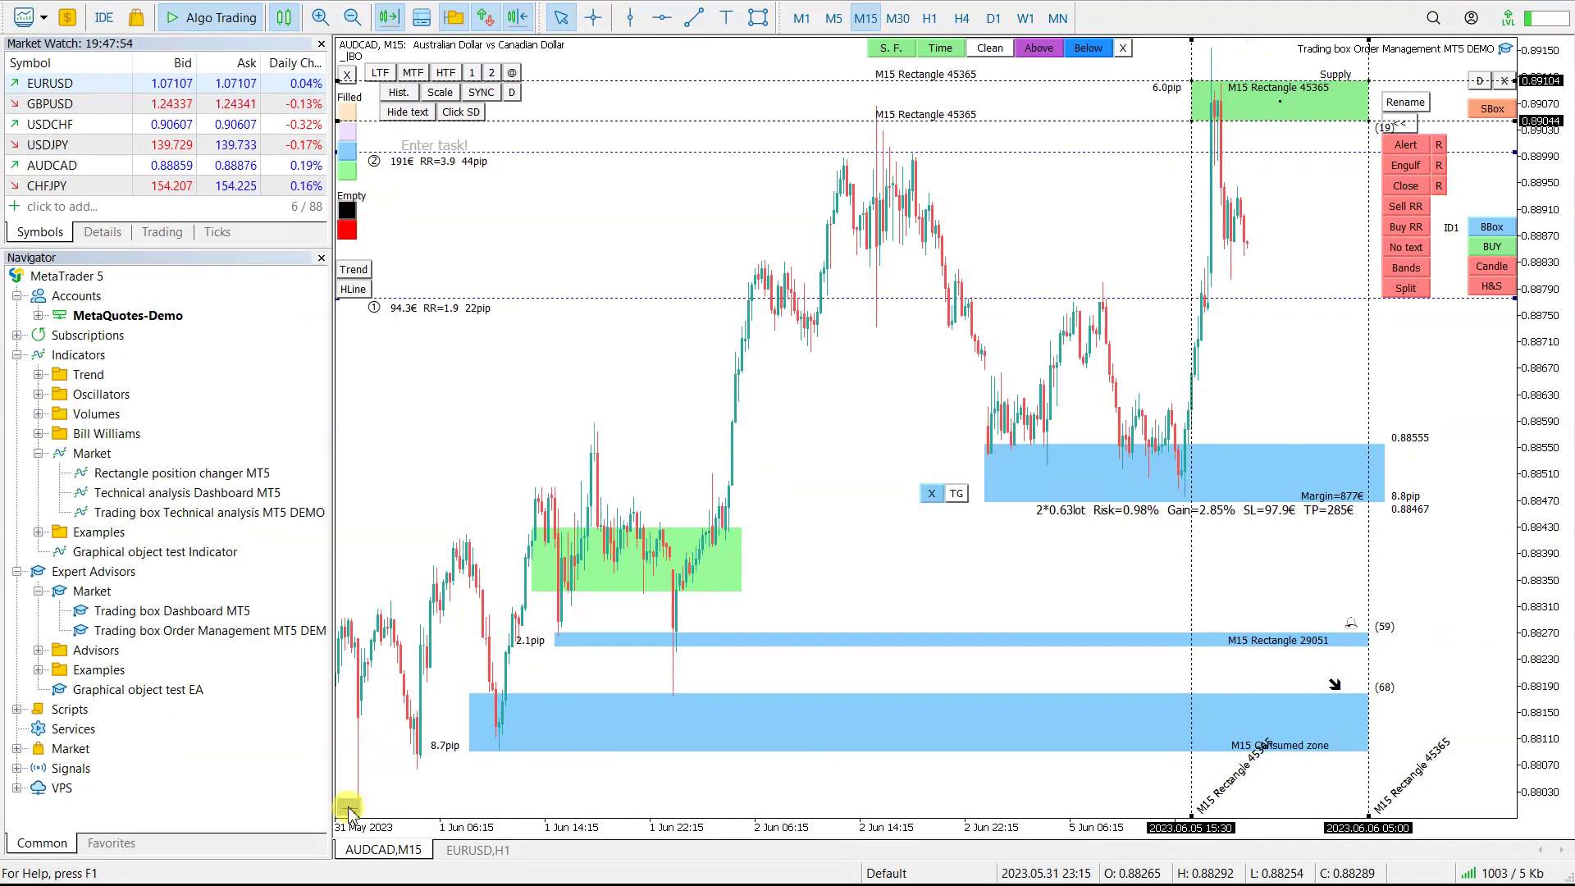
click(1200, 125)
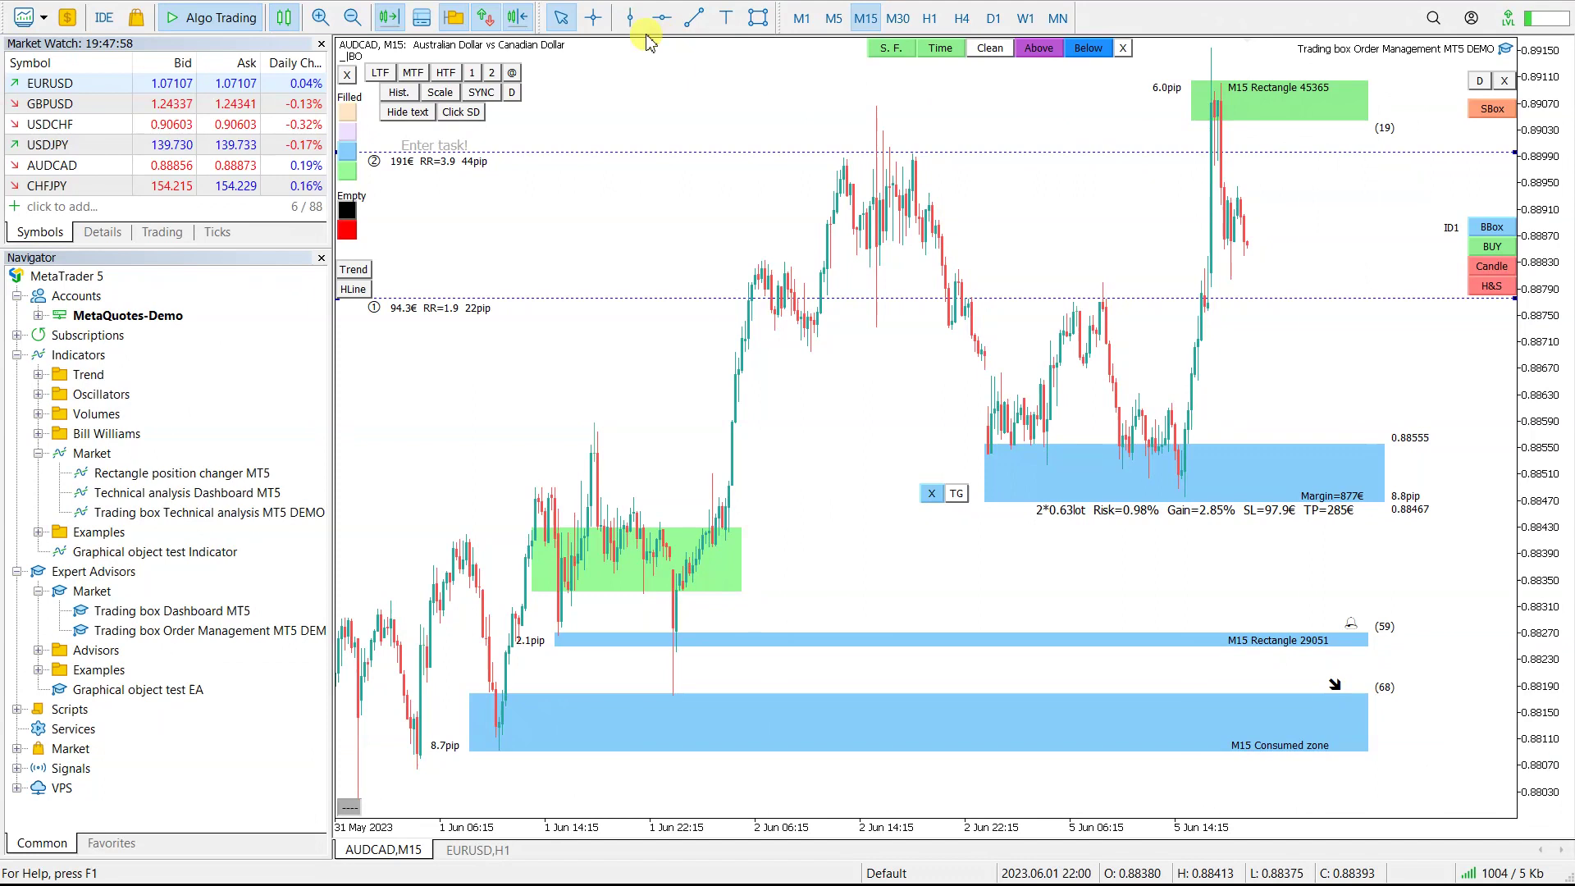
click(758, 18)
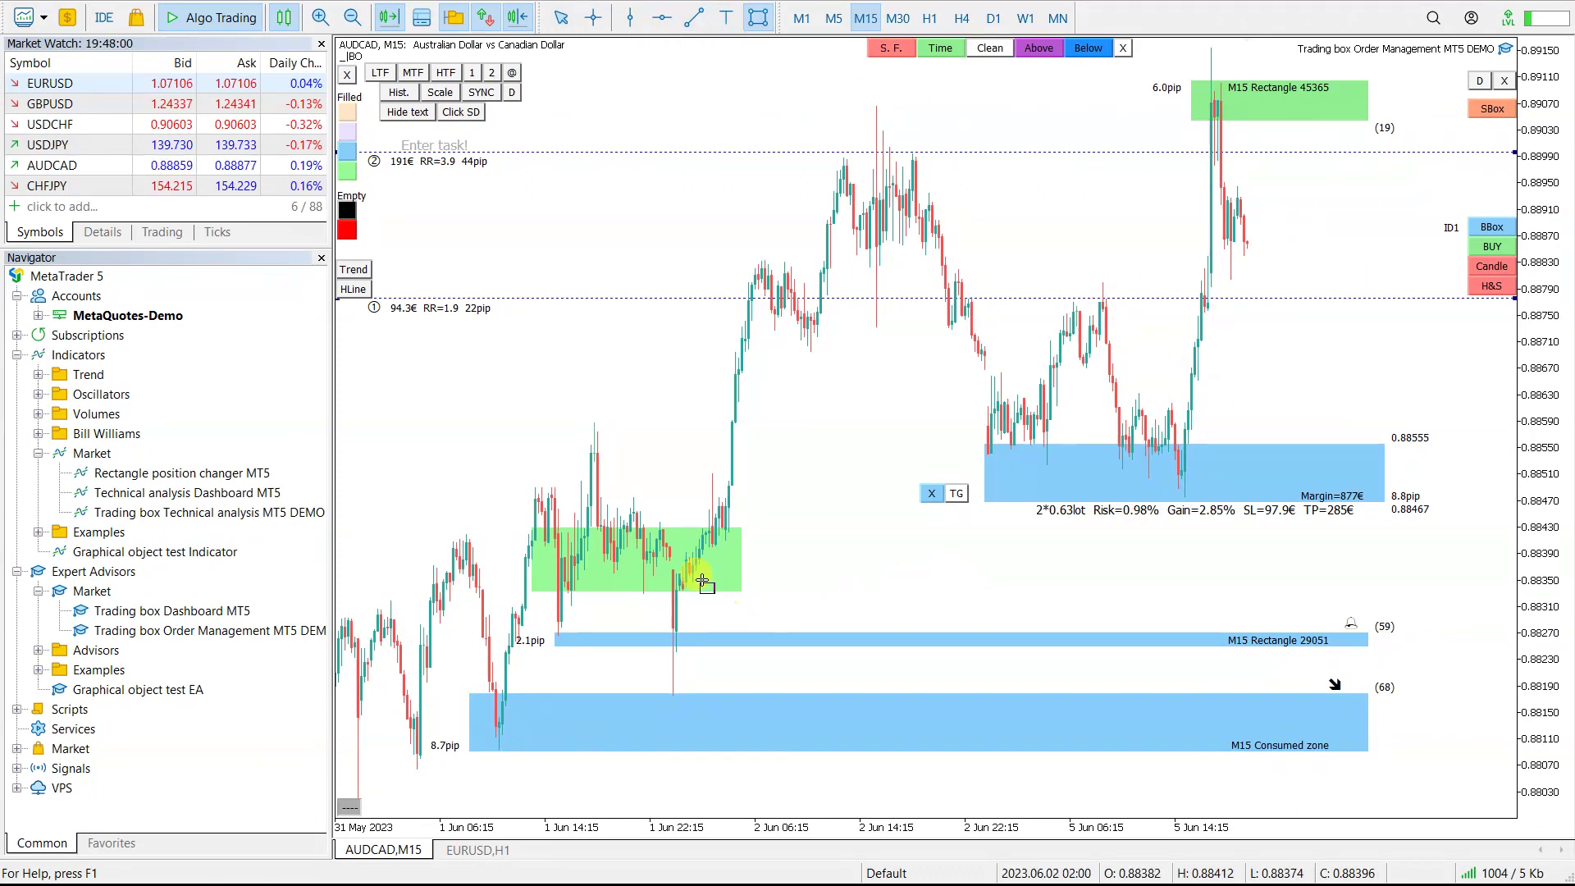
drag(666, 572, 909, 595)
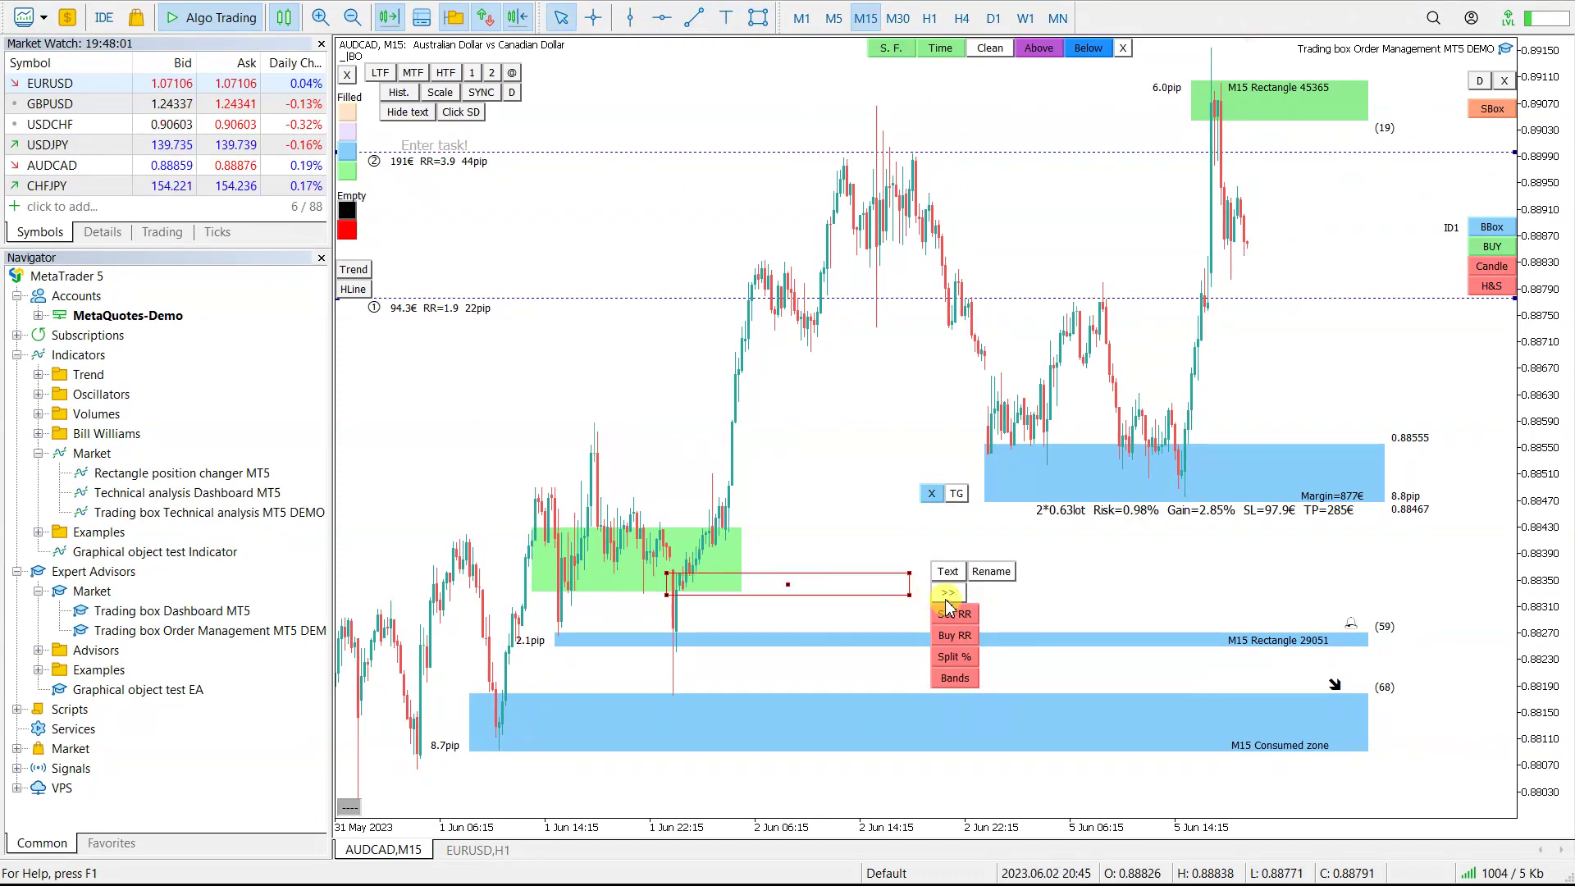
click(947, 601)
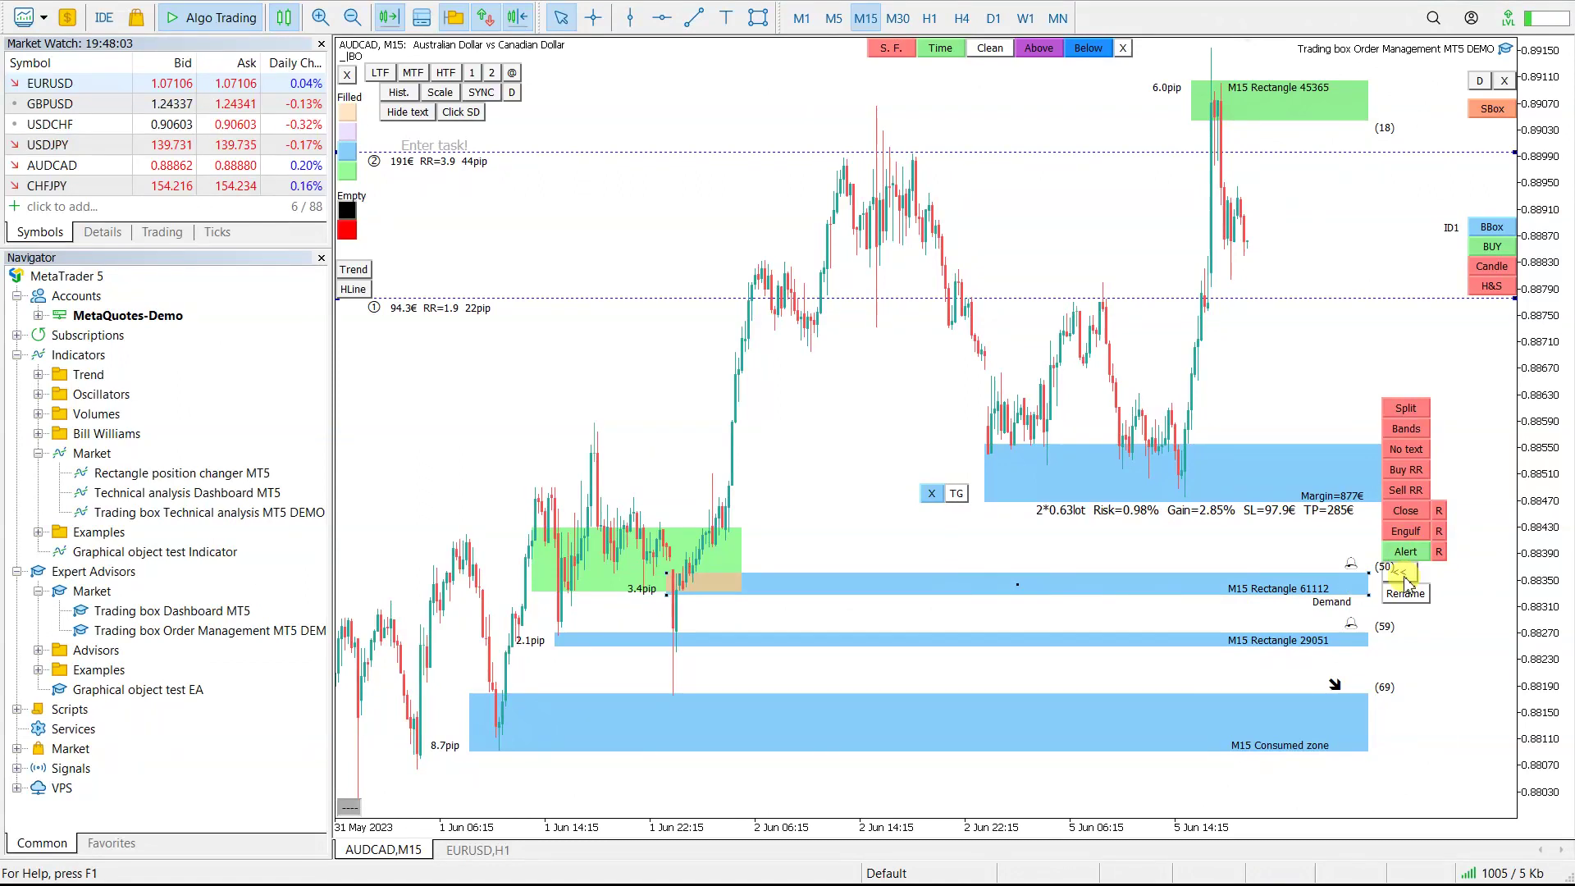
click(1375, 604)
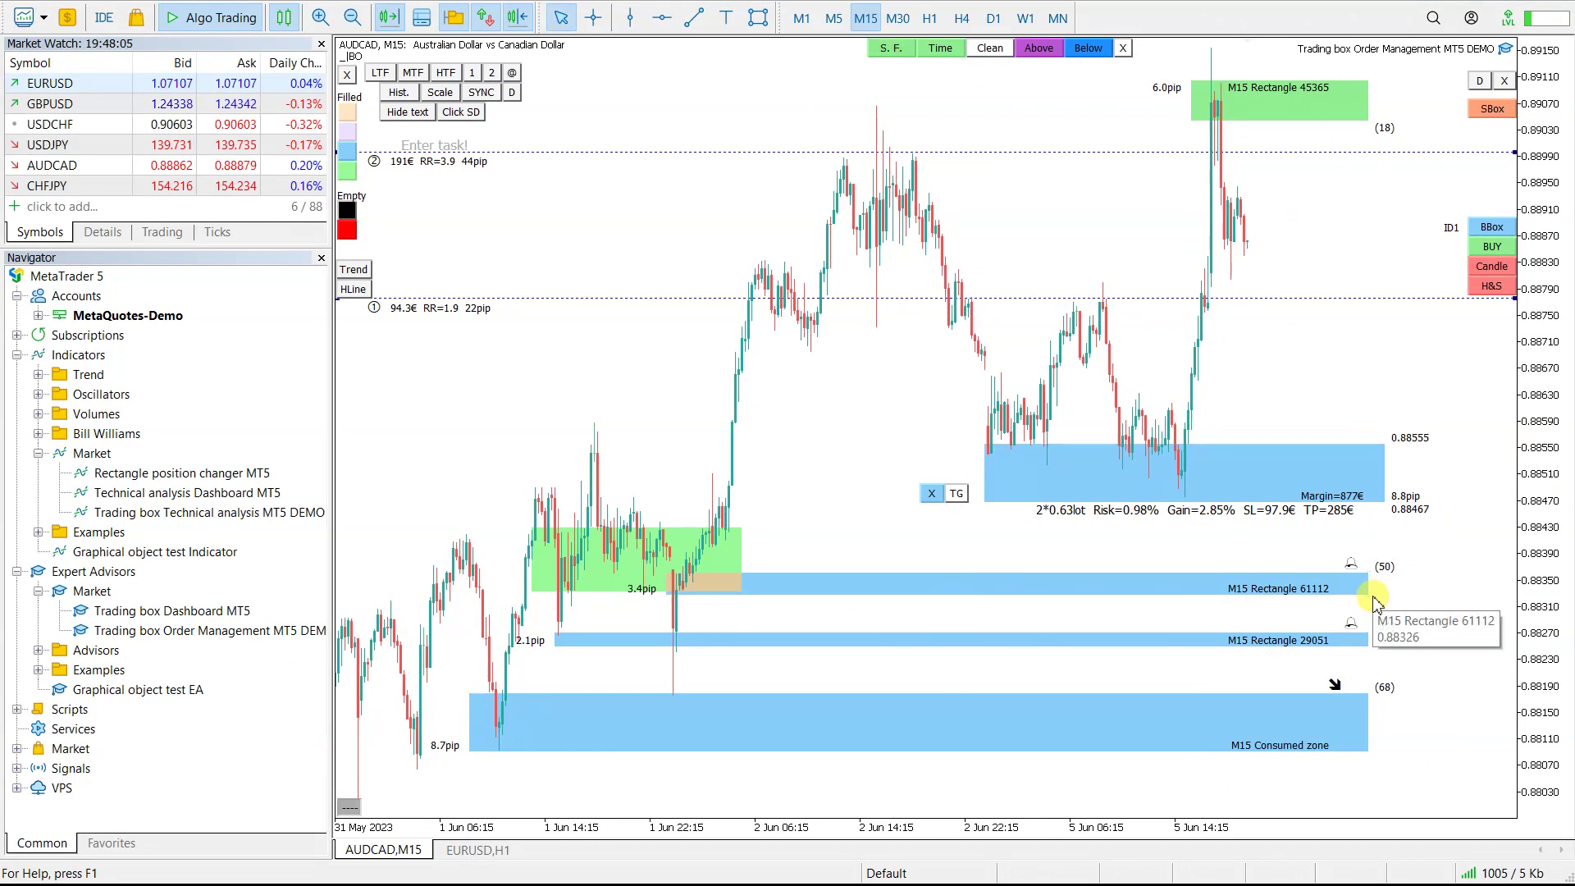
- Draw two flat trendlines above the buy box, each with an alert enabled
click(695, 20)
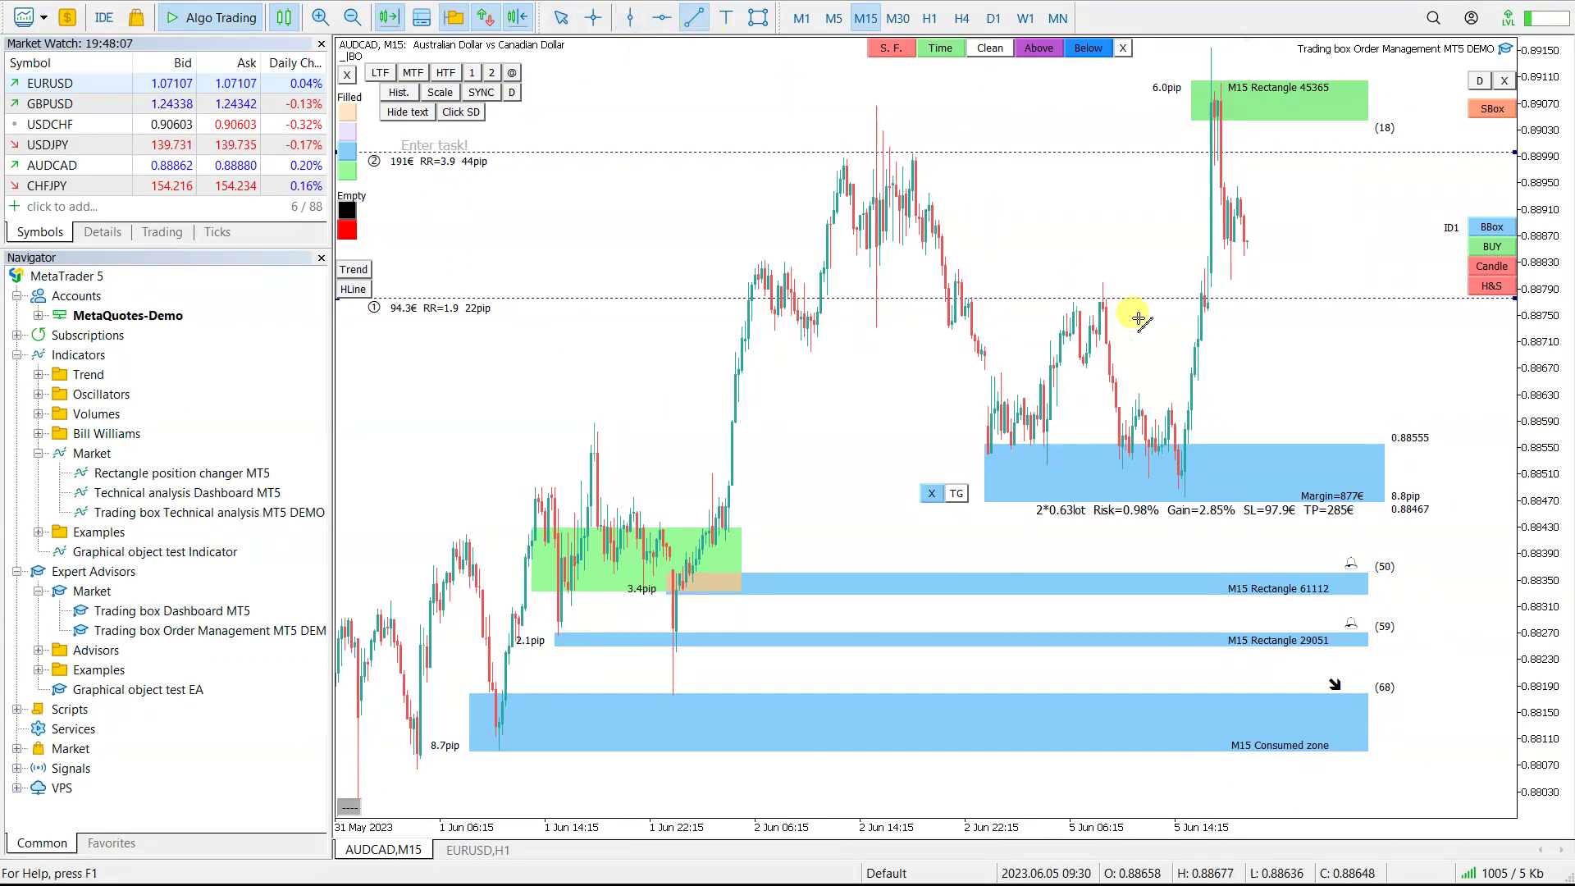
drag(1085, 361, 1140, 361)
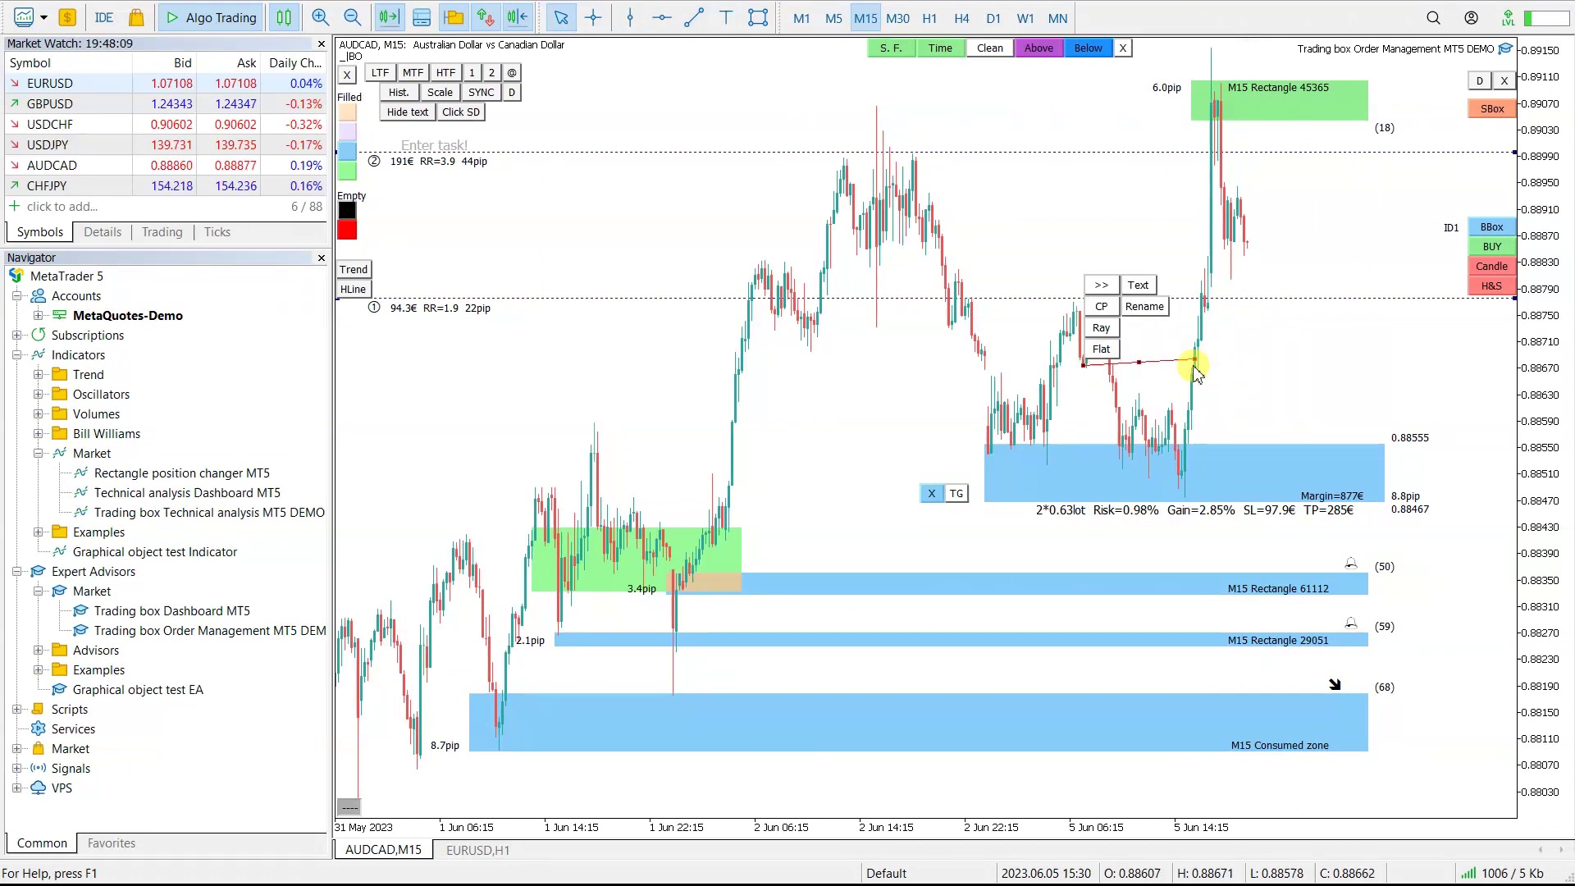
click(1206, 370)
click(1401, 359)
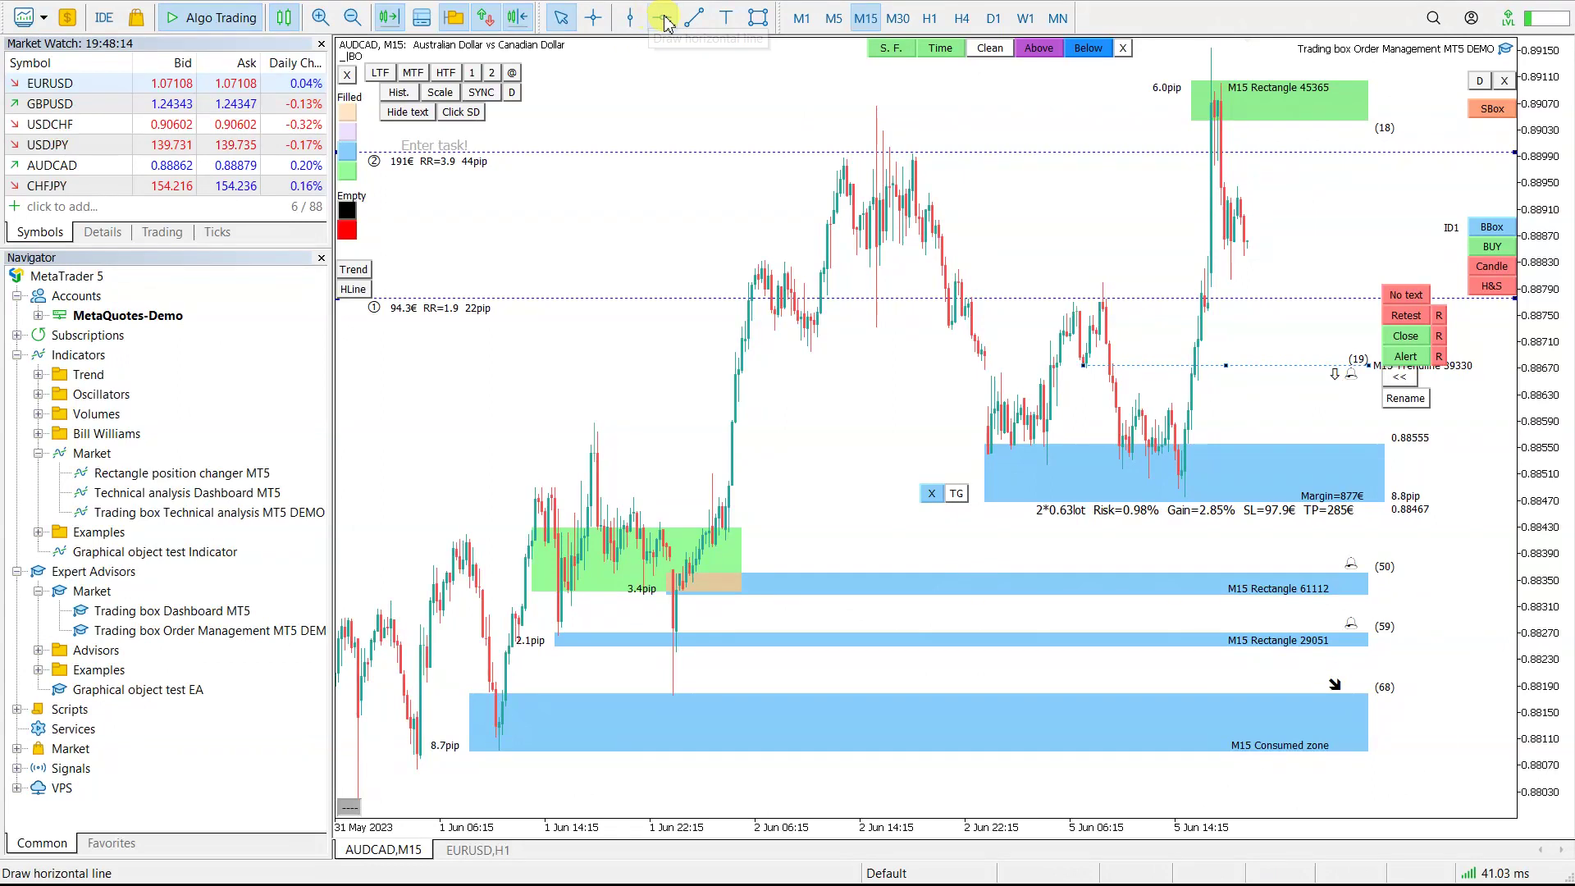
drag(1168, 408, 1260, 400)
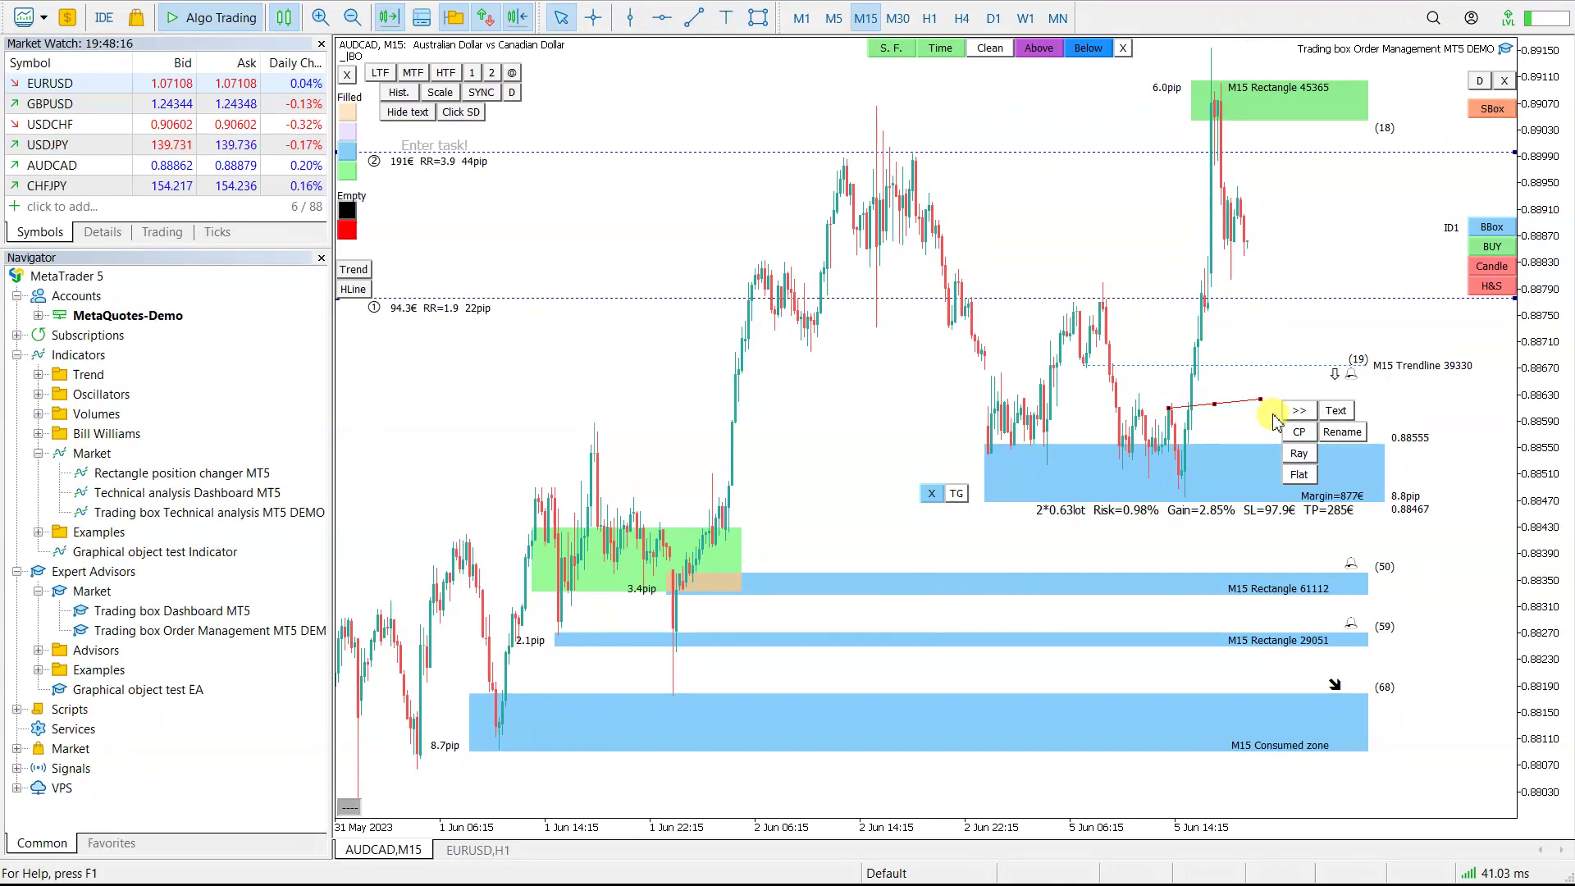
click(1303, 411)
click(1394, 402)
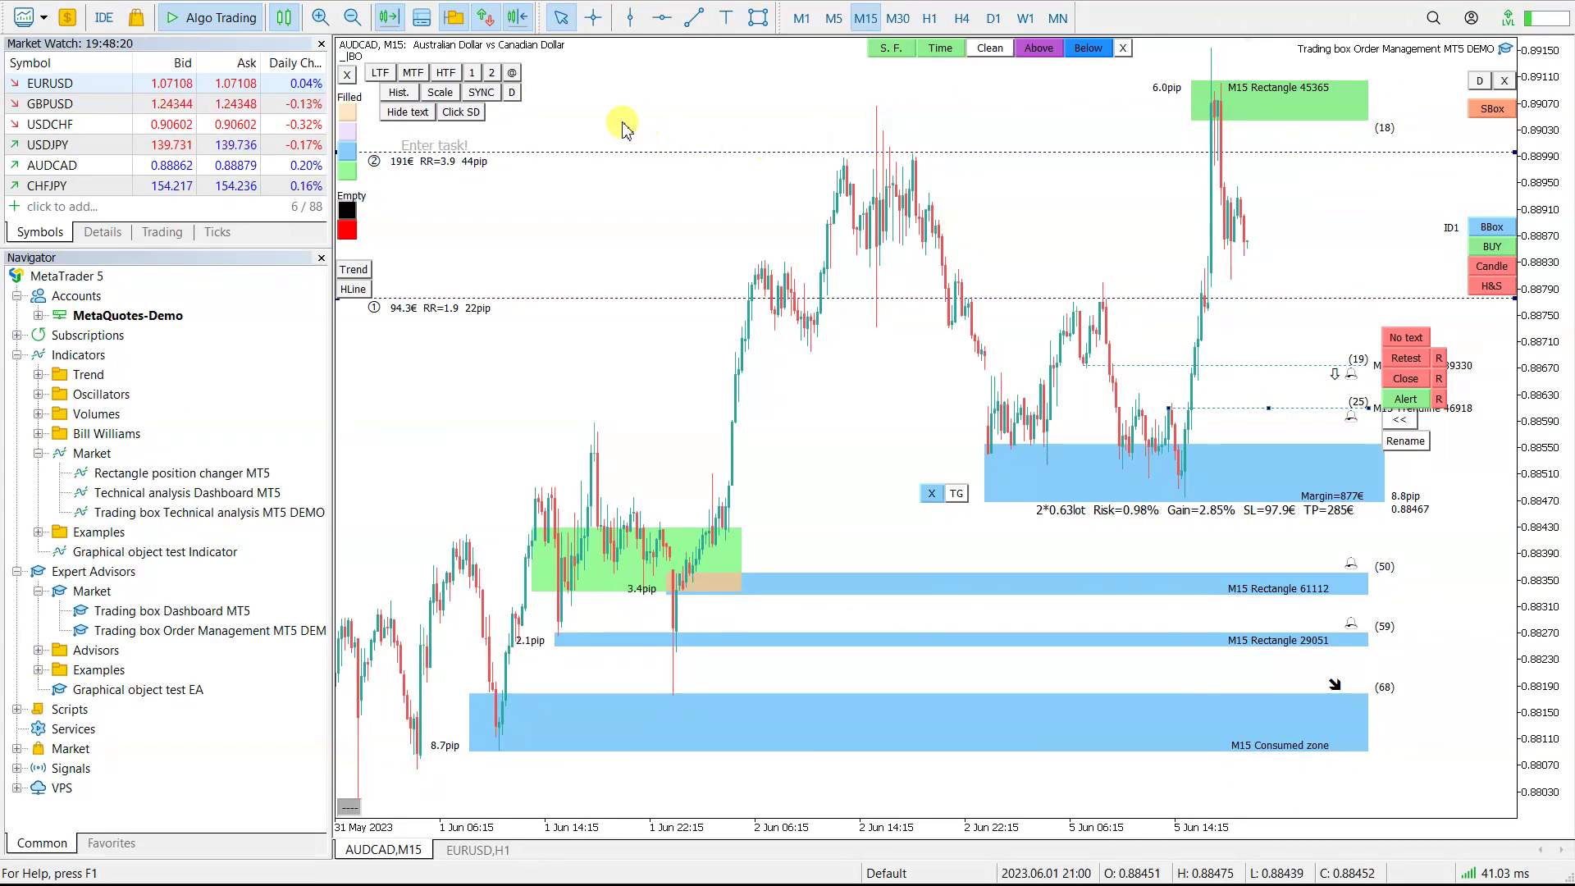
- Browse the AUDCAD rectangle and trendline lists, returning briefly to the M15 chart
click(512, 92)
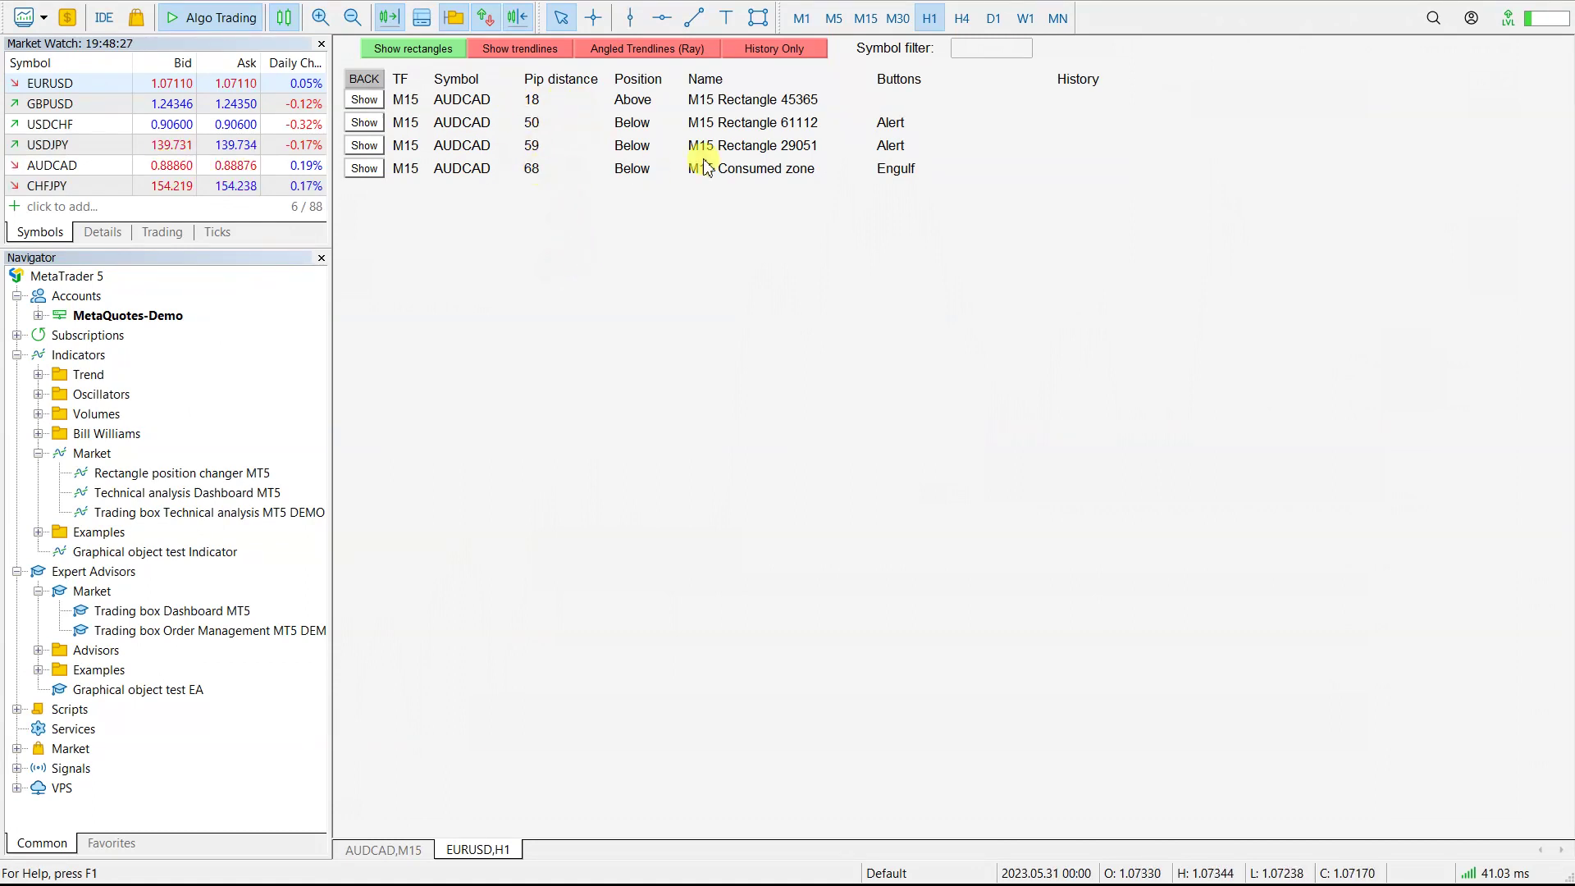
click(525, 50)
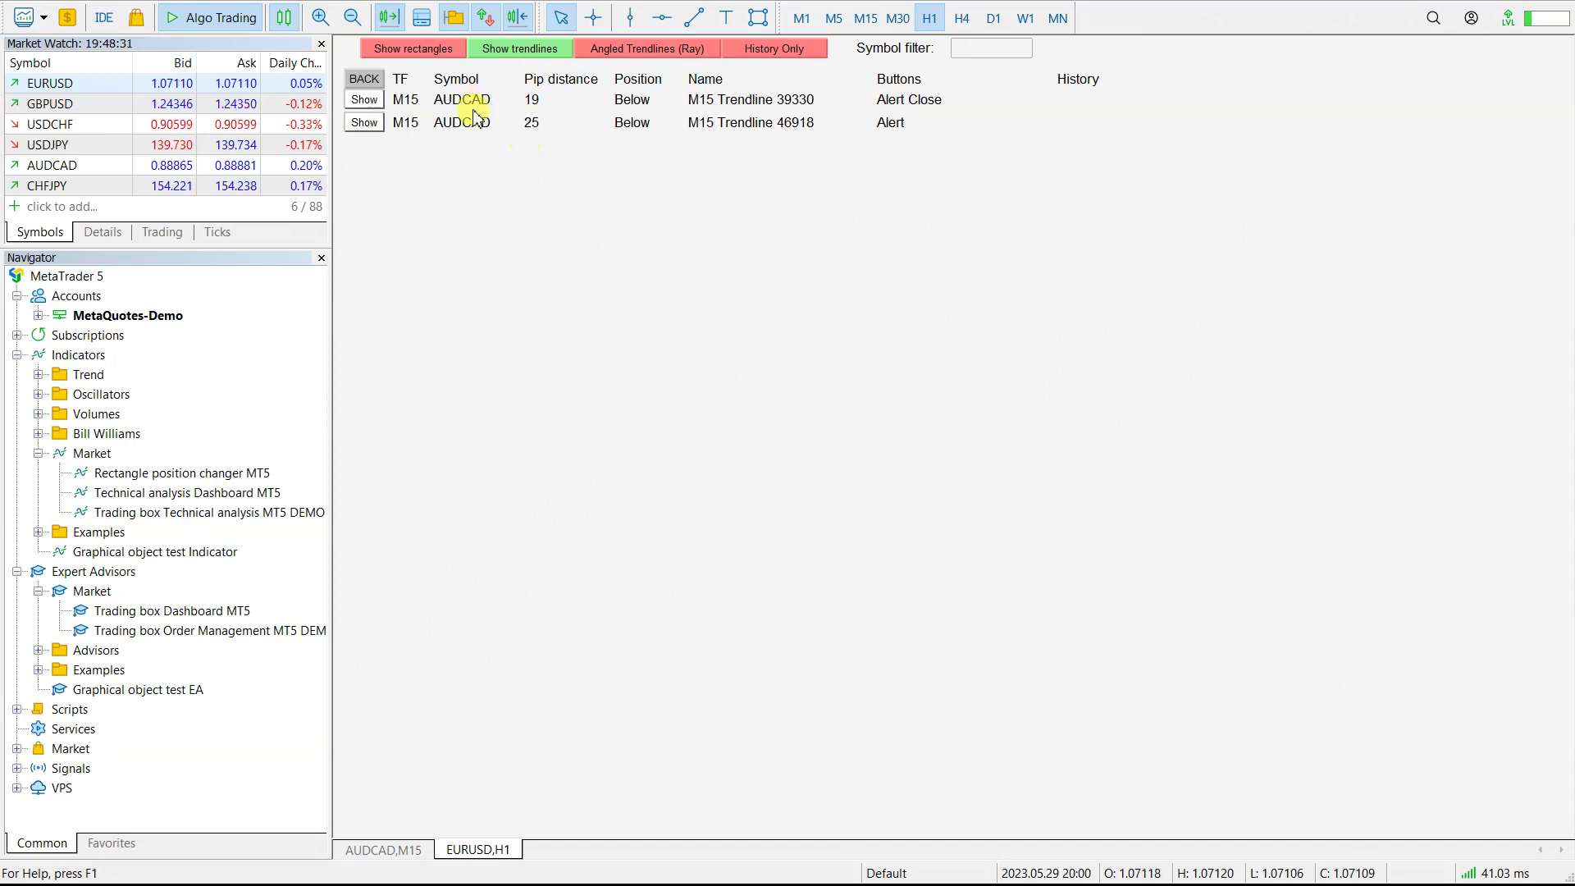
click(407, 56)
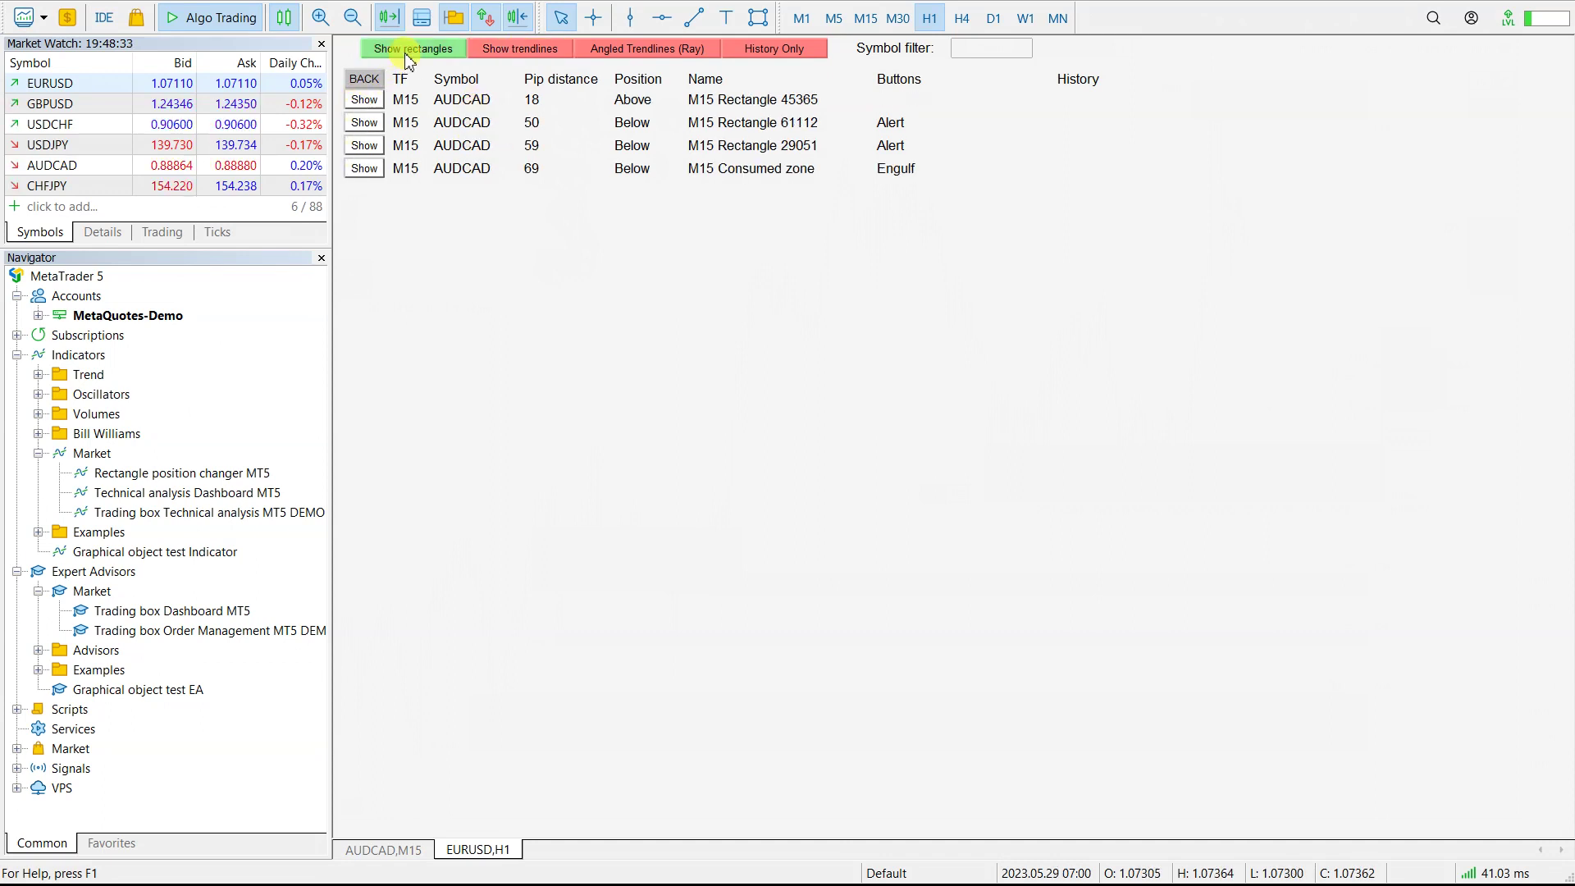
click(366, 146)
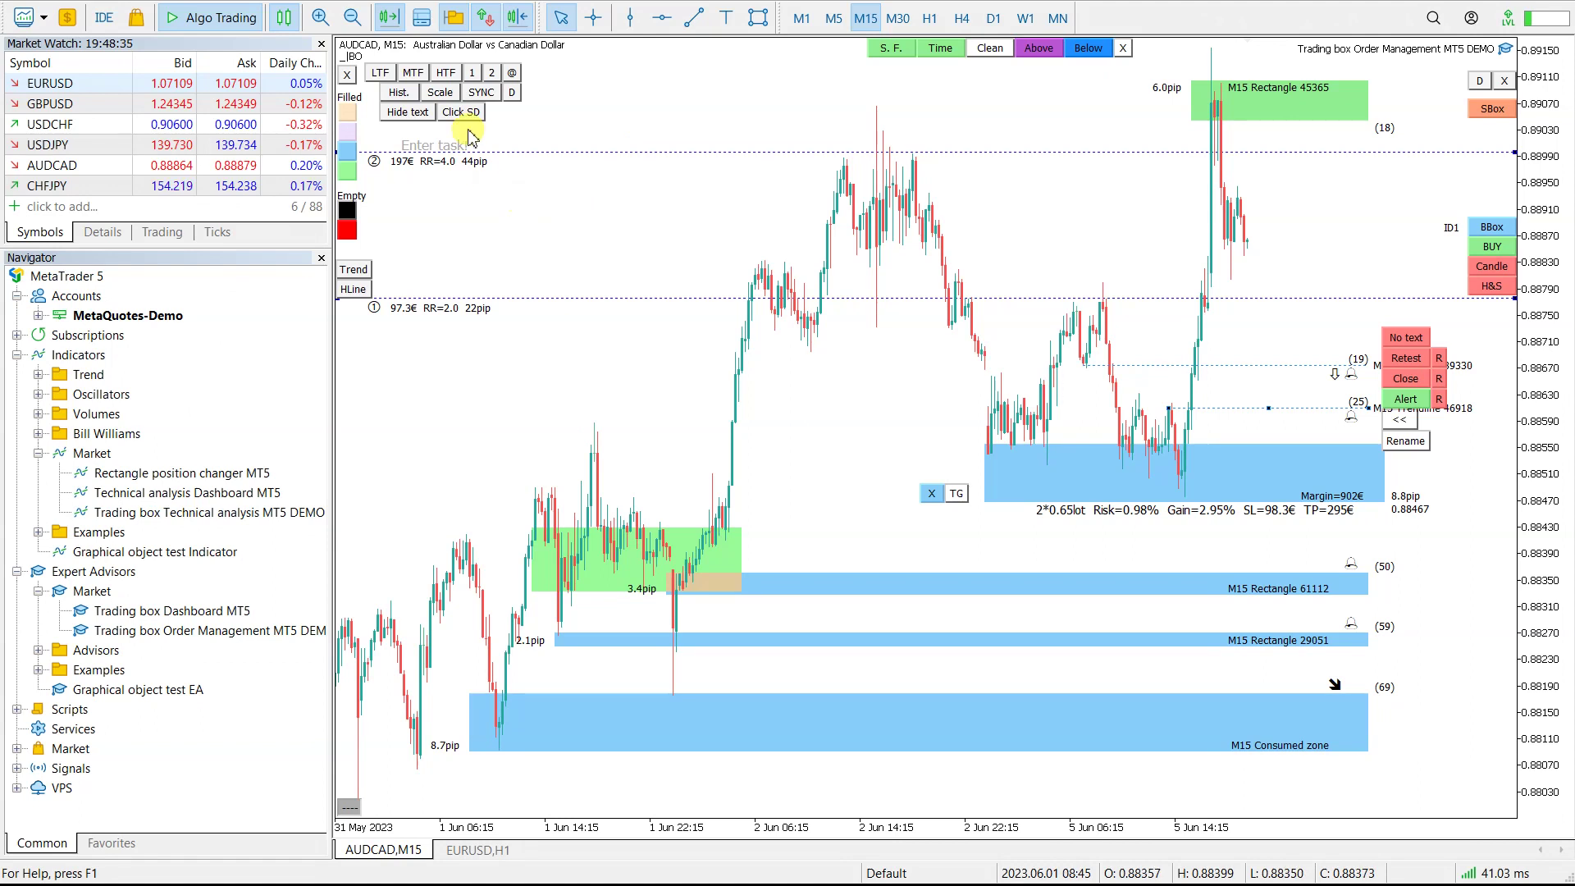
click(513, 94)
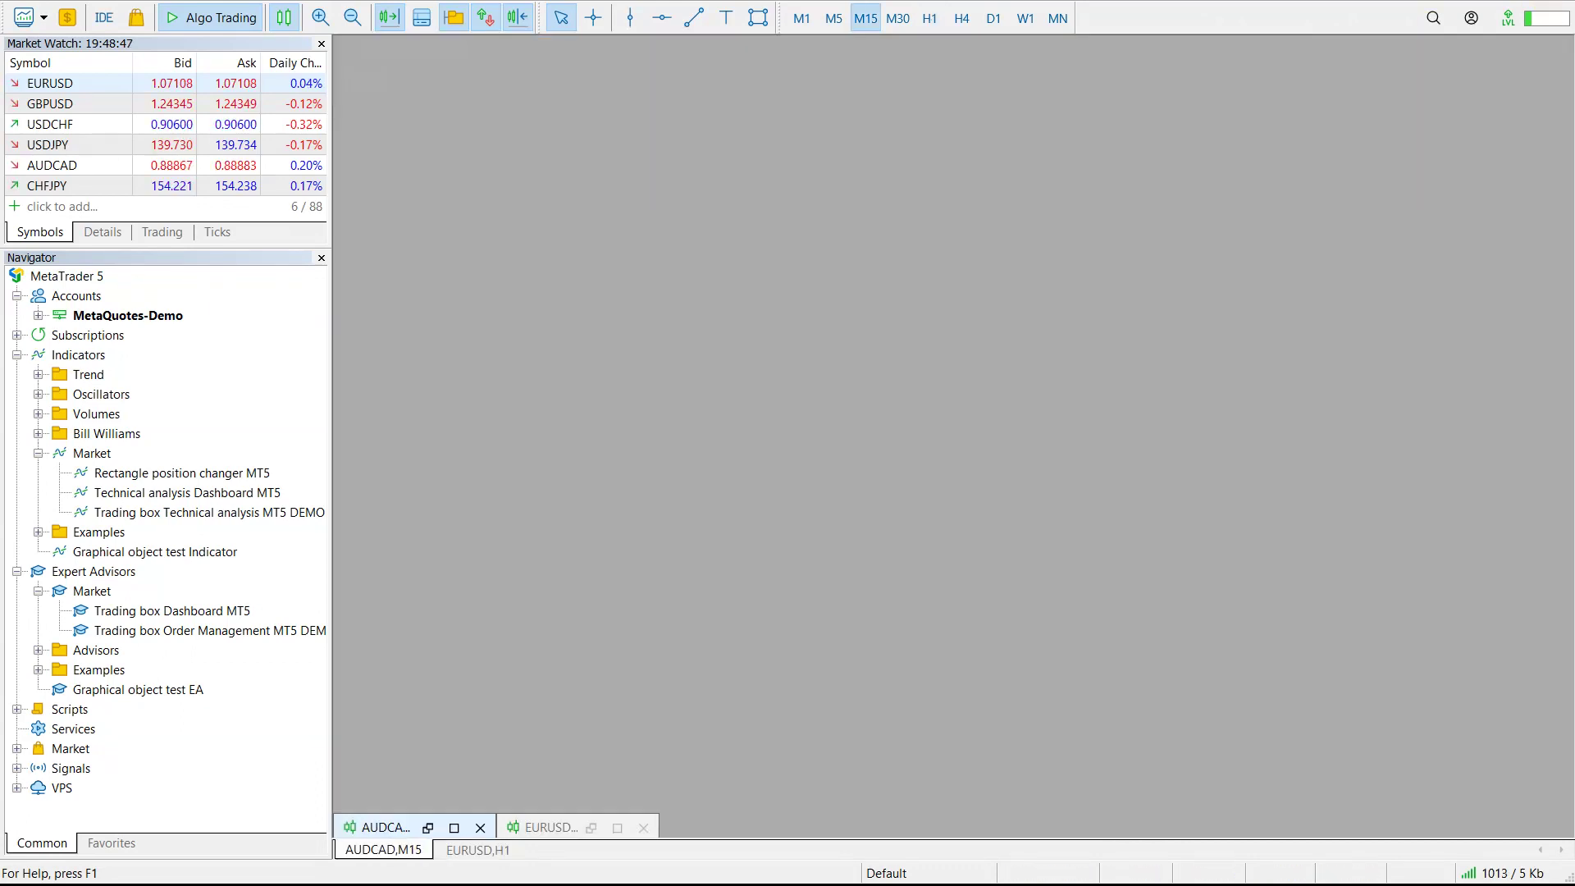
- Run Trading box Dashboard MT5 on a new EURUSD H1 chart, then jump to AUDCAD's buy box
drag(99, 82, 604, 116)
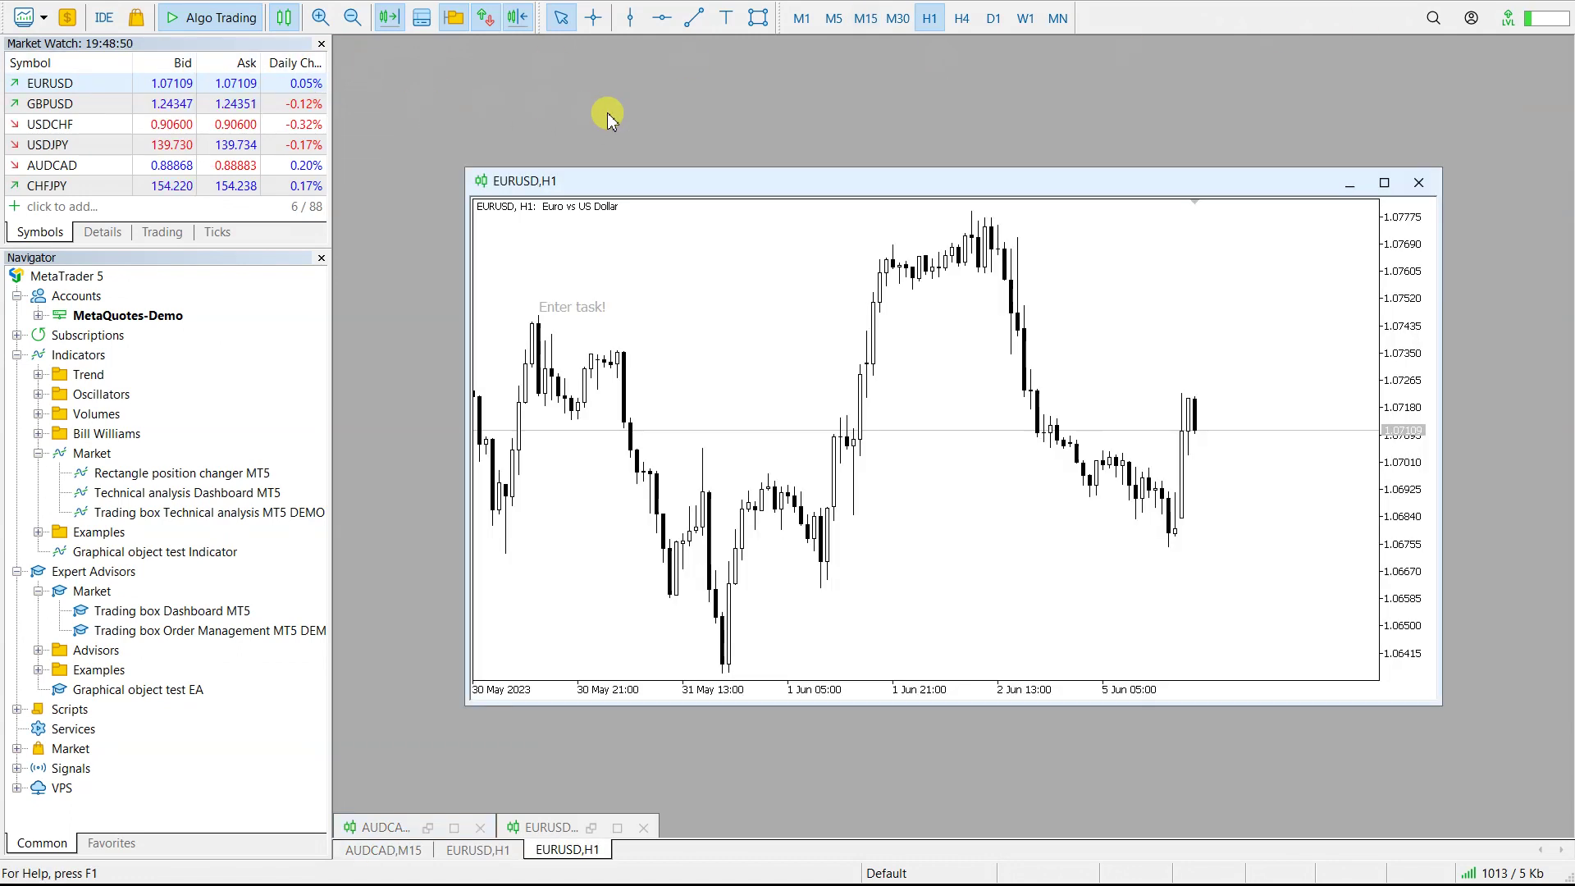
click(1385, 172)
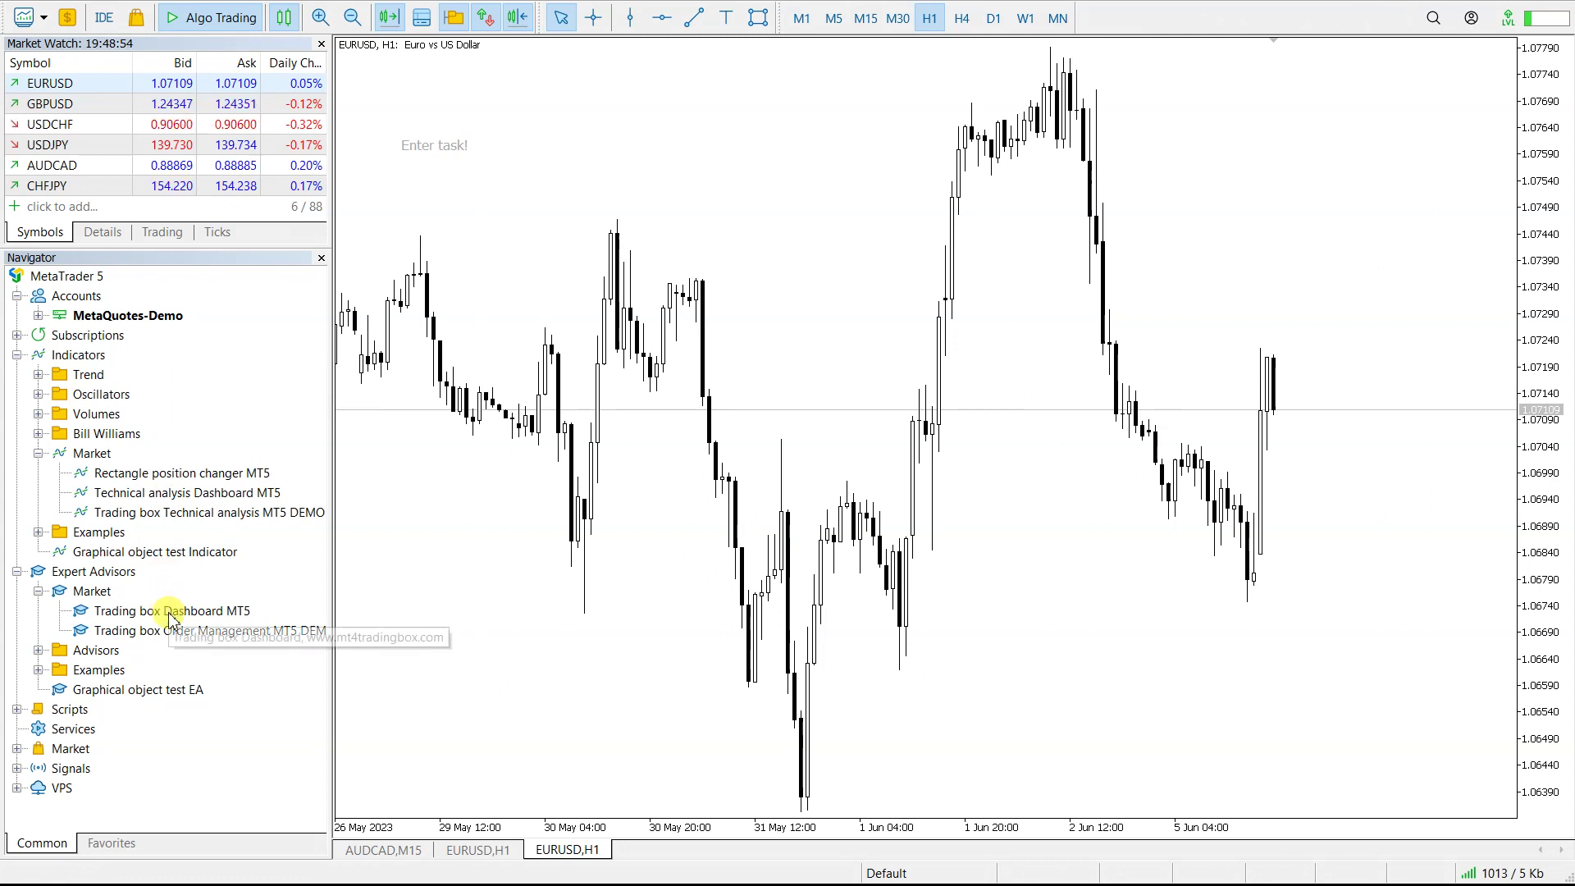
mouse_move(164, 611)
mouse_down()
mouse_move(411, 601)
mouse_move(730, 521)
mouse_up()
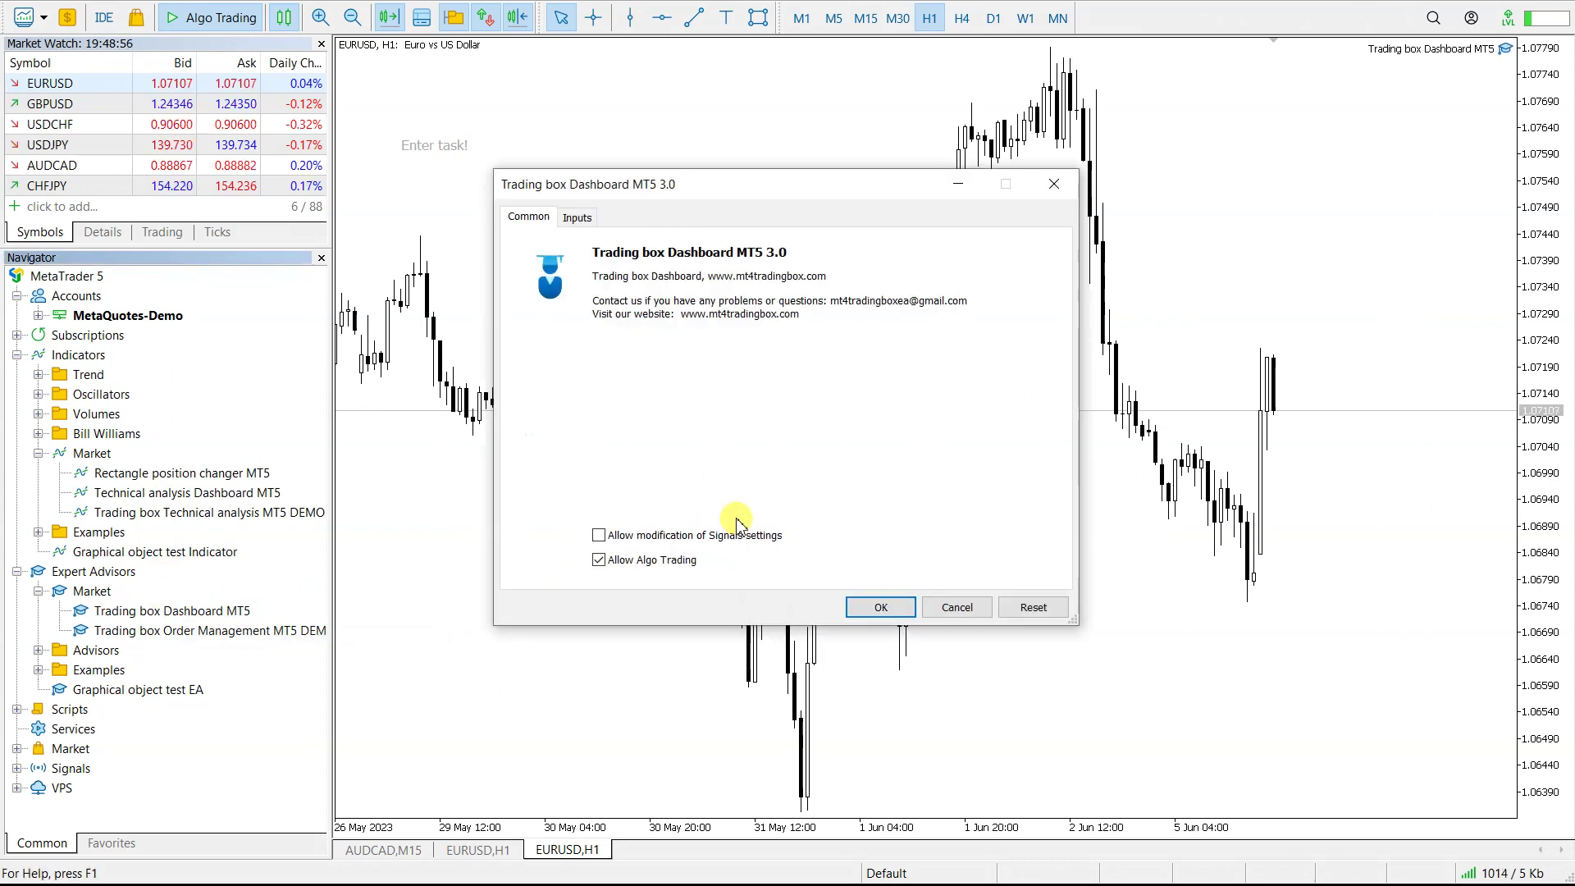
click(883, 606)
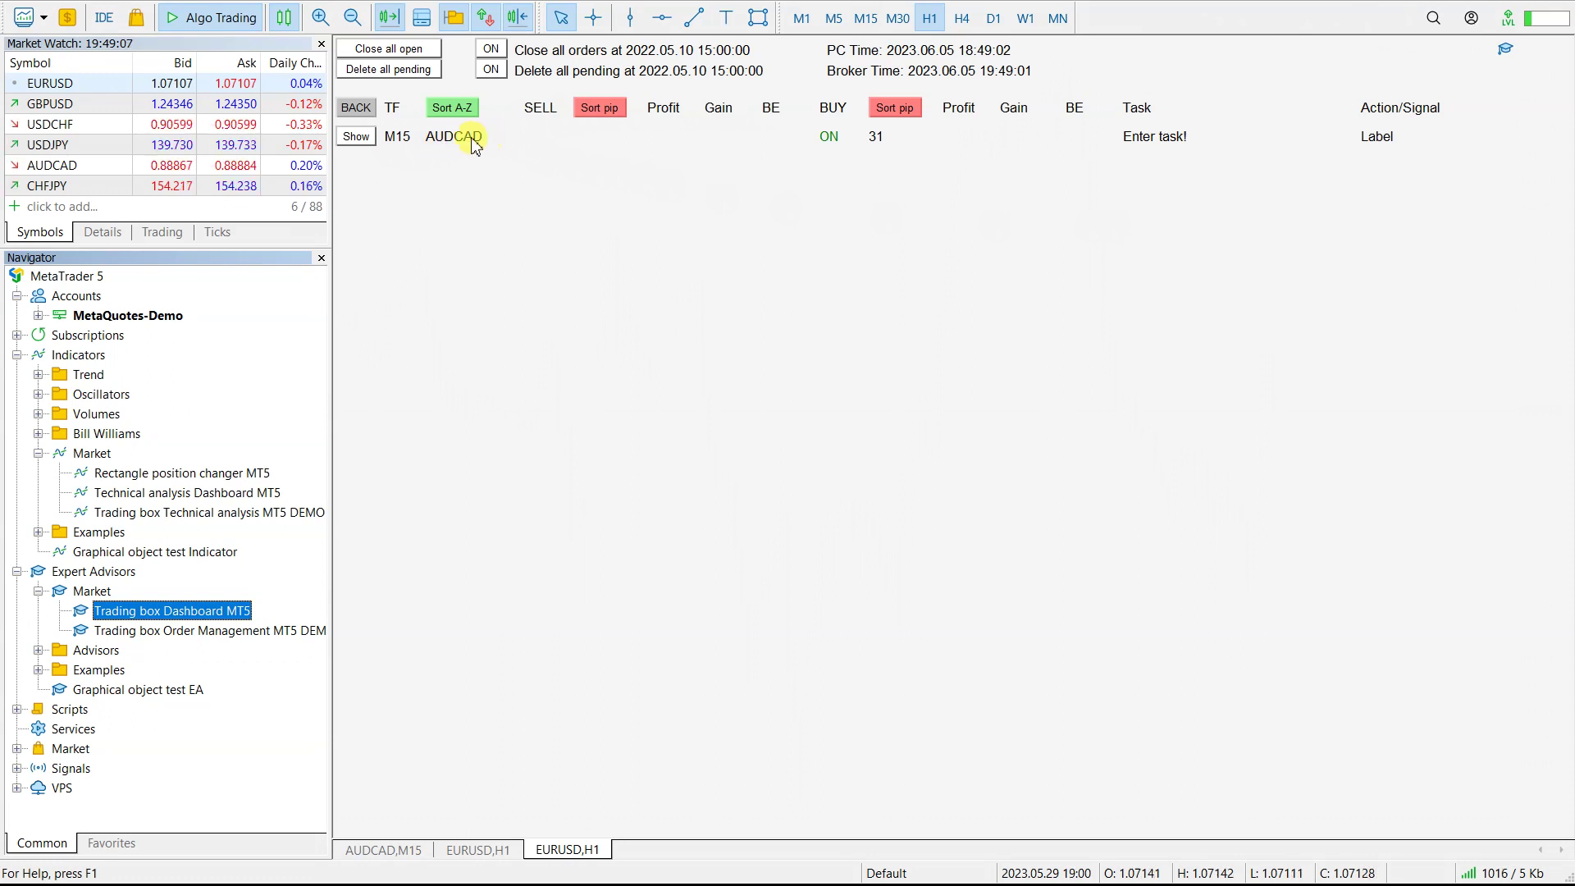
click(356, 137)
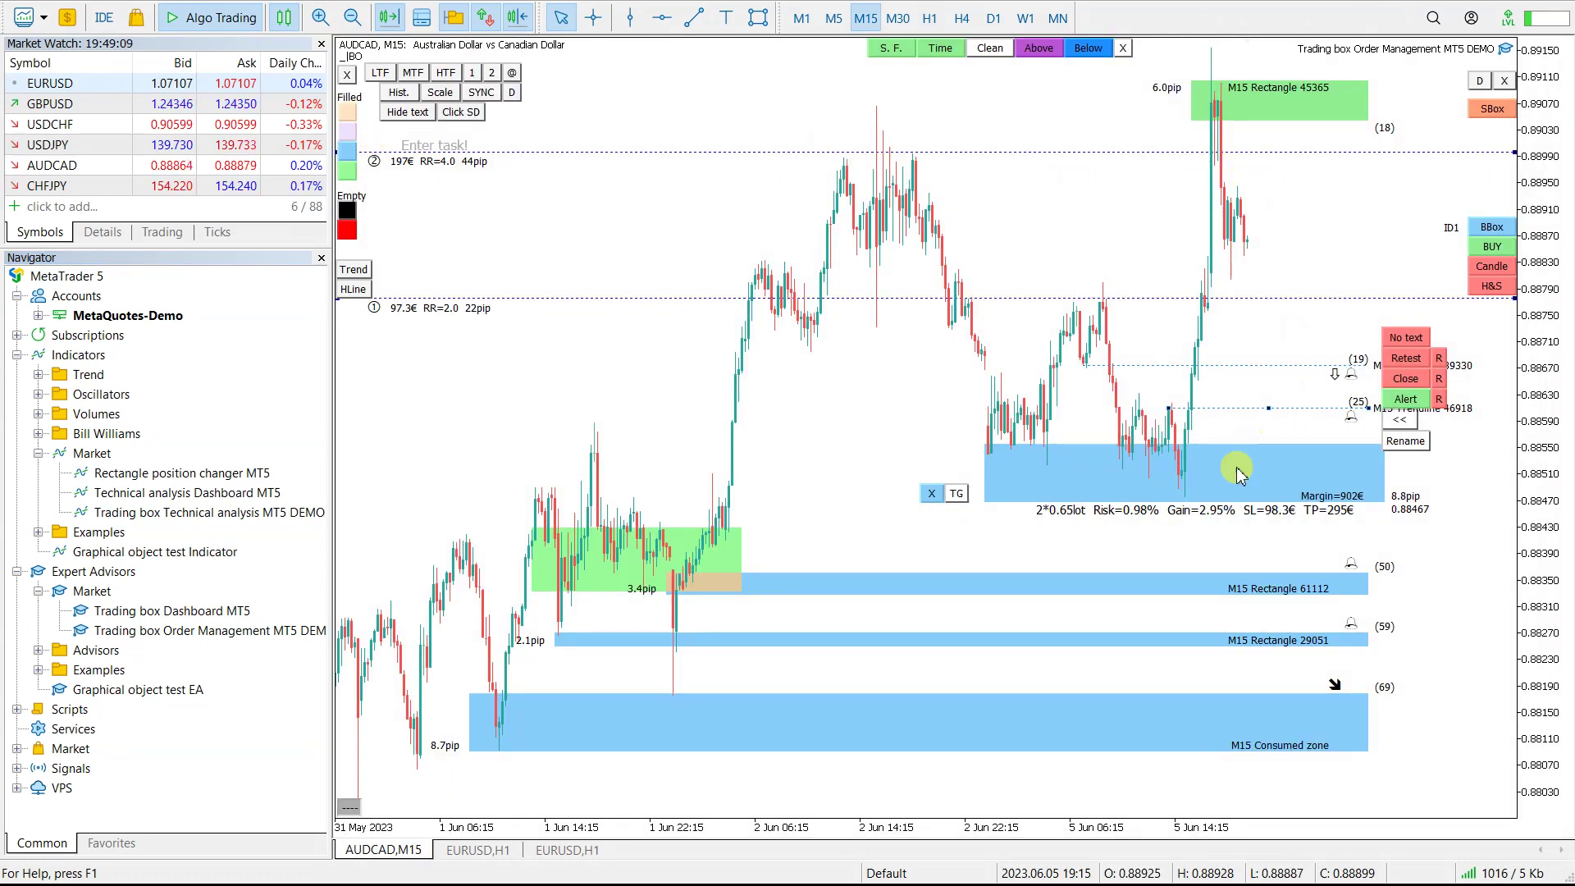
click(1013, 447)
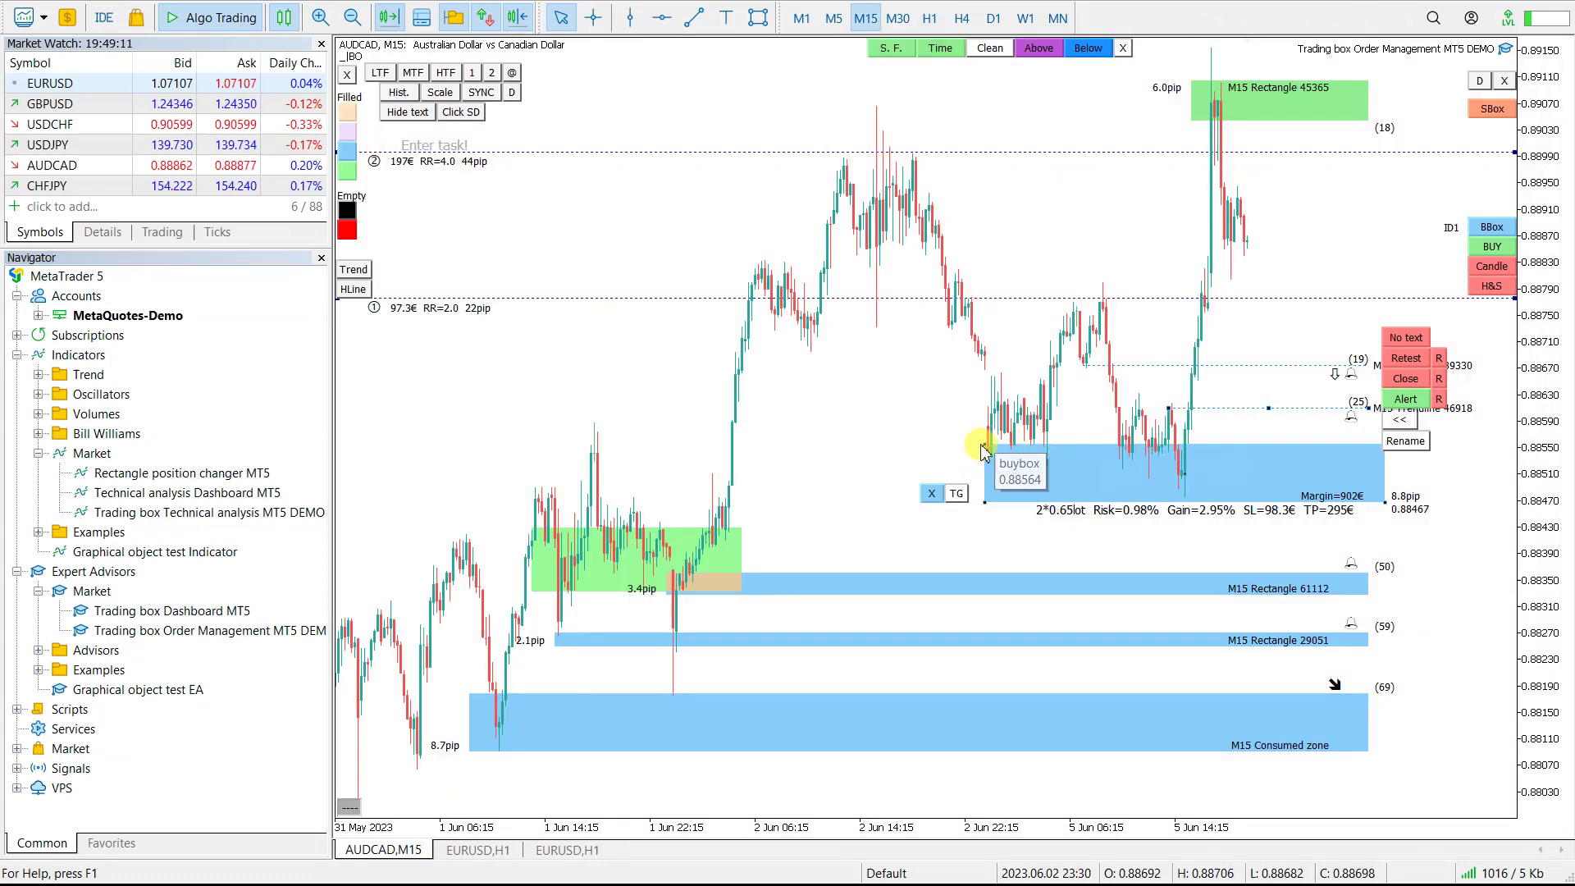
- On AUDCAD M1, size a sell box from 0.88986 to 0.88941 and open the dashboard
key(5)
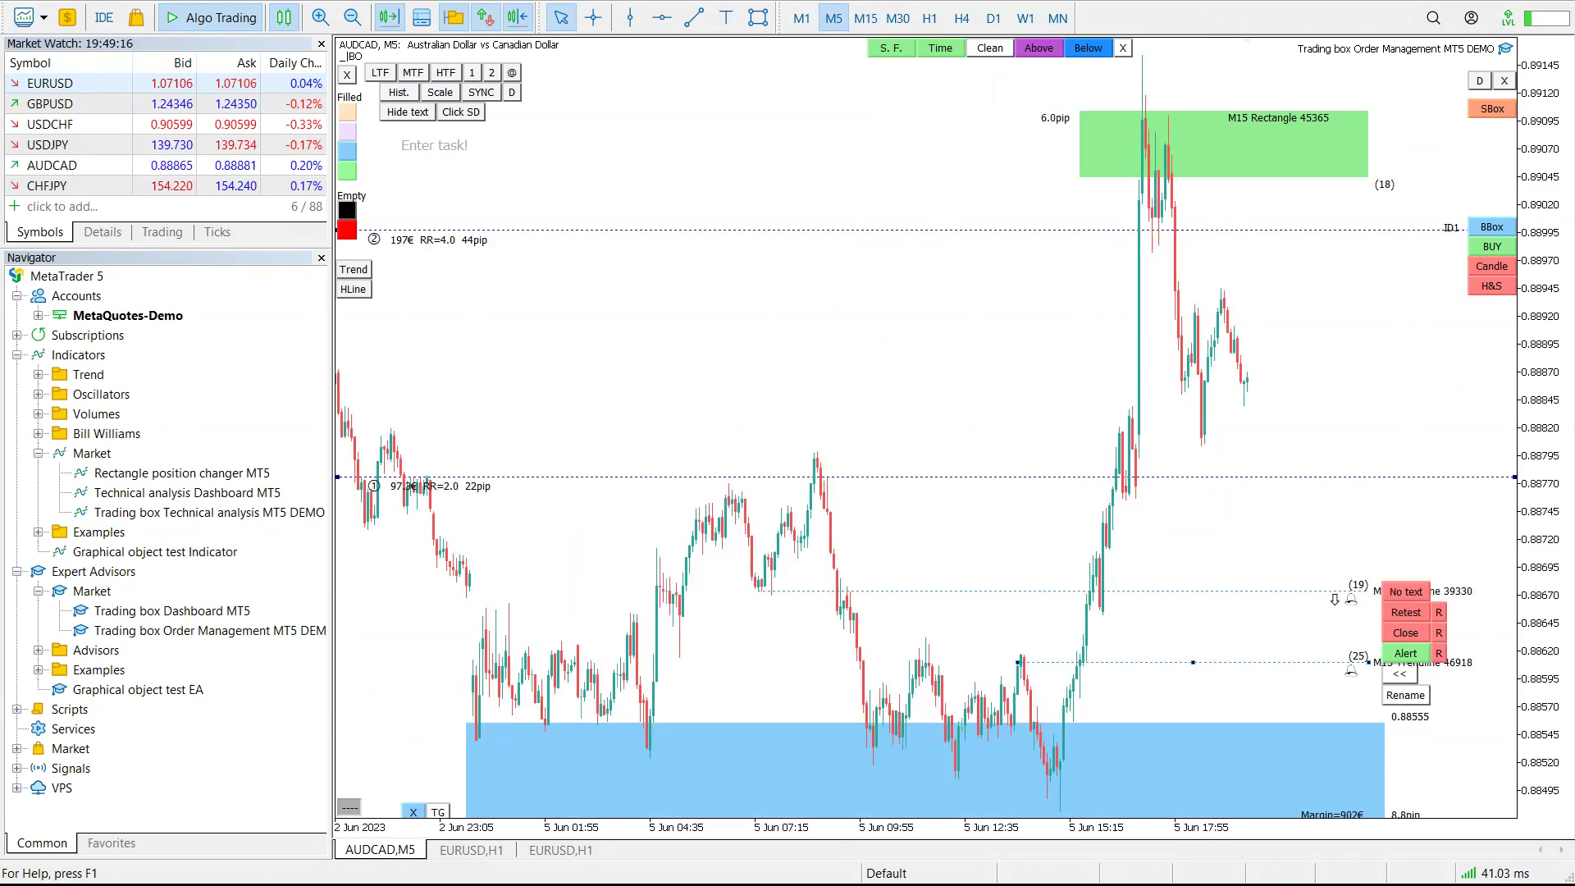
click(801, 19)
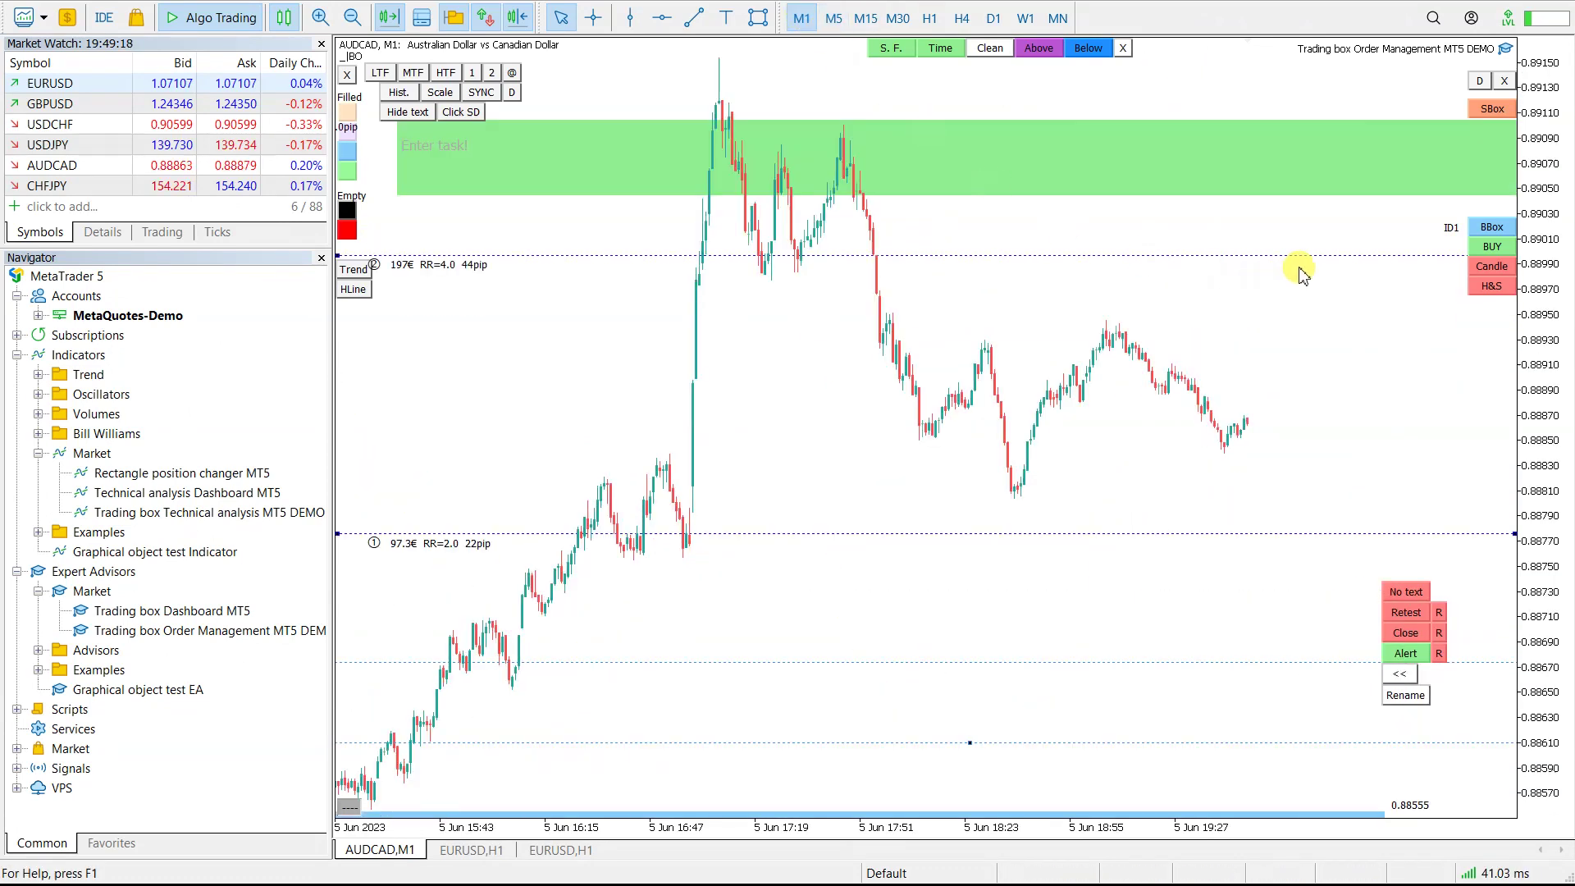
click(1485, 113)
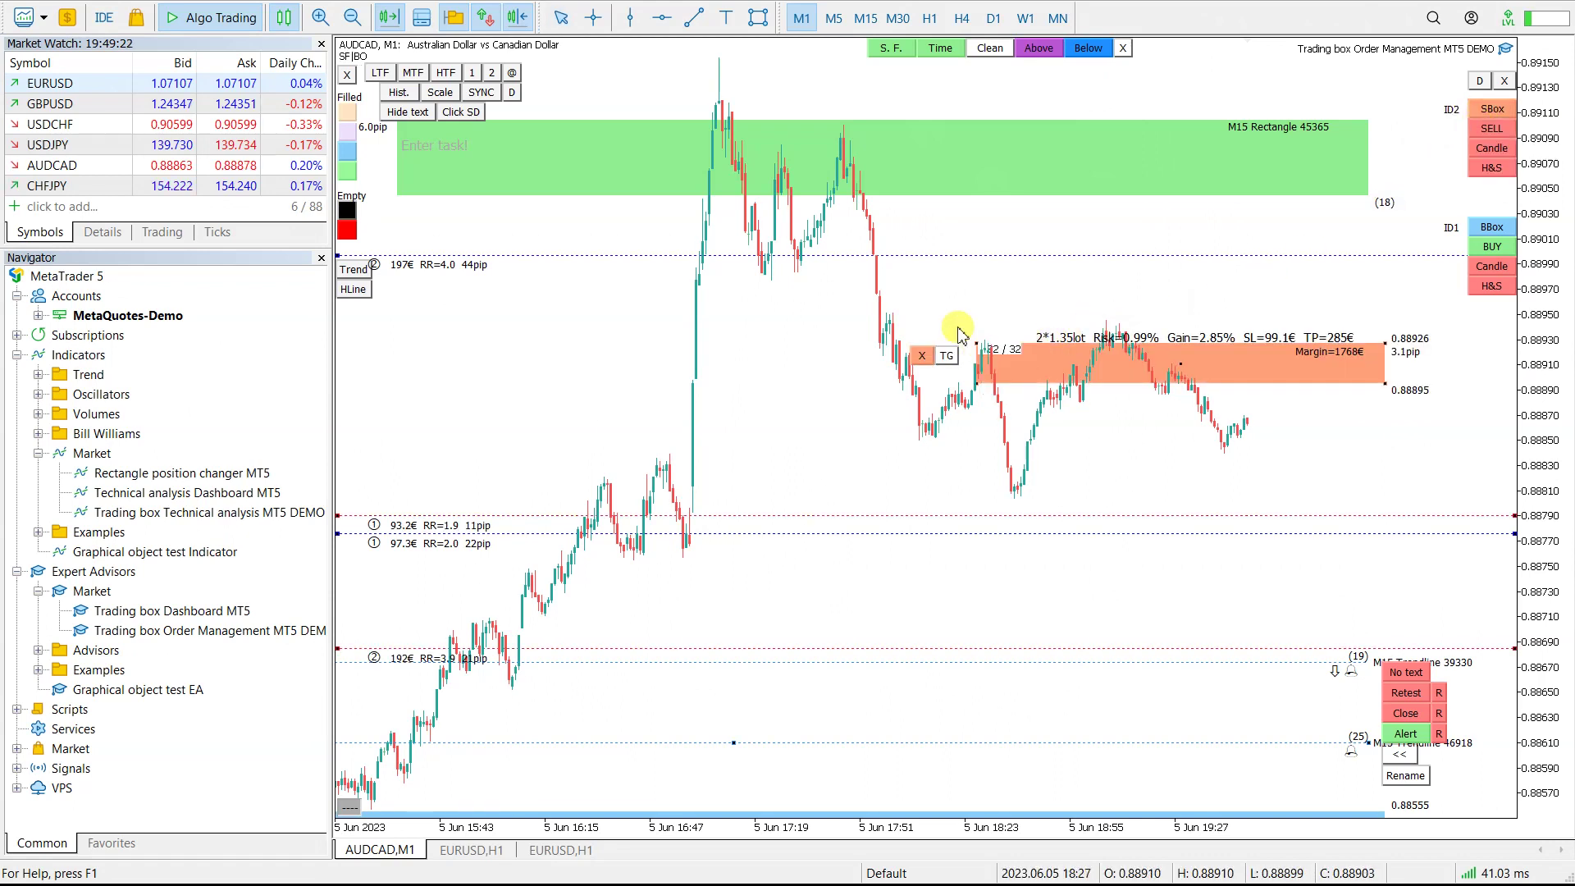
drag(962, 332, 828, 268)
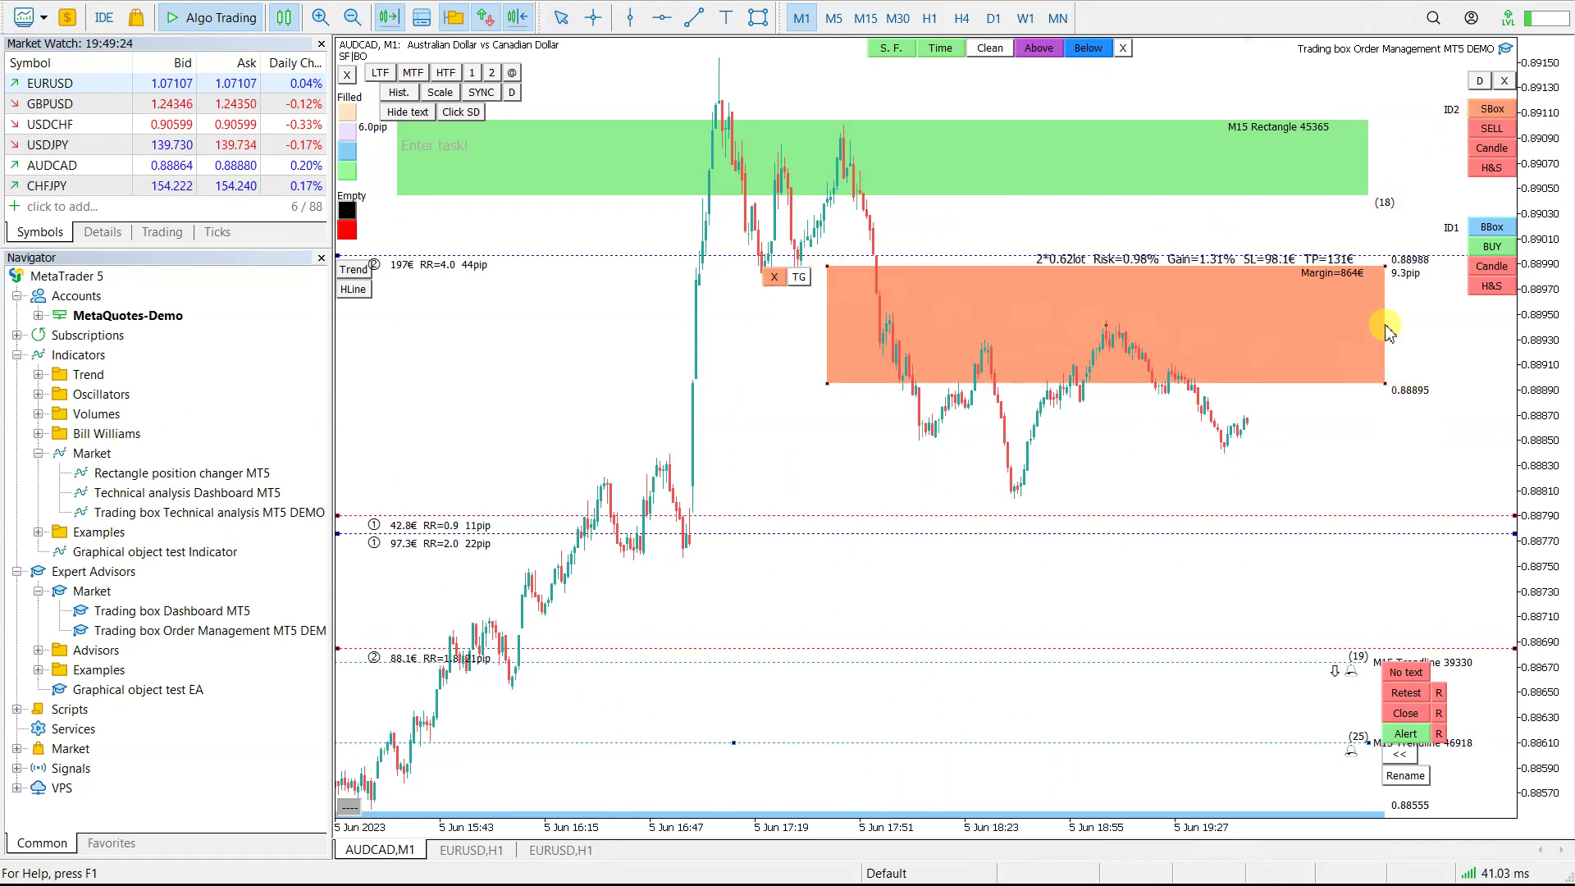
drag(1385, 386, 1385, 326)
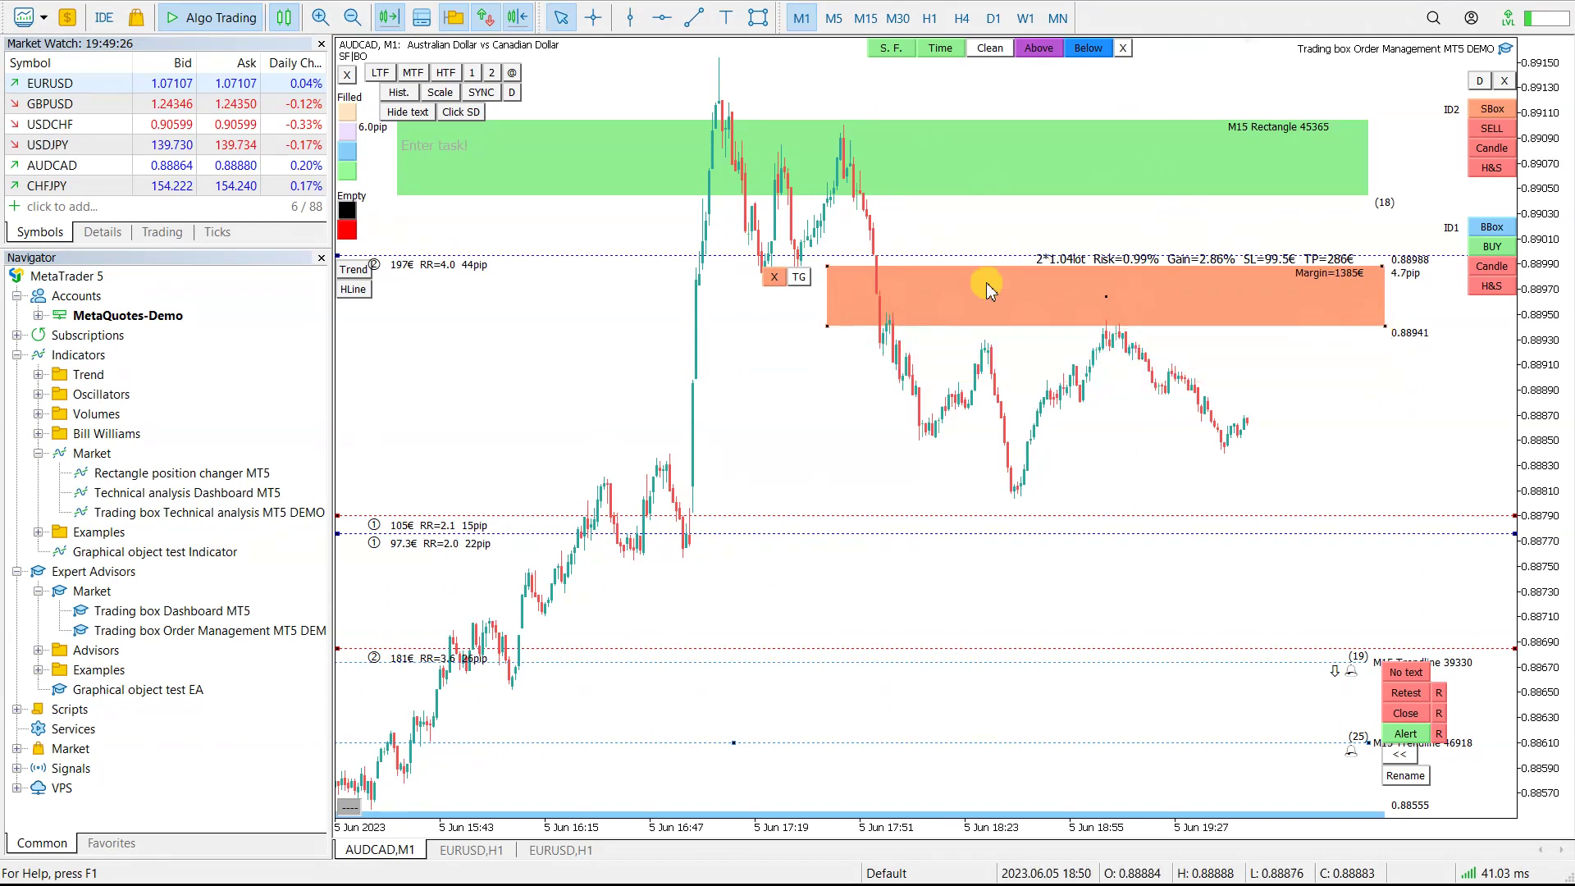
drag(828, 268, 817, 228)
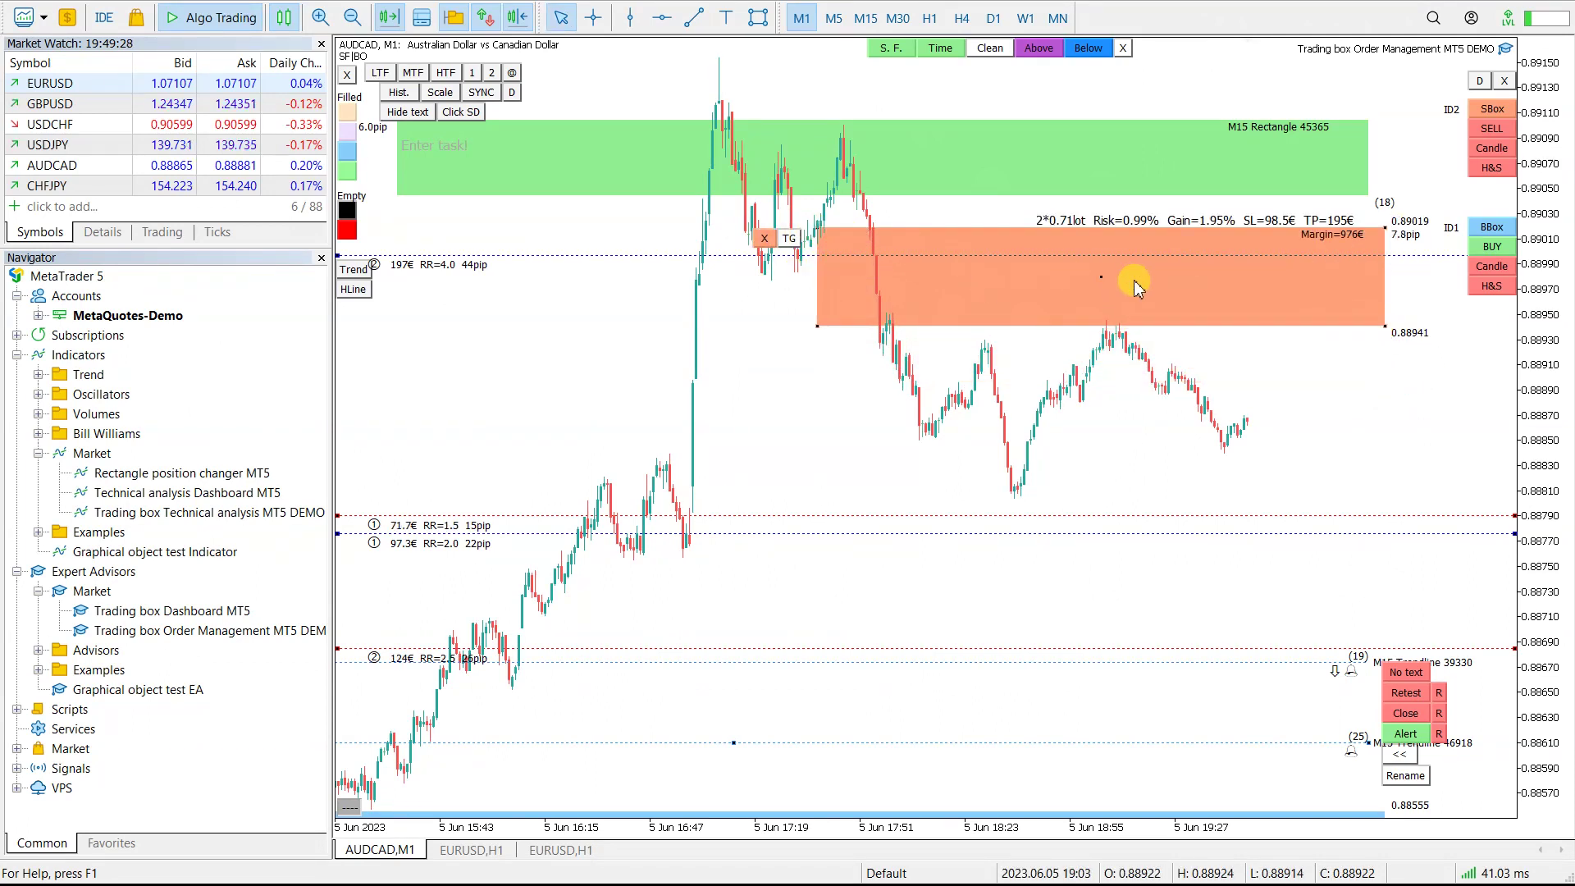
drag(1386, 230, 1386, 269)
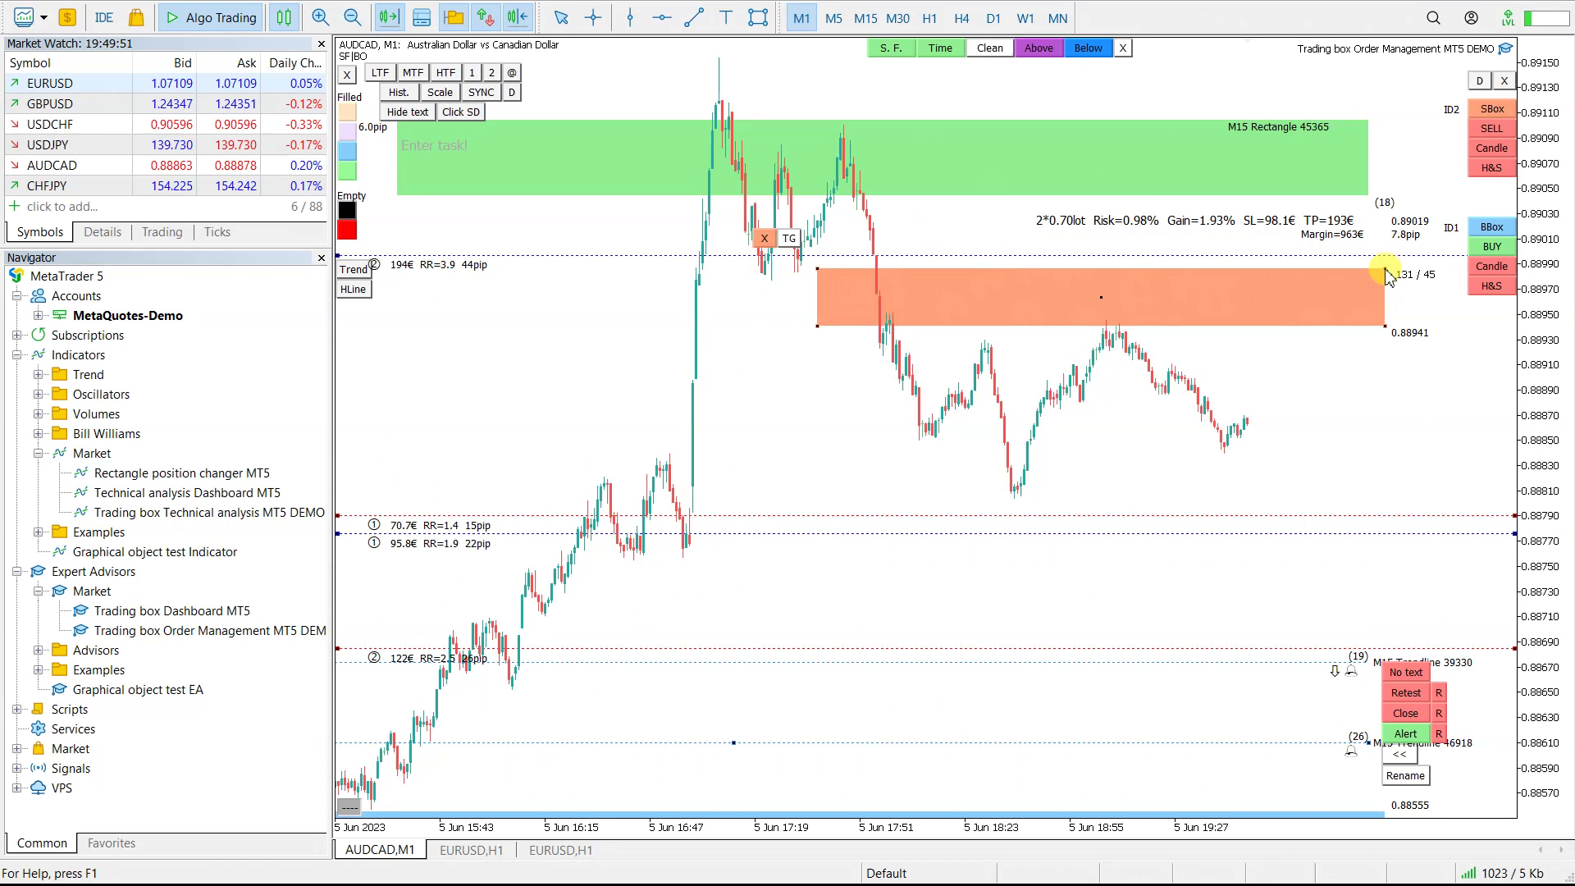
click(1479, 82)
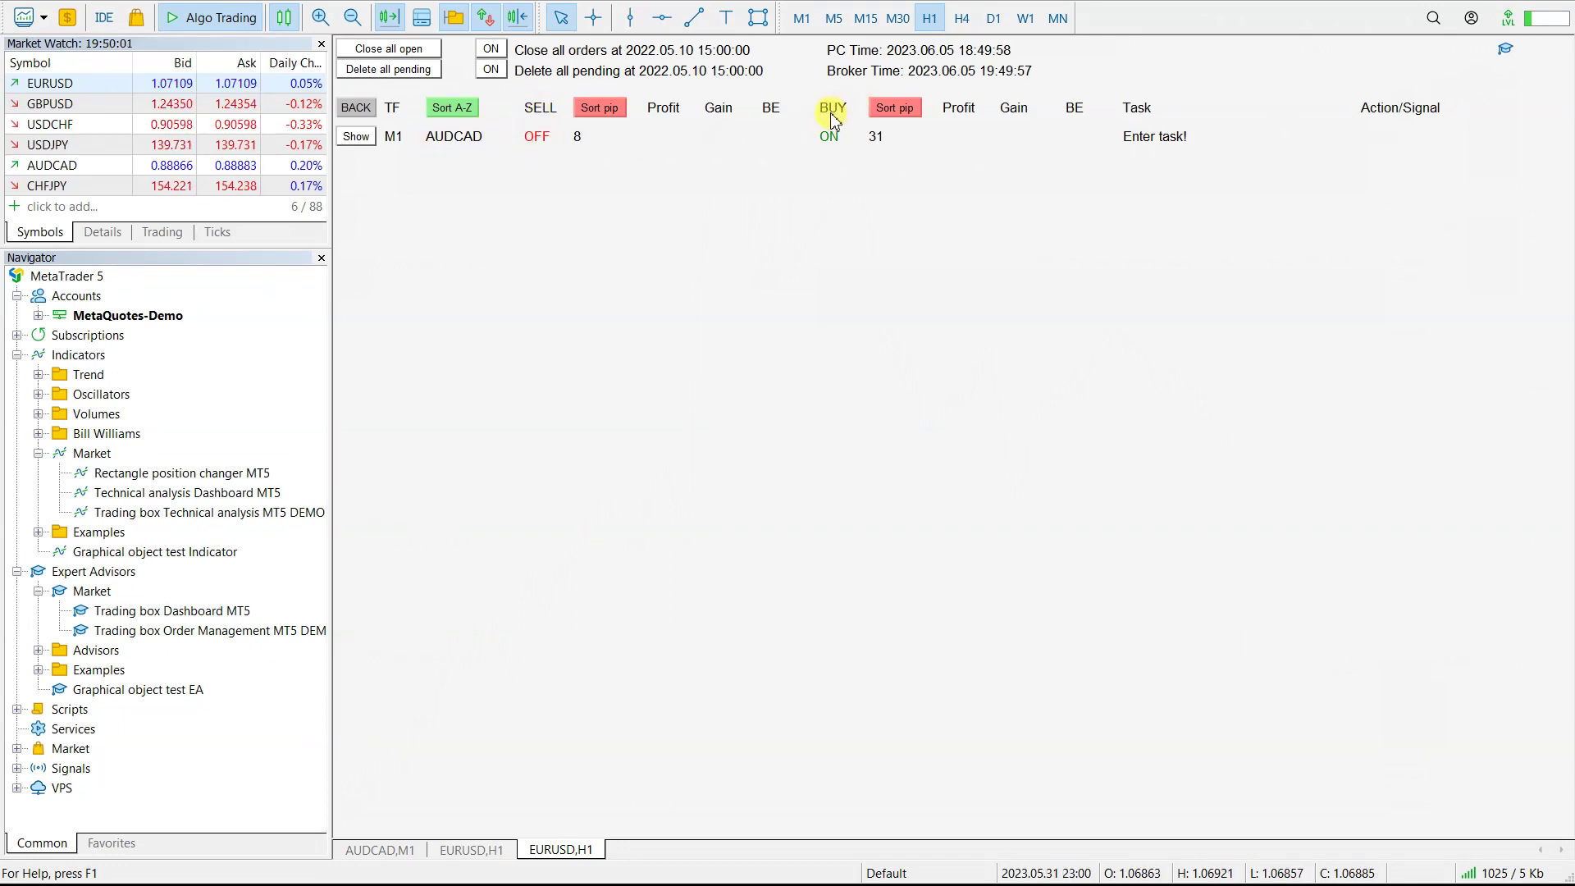
- Return to the AUDCAD M1 chart, then minimize all chart windows
click(357, 140)
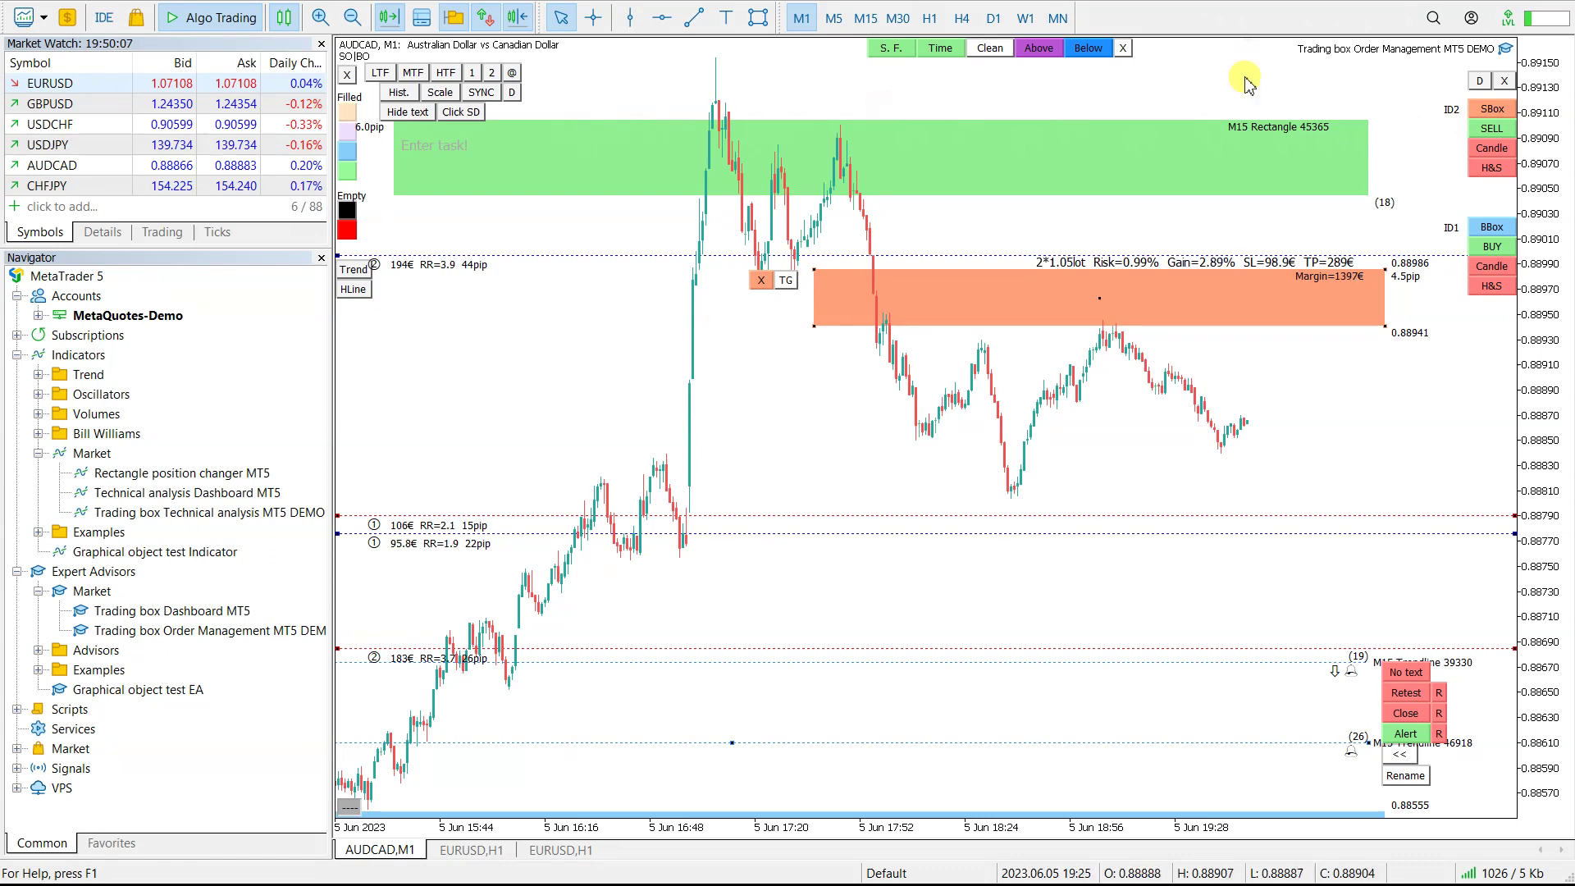
click(1479, 82)
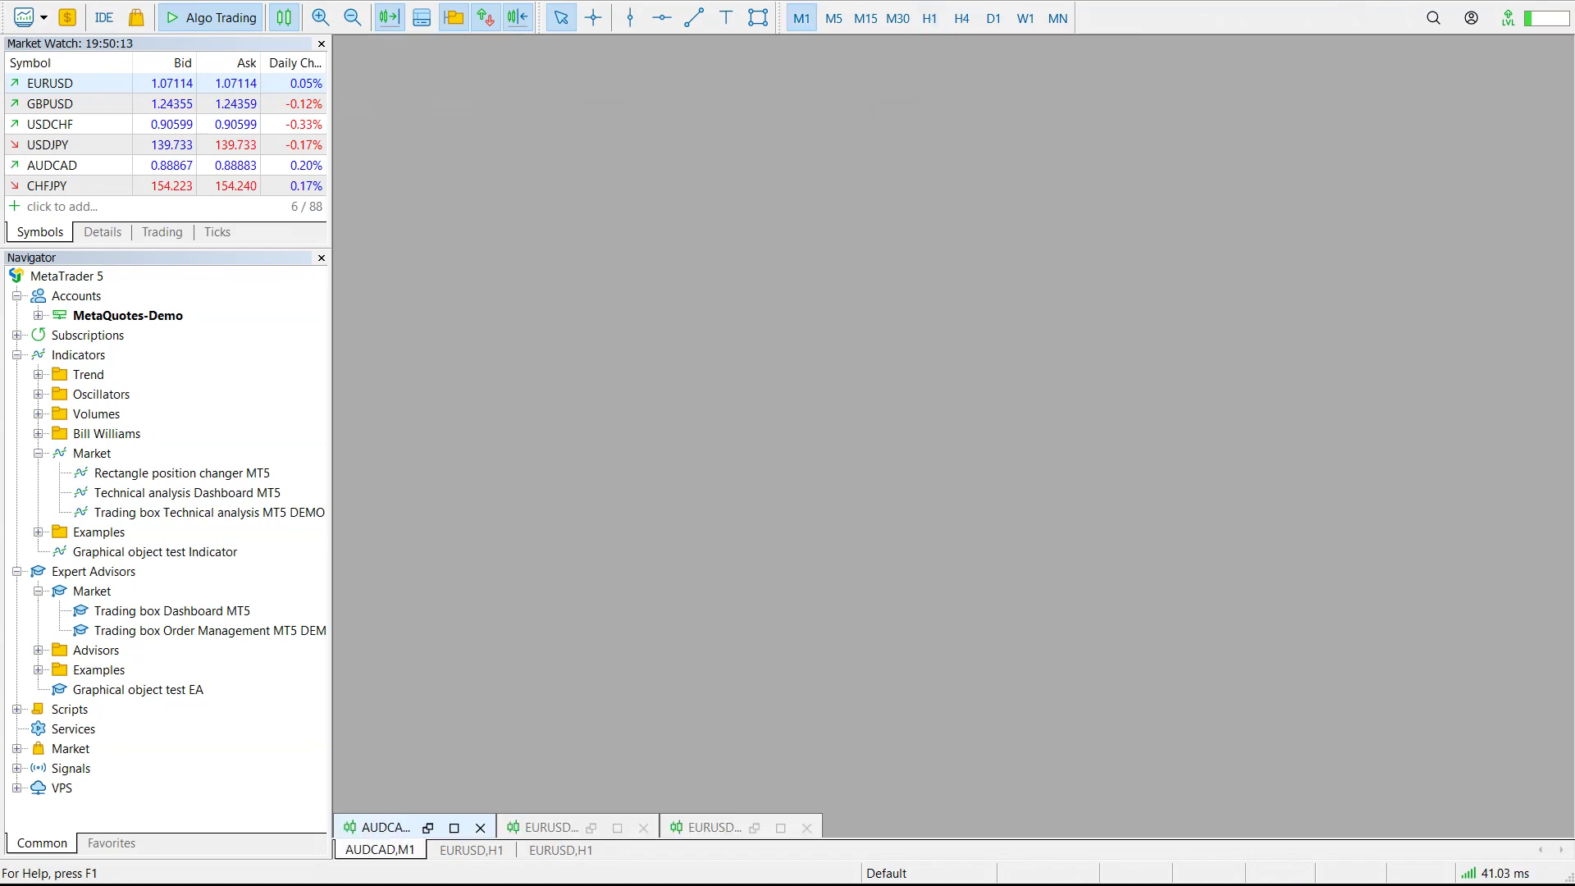
- Open a maximized CHFJPY H1 chart with the Order Management EA and Technical analysis indicator
drag(48, 185, 535, 164)
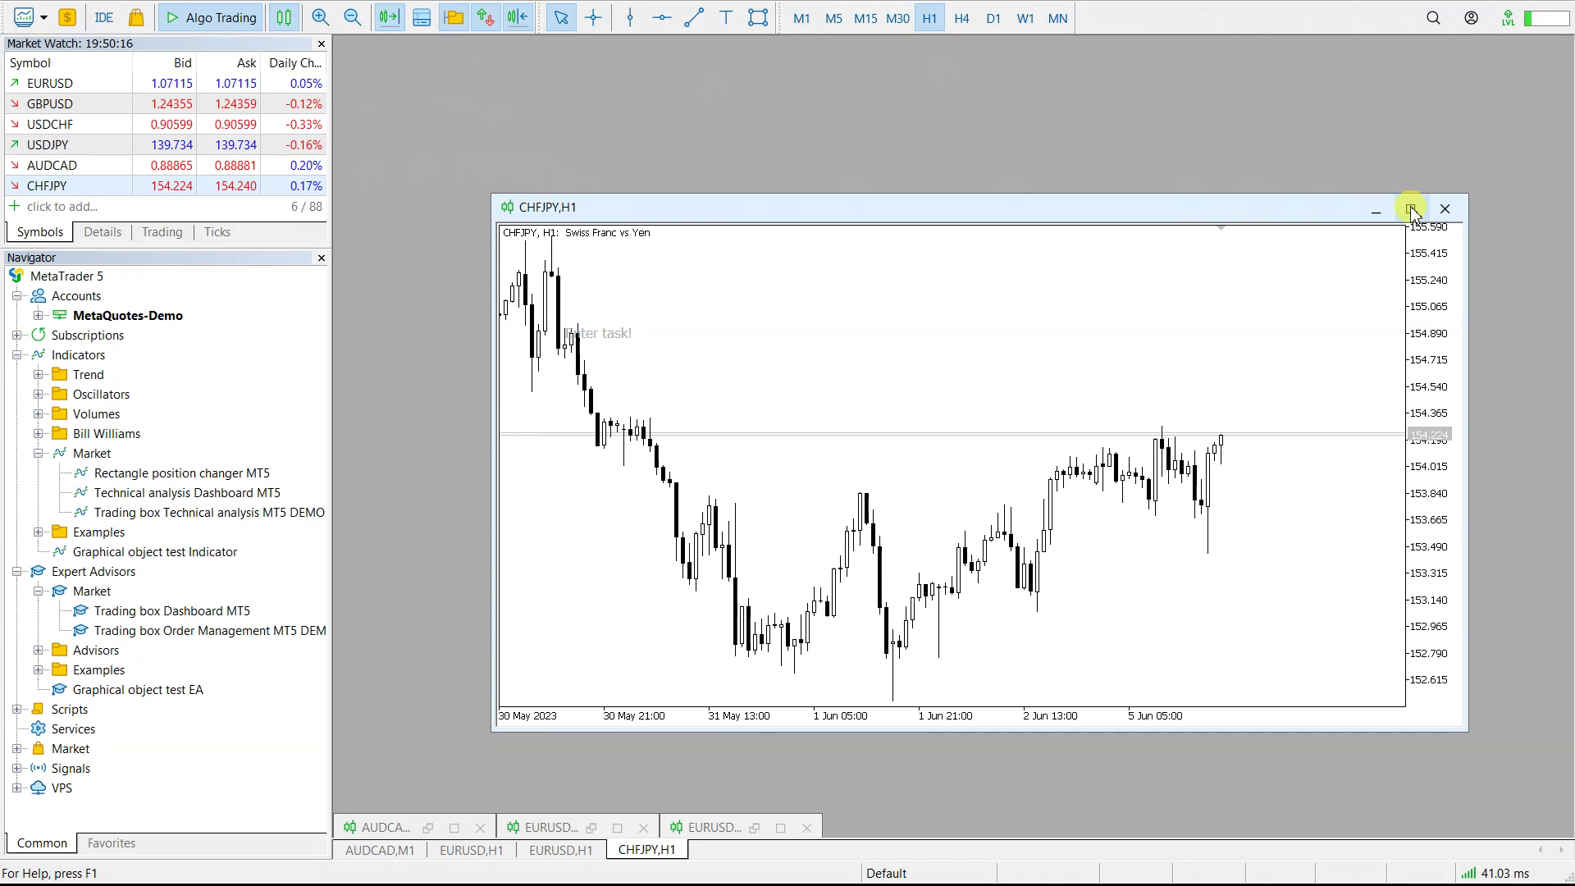
click(1411, 209)
drag(187, 627, 680, 506)
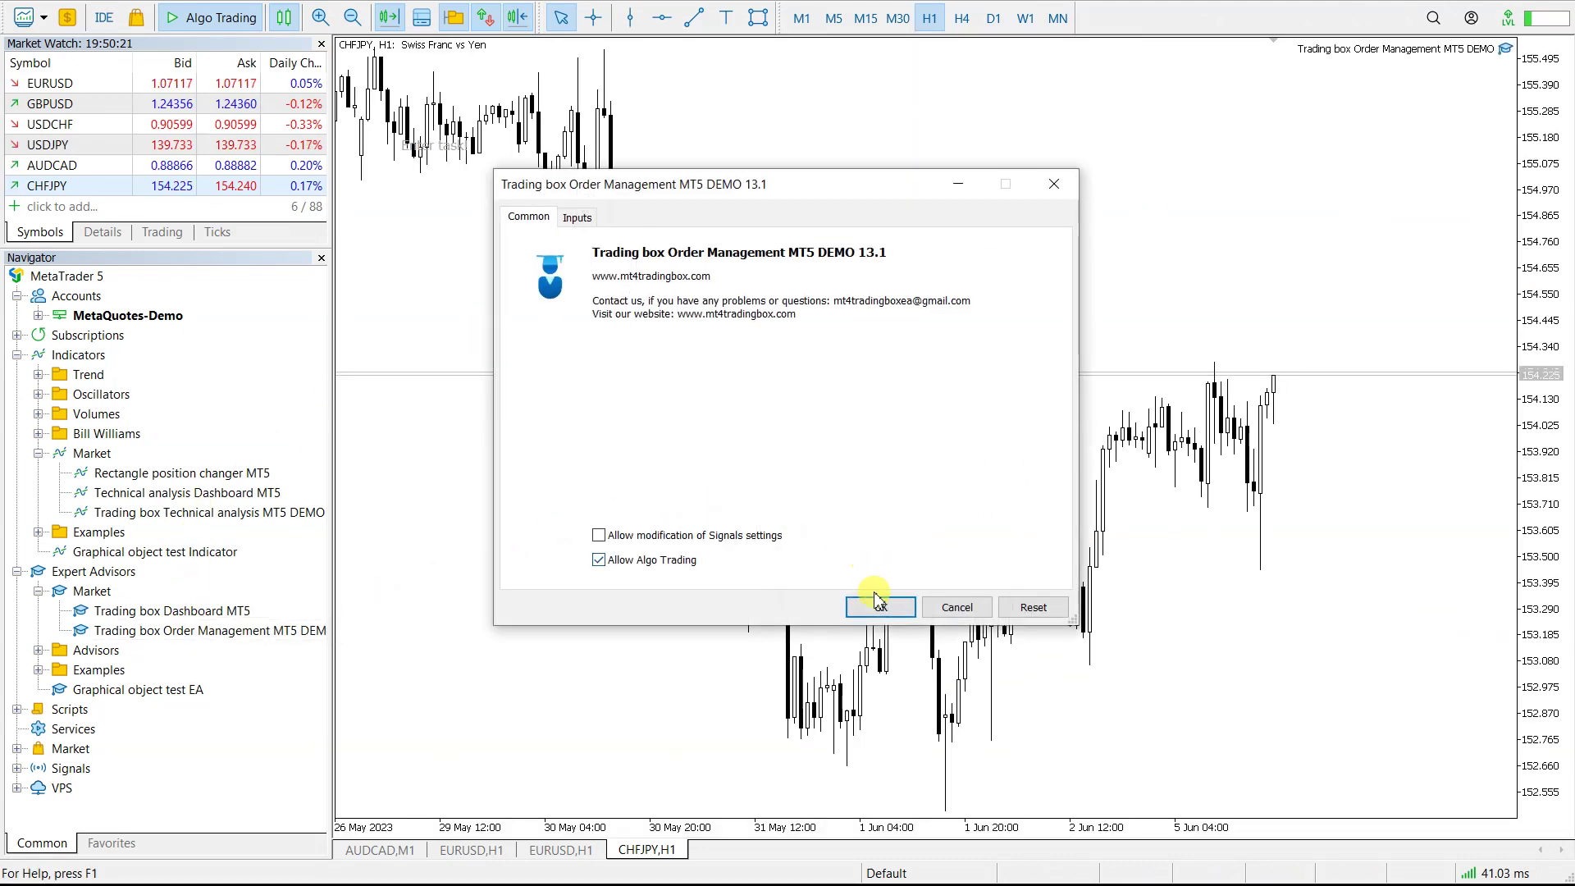
click(876, 609)
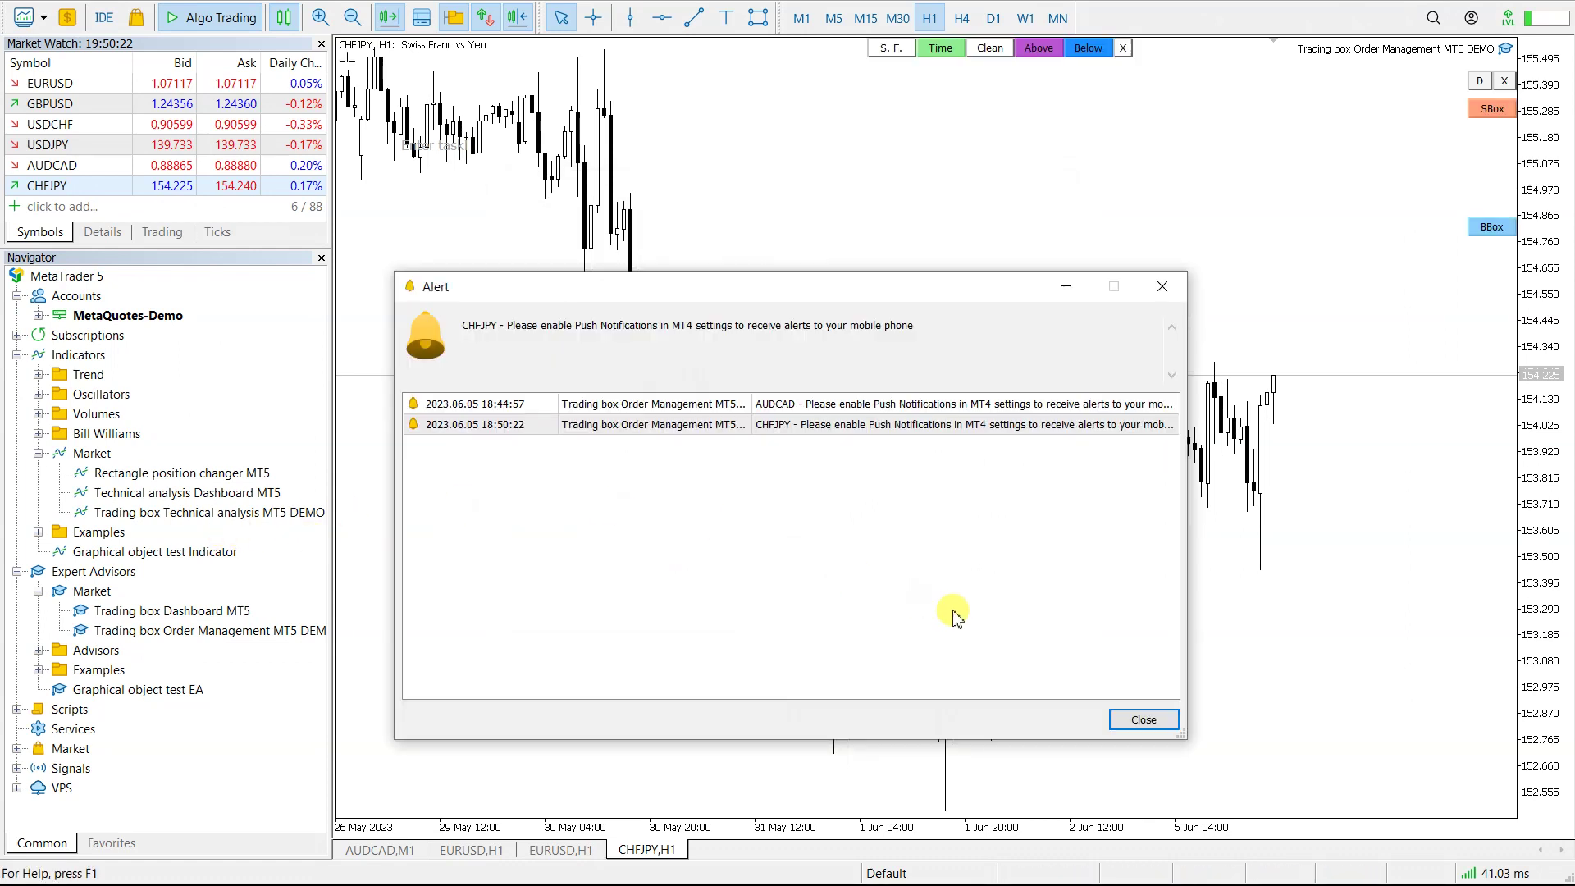
click(1140, 719)
drag(238, 512, 611, 472)
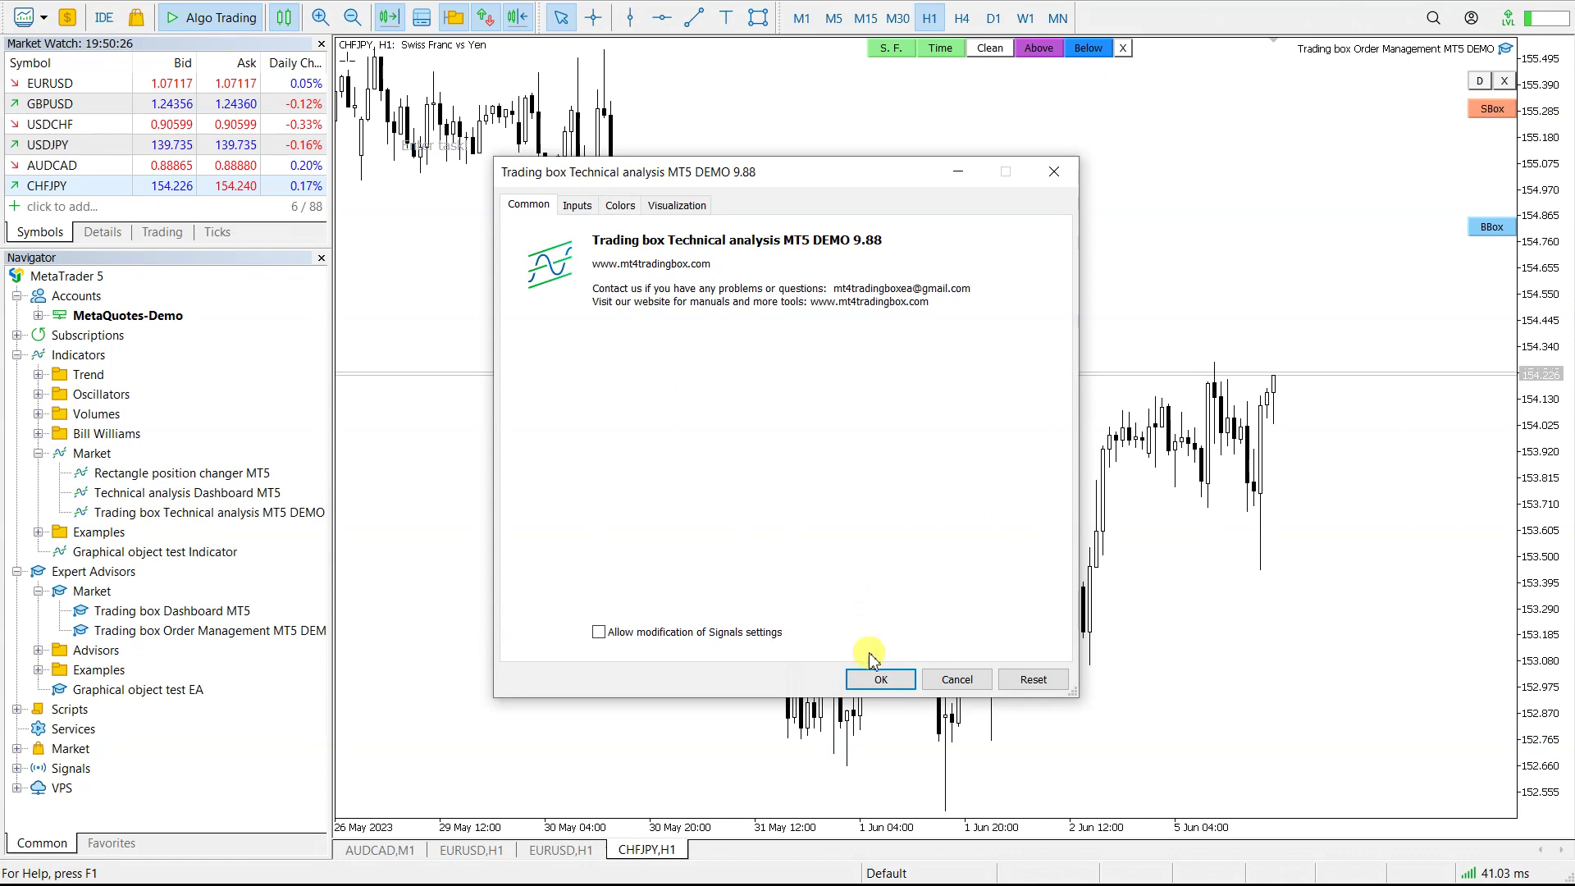
click(880, 678)
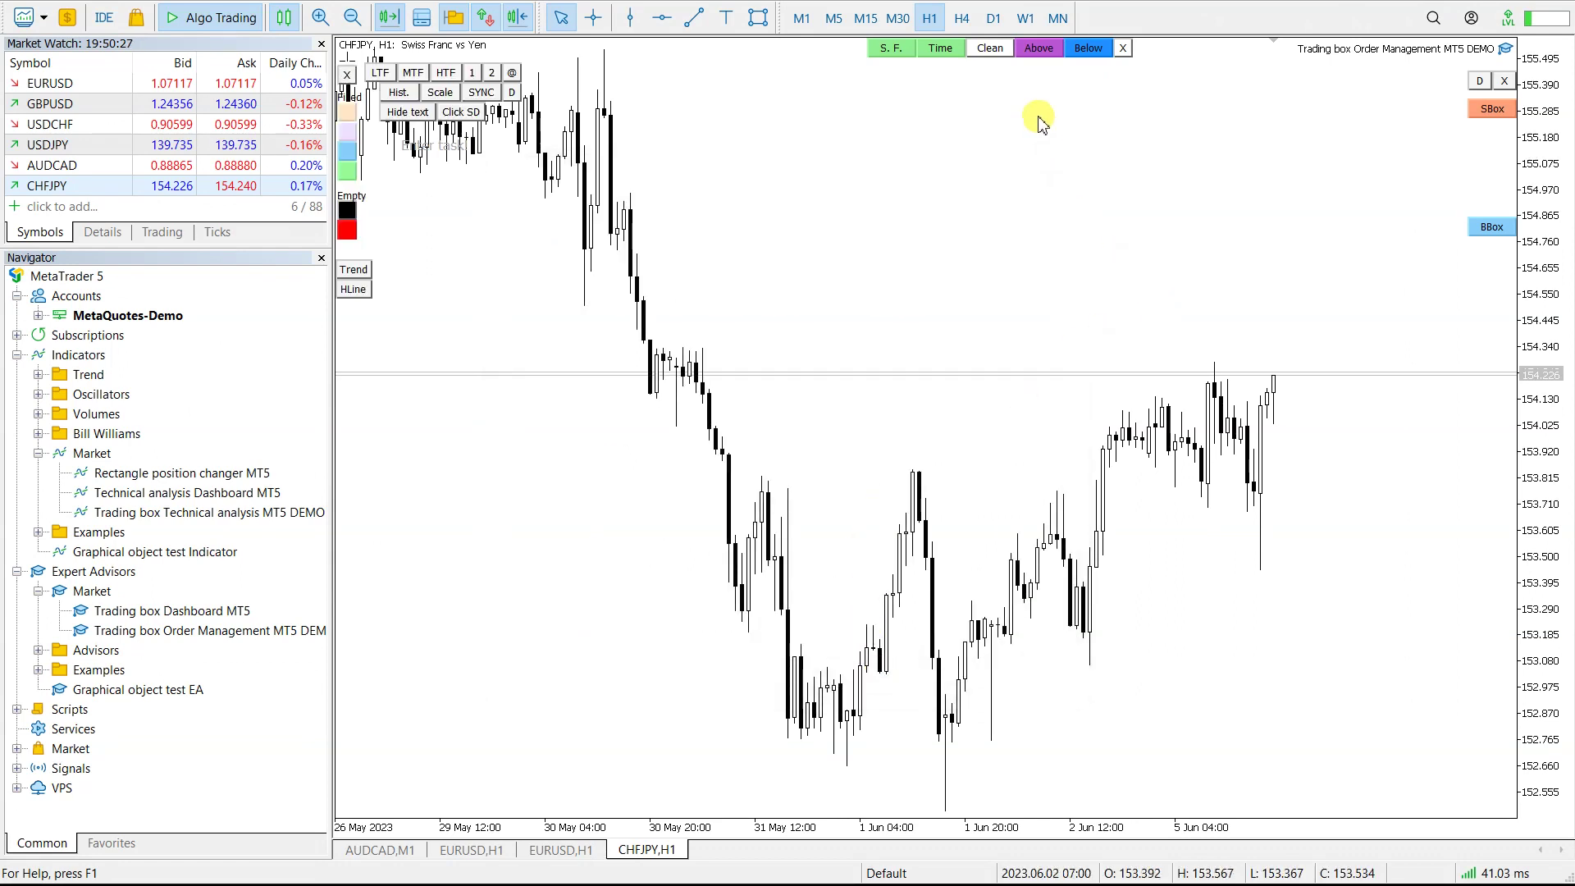
- Place a CHFJPY sell box near 155.0 and a buy box near 153.2, then open the dashboard
click(1492, 109)
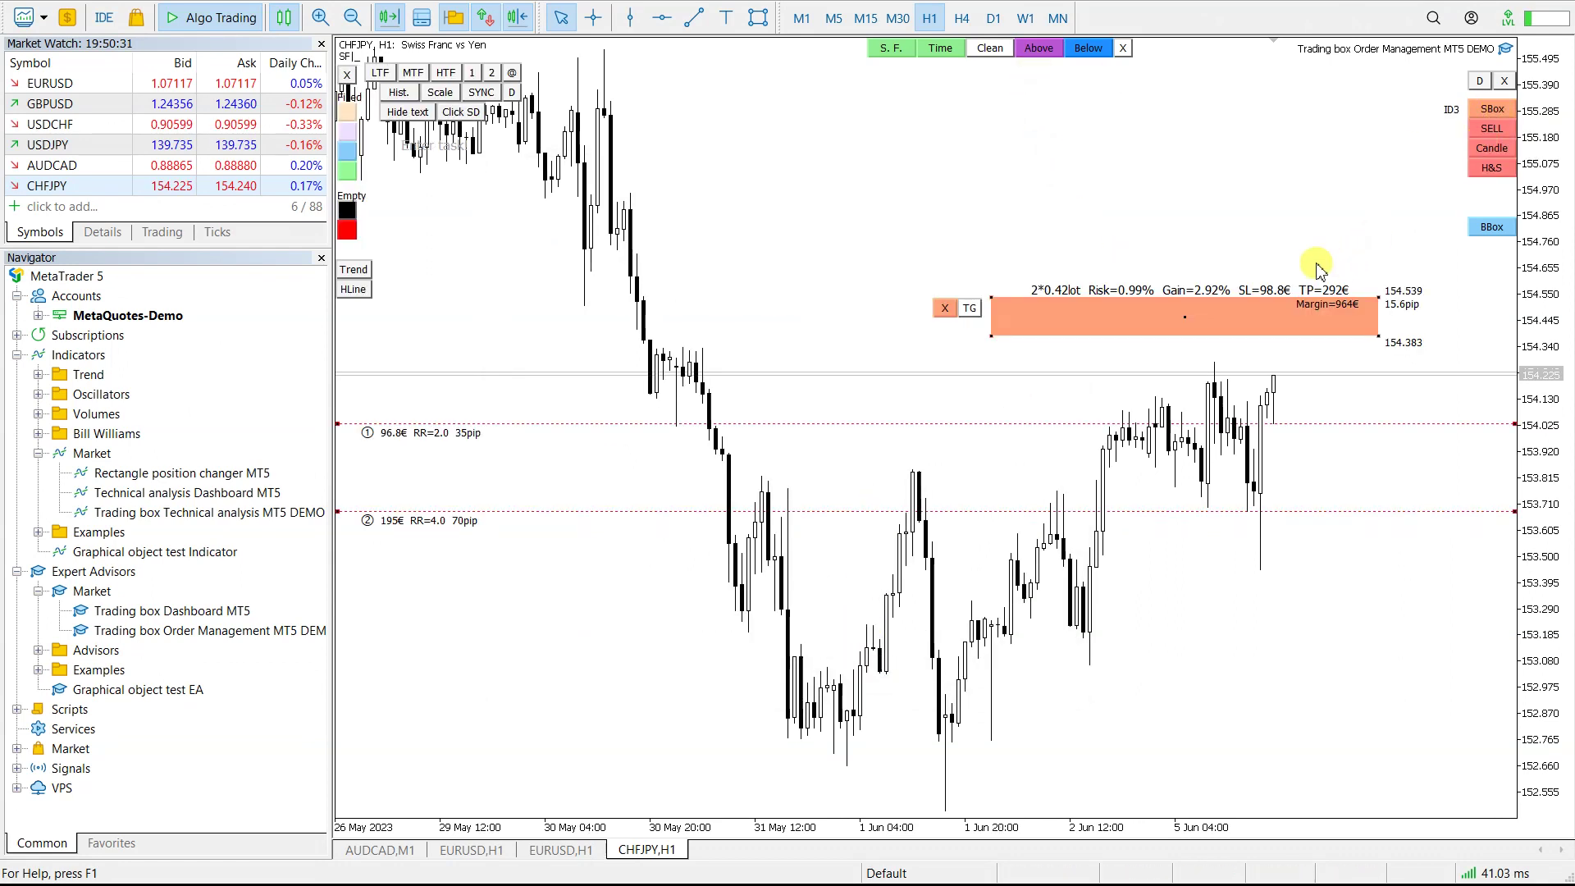
drag(1187, 315, 1024, 190)
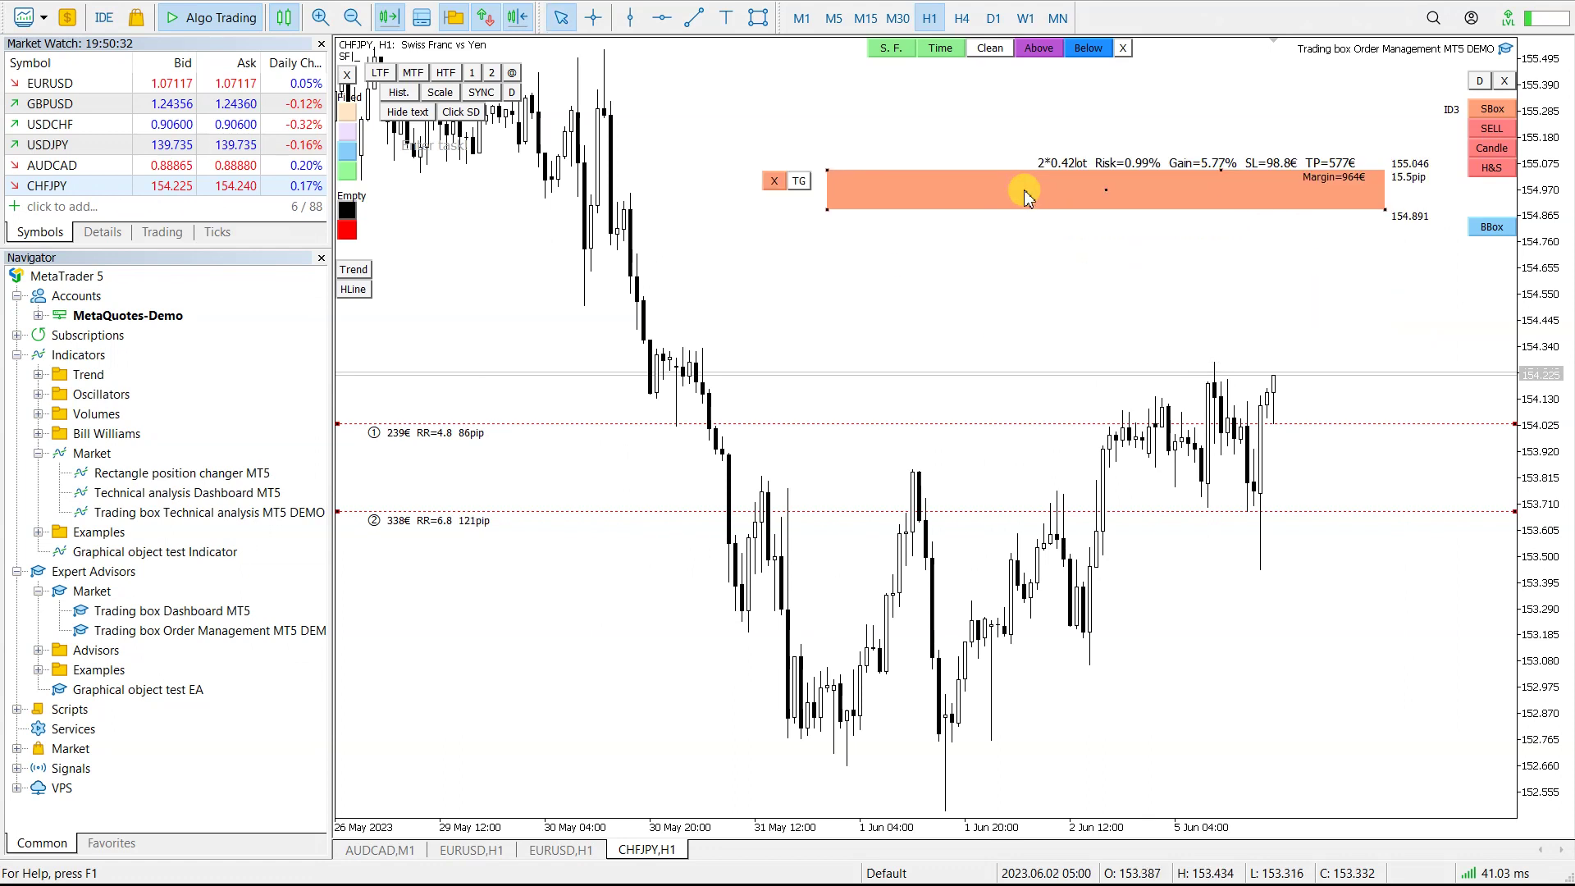
click(1492, 227)
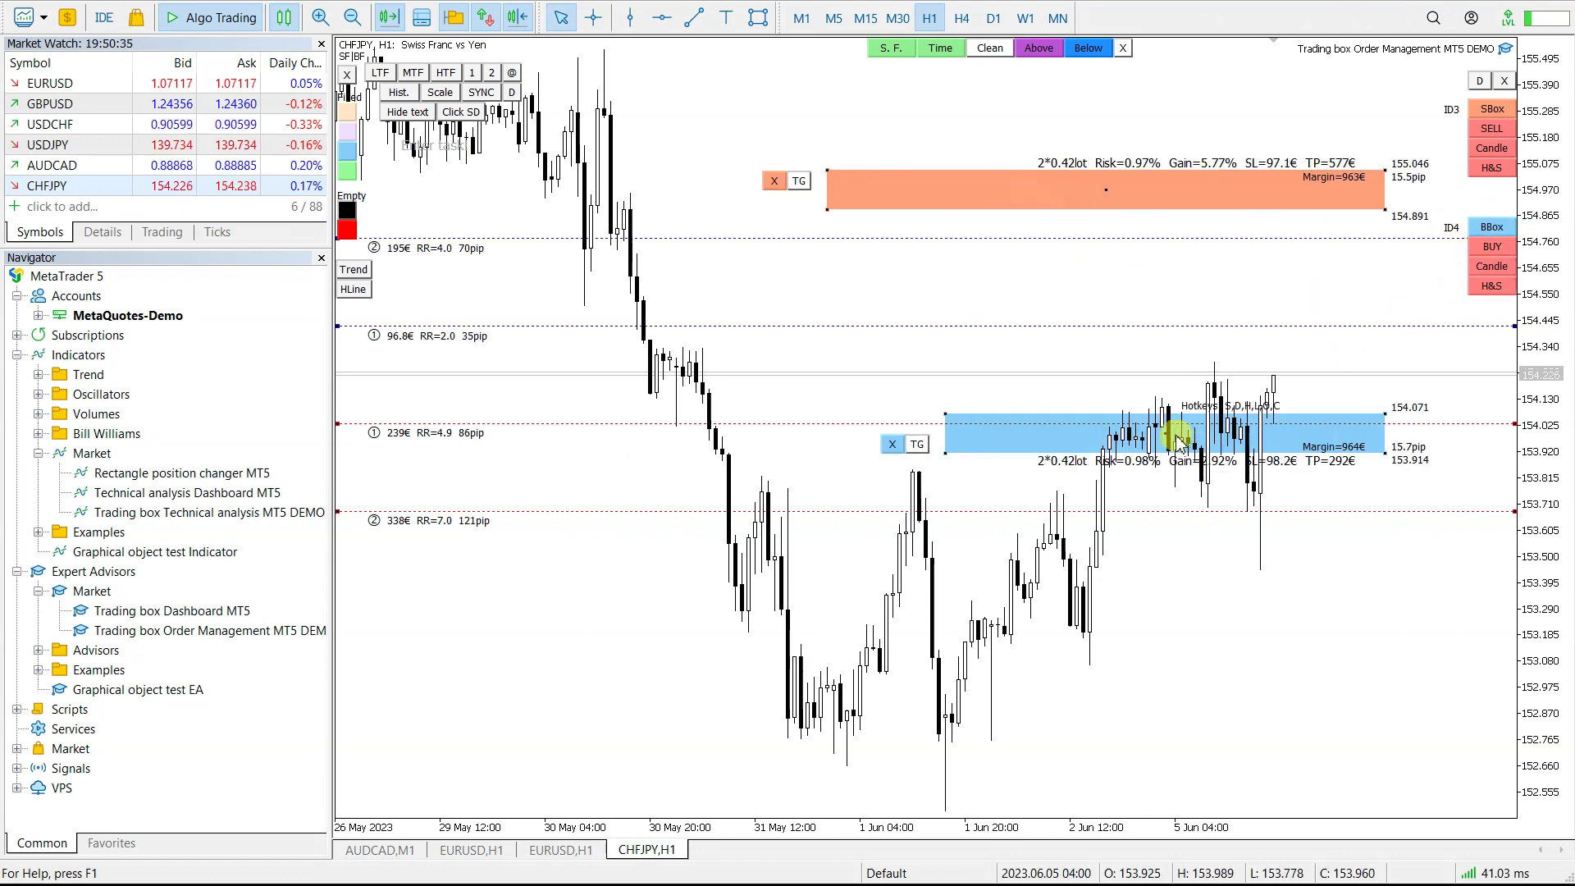
drag(1167, 440, 1124, 649)
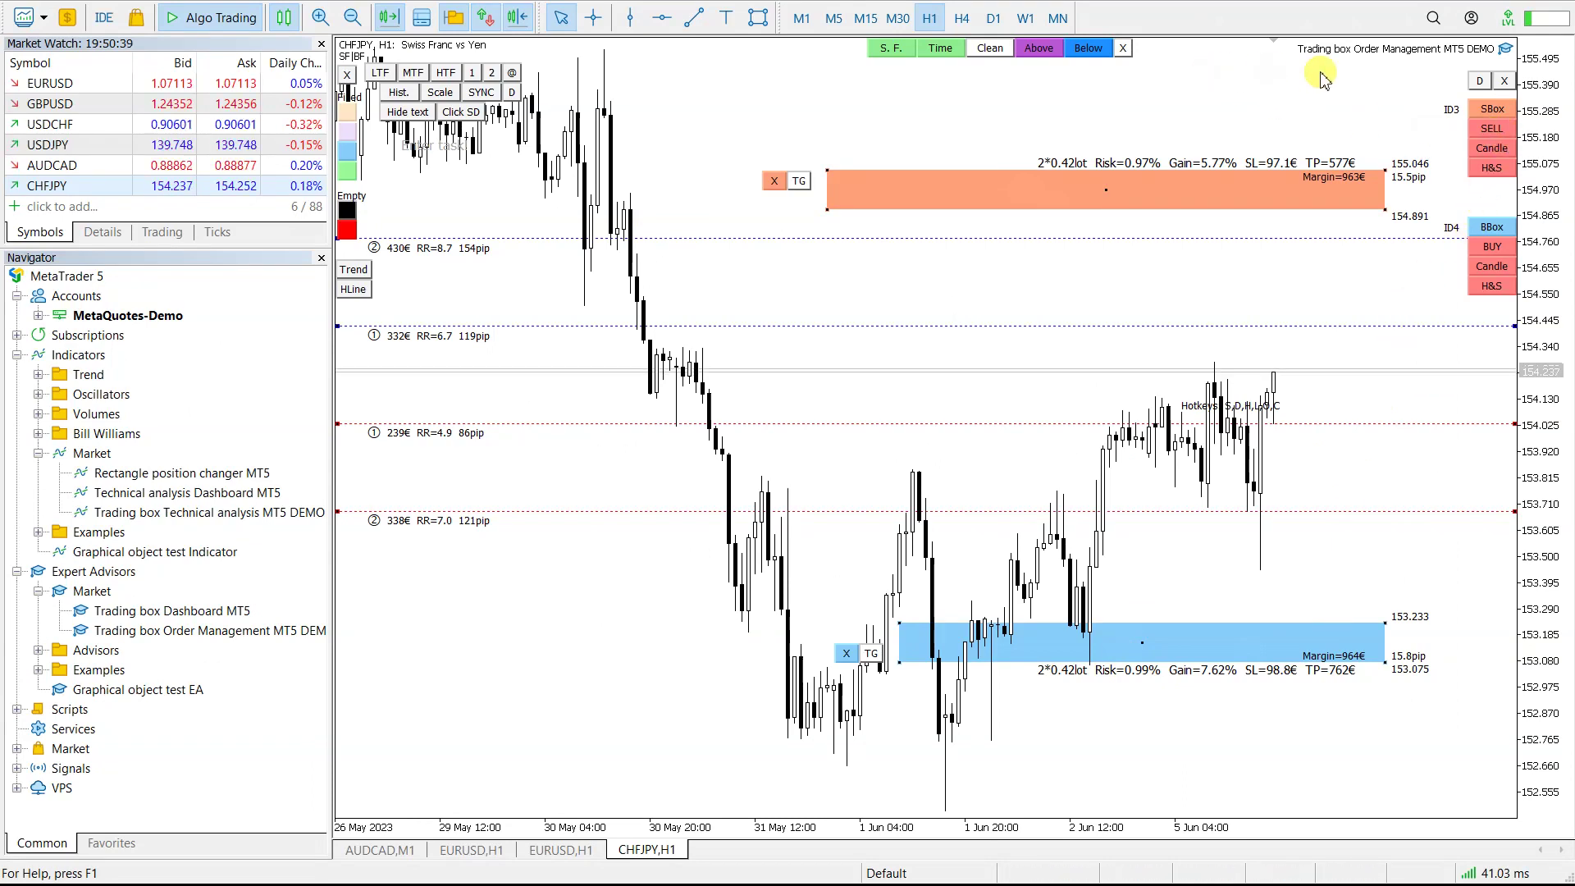
click(1481, 82)
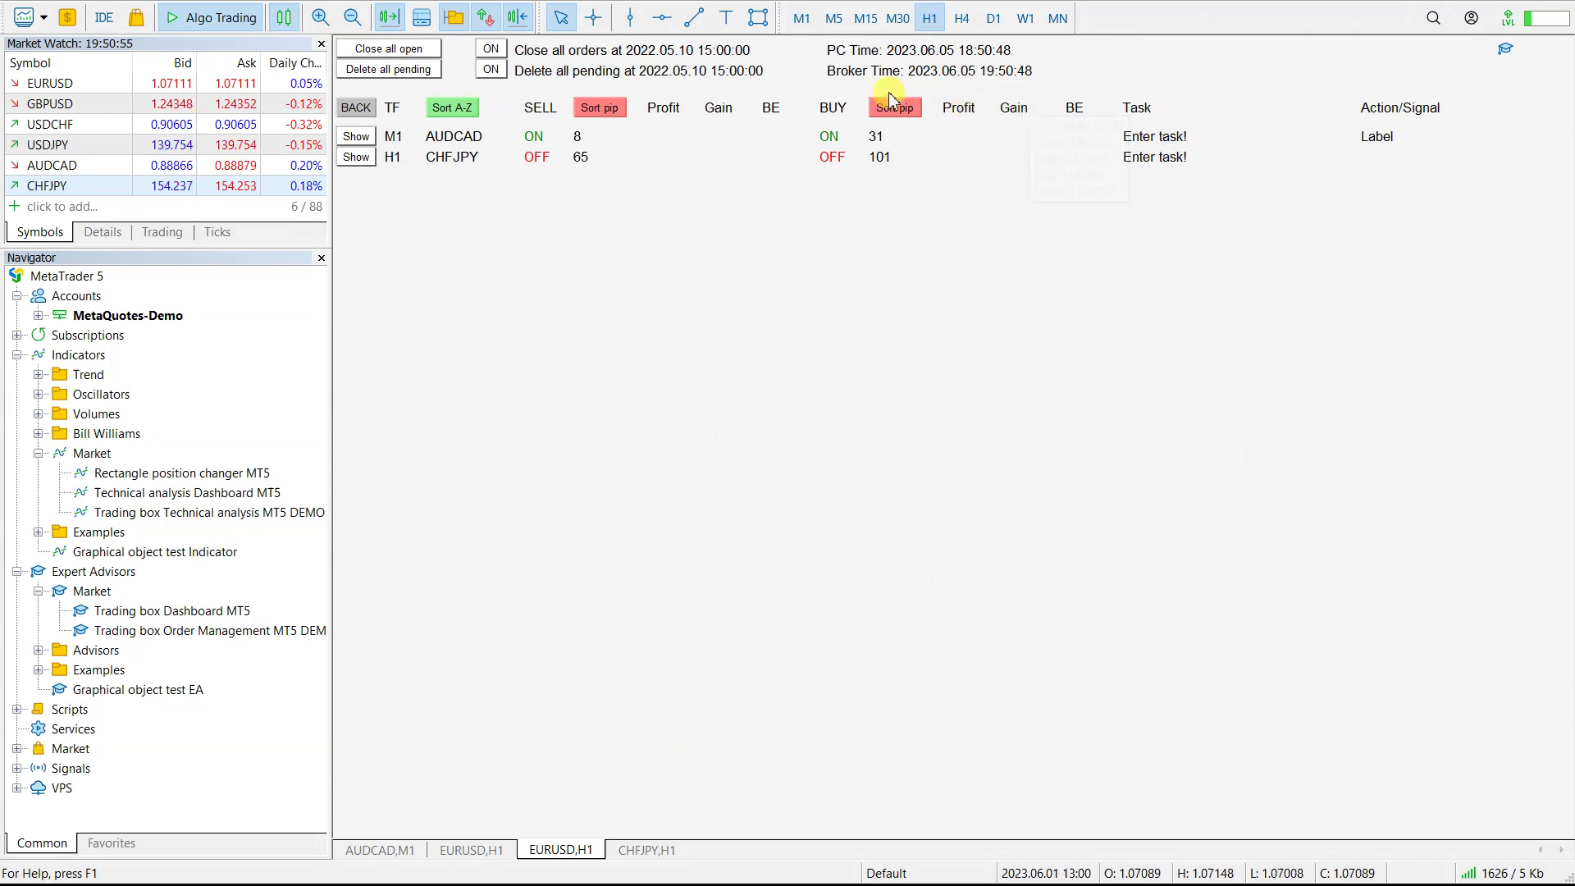
- Extend the AUDCAD M1 sell box down to 0.88852 and dismiss the sell-order alert
click(361, 137)
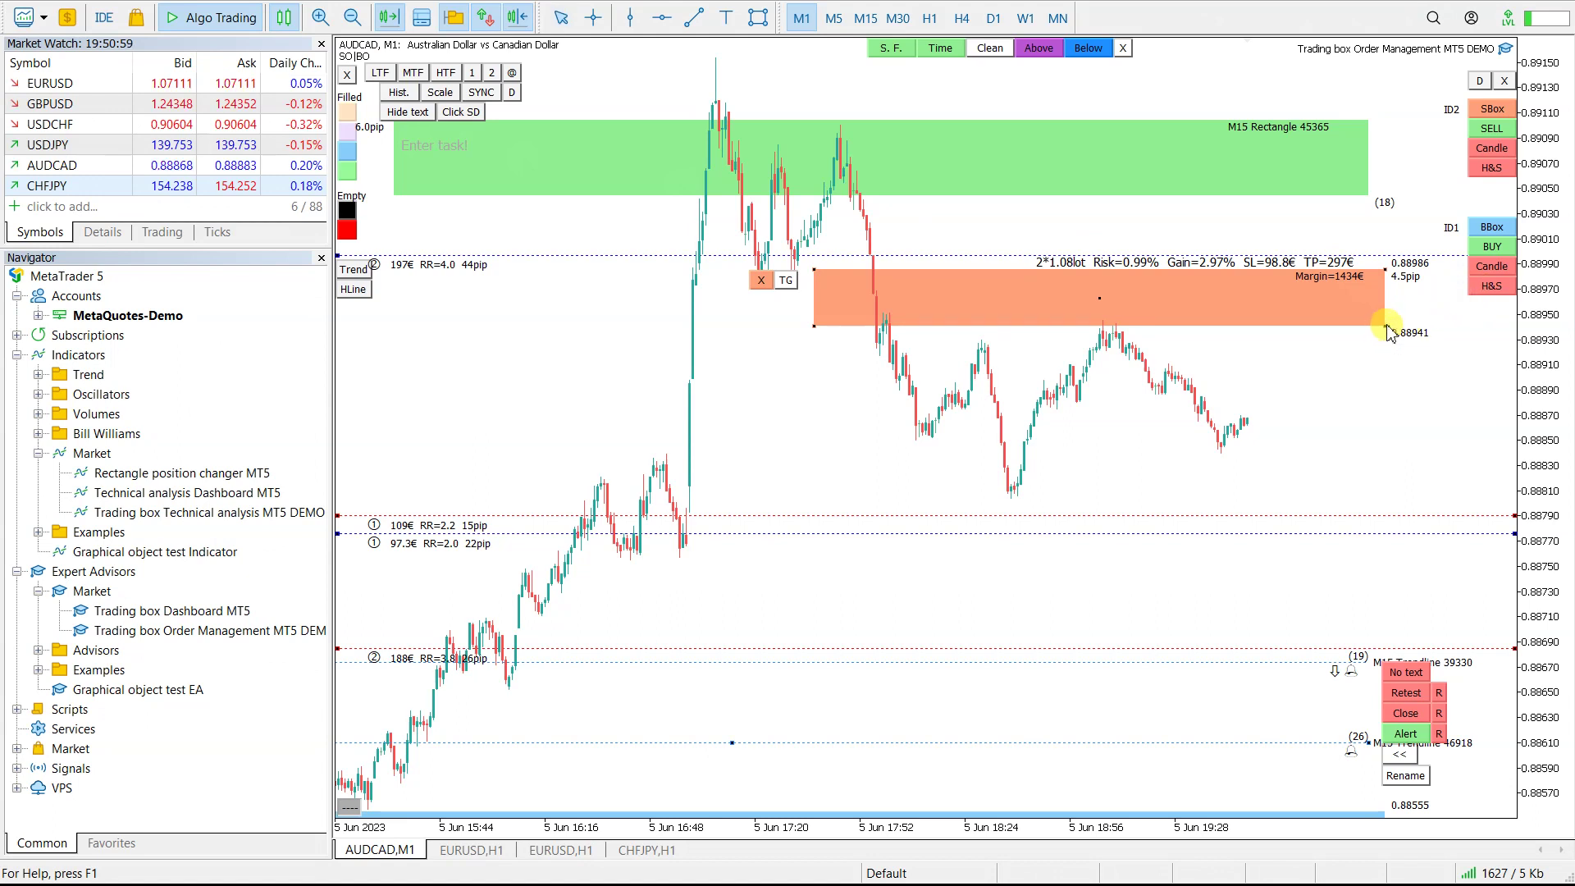
drag(1385, 328, 1384, 437)
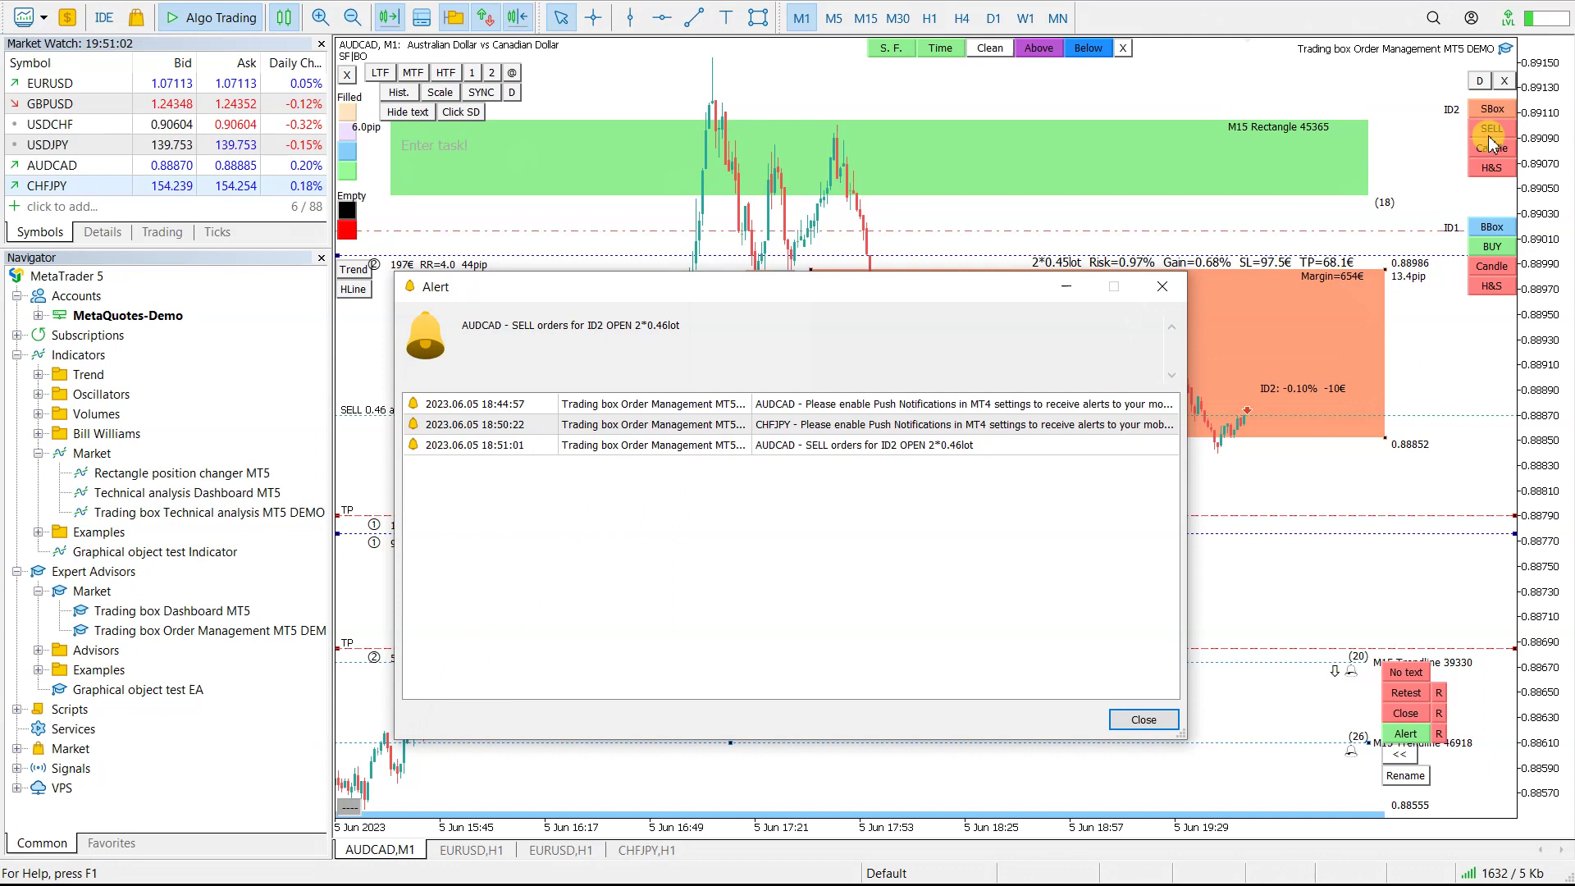
click(1228, 275)
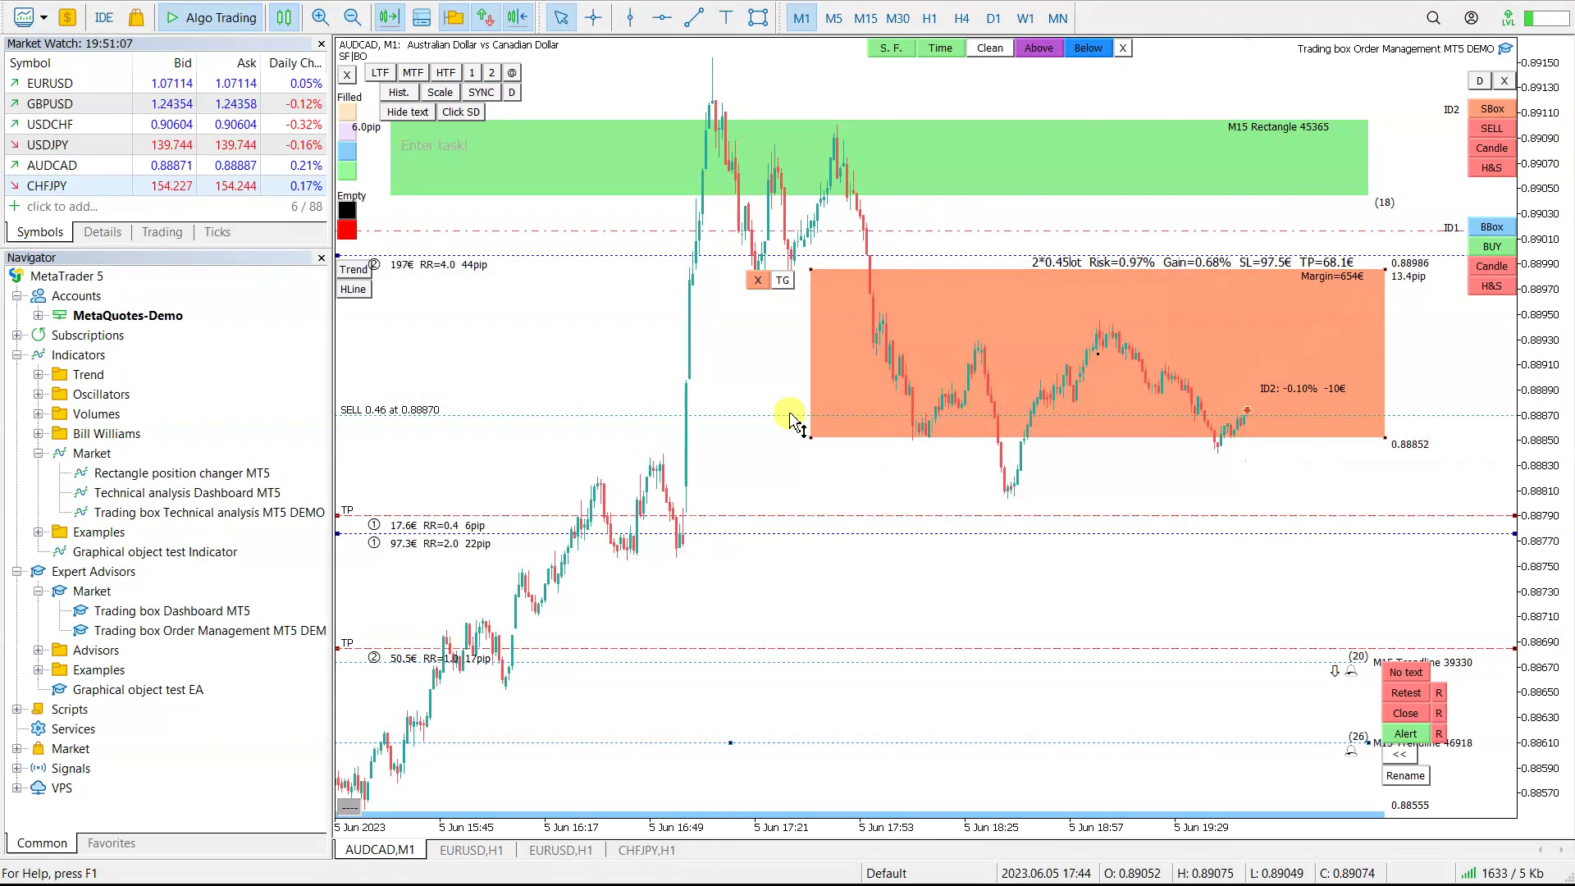
- Open the Trading box Dashboard to track the open AUDCAD sell trade
click(1480, 80)
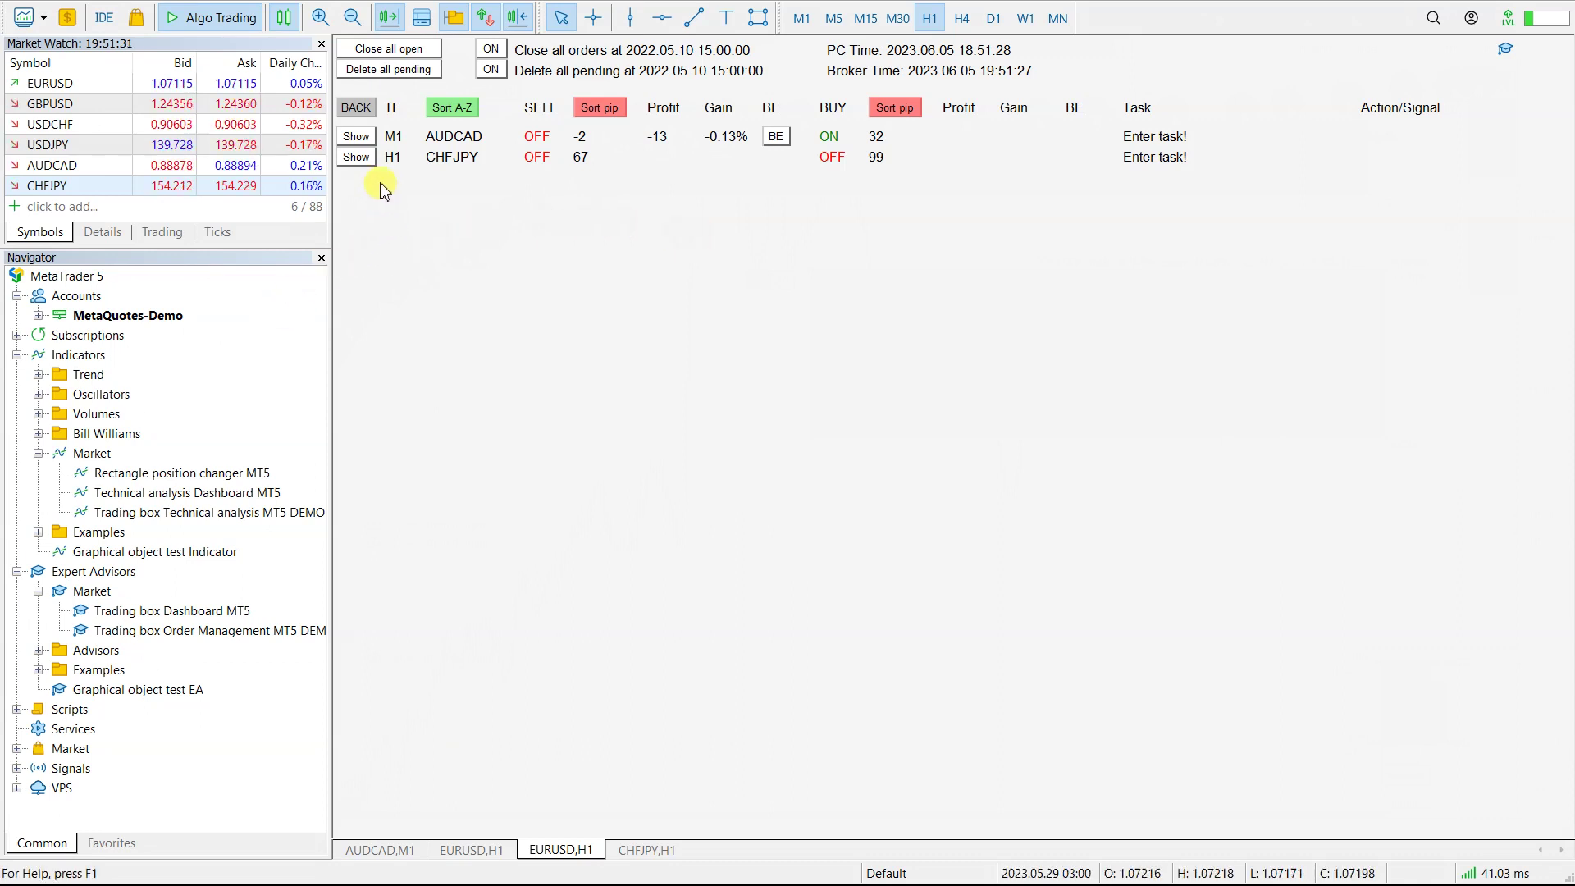
- Search the Market for 'trading box' and open the Order Management MT5 DEMO page
click(138, 18)
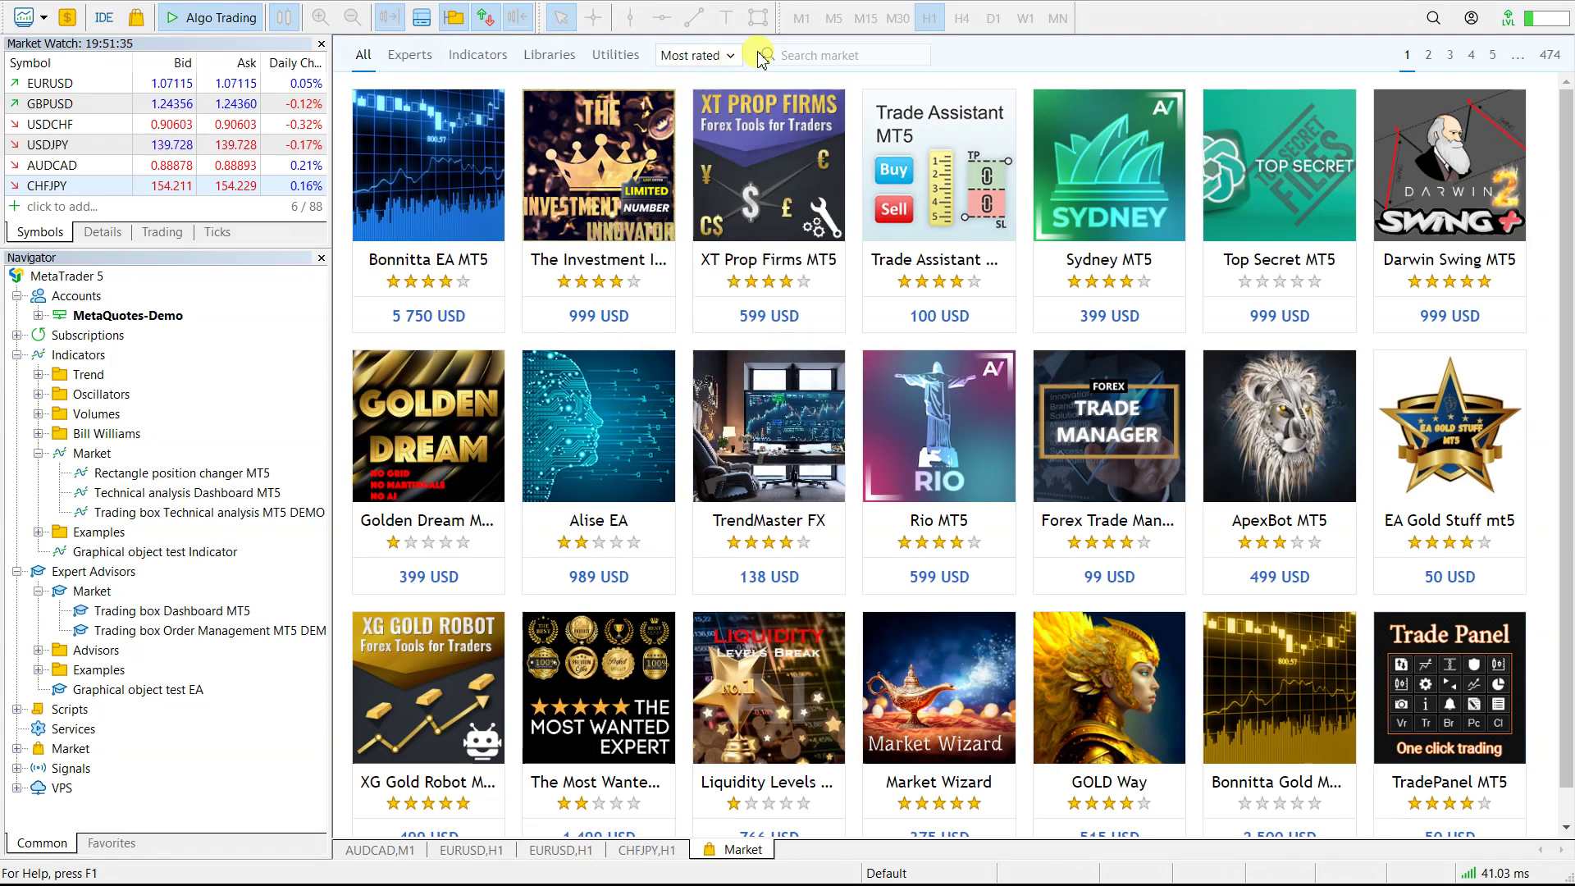
click(799, 55)
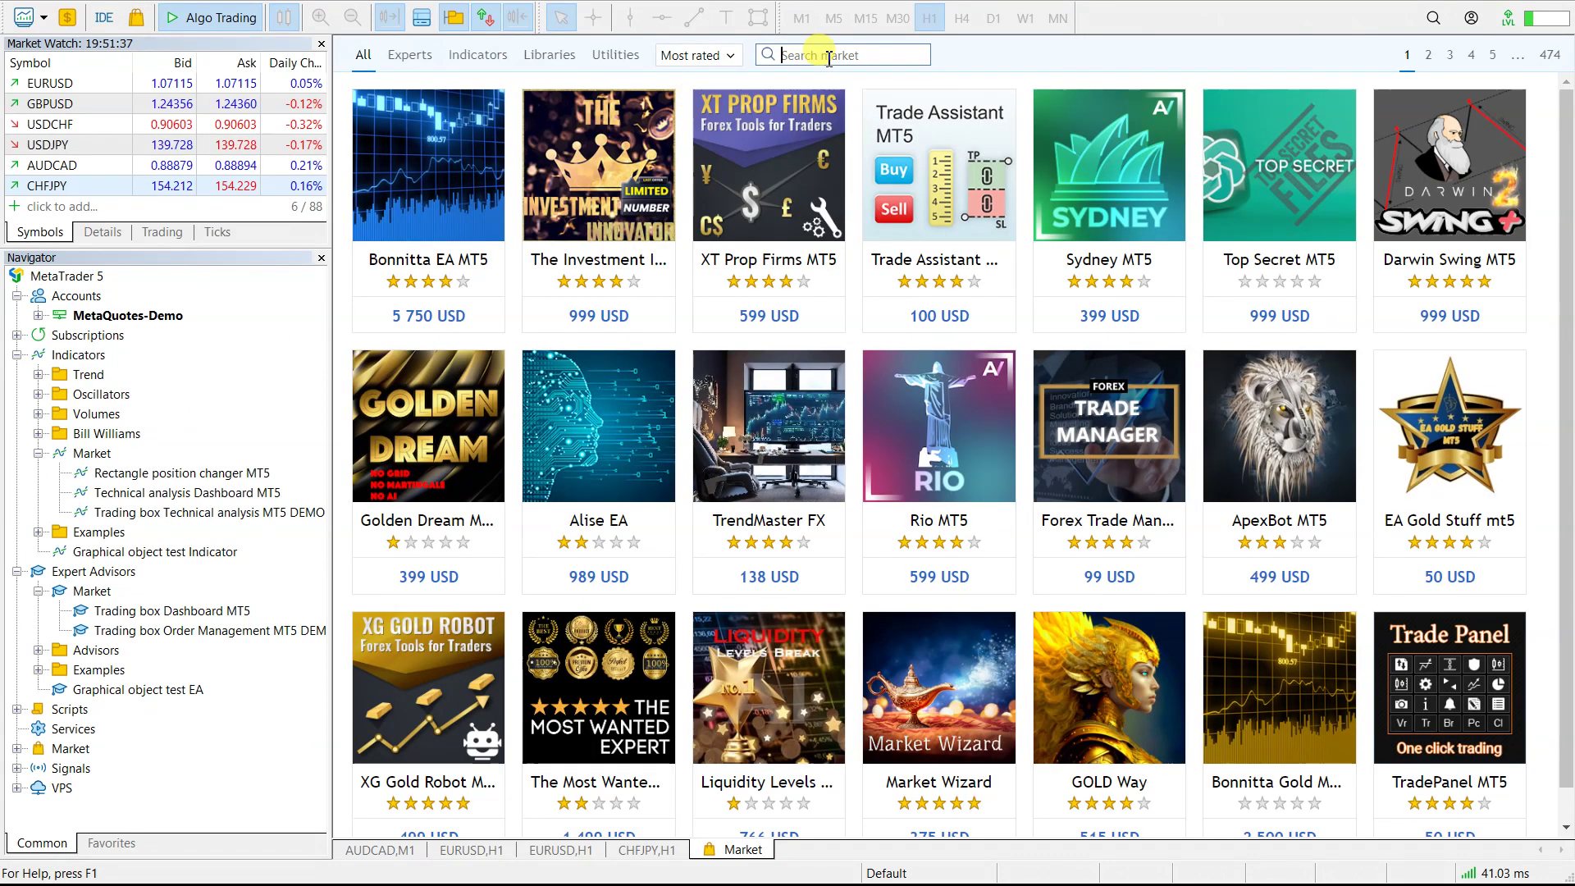
text(tra)
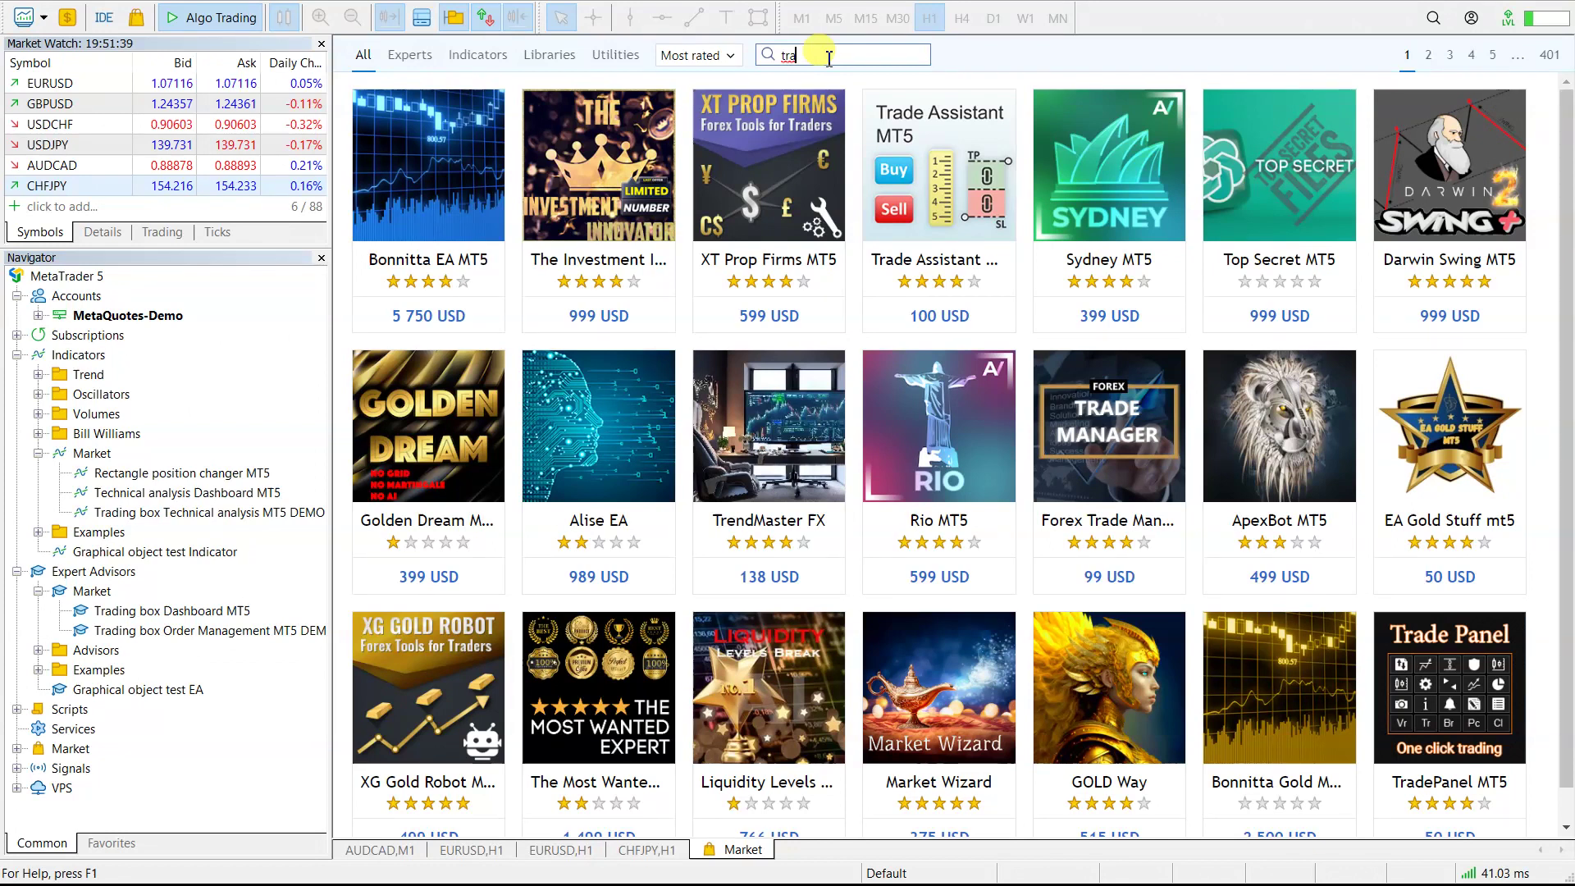
text(ding box)
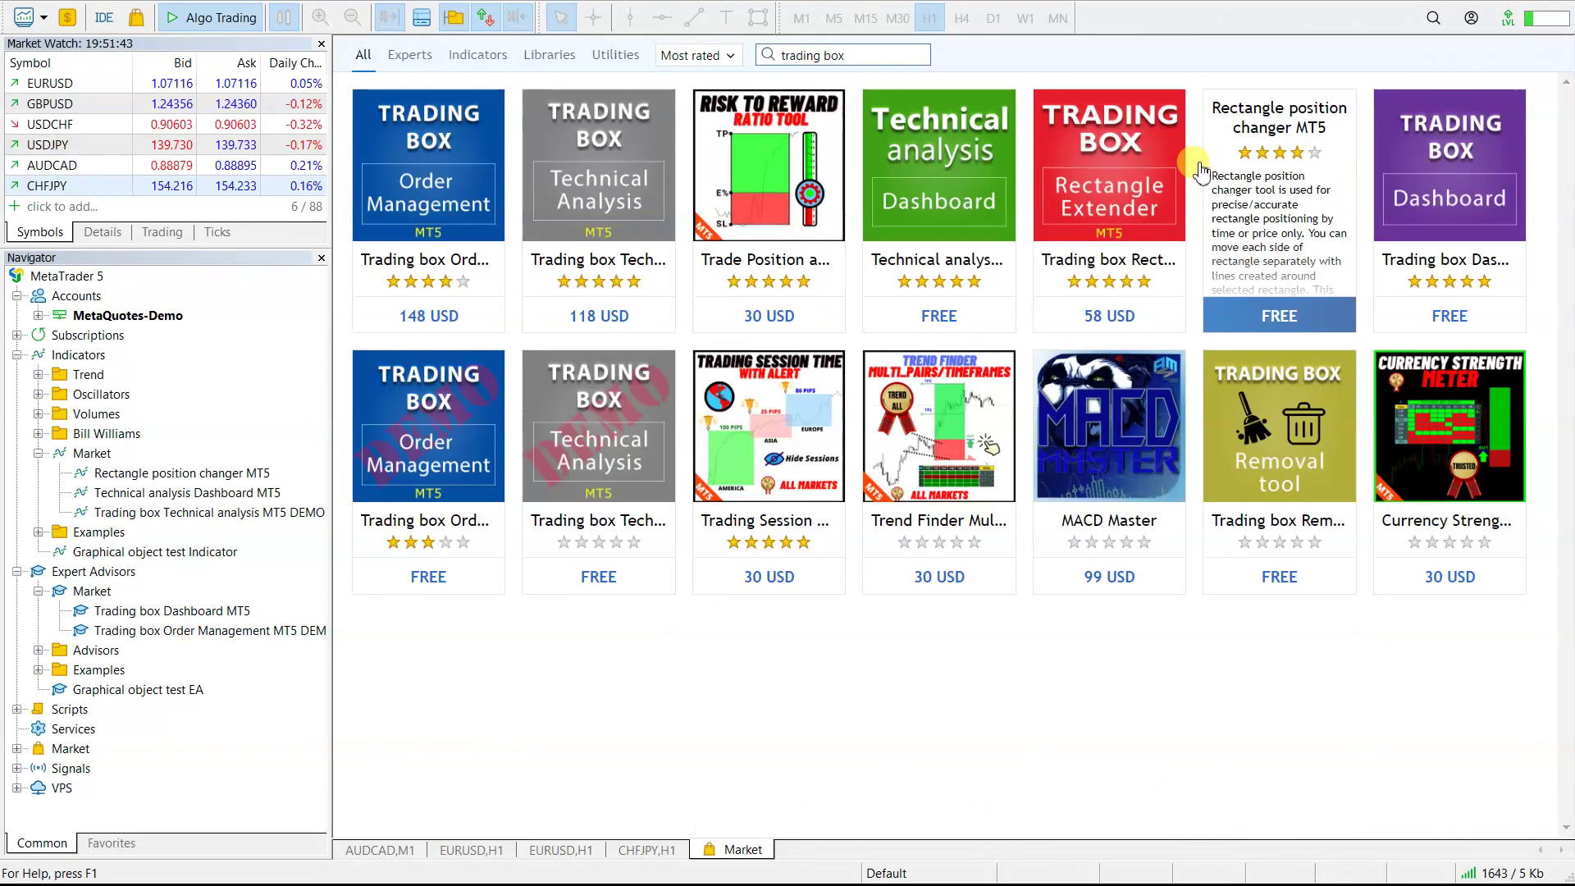
click(427, 382)
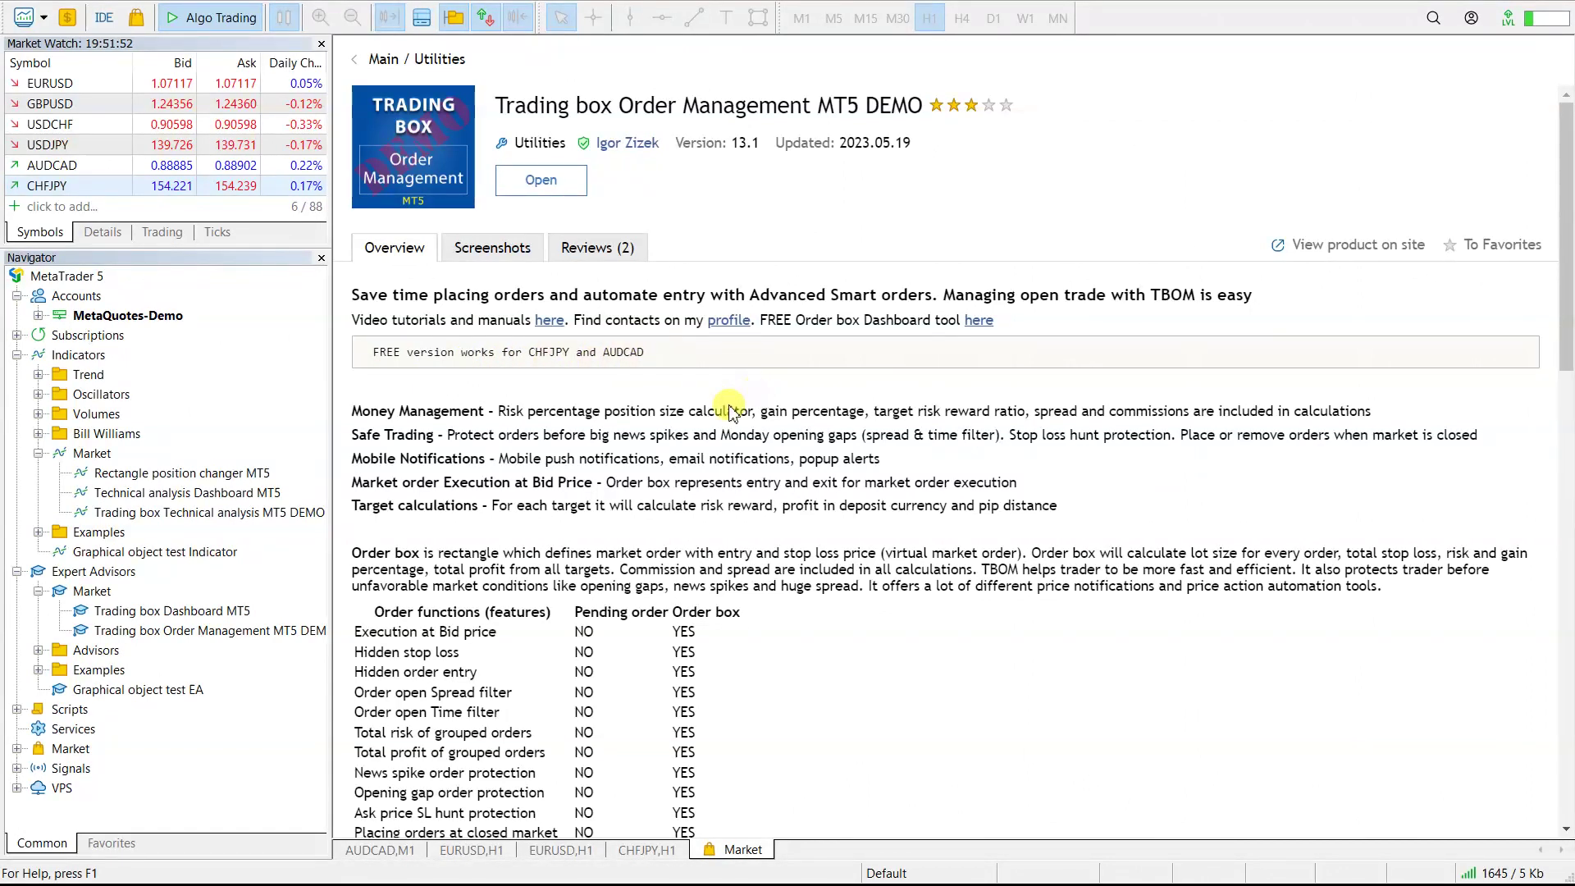
- Review the Technical analysis MT5 DEMO page's CHFJPY and AUDCAD support, then return to results
click(379, 61)
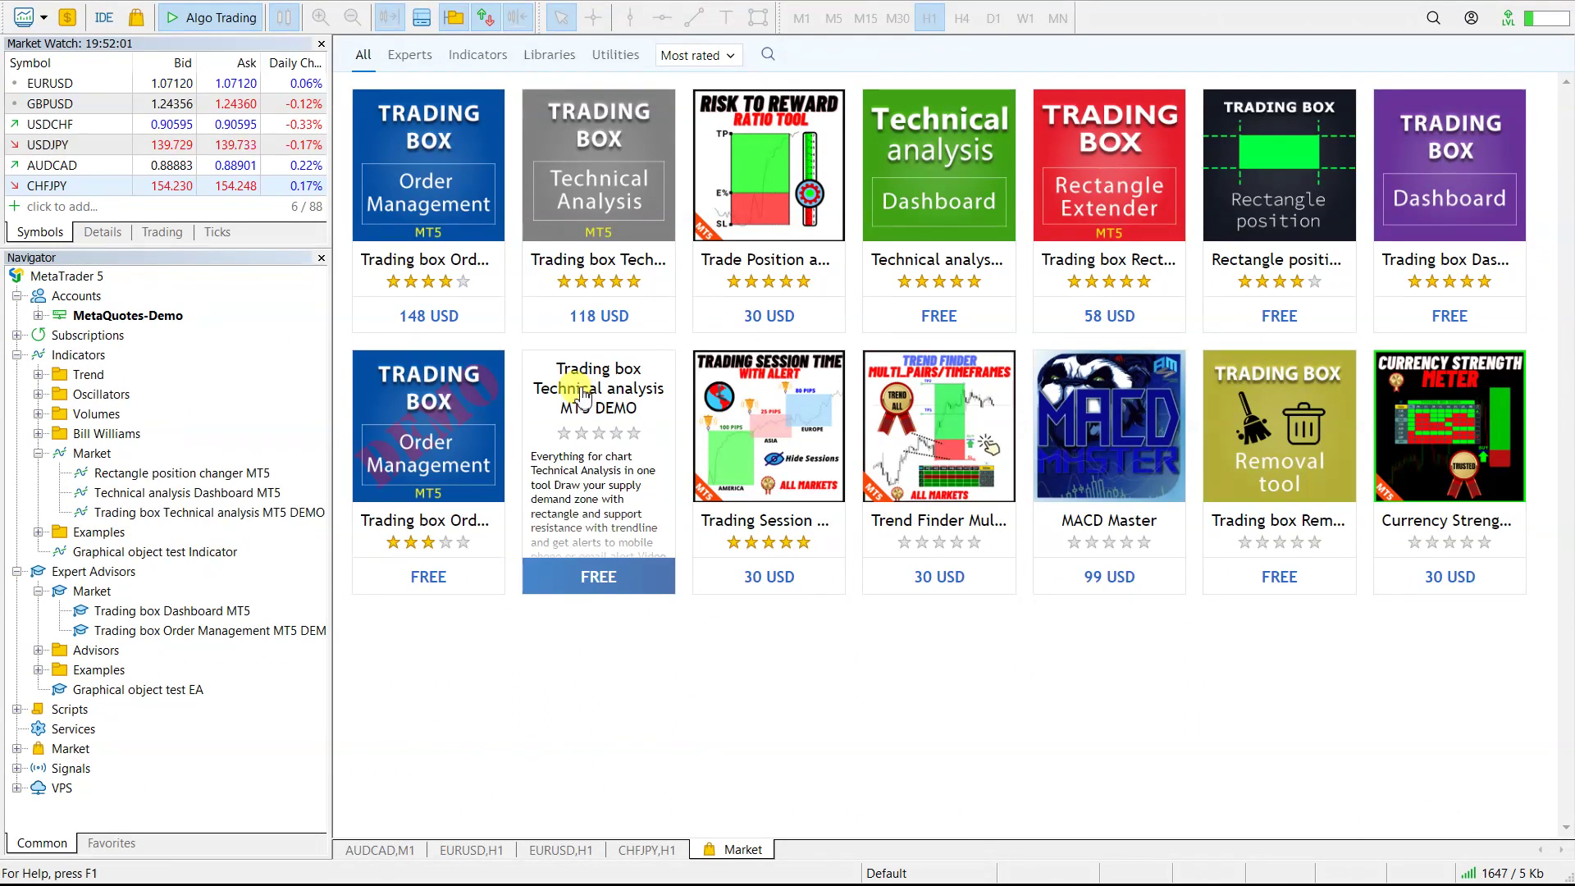
click(586, 397)
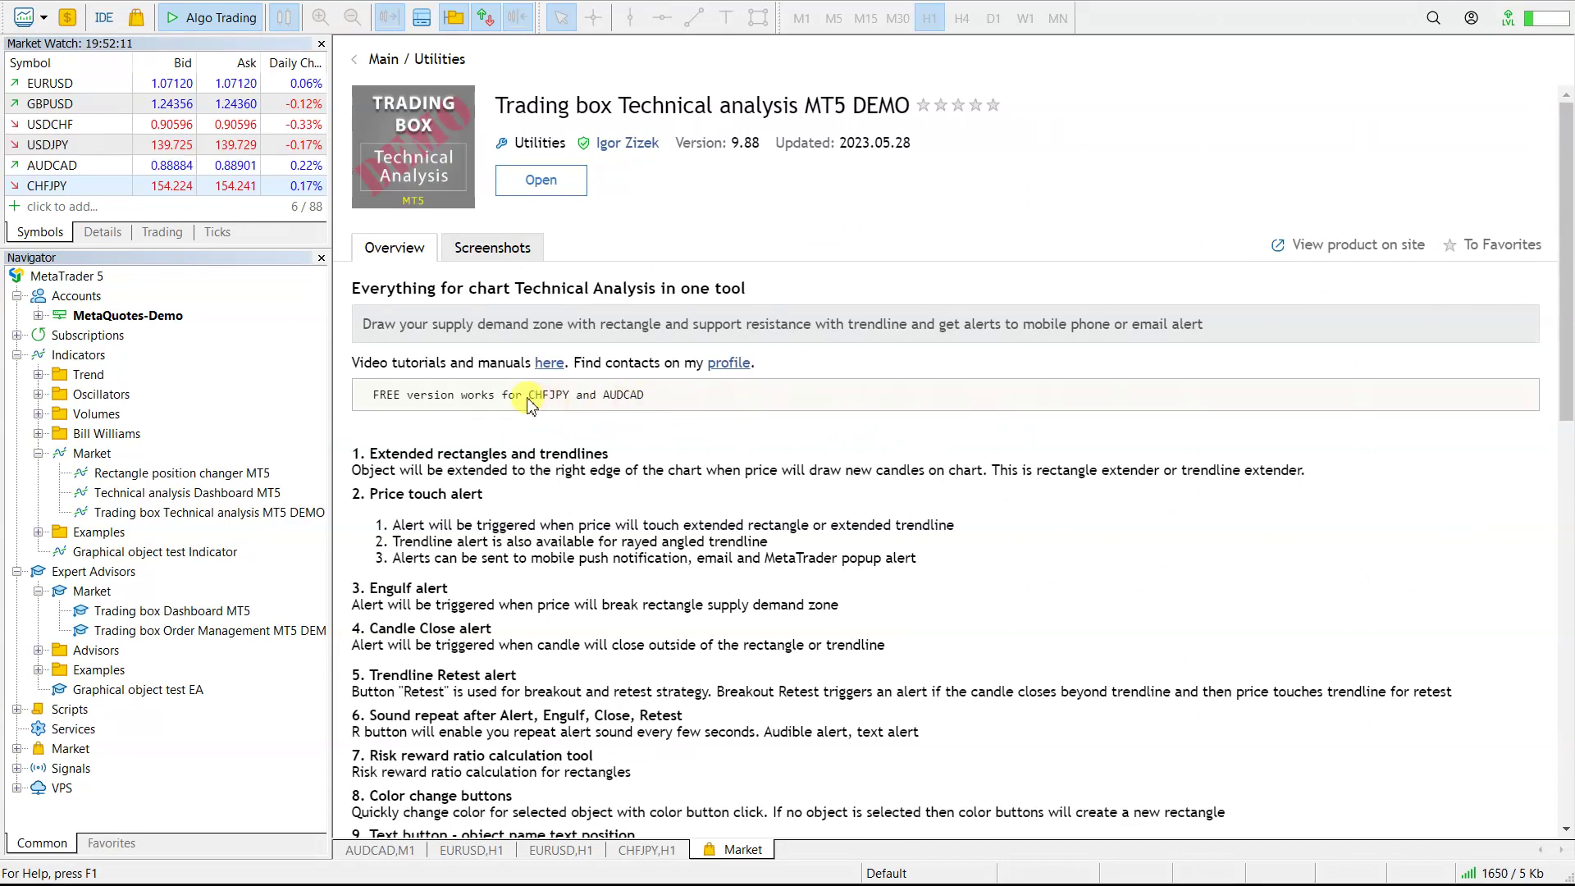
drag(528, 395, 648, 396)
click(654, 402)
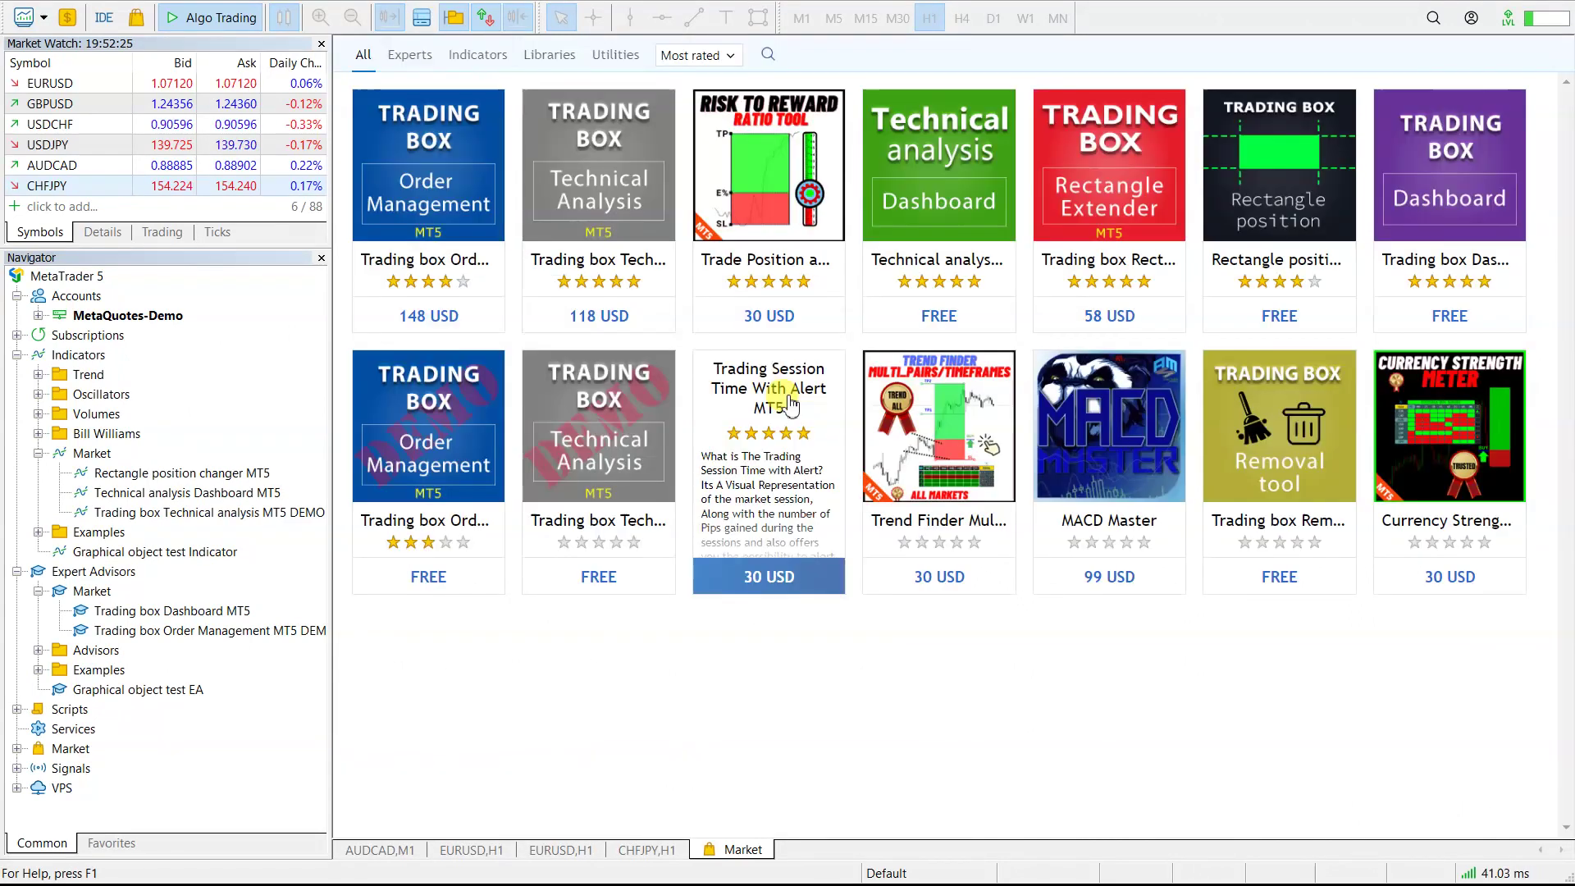
click(354, 59)
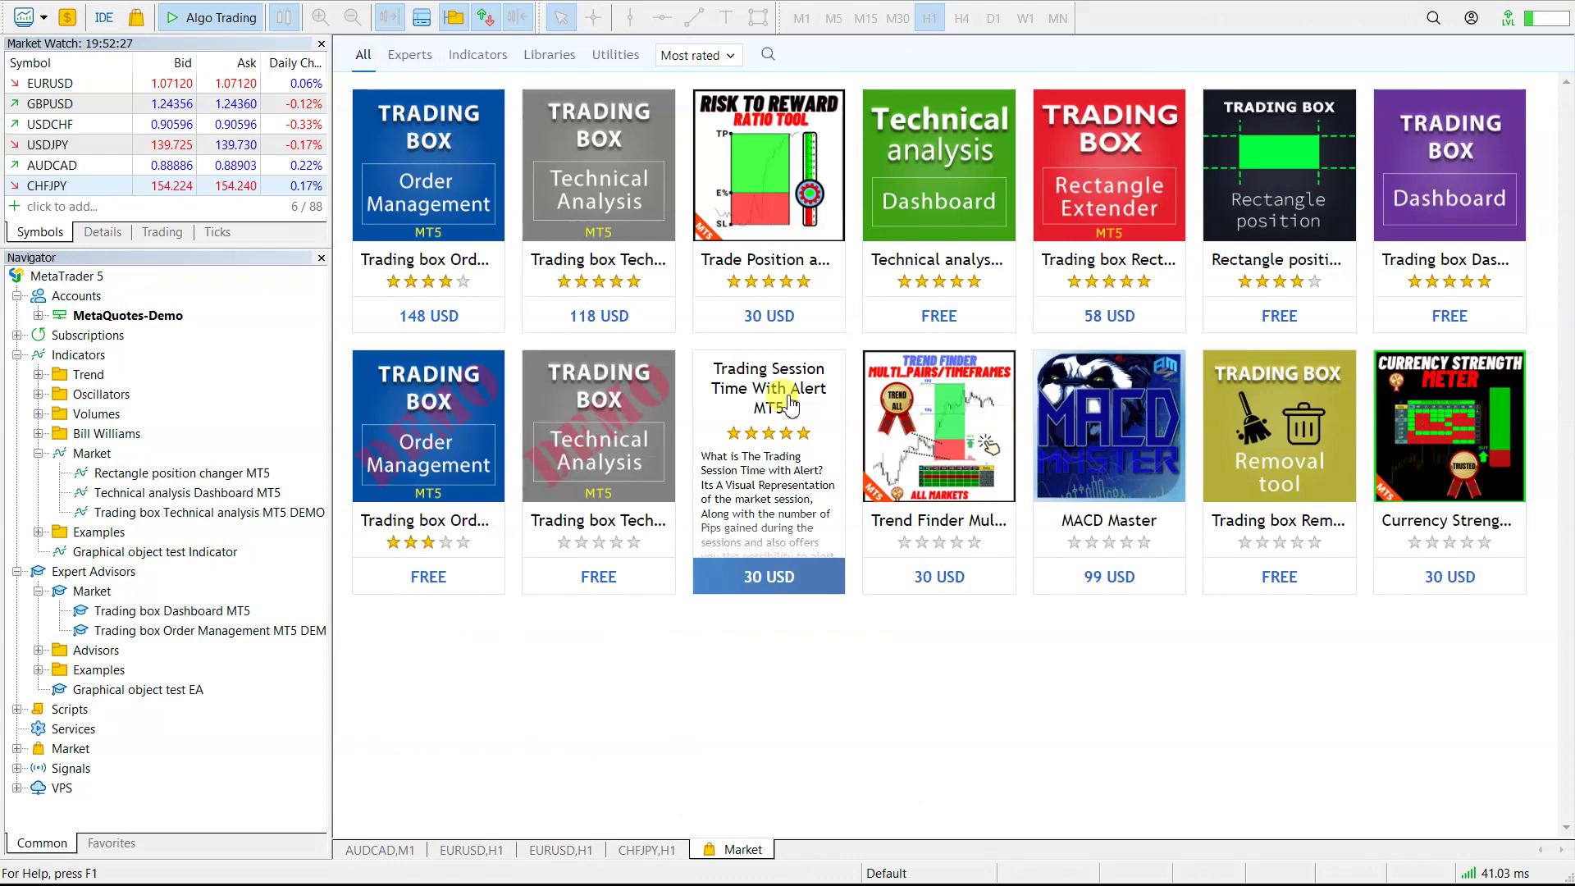